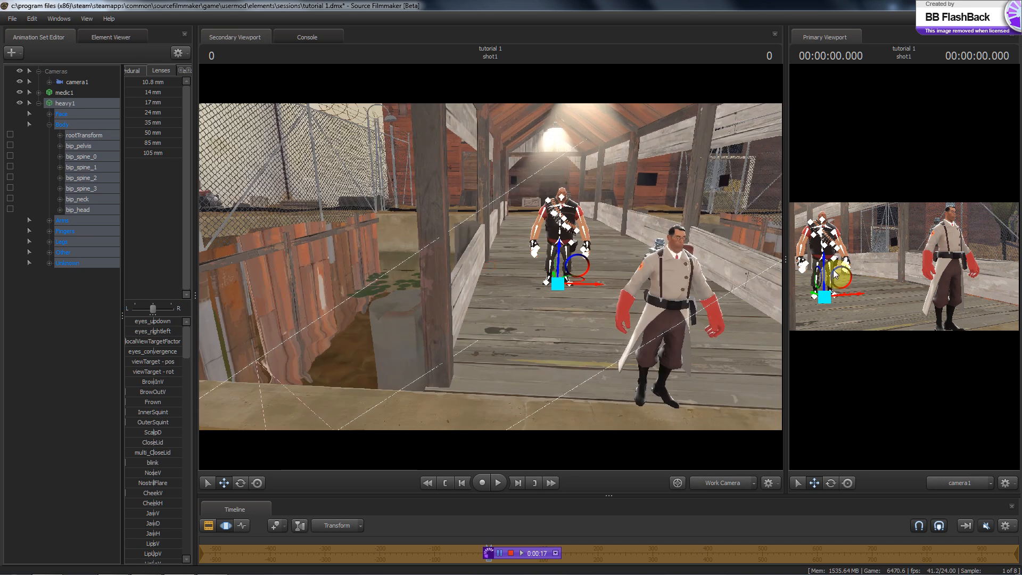
Widen the secondary viewport to fill most of the workspace and collapse the heavy1 animation set
{"action": "left_click_drag", "start_coordinate": [783, 263], "coordinate": [451, 260]}
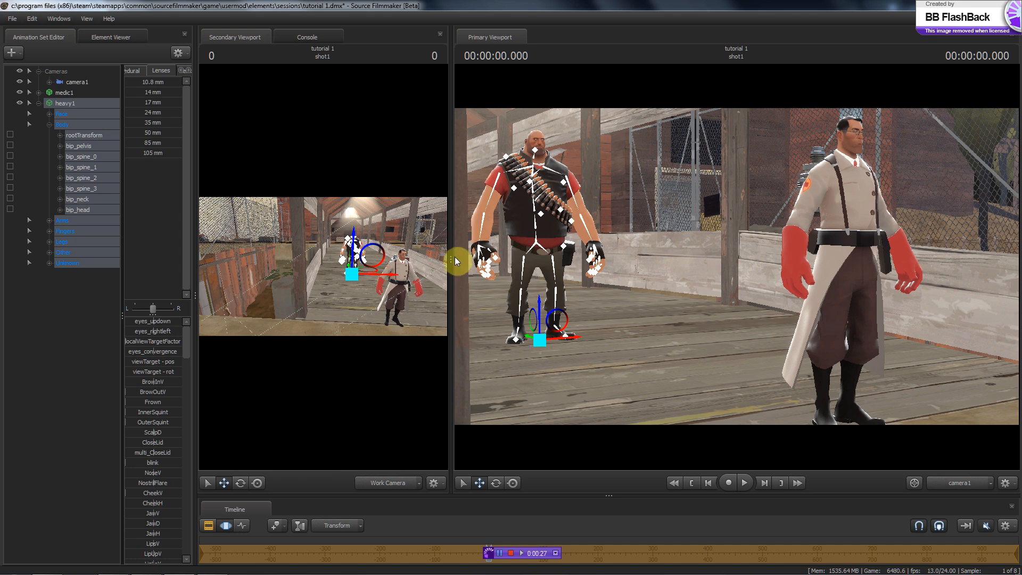
{"action": "left_click_drag", "start_coordinate": [452, 253], "coordinate": [889, 263]}
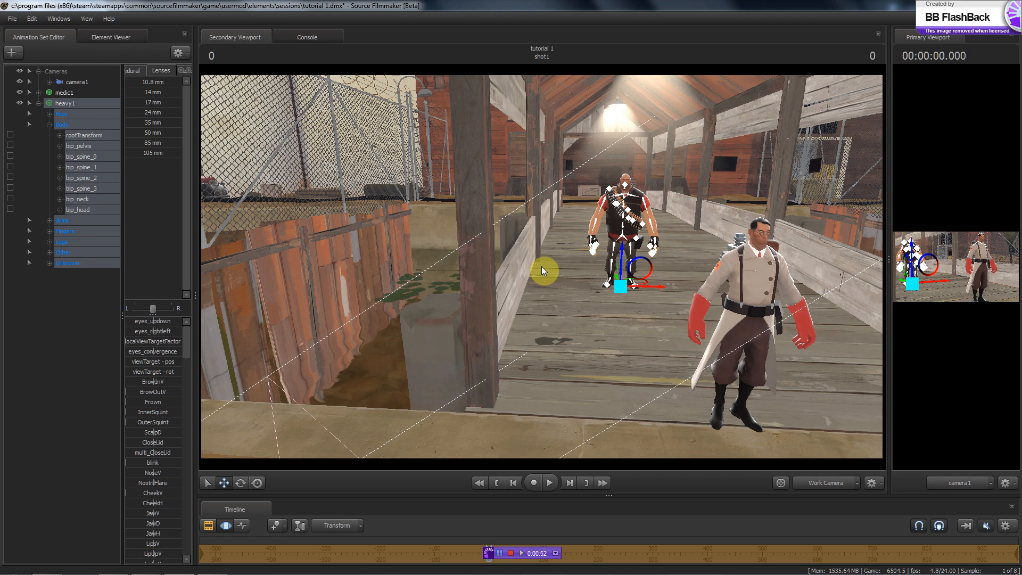
{"action": "left_click", "coordinate": [38, 103]}
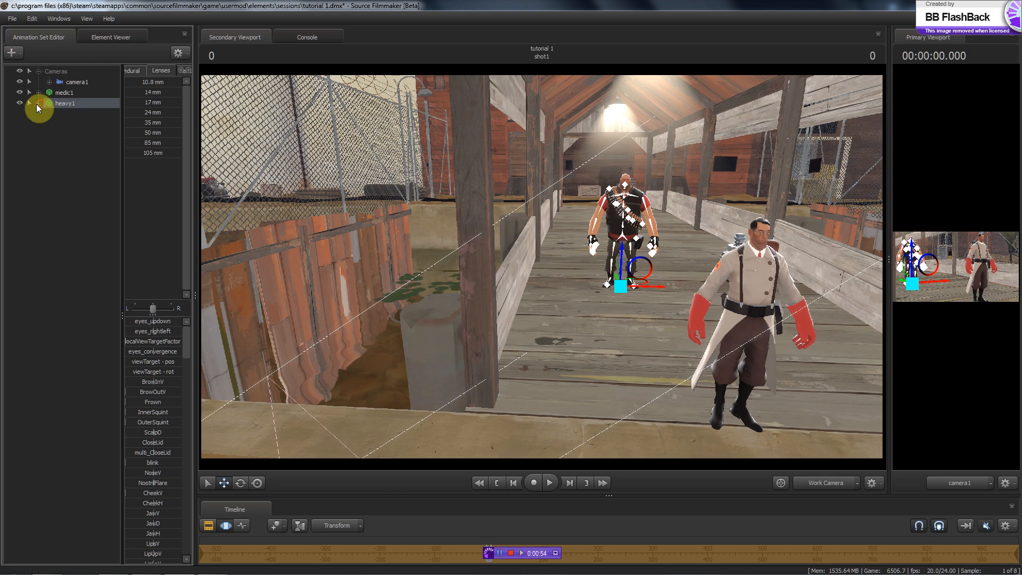
Select the medic1 animation set to show the Medic's controls in the secondary viewport
{"action": "left_click_drag", "start_coordinate": [284, 266], "coordinate": [307, 199]}
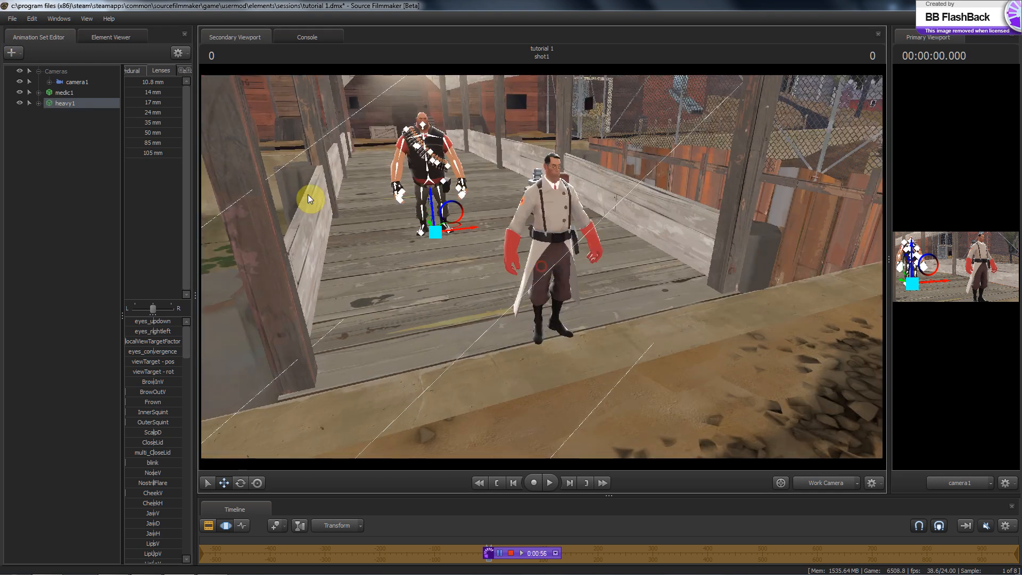
{"action": "left_click", "coordinate": [61, 94]}
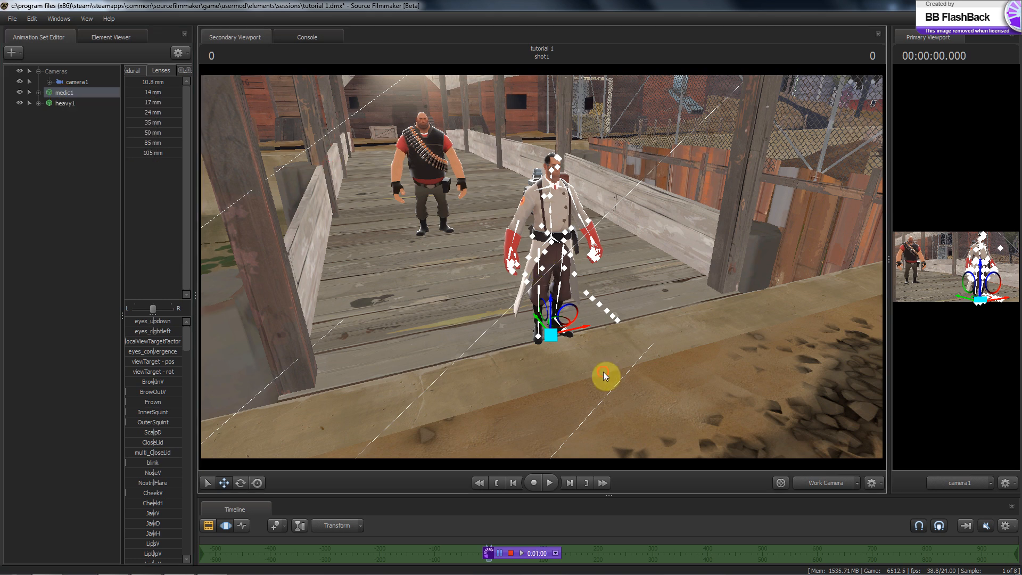
{"action": "left_click_drag", "start_coordinate": [604, 376], "coordinate": [509, 262]}
{"action": "right_click", "coordinate": [65, 96]}
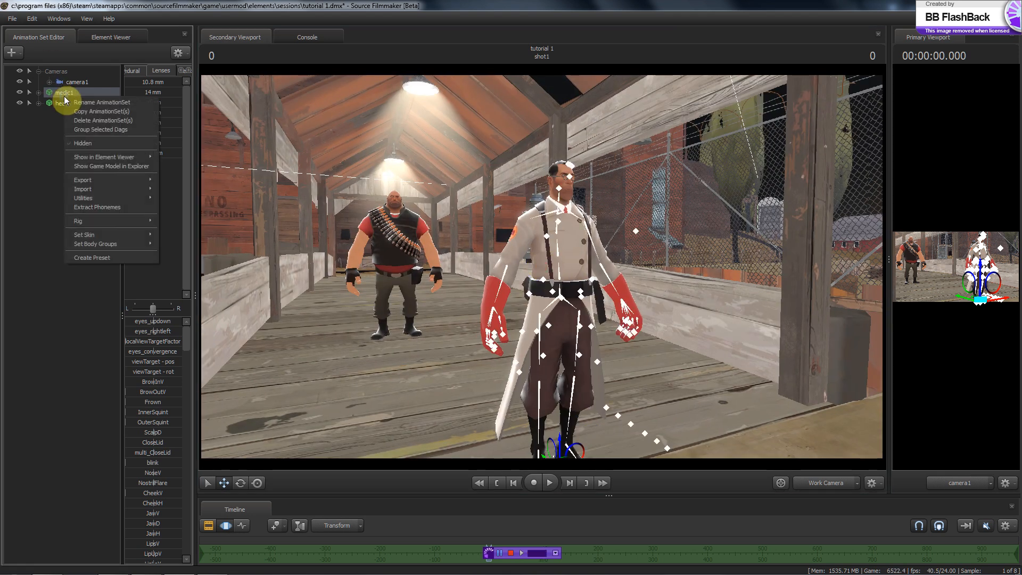
{"action": "mouse_move", "coordinate": [108, 190]}
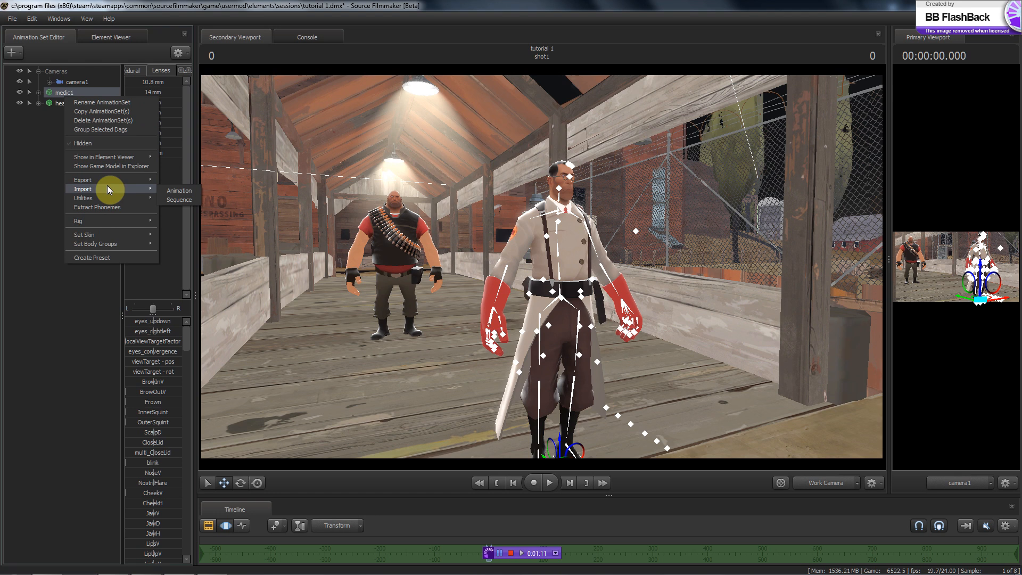
{"action": "left_click", "coordinate": [563, 211]}
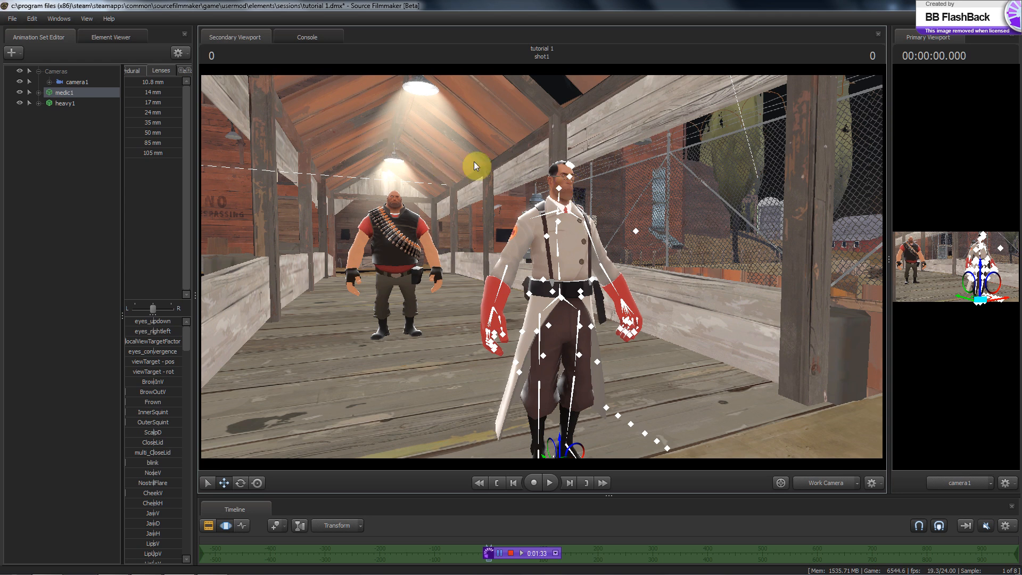
{"action": "left_click_drag", "start_coordinate": [481, 259], "coordinate": [535, 420]}
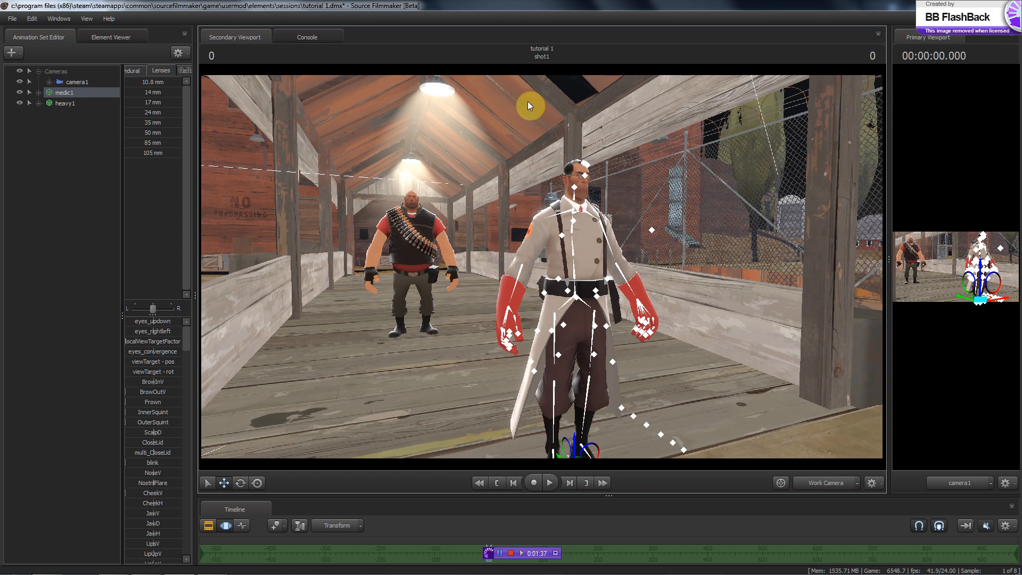
{"action": "left_click_drag", "start_coordinate": [525, 104], "coordinate": [542, 267]}
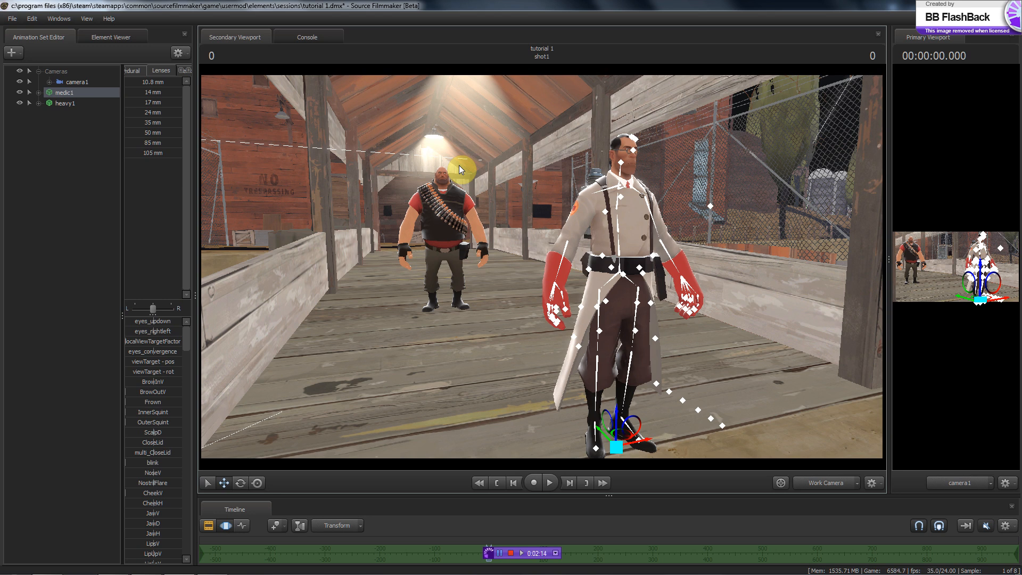
{"action": "left_click_drag", "start_coordinate": [465, 167], "coordinate": [476, 273]}
{"action": "key", "text": "s"}
Start a sequence import for medic1 and choose Run_SECONDARY as the sequence
{"action": "right_click", "coordinate": [53, 91]}
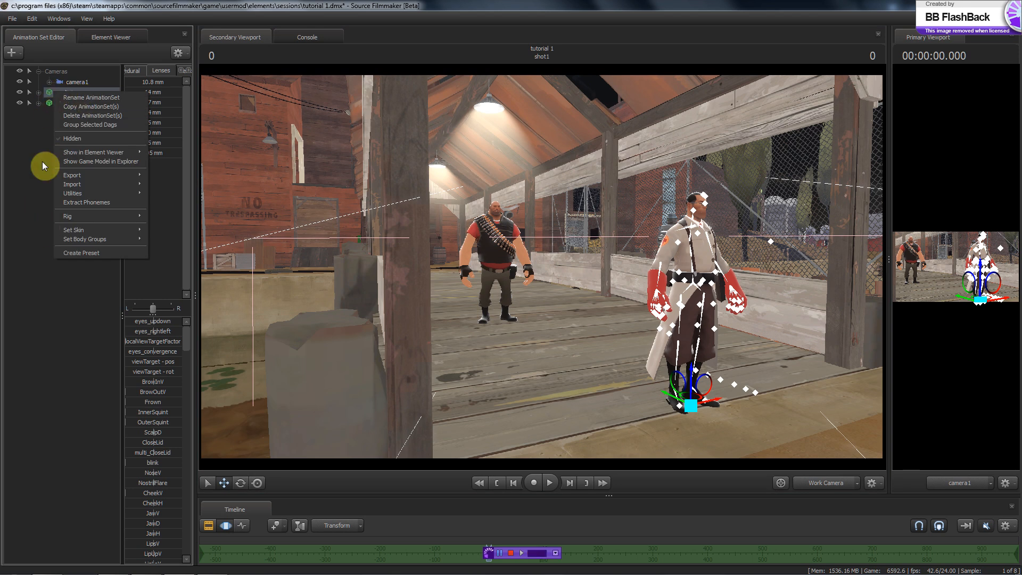
{"action": "right_click", "coordinate": [49, 92]}
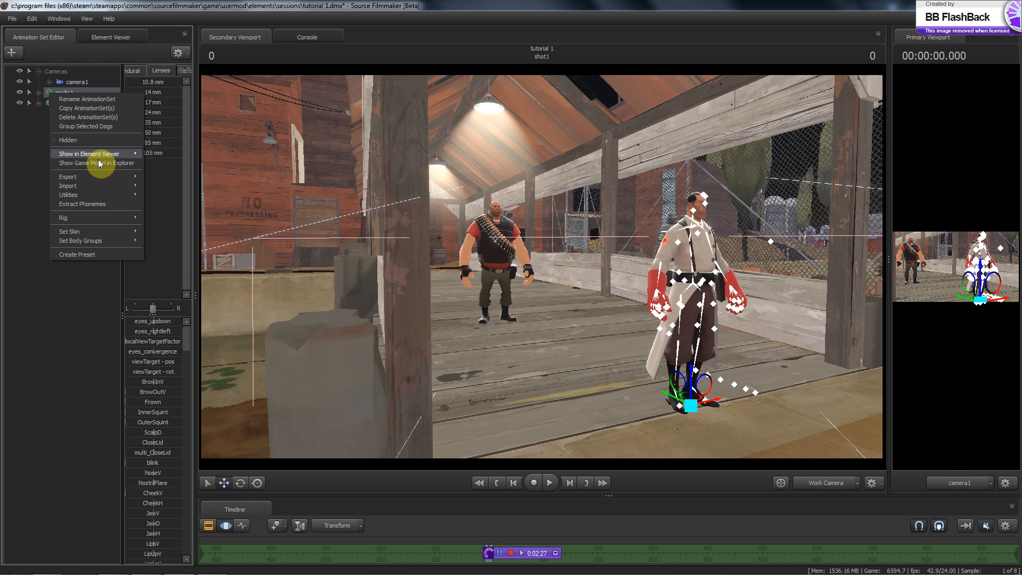
{"action": "mouse_move", "coordinate": [92, 186]}
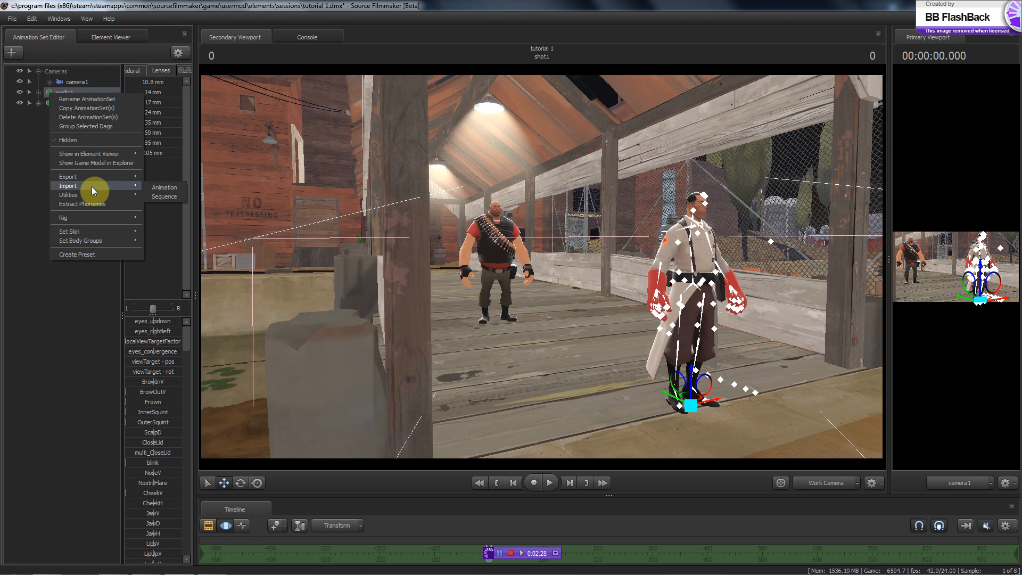
{"action": "left_click", "coordinate": [159, 196]}
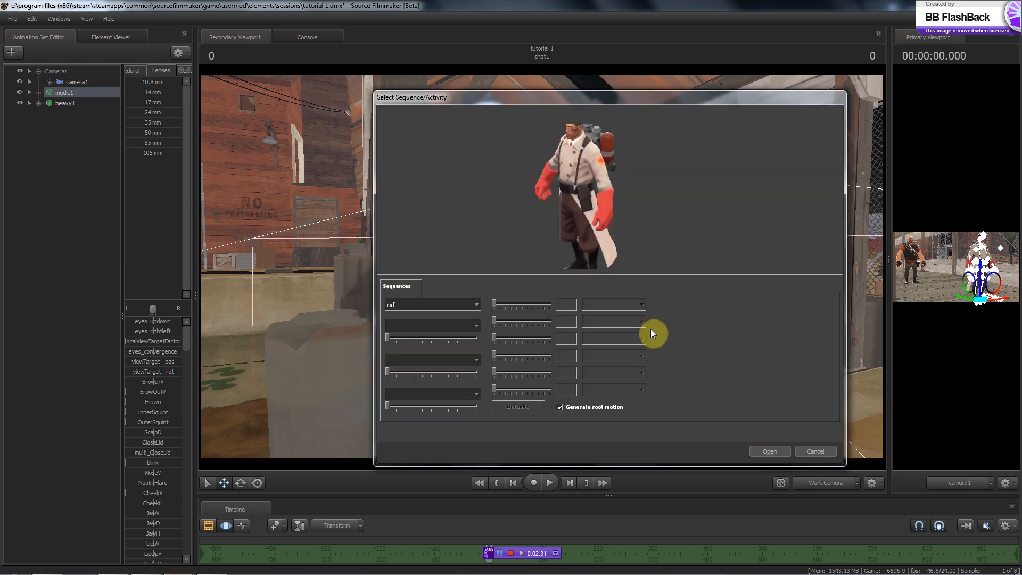
{"action": "left_click", "coordinate": [465, 306]}
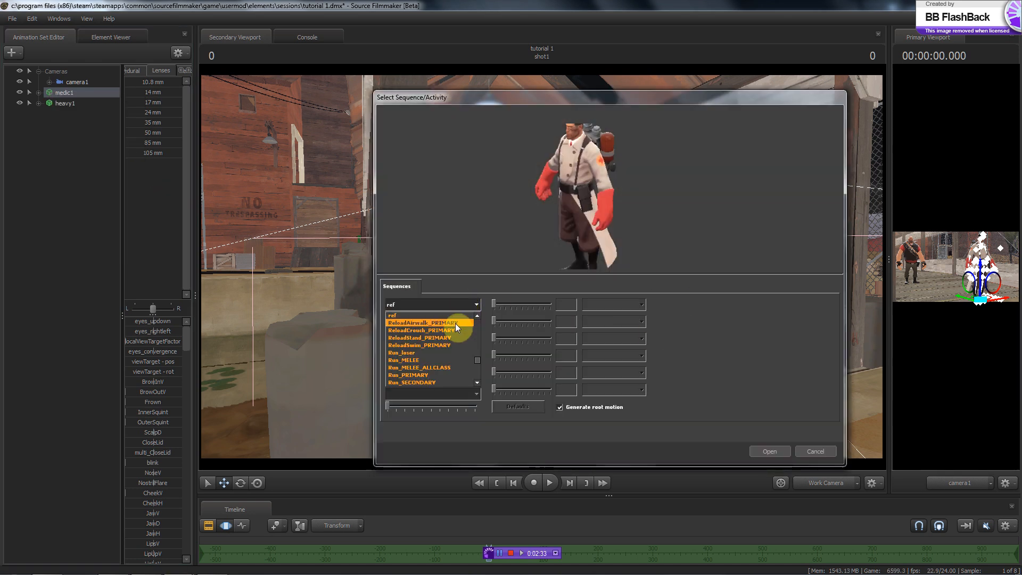
{"action": "scroll", "coordinate": [453, 324], "scroll_direction": "down", "scroll_amount": 4}
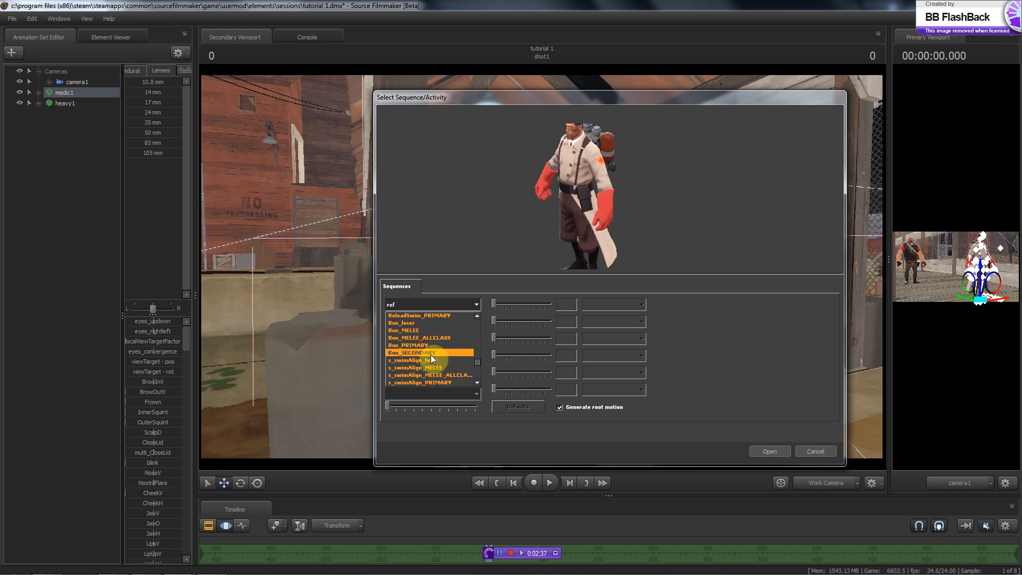
{"action": "left_click", "coordinate": [430, 353]}
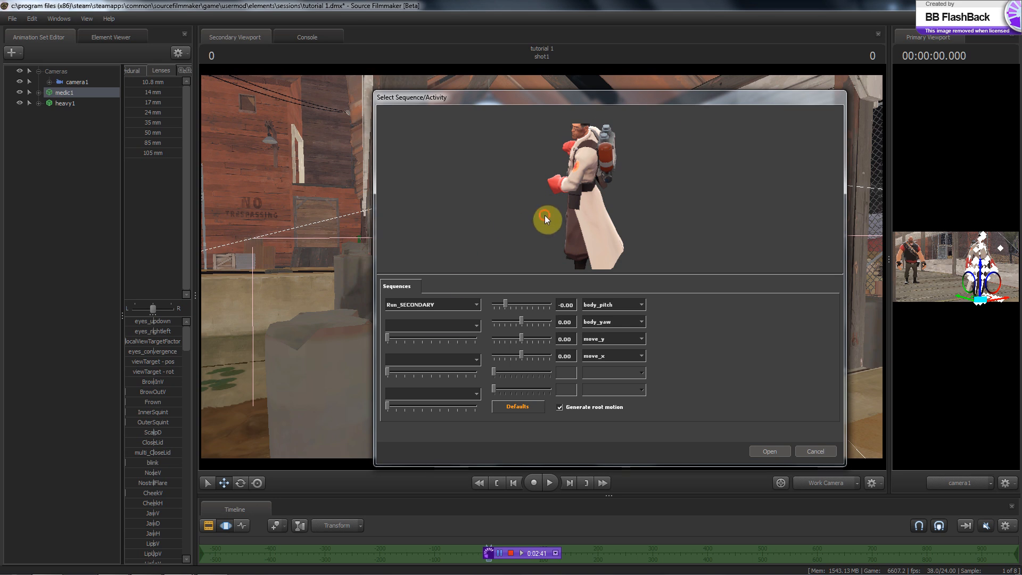
Turn the preview to show the whole Medic and set the sequence's move_x to 1.00
{"action": "left_click_drag", "start_coordinate": [545, 215], "coordinate": [510, 199]}
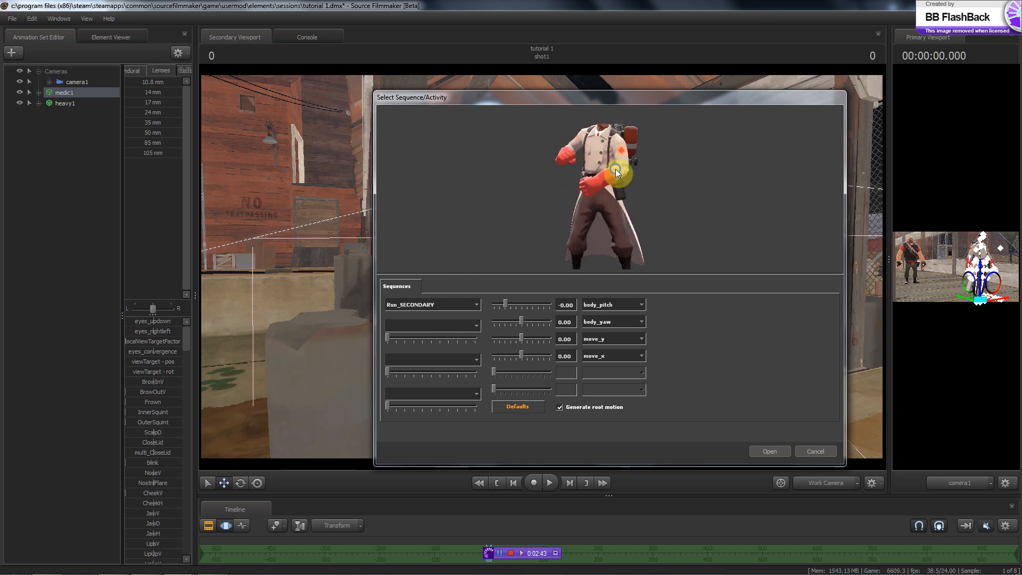
{"action": "left_click_drag", "start_coordinate": [616, 171], "coordinate": [613, 152]}
{"action": "left_click_drag", "start_coordinate": [610, 190], "coordinate": [611, 194]}
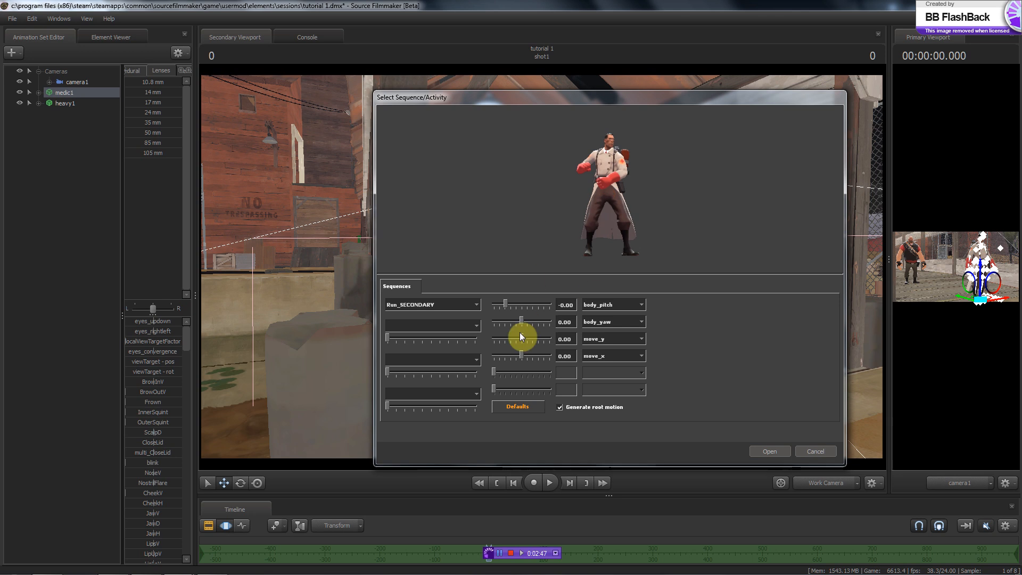
{"action": "left_click", "coordinate": [519, 356]}
{"action": "left_click_drag", "start_coordinate": [519, 355], "coordinate": [564, 356]}
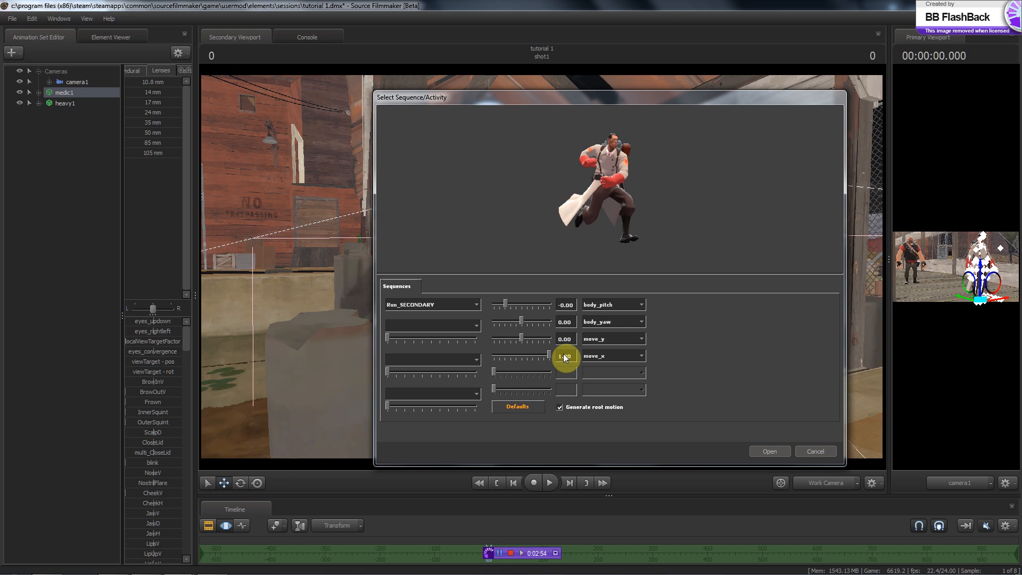
{"action": "left_click", "coordinate": [615, 353]}
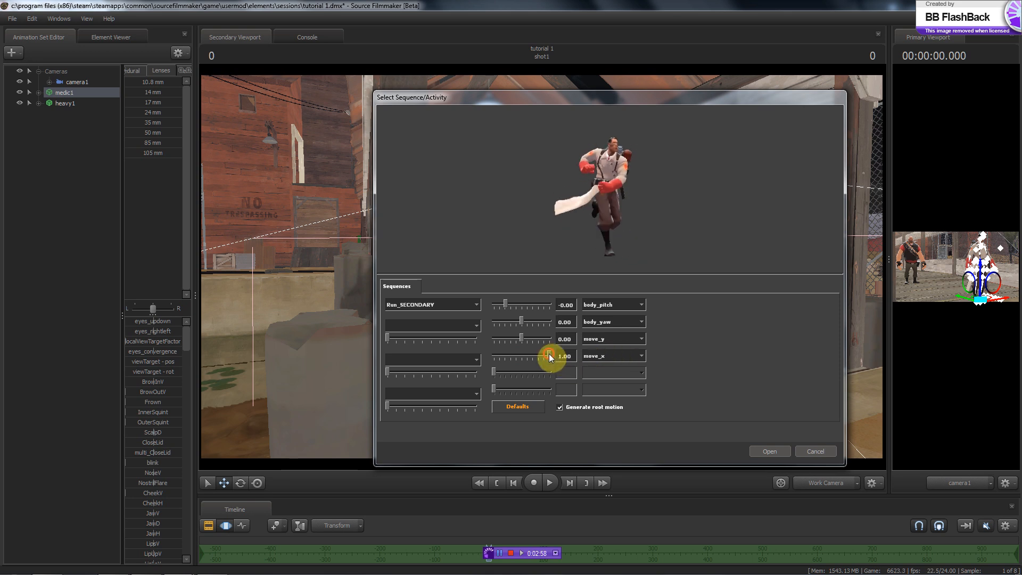
{"action": "left_click_drag", "start_coordinate": [549, 354], "coordinate": [612, 361]}
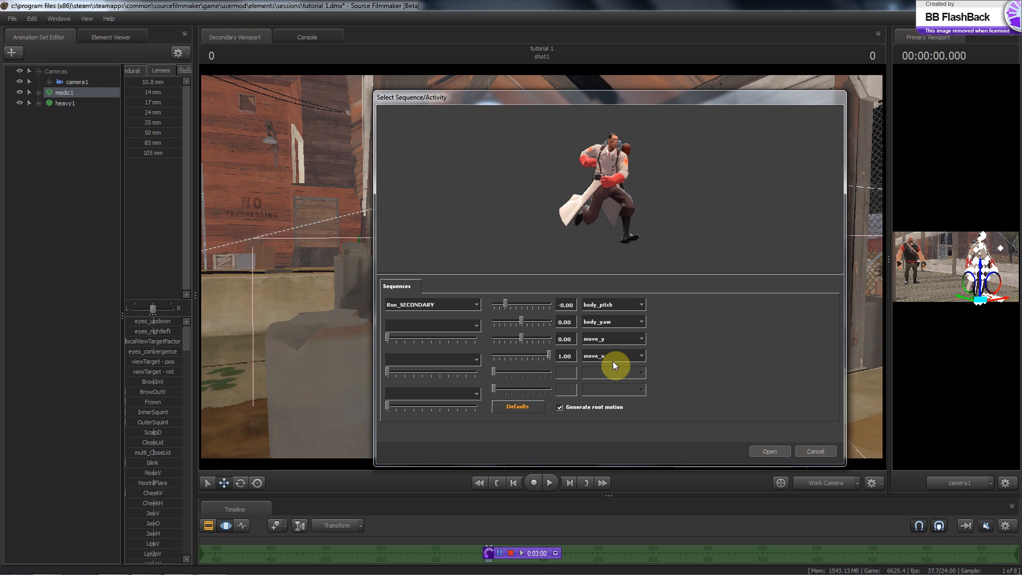
Try different body_yaw values down to -45.00 in the preview and return it to 0.00
{"action": "mouse_move", "coordinate": [531, 338]}
{"action": "left_mouse_down"}
{"action": "mouse_move", "coordinate": [579, 339]}
{"action": "mouse_move", "coordinate": [364, 342]}
{"action": "mouse_move", "coordinate": [538, 344]}
{"action": "mouse_move", "coordinate": [523, 344]}
{"action": "left_mouse_up"}
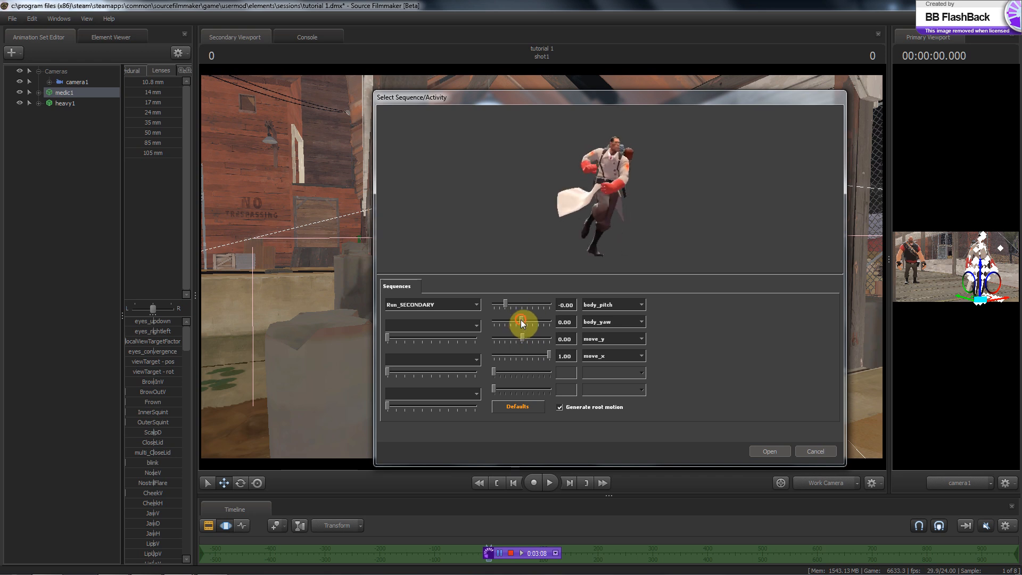
{"action": "left_click_drag", "start_coordinate": [521, 322], "coordinate": [570, 321]}
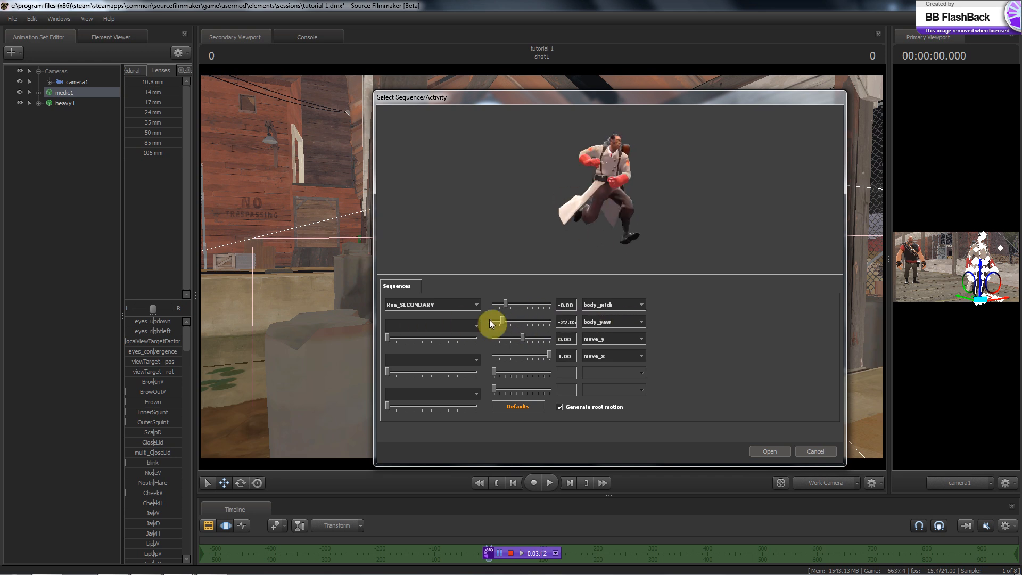
{"action": "mouse_move", "coordinate": [550, 321]}
{"action": "left_mouse_down"}
{"action": "mouse_move", "coordinate": [522, 321]}
{"action": "mouse_move", "coordinate": [564, 320]}
{"action": "left_mouse_up"}
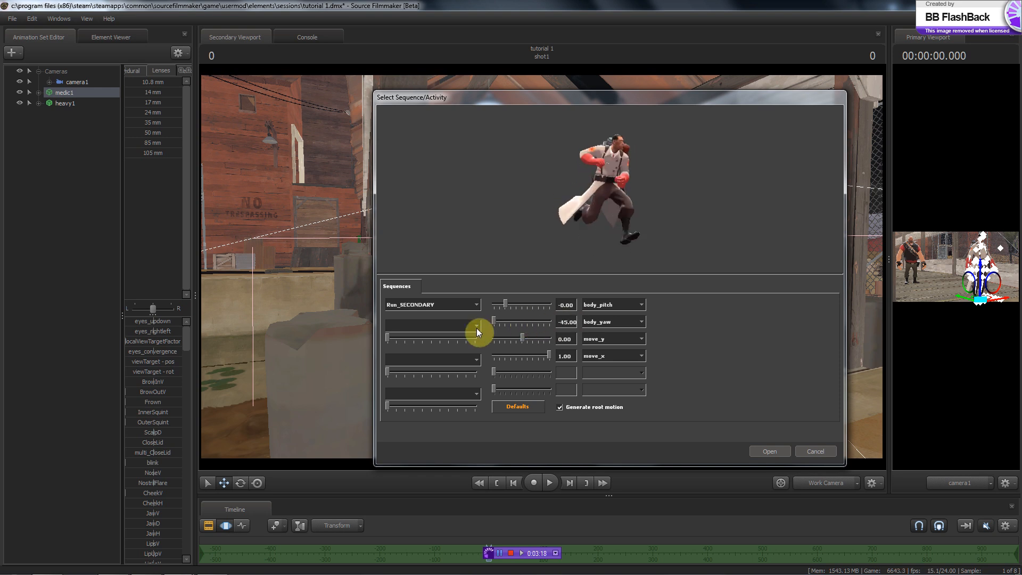
{"action": "left_click", "coordinate": [519, 326]}
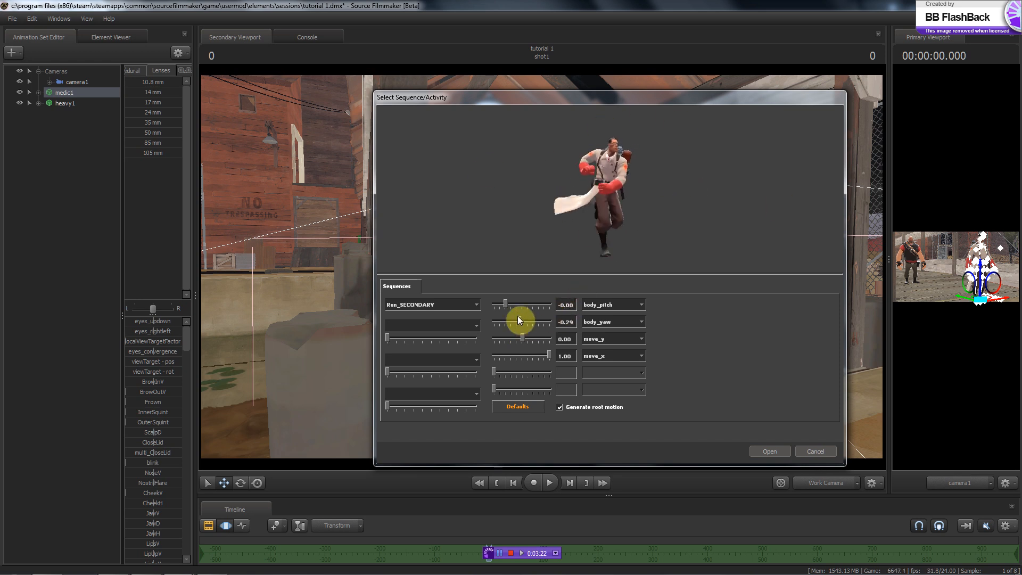
{"action": "left_click_drag", "start_coordinate": [519, 317], "coordinate": [522, 318]}
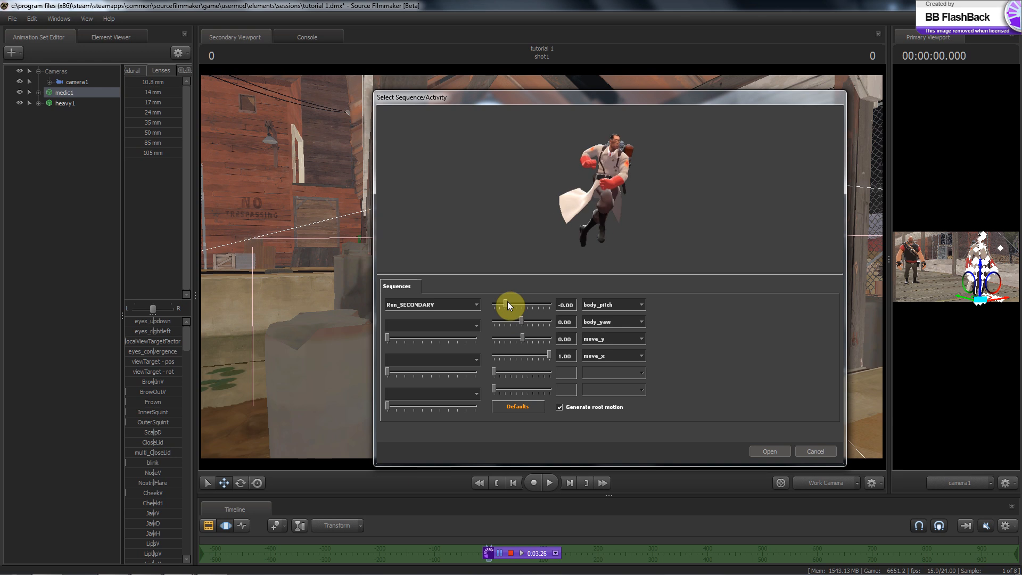
Set body_pitch to 90.00, body_yaw to -45.00, and both move_y and move_x to -1.00
{"action": "left_click_drag", "start_coordinate": [507, 301], "coordinate": [595, 308]}
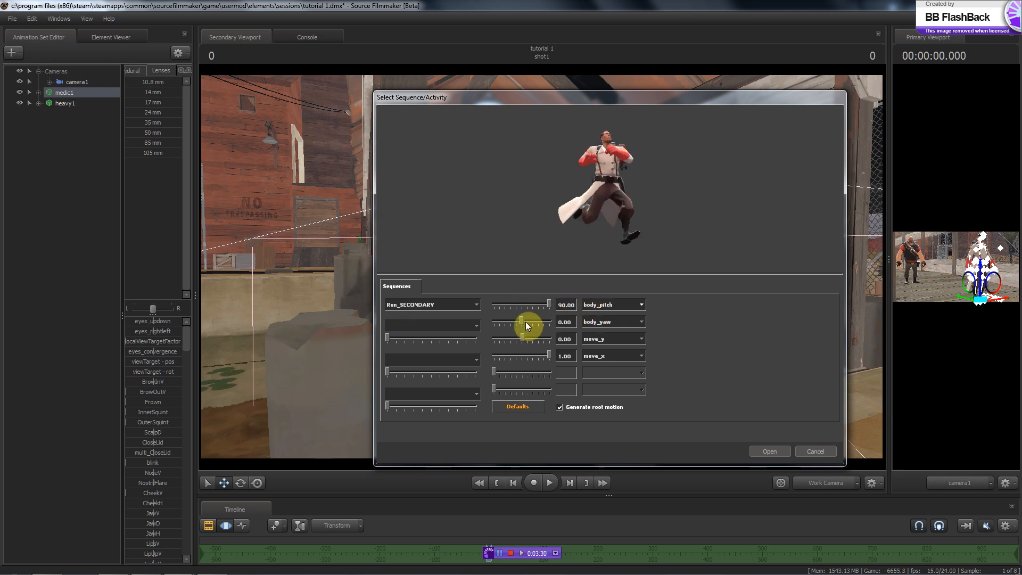
{"action": "left_click_drag", "start_coordinate": [525, 322], "coordinate": [395, 325]}
{"action": "left_click_drag", "start_coordinate": [524, 336], "coordinate": [398, 343]}
{"action": "left_click_drag", "start_coordinate": [550, 354], "coordinate": [429, 362]}
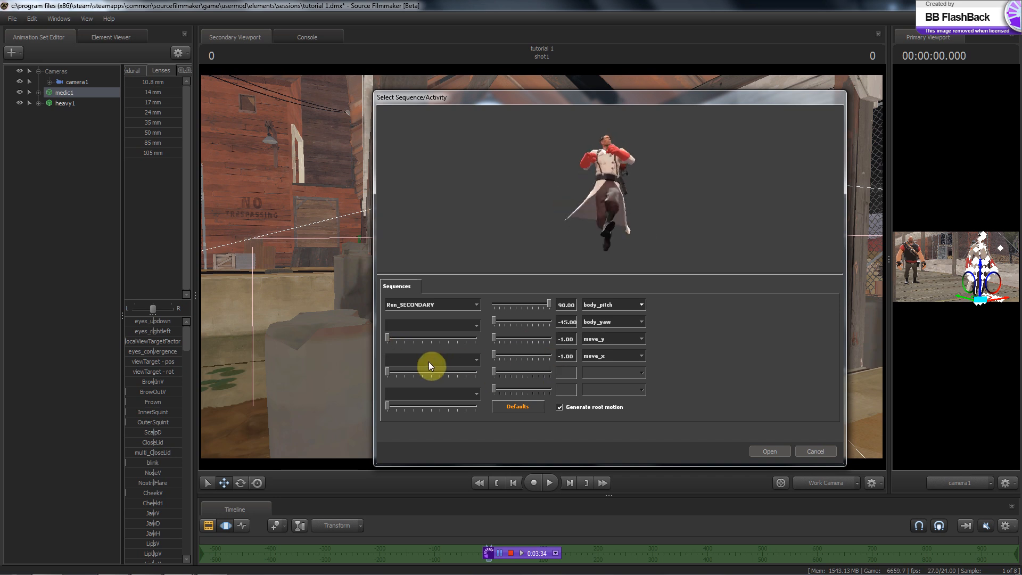
Set move_x to 1 and both move_y and body_yaw to 0, and import the run sequence onto medic1
{"action": "left_click", "coordinate": [565, 357]}
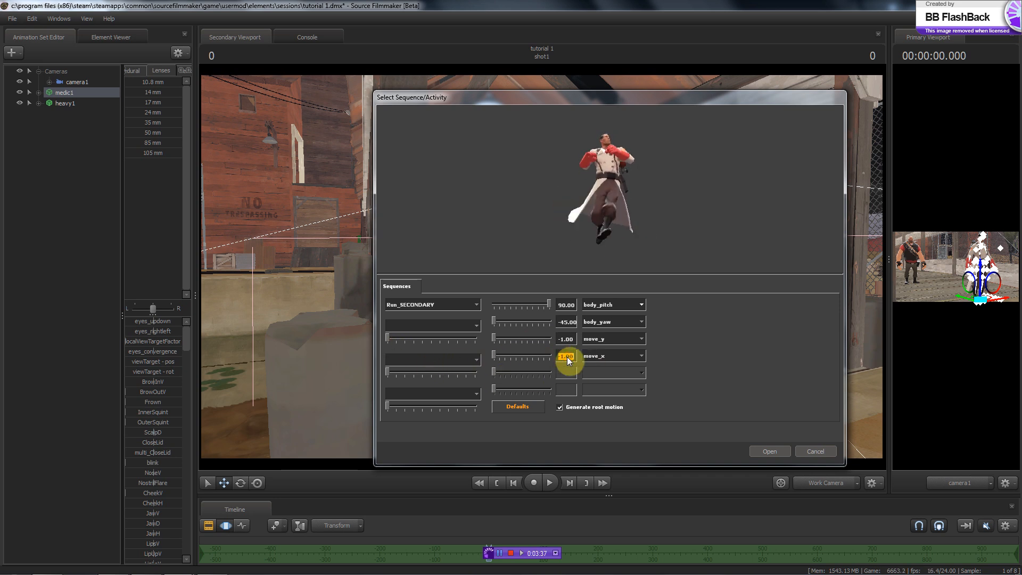
{"action": "type", "text": "1"}
{"action": "left_click", "coordinate": [568, 338]}
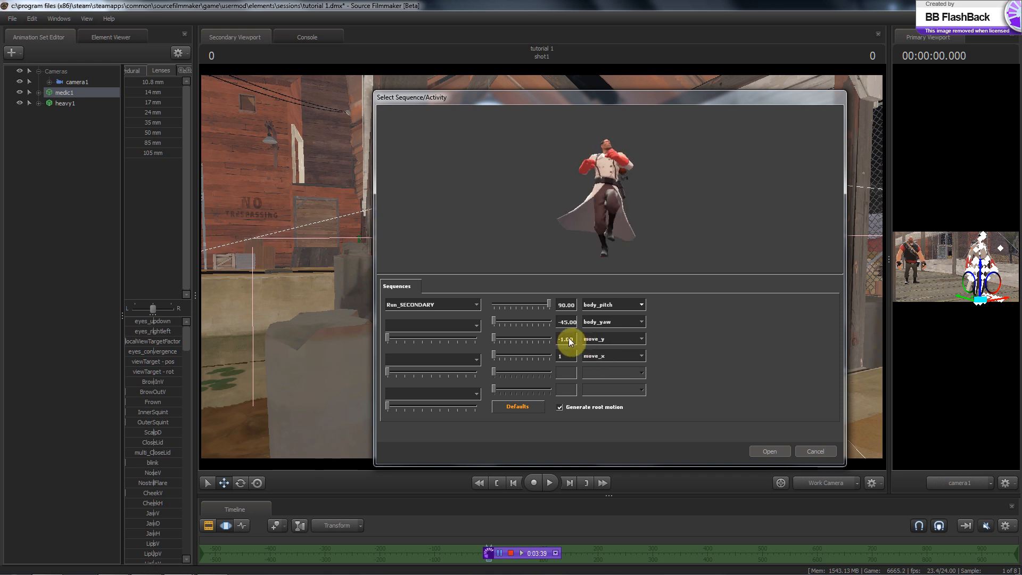
{"action": "type", "text": "0"}
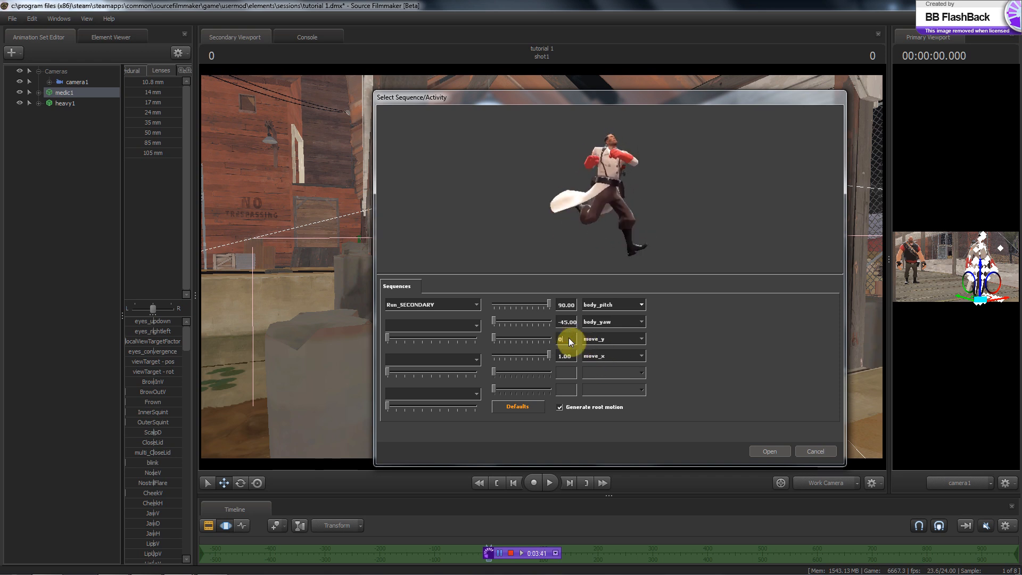
{"action": "left_click", "coordinate": [557, 321]}
{"action": "left_click", "coordinate": [559, 321]}
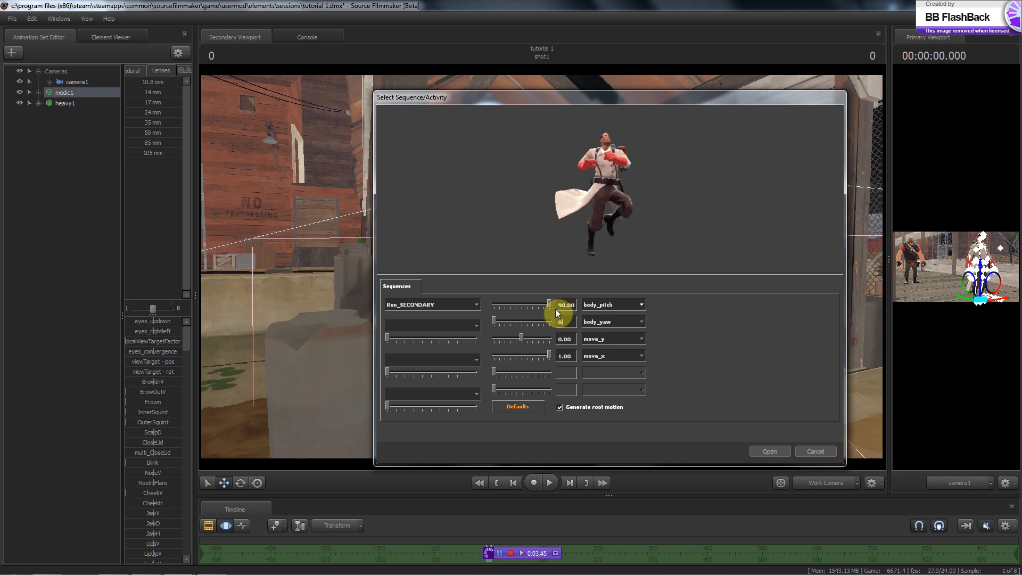
{"action": "left_click", "coordinate": [567, 305]}
{"action": "key", "text": "Return"}
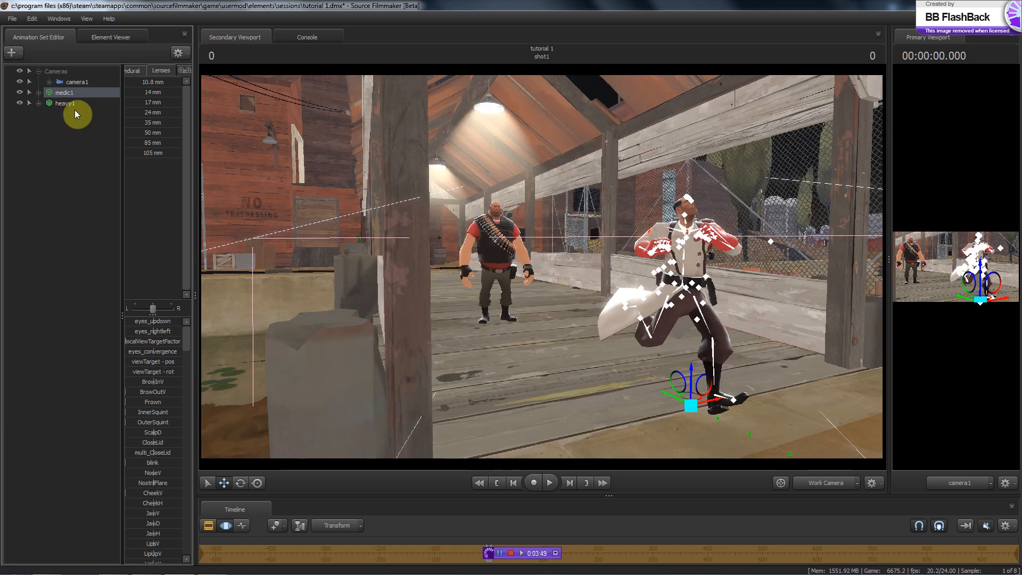
Import the Run_SECONDARY sequence onto medic1 with move_x set to 1.00 and Generate root motion turned off
{"action": "right_click", "coordinate": [72, 94]}
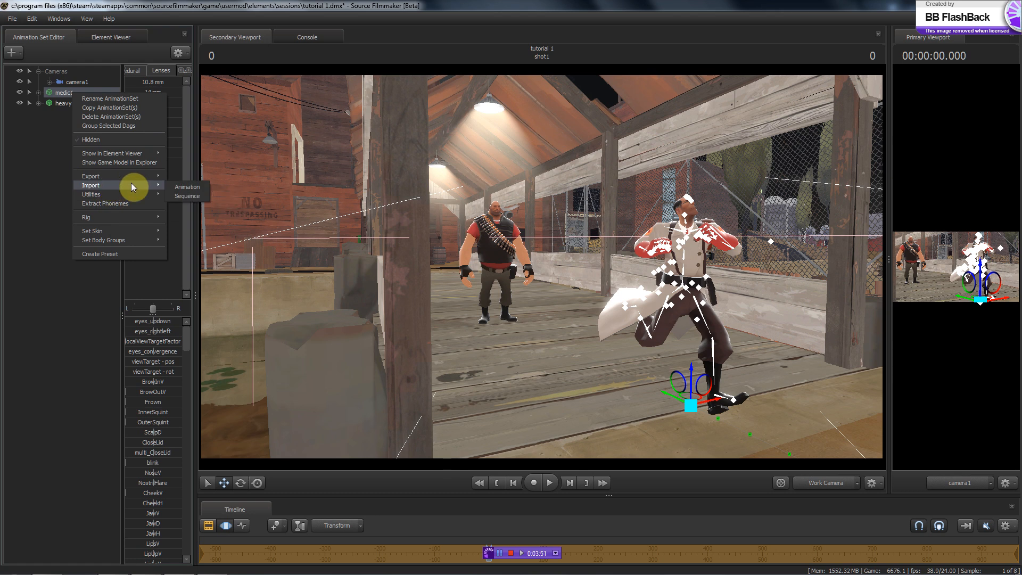
{"action": "left_click", "coordinate": [179, 196]}
{"action": "left_click", "coordinate": [469, 303]}
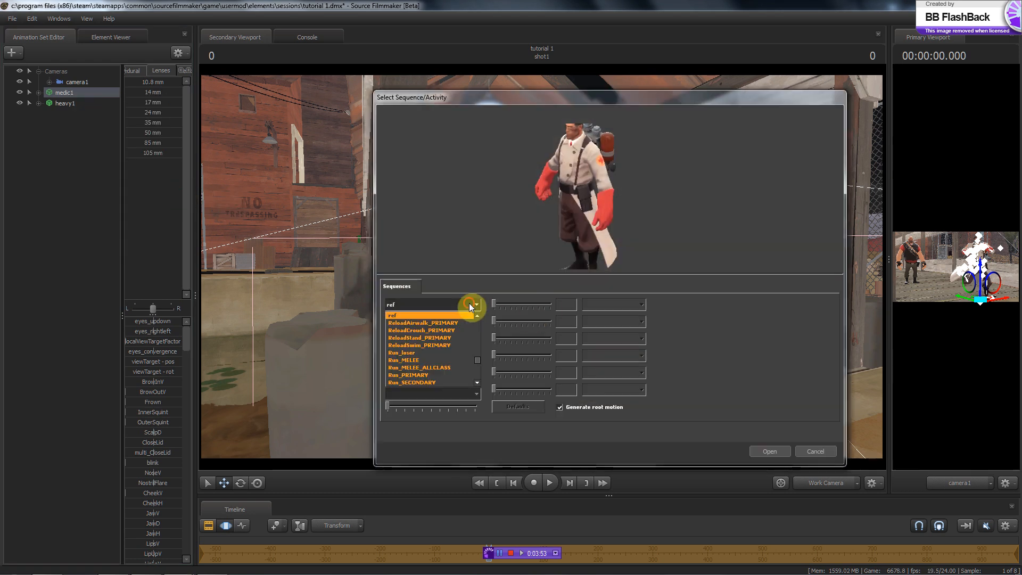
{"action": "left_click", "coordinate": [432, 375]}
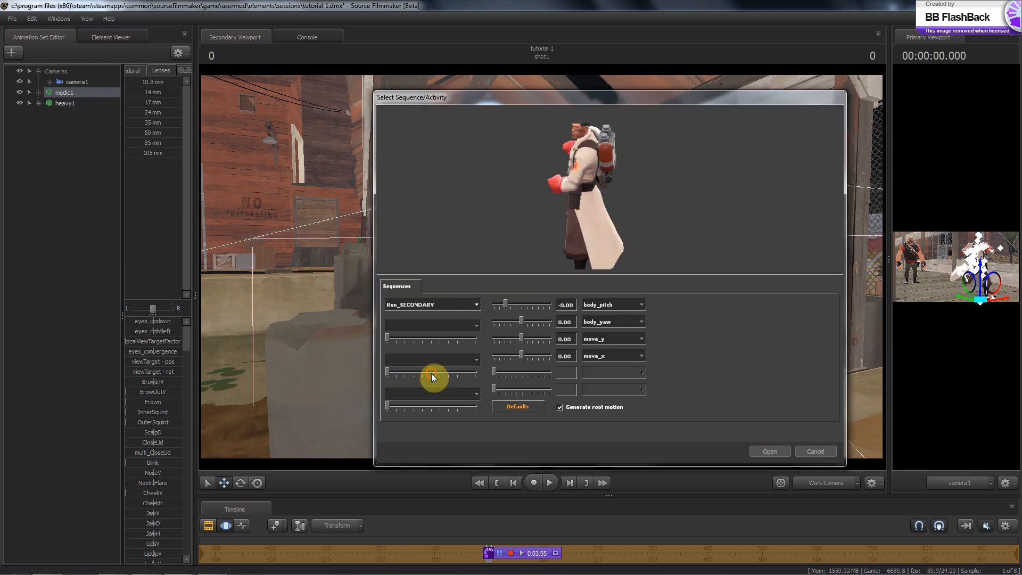
{"action": "left_click_drag", "start_coordinate": [519, 353], "coordinate": [580, 353]}
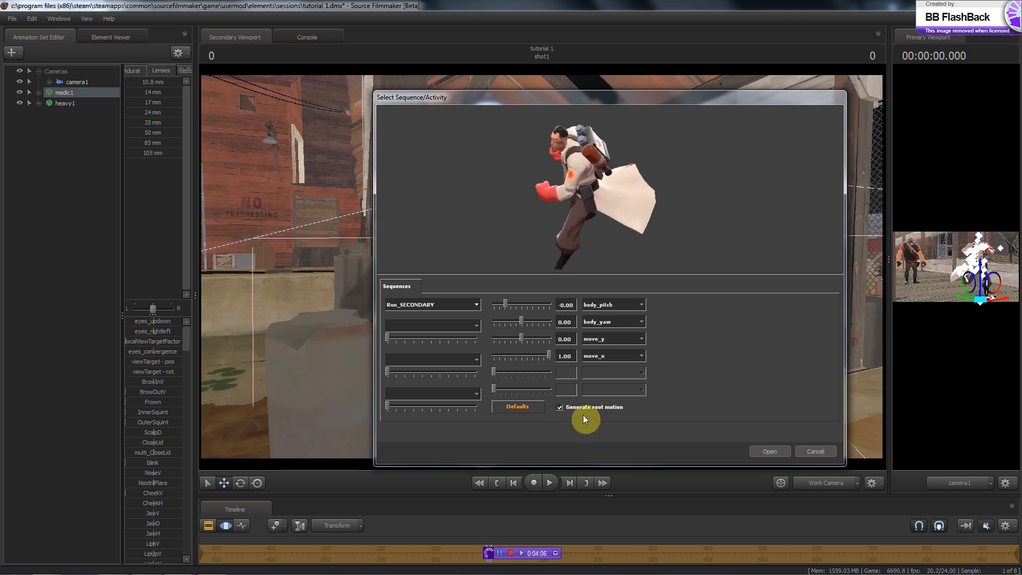
{"action": "left_click", "coordinate": [559, 407]}
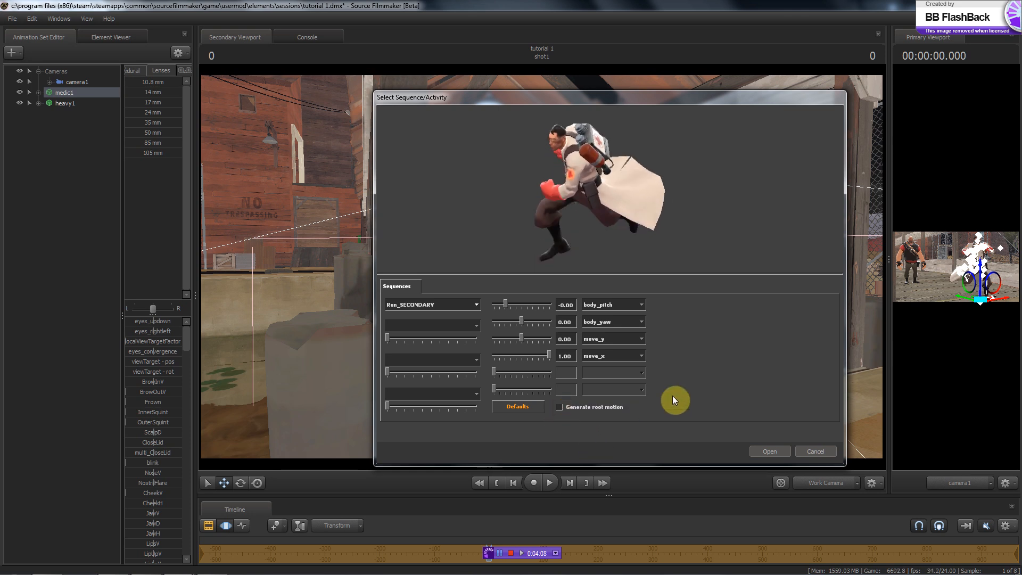
{"action": "left_click", "coordinate": [771, 449]}
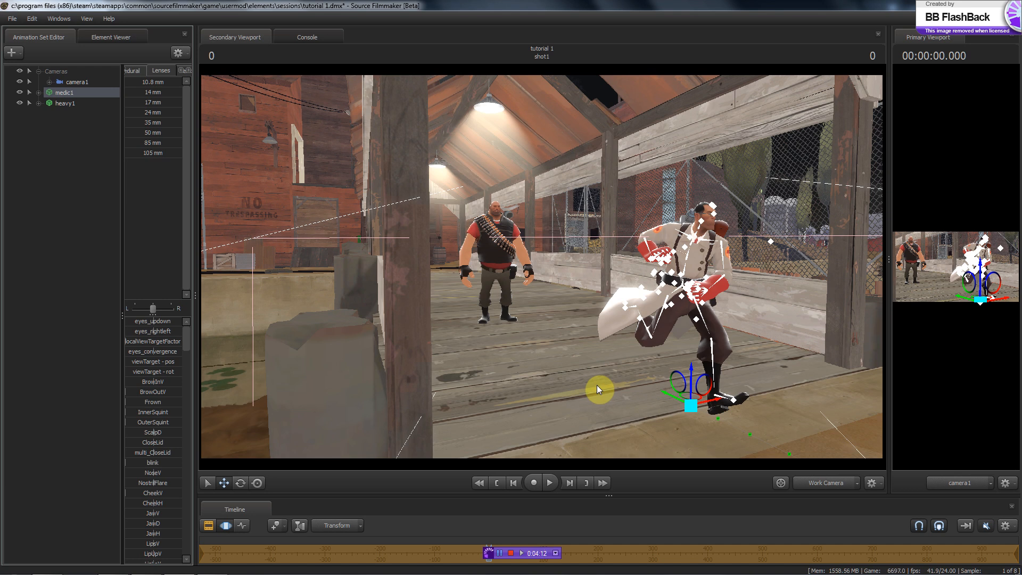
Apply the Playhead procedural preset in full to the rootTransform in medic1's Body group at frame 0
{"action": "left_click_drag", "start_coordinate": [596, 385], "coordinate": [540, 266]}
{"action": "key", "text": "w"}
{"action": "left_click_drag", "start_coordinate": [659, 299], "coordinate": [540, 268]}
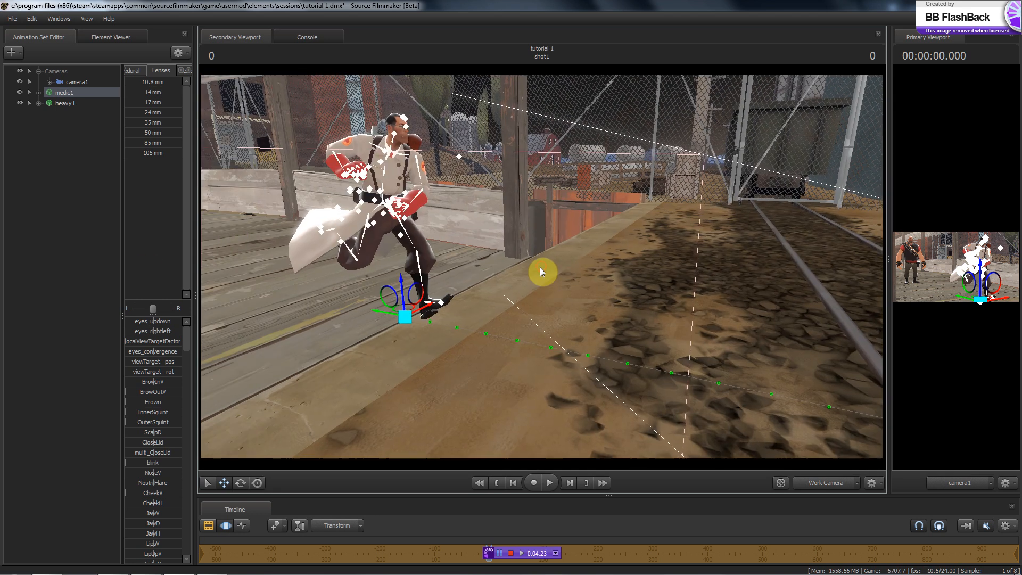
{"action": "left_click", "coordinate": [37, 92]}
{"action": "left_click", "coordinate": [50, 113]}
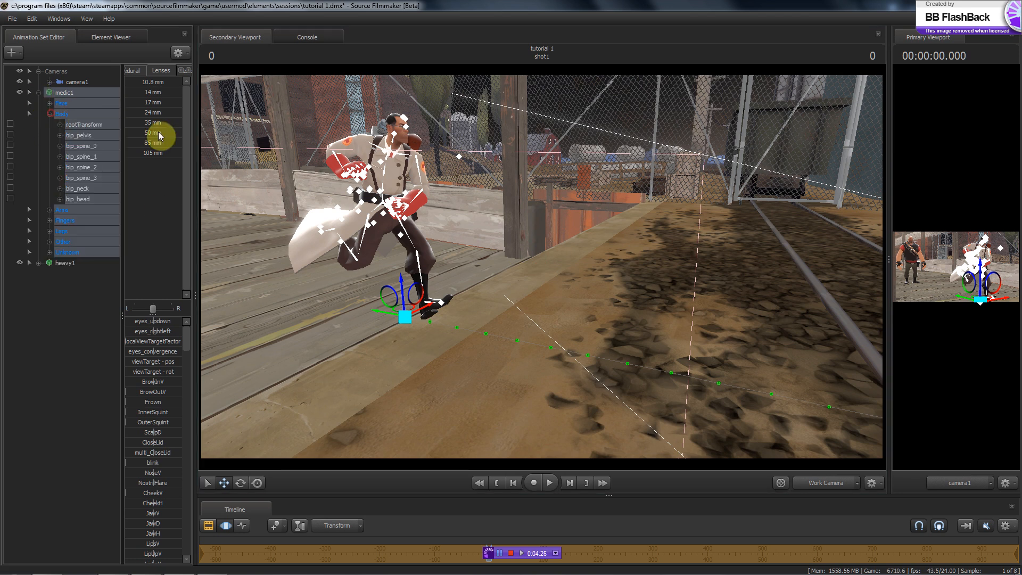
{"action": "left_click", "coordinate": [101, 124]}
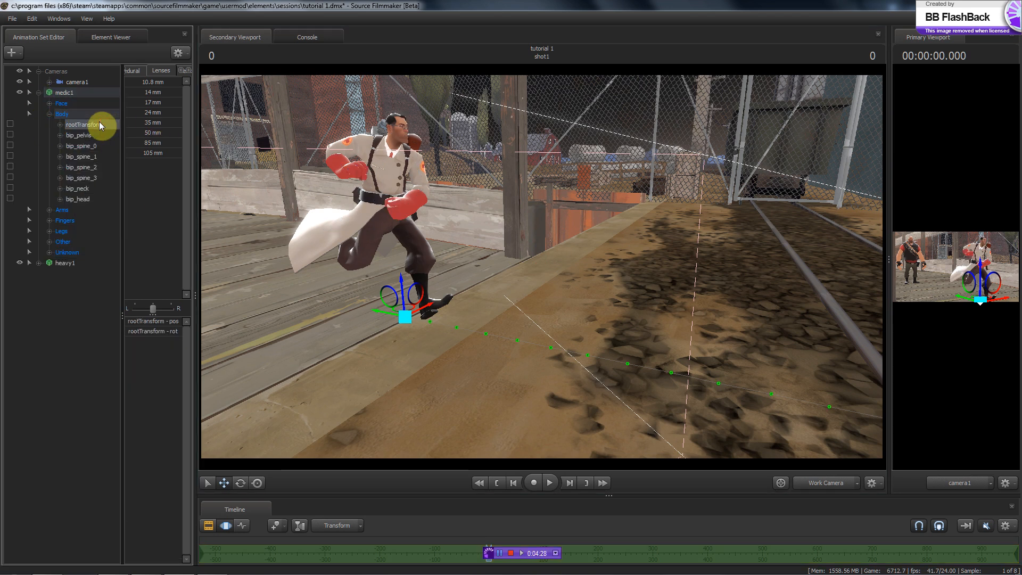
{"action": "left_click", "coordinate": [135, 71]}
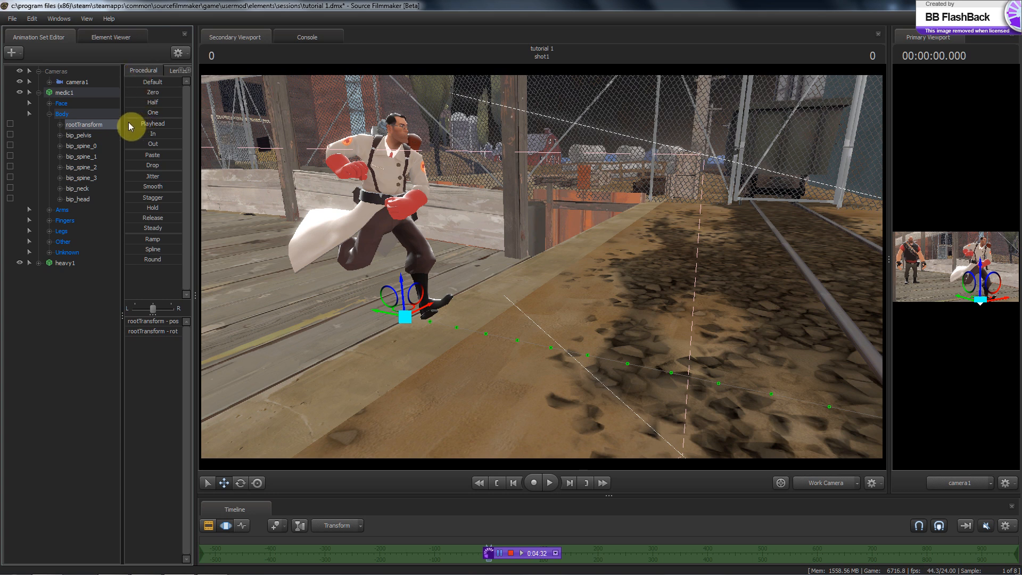
{"action": "left_click_drag", "start_coordinate": [136, 123], "coordinate": [219, 123]}
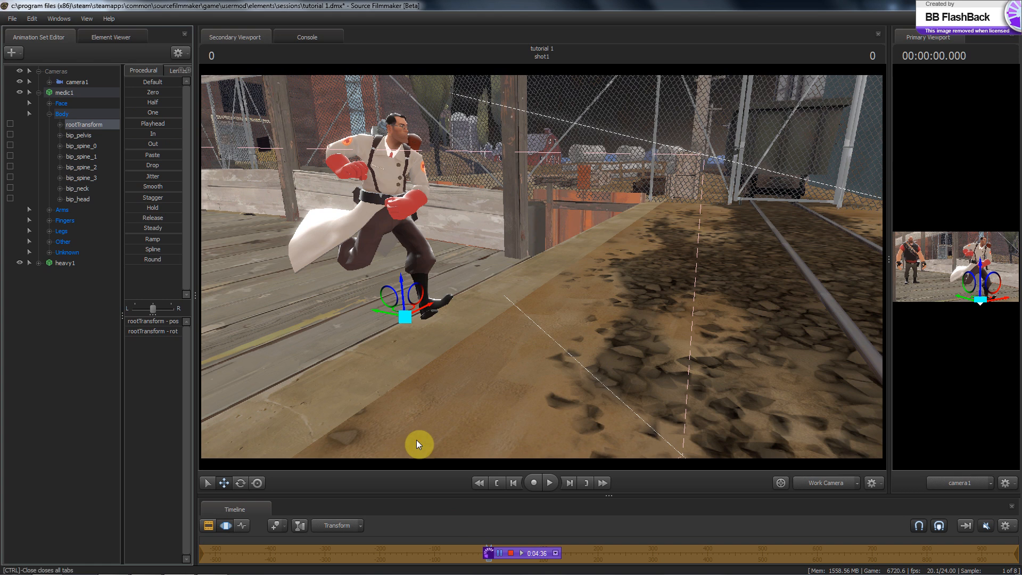
Play back the shot to check the Medic's running motion and return the playhead to the start
{"action": "left_click_drag", "start_coordinate": [608, 493], "coordinate": [607, 269]}
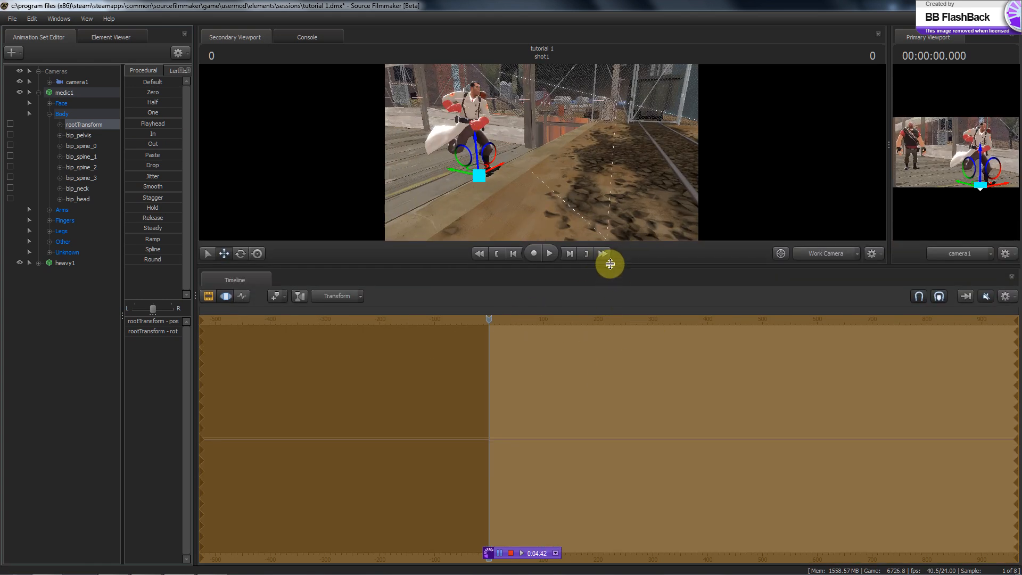
{"action": "left_click_drag", "start_coordinate": [608, 280], "coordinate": [614, 474]}
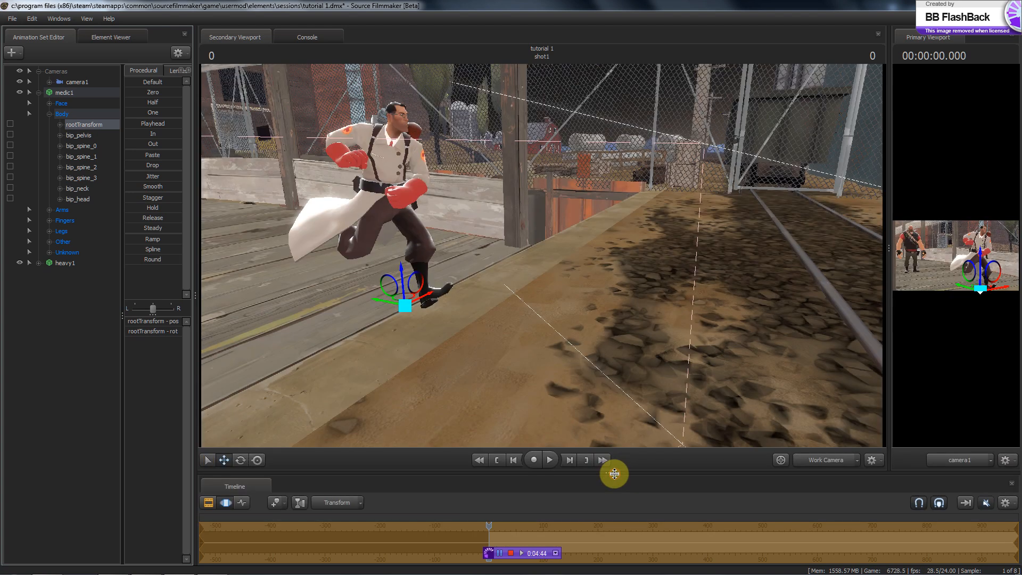
{"action": "key", "text": "space"}
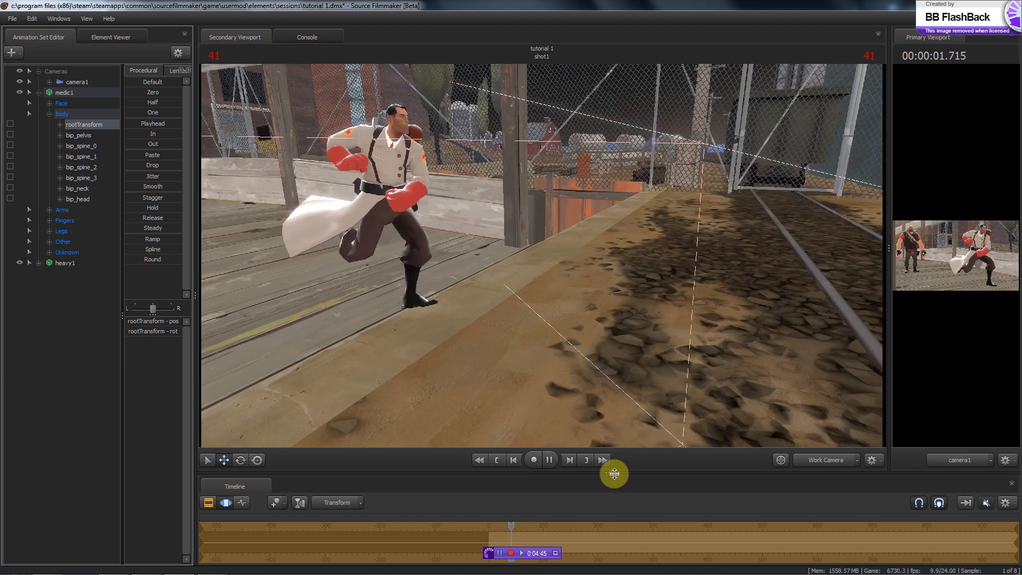
{"action": "key", "text": "space"}
{"action": "key", "text": "Home"}
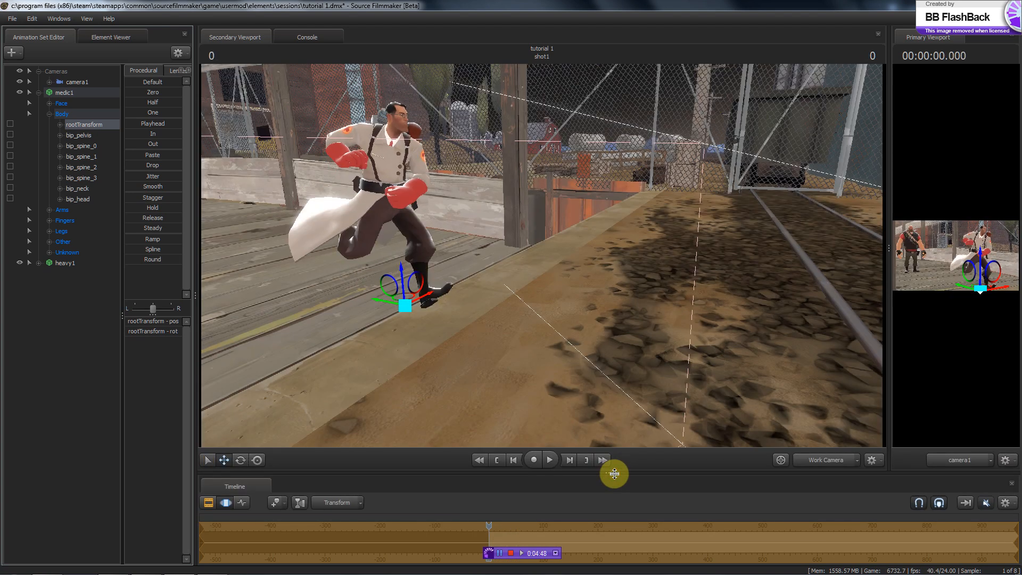
Clear the selection, and enlarge the primary viewport and the timeline with the playhead at frame 2
{"action": "left_click", "coordinate": [32, 375]}
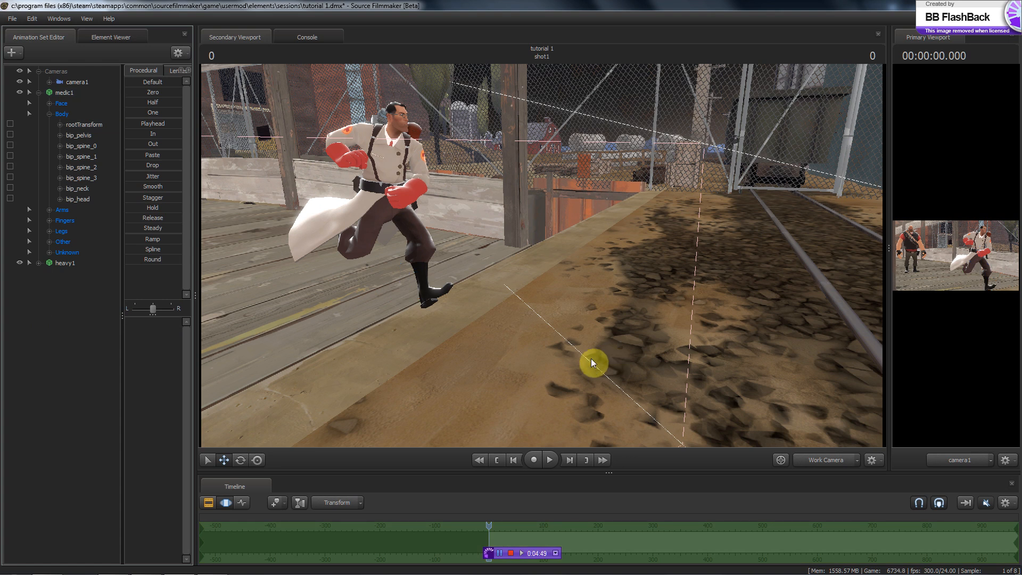
{"action": "left_click_drag", "start_coordinate": [592, 363], "coordinate": [541, 255]}
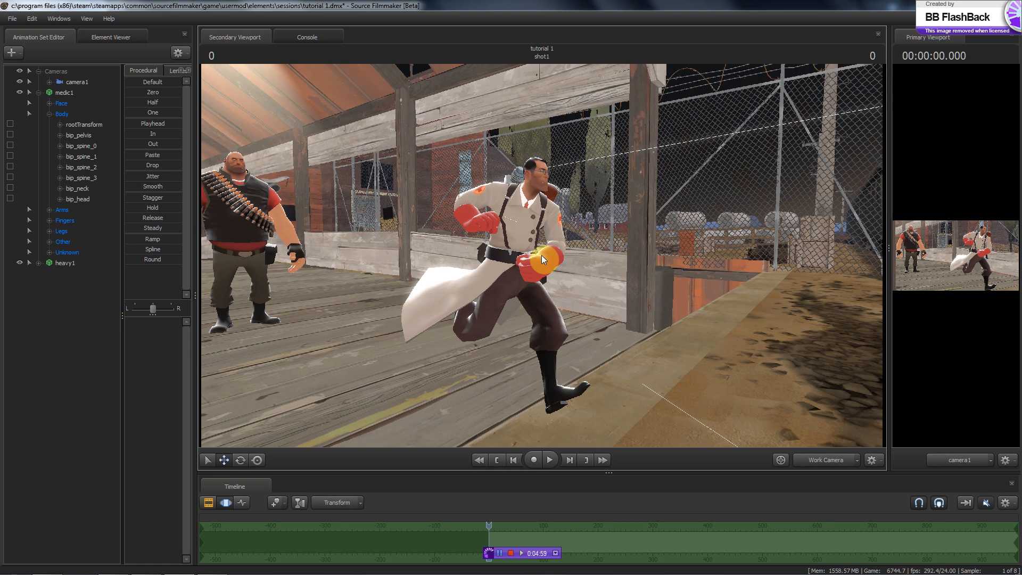
{"action": "left_click_drag", "start_coordinate": [542, 254], "coordinate": [541, 255]}
{"action": "left_click_drag", "start_coordinate": [890, 246], "coordinate": [772, 245]}
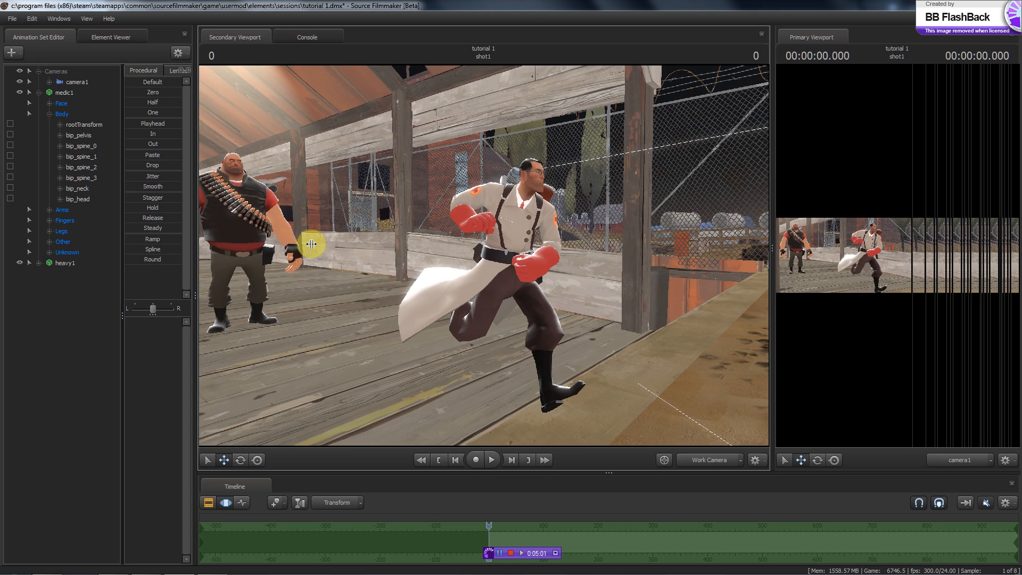
{"action": "left_click_drag", "start_coordinate": [311, 243], "coordinate": [269, 243]}
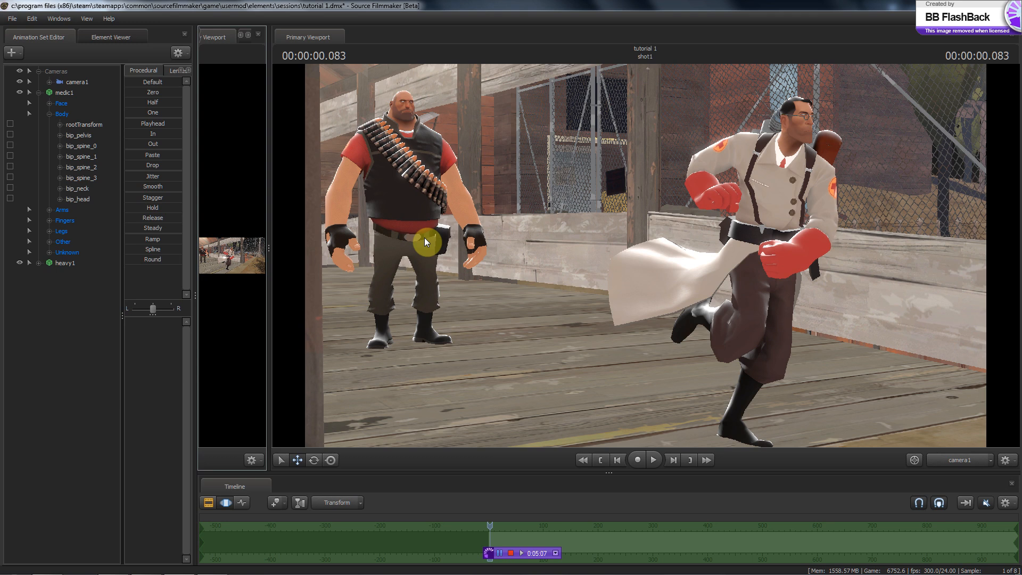
{"action": "key", "text": "Left"}
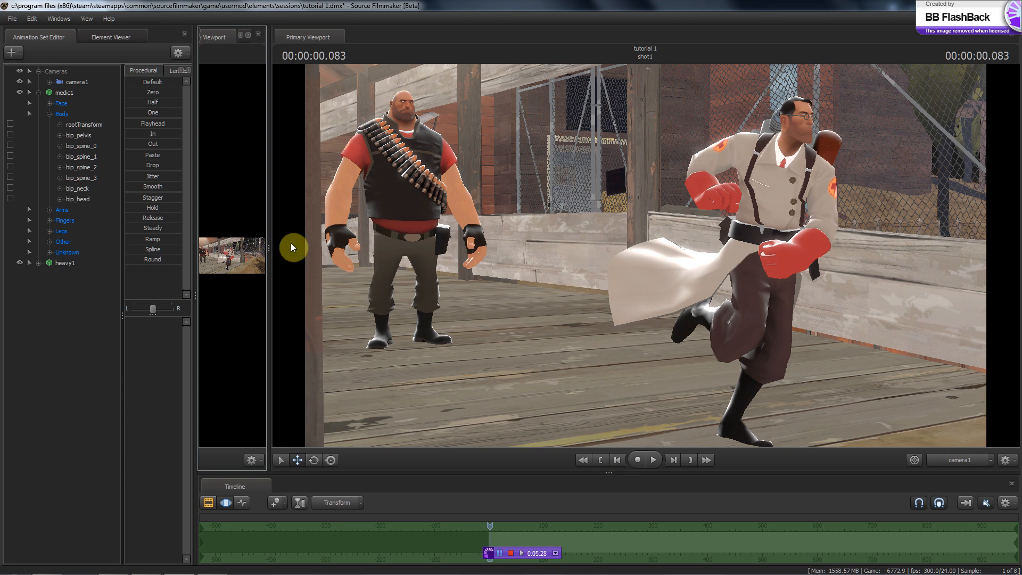
{"action": "left_click_drag", "start_coordinate": [267, 243], "coordinate": [514, 299]}
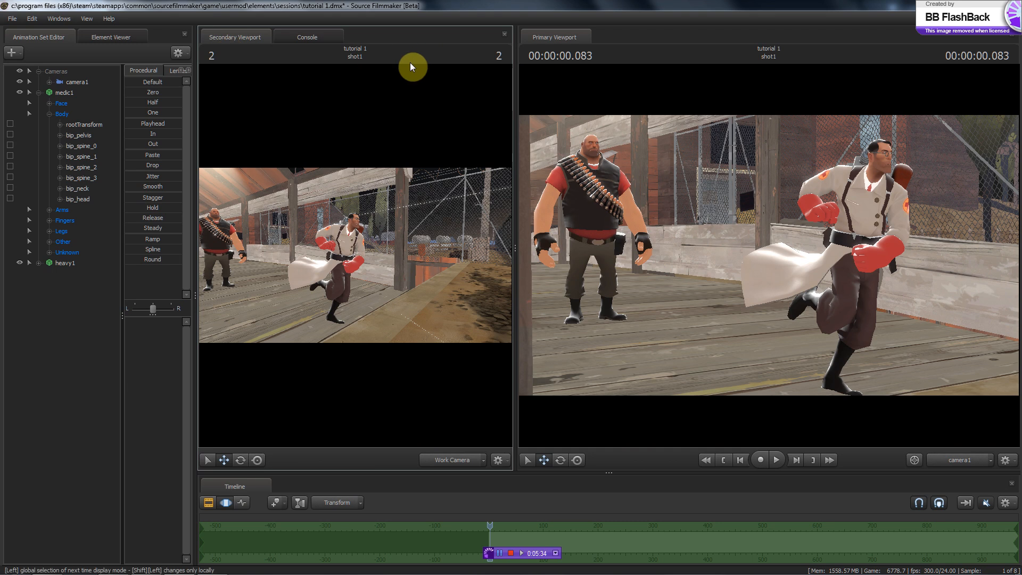
{"action": "left_click_drag", "start_coordinate": [516, 244], "coordinate": [293, 265]}
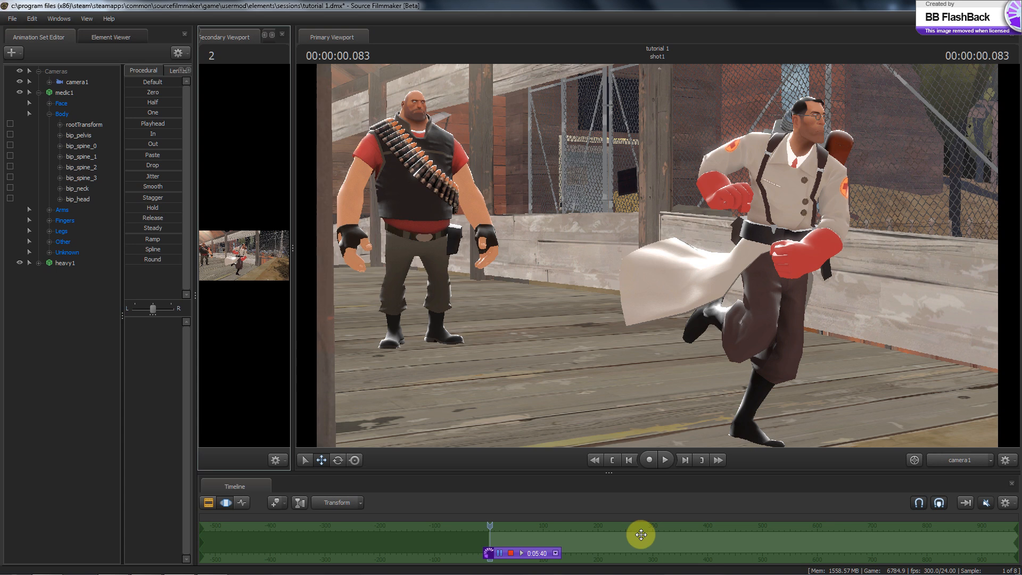
{"action": "left_click_drag", "start_coordinate": [610, 473], "coordinate": [610, 369]}
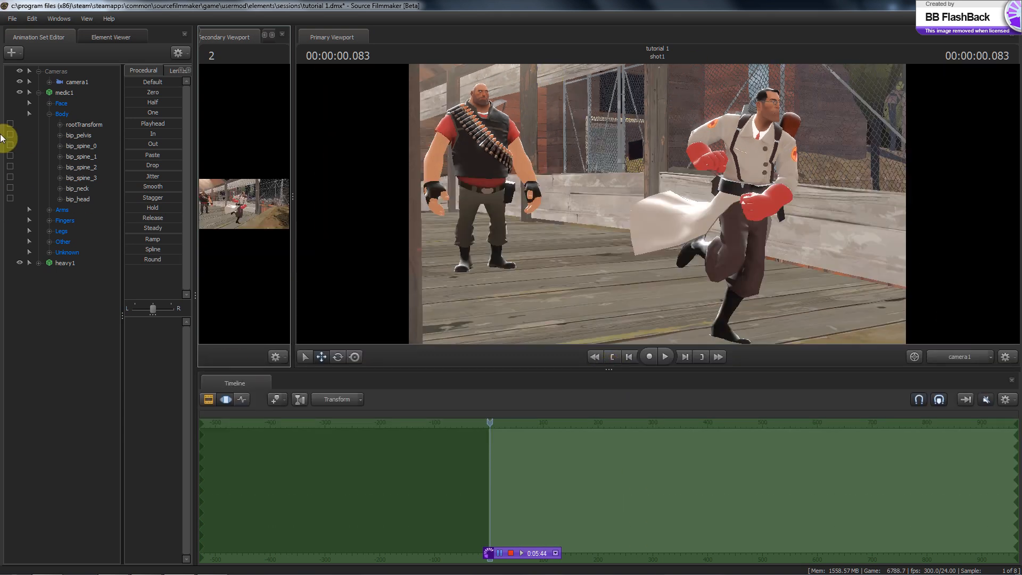
Apply the Playhead preset in full to all of medic1 to freeze the frame 2 pose, and check it in playback
{"action": "left_click", "coordinate": [66, 93]}
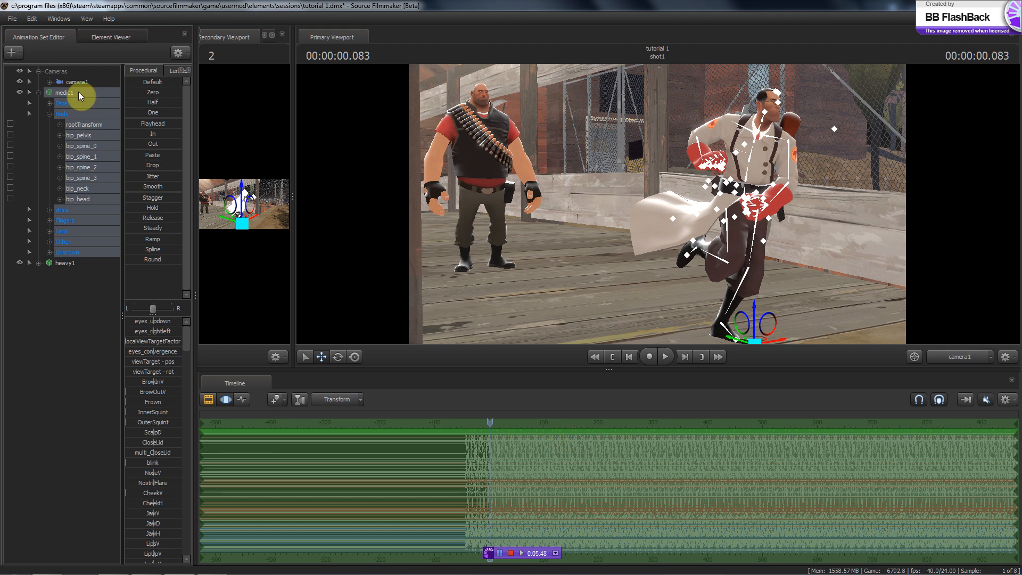
{"action": "left_click_drag", "start_coordinate": [138, 126], "coordinate": [289, 128]}
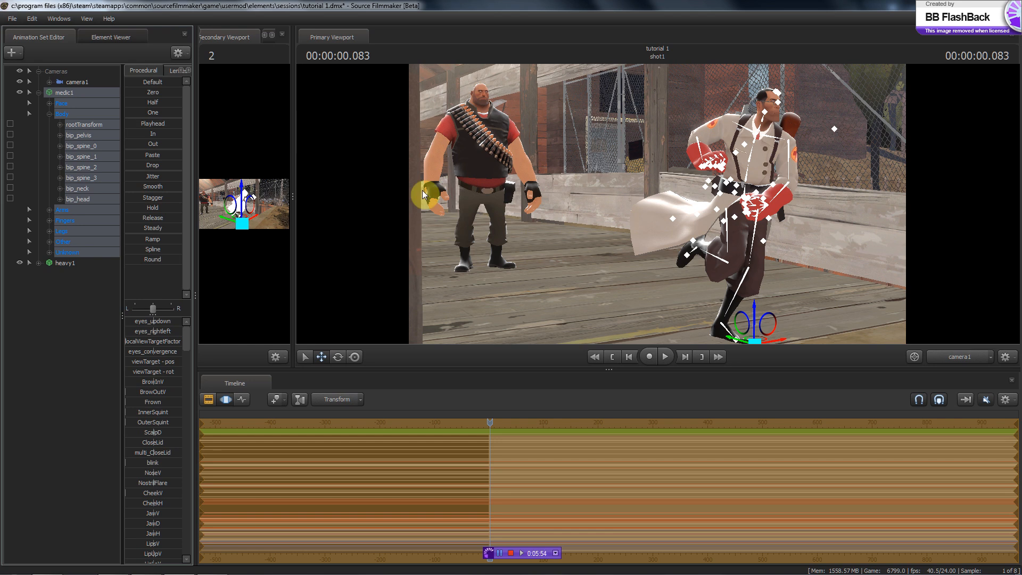
{"action": "key", "text": "space"}
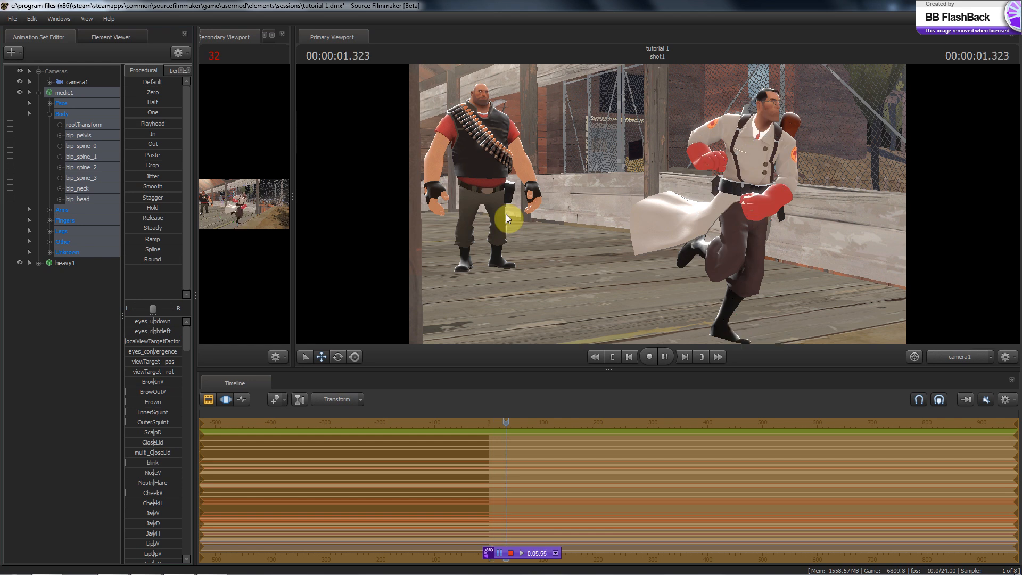
{"action": "key", "text": "space"}
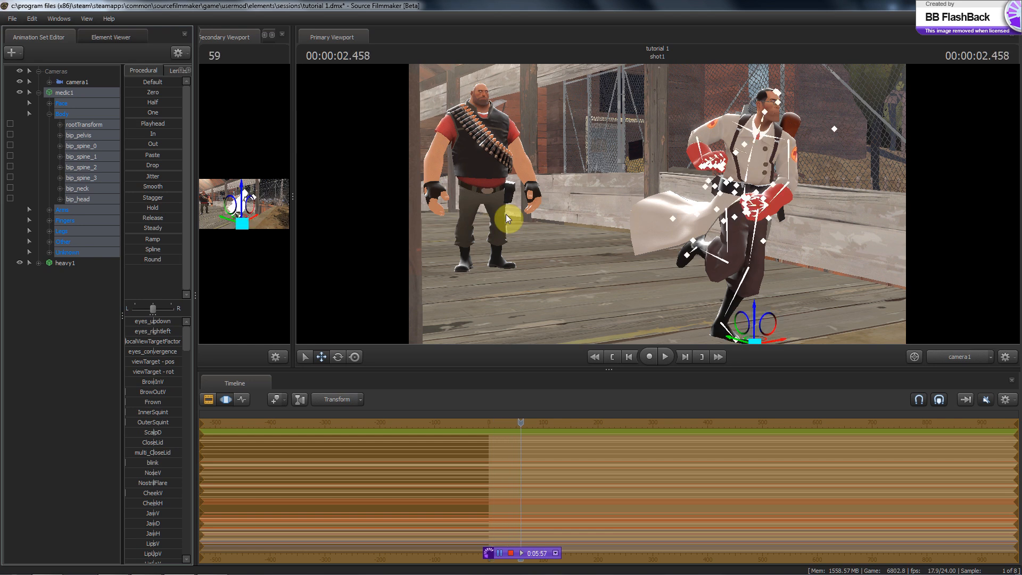
{"action": "key", "text": "Home"}
{"action": "key", "text": "Escape"}
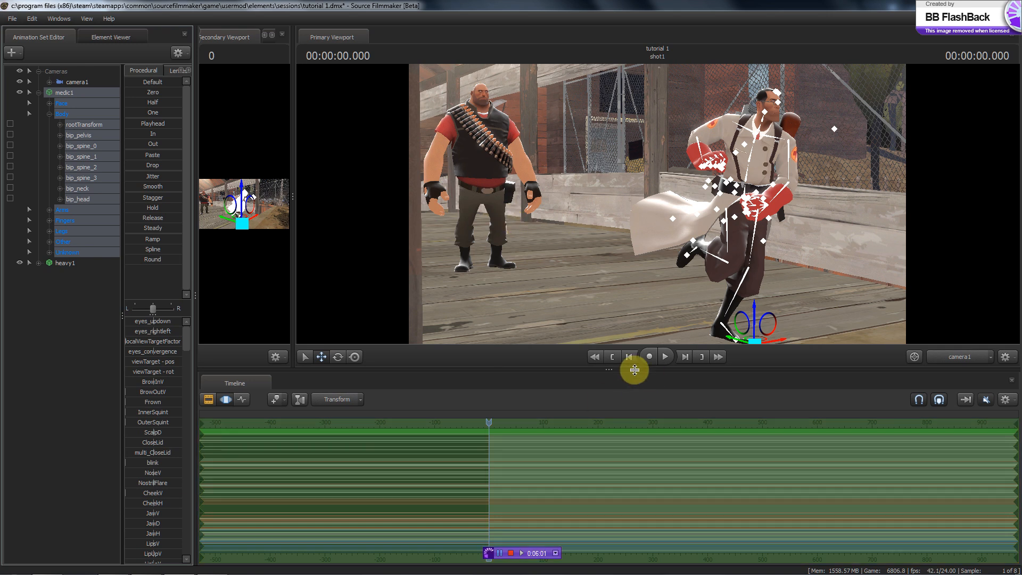
Resize the timeline area and delete the bookmark at frame 0
{"action": "left_click_drag", "start_coordinate": [616, 370], "coordinate": [619, 337]}
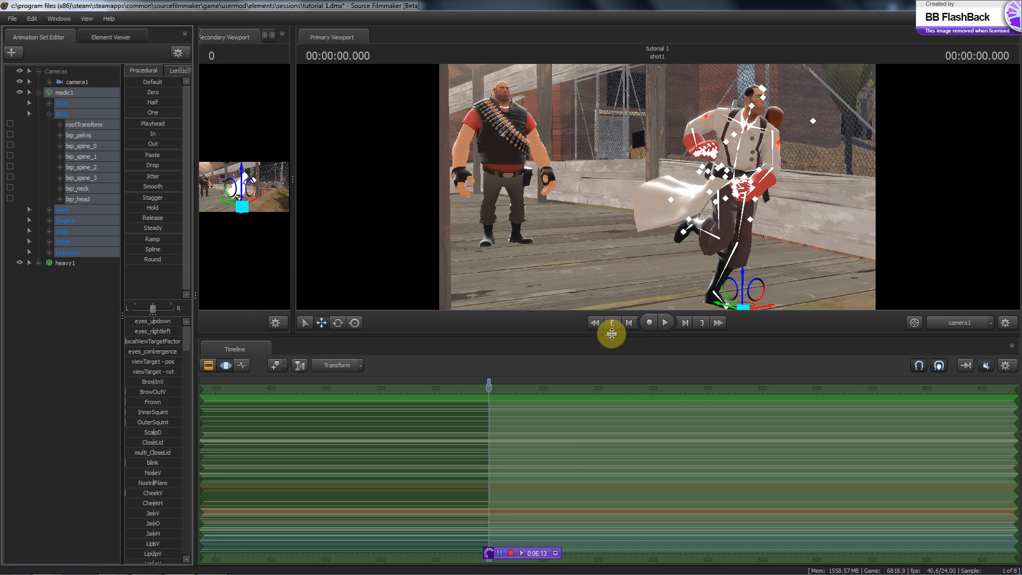
{"action": "left_click_drag", "start_coordinate": [609, 333], "coordinate": [621, 382]}
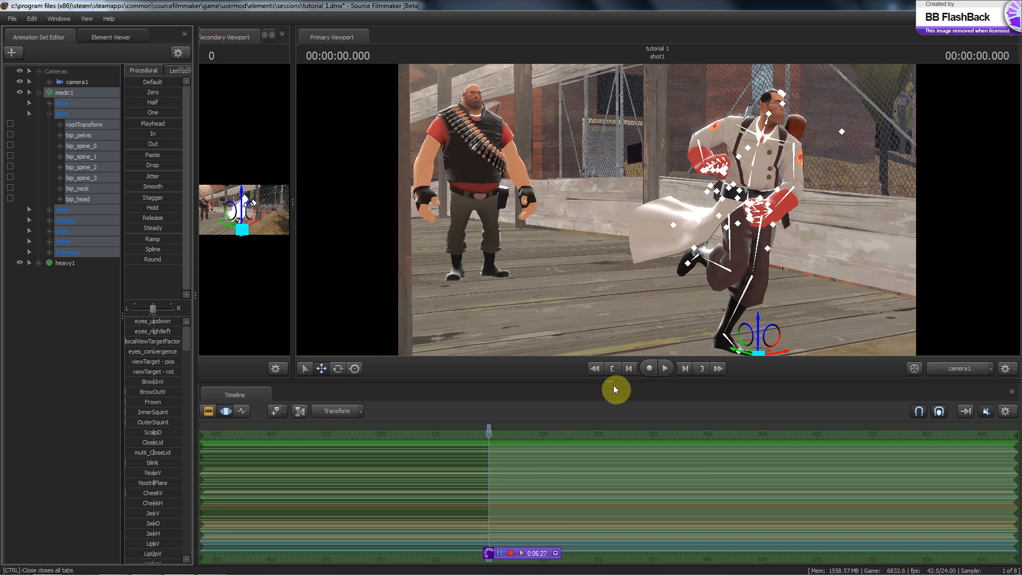
{"action": "left_click_drag", "start_coordinate": [611, 379], "coordinate": [605, 447]}
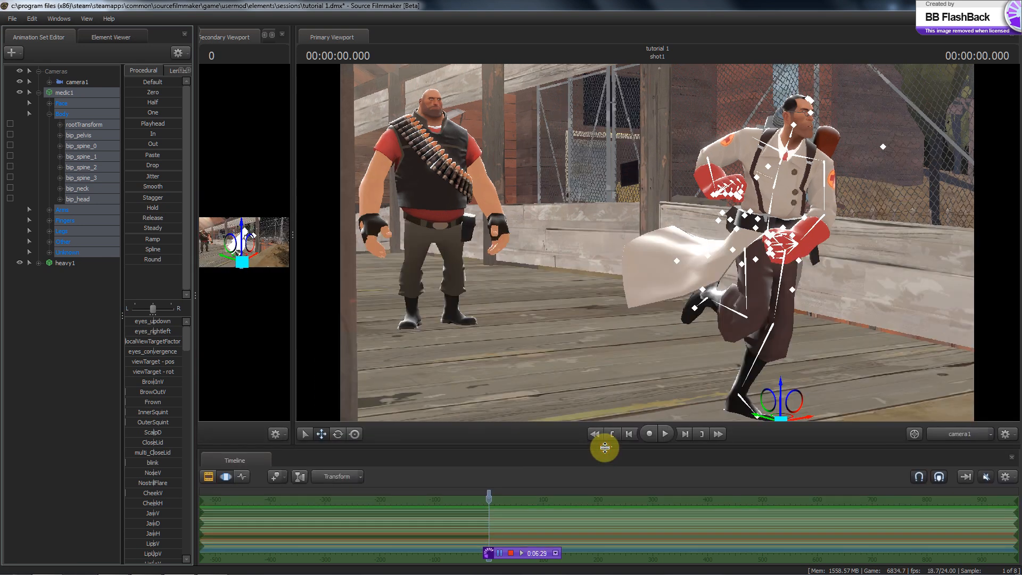
{"action": "right_click", "coordinate": [490, 496]}
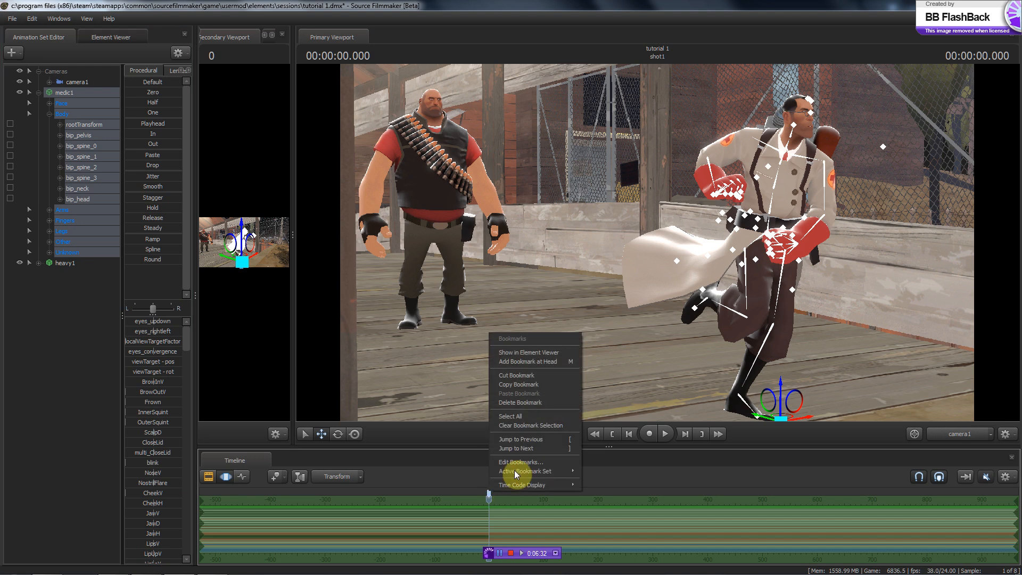
{"action": "left_click", "coordinate": [540, 404]}
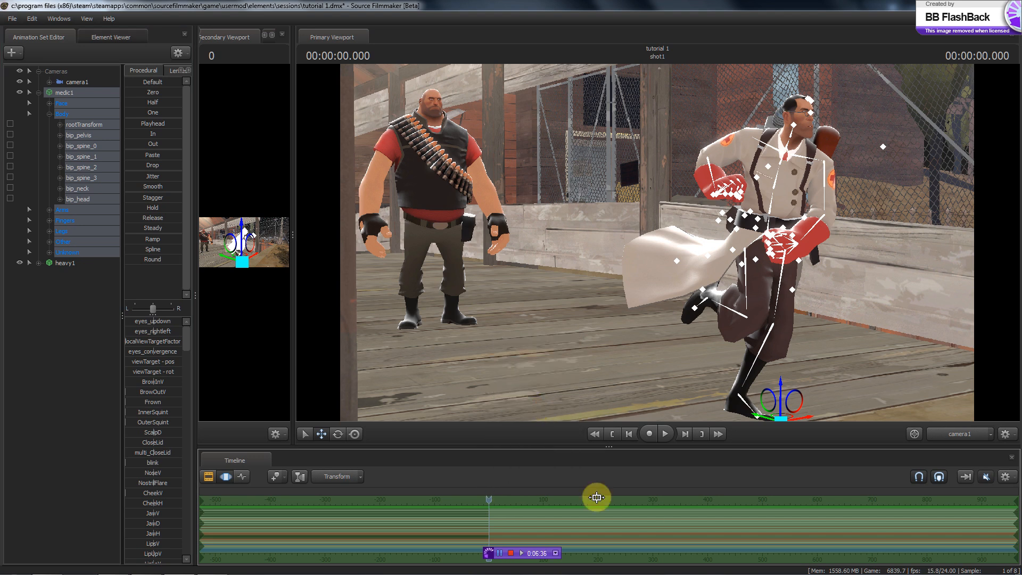
Switch the timeline to the Clip Editor and enlarge it to show the Picture and Sound tracks
{"action": "left_click", "coordinate": [213, 477]}
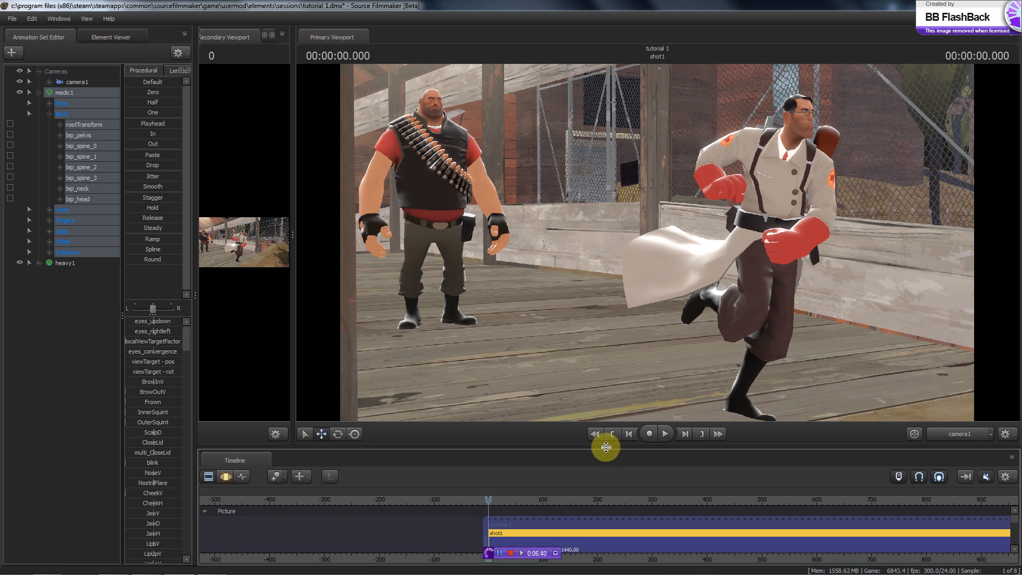
{"action": "left_click_drag", "start_coordinate": [606, 447], "coordinate": [604, 373]}
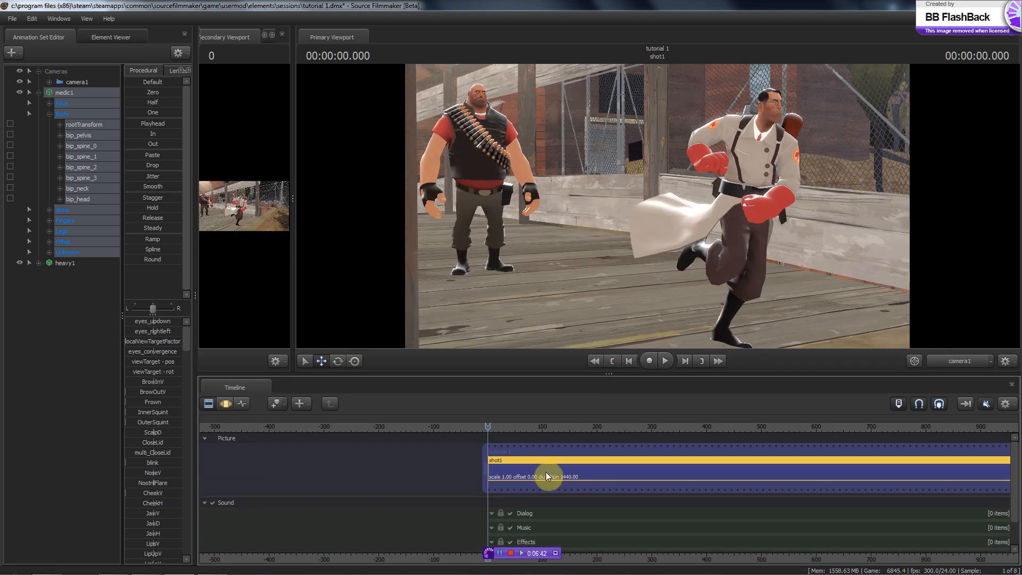
Switch the timeline to the Motion Editor, enlarge the primary viewport, and collapse the medic1 control groups
{"action": "left_click", "coordinate": [240, 404]}
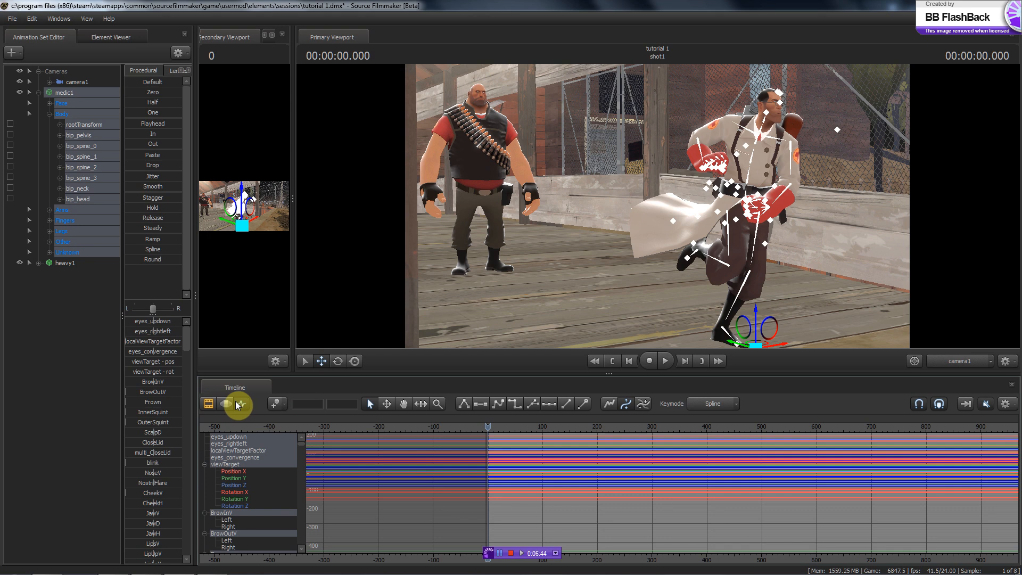
{"action": "left_click", "coordinate": [225, 403]}
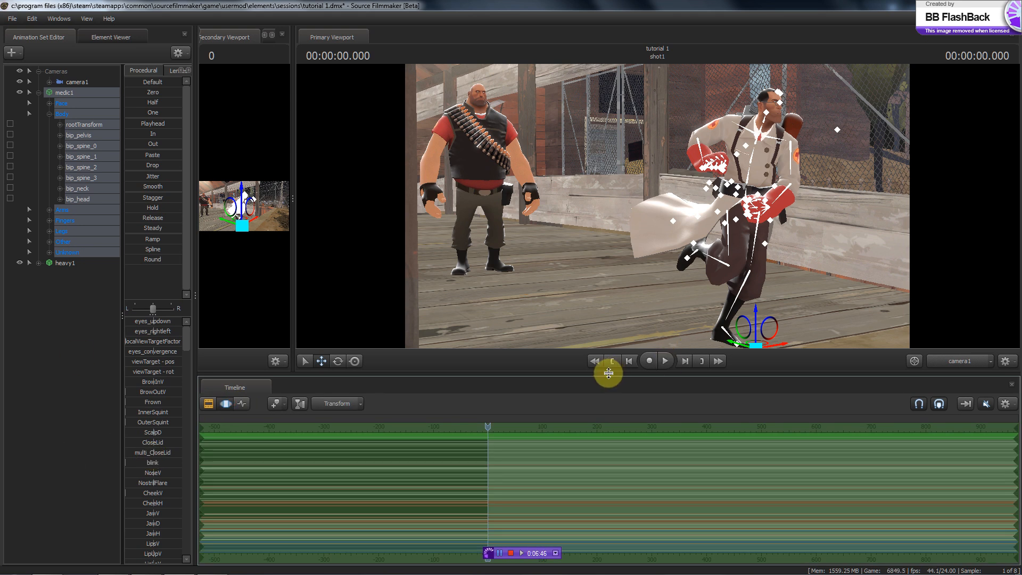
{"action": "left_click_drag", "start_coordinate": [609, 373], "coordinate": [609, 432]}
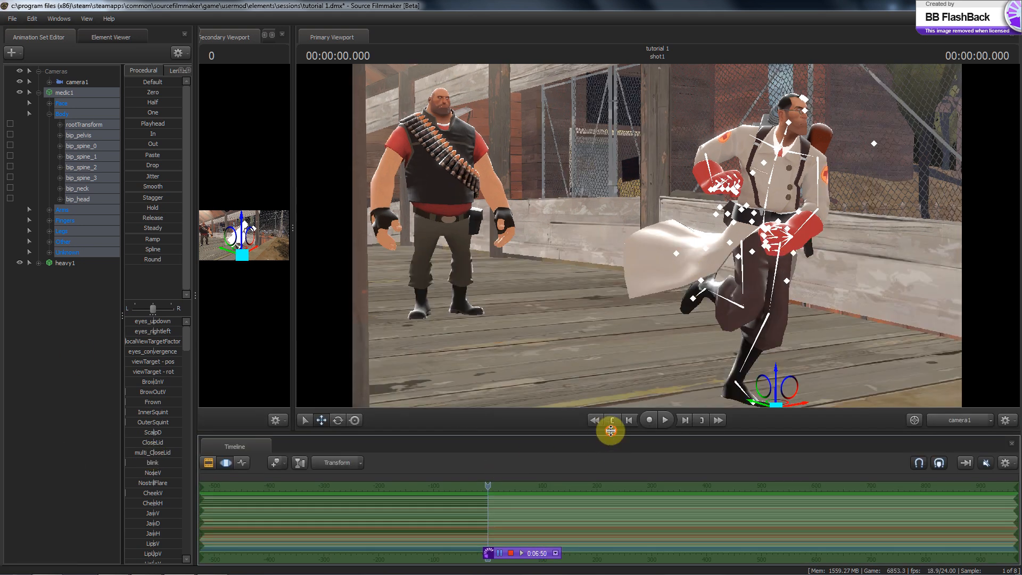
{"action": "left_click_drag", "start_coordinate": [611, 430], "coordinate": [611, 452]}
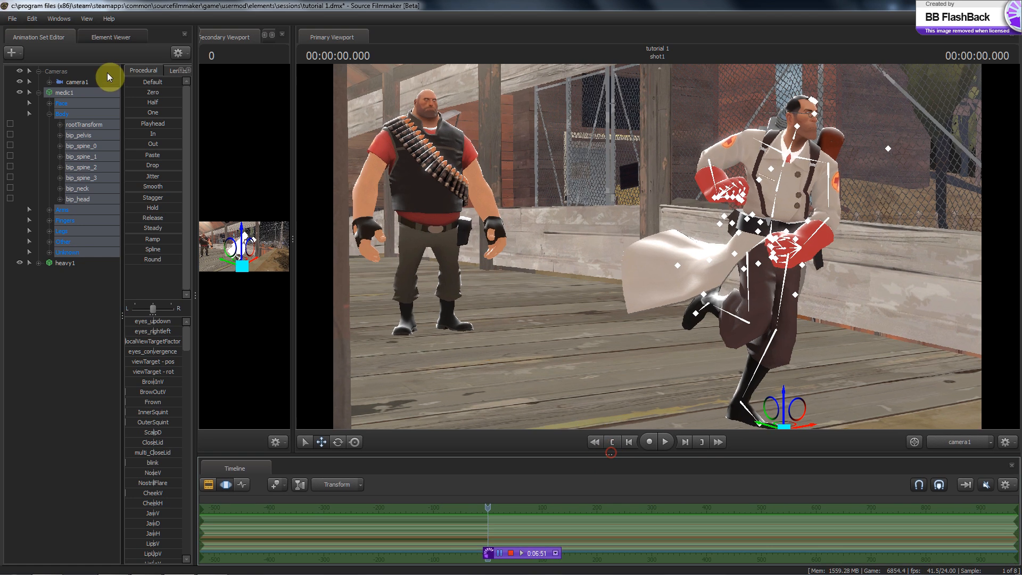
{"action": "left_click", "coordinate": [42, 93]}
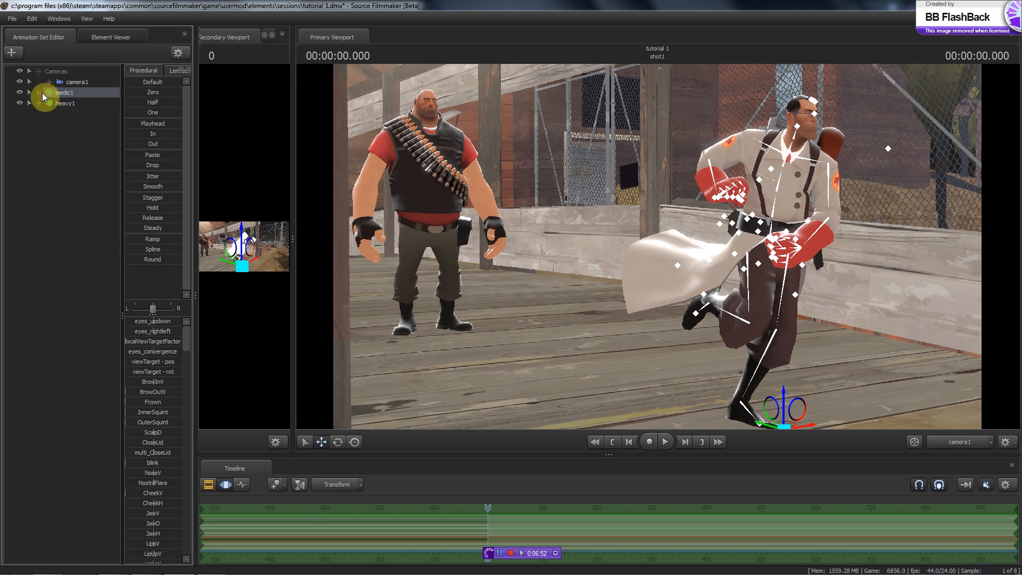
Import the PRIMARY_Deployed_Movement sequence onto heavy1 with move_y at 1.00 and root motion generation turned off
{"action": "right_click", "coordinate": [71, 101]}
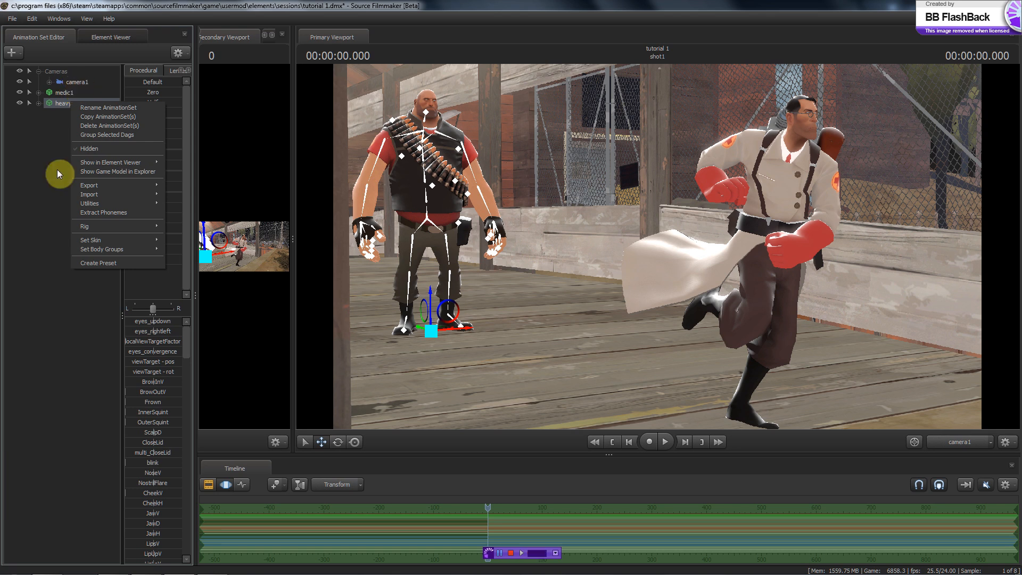
{"action": "mouse_move", "coordinate": [96, 196]}
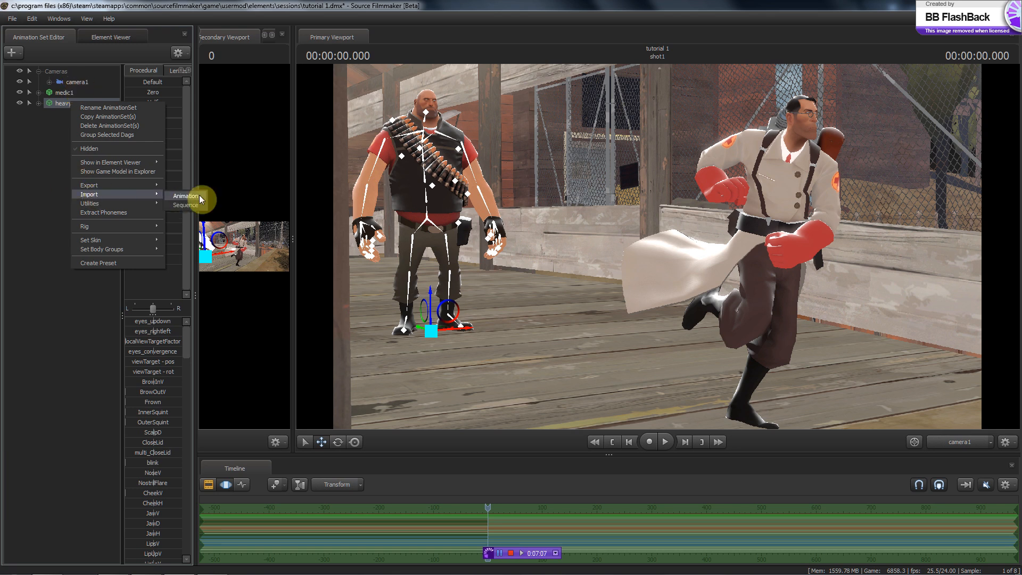
{"action": "left_click", "coordinate": [186, 206]}
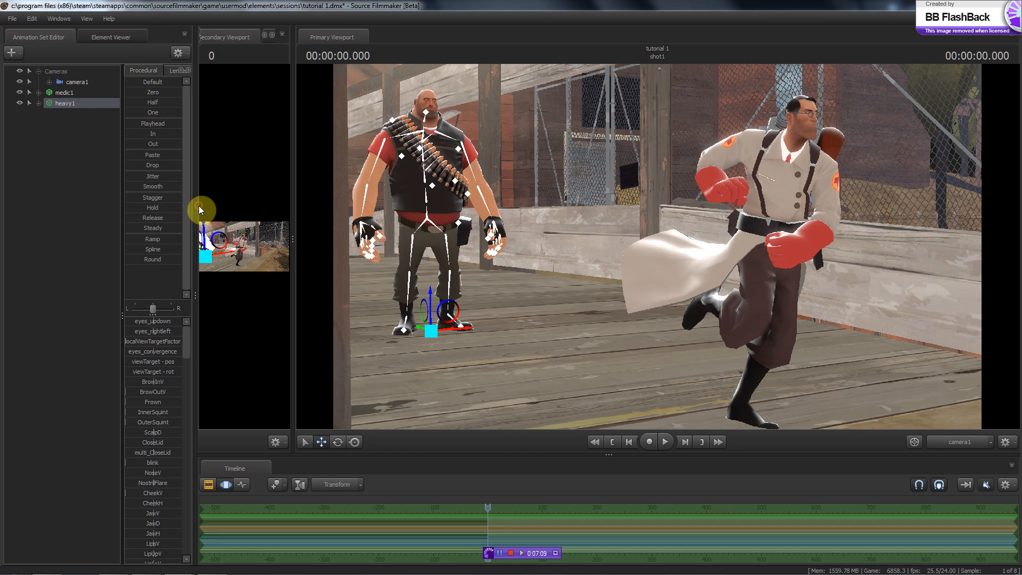
{"action": "left_click", "coordinate": [465, 306]}
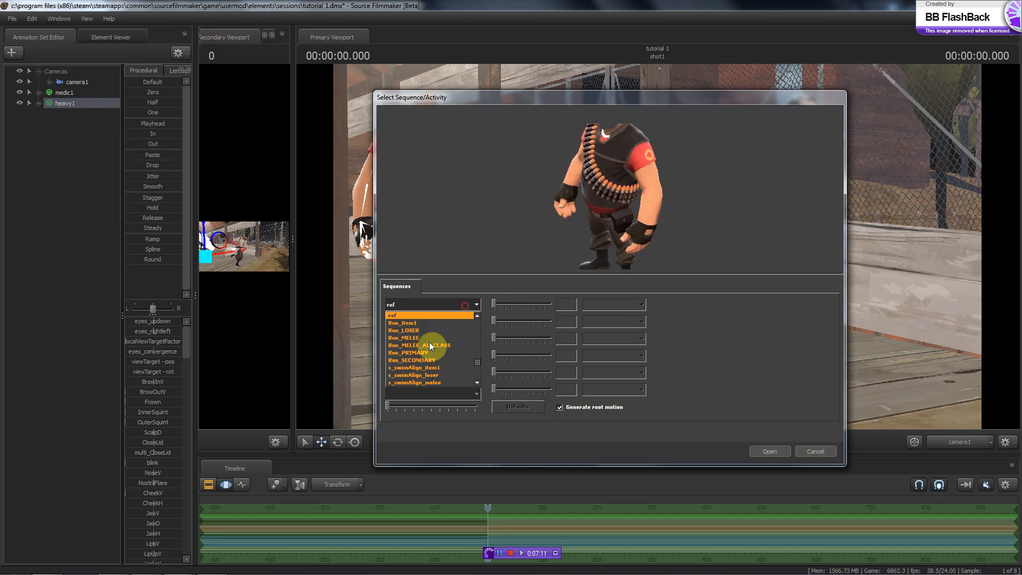
{"action": "scroll", "coordinate": [450, 375], "scroll_direction": "down", "scroll_amount": 10}
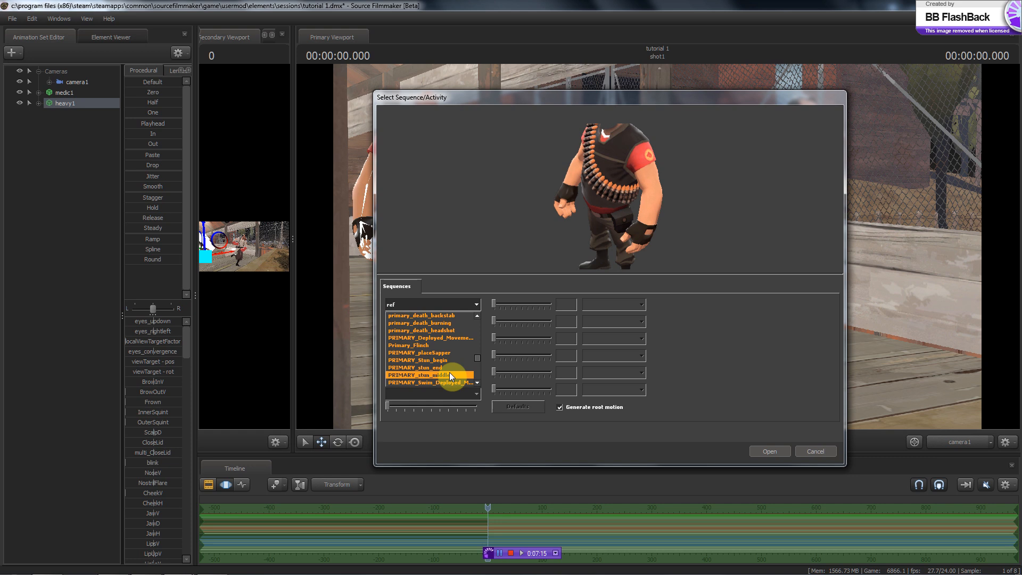
{"action": "scroll", "coordinate": [449, 374], "scroll_direction": "up", "scroll_amount": 2}
{"action": "scroll", "coordinate": [450, 372], "scroll_direction": "down", "scroll_amount": 2}
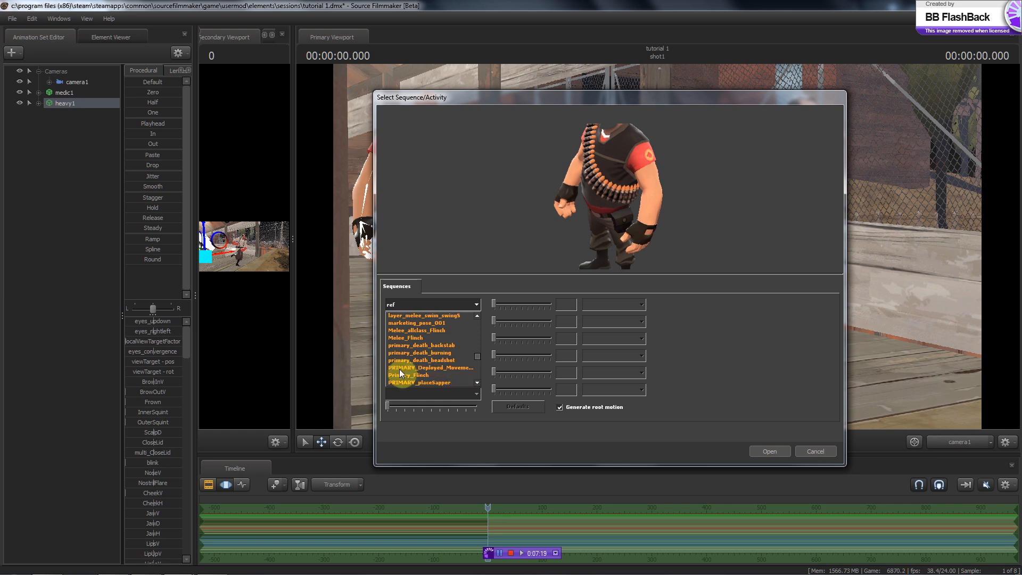
{"action": "left_click", "coordinate": [433, 366]}
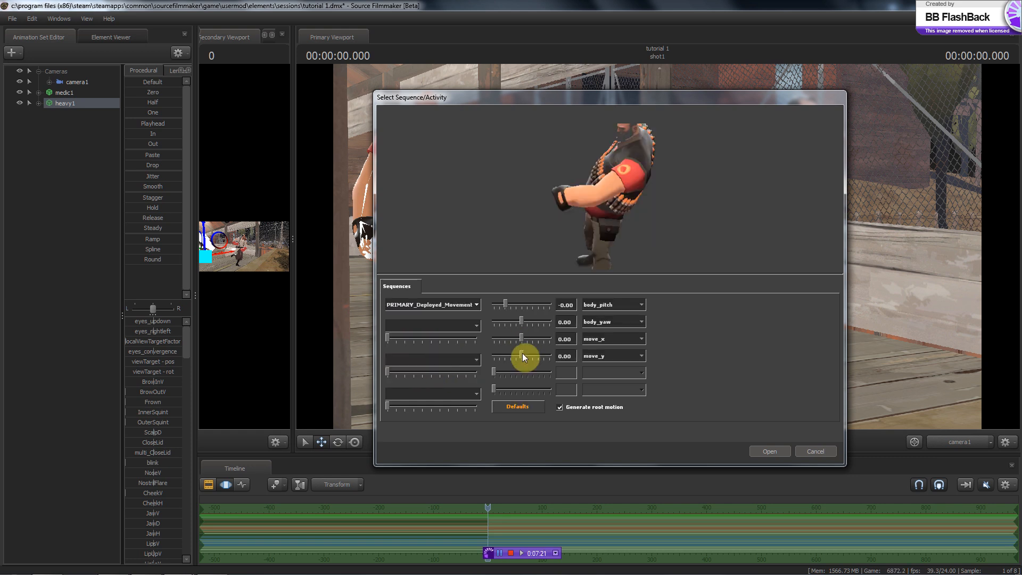
{"action": "left_click_drag", "start_coordinate": [522, 354], "coordinate": [553, 354]}
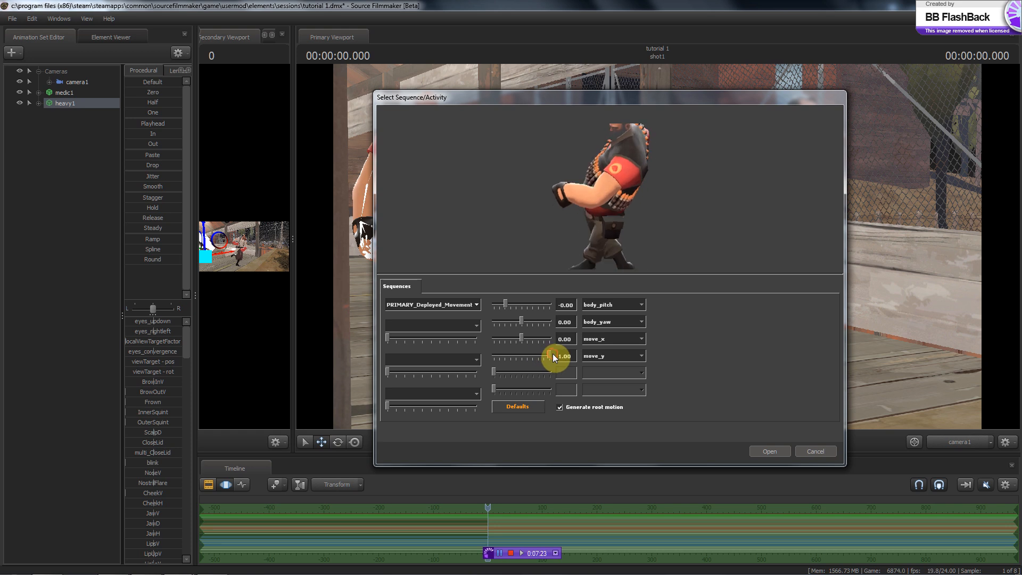
{"action": "left_click", "coordinate": [561, 408]}
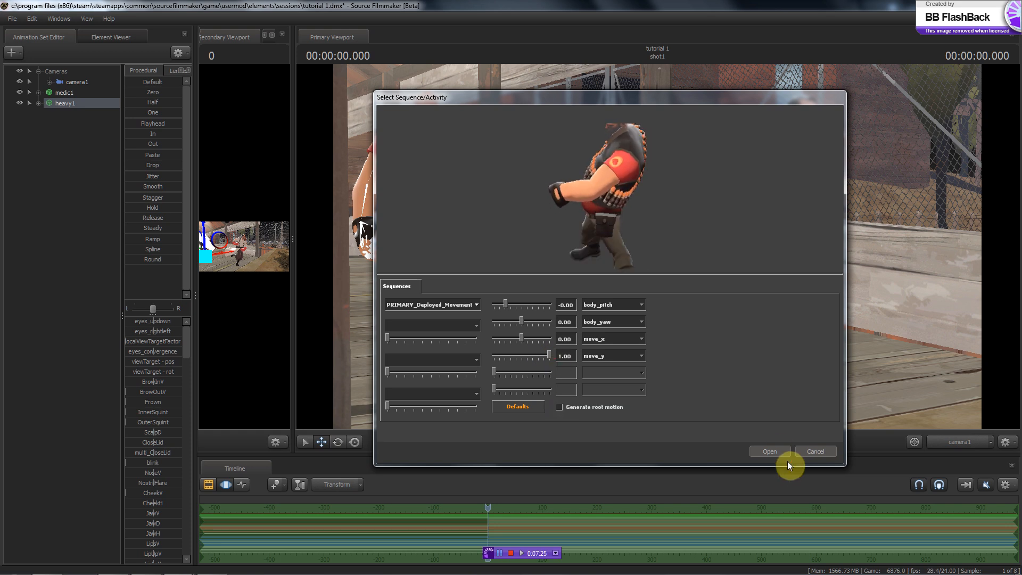
{"action": "left_click", "coordinate": [772, 450]}
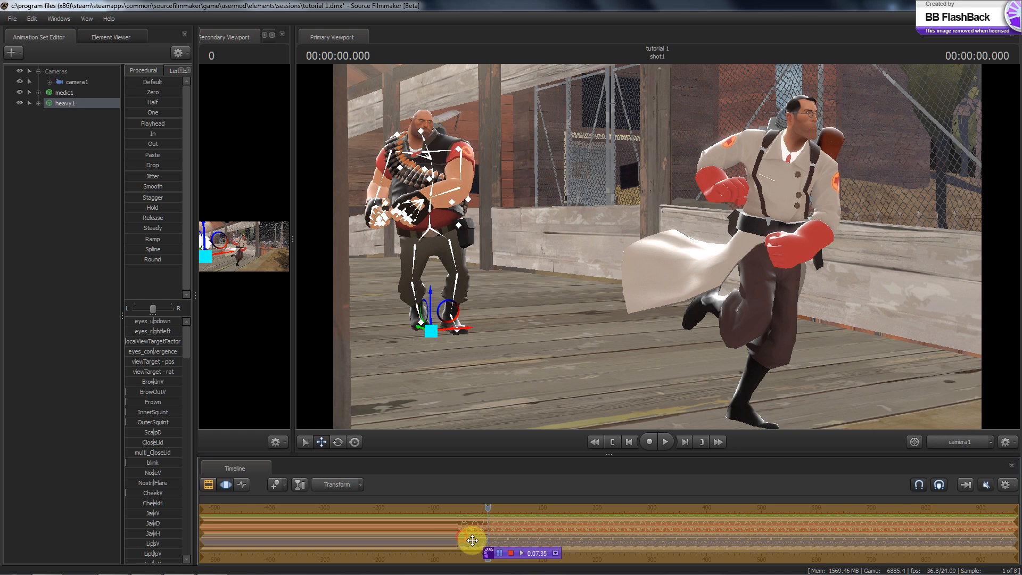
In the Clip Editor, open shot1's animation set channels, shift the heavy1 clip in time, and place it above camera1
{"action": "left_click", "coordinate": [209, 484]}
{"action": "left_click_drag", "start_coordinate": [605, 452], "coordinate": [597, 343]}
{"action": "double_click", "coordinate": [561, 430]}
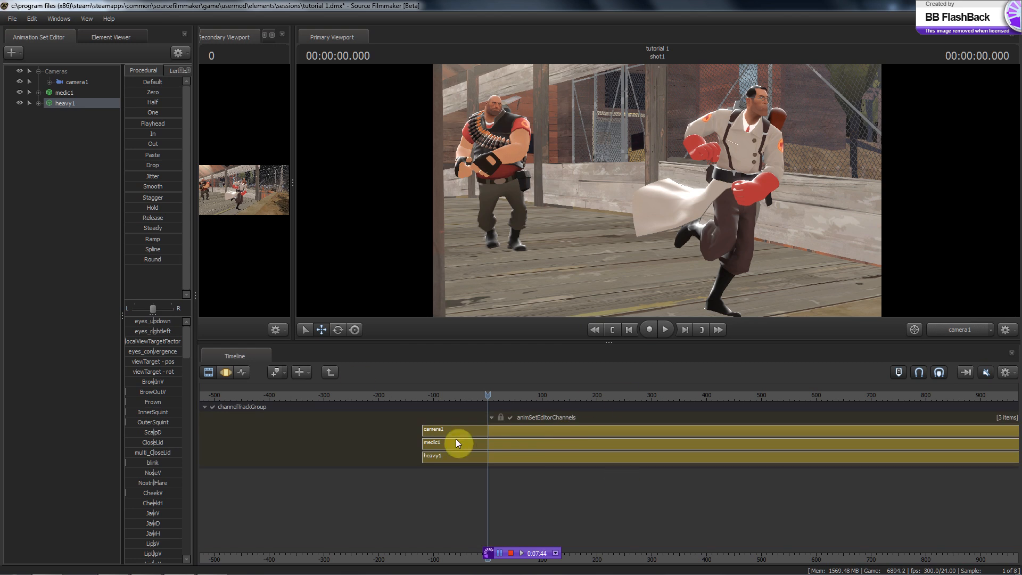
{"action": "left_click", "coordinate": [457, 458]}
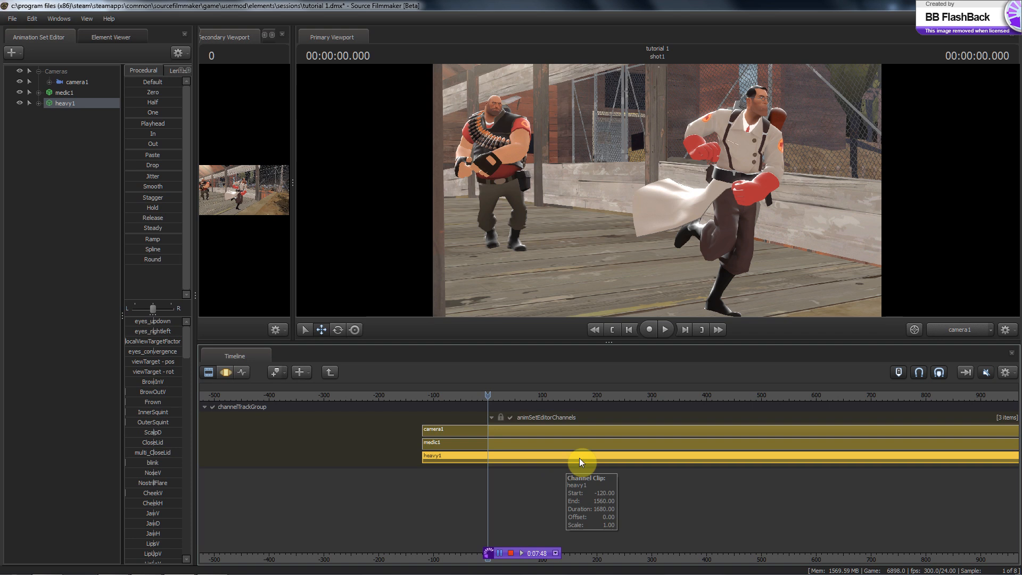
{"action": "mouse_move", "coordinate": [579, 457]}
{"action": "left_mouse_down"}
{"action": "mouse_move", "coordinate": [570, 456]}
{"action": "mouse_move", "coordinate": [615, 432]}
{"action": "mouse_move", "coordinate": [490, 435]}
{"action": "mouse_move", "coordinate": [672, 432]}
{"action": "left_mouse_up"}
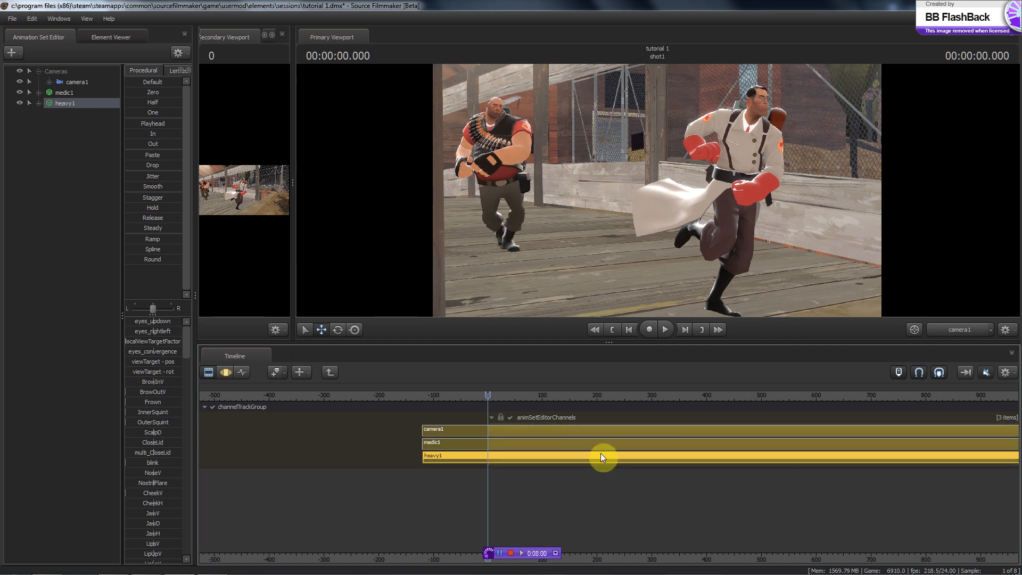
{"action": "mouse_move", "coordinate": [600, 453]}
{"action": "left_mouse_down"}
{"action": "mouse_move", "coordinate": [497, 459]}
{"action": "mouse_move", "coordinate": [503, 434]}
{"action": "mouse_move", "coordinate": [621, 431]}
{"action": "mouse_move", "coordinate": [593, 459]}
{"action": "mouse_move", "coordinate": [557, 435]}
{"action": "mouse_move", "coordinate": [517, 429]}
{"action": "mouse_move", "coordinate": [532, 431]}
{"action": "left_mouse_up"}
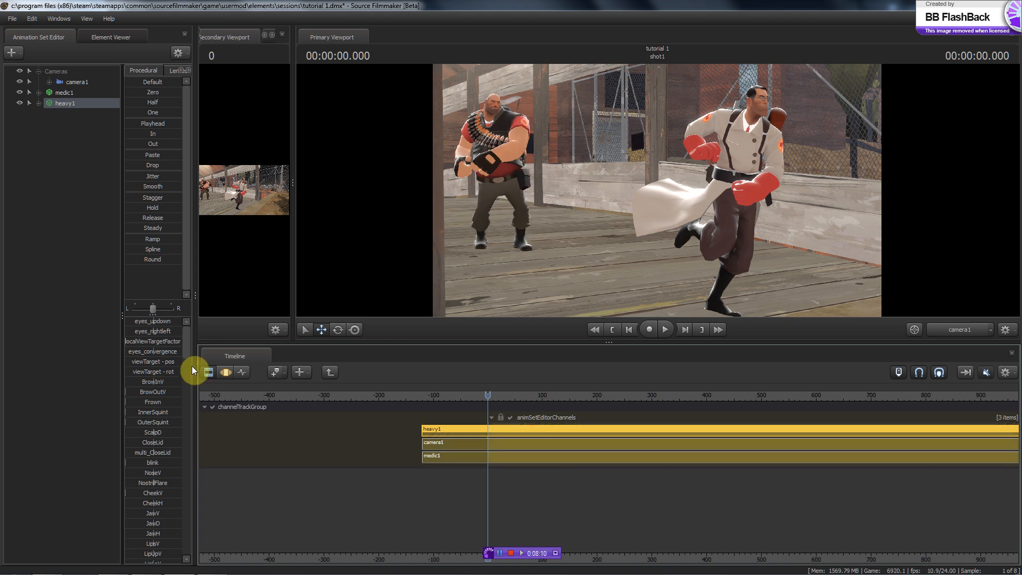
Return to the Motion Editor with a larger viewport and import PRIMARY_Deployed_Movement onto heavy1 with move_x at 1.00
{"action": "left_click", "coordinate": [226, 372]}
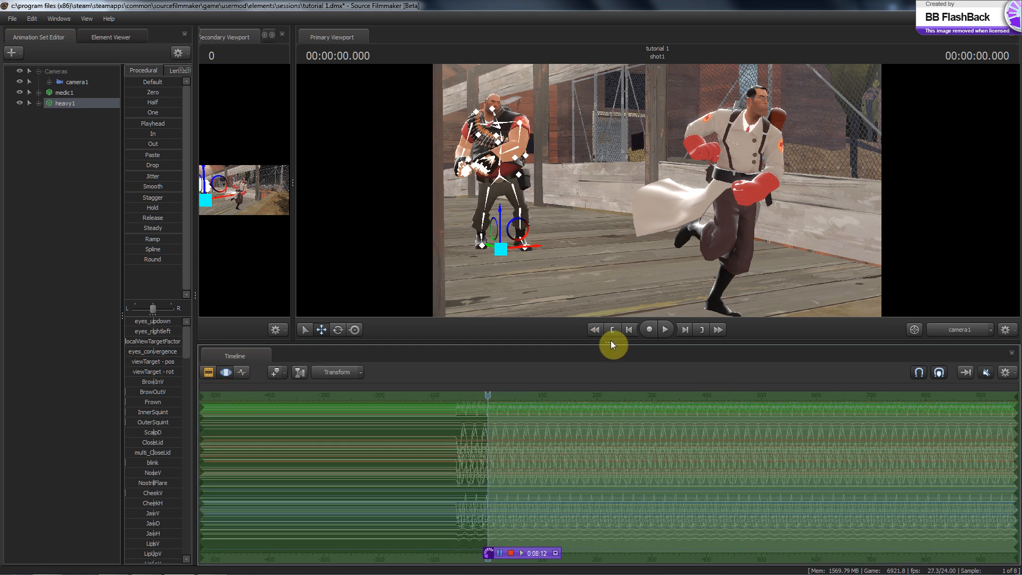
{"action": "left_click_drag", "start_coordinate": [610, 343], "coordinate": [609, 451]}
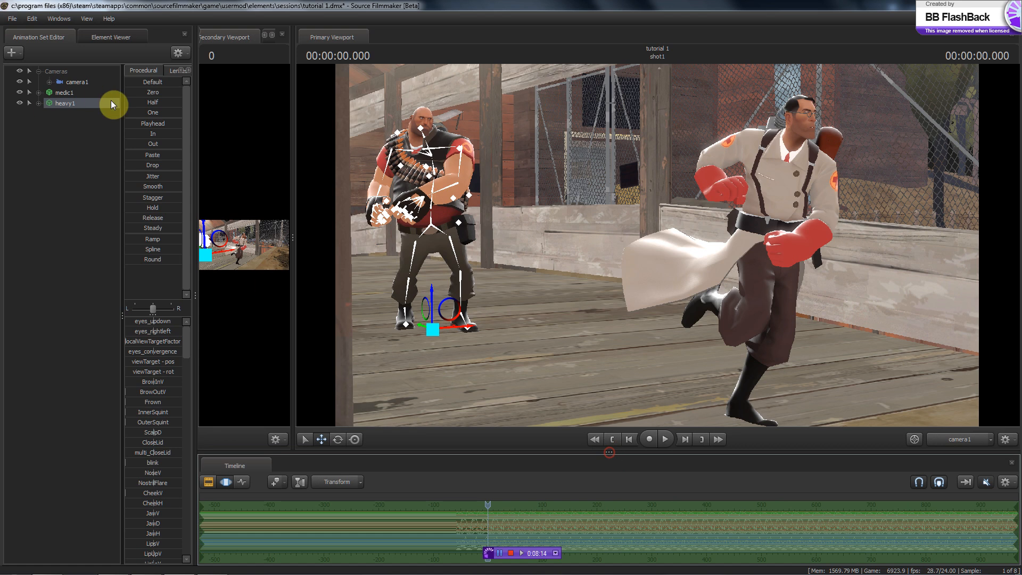
{"action": "right_click", "coordinate": [85, 105]}
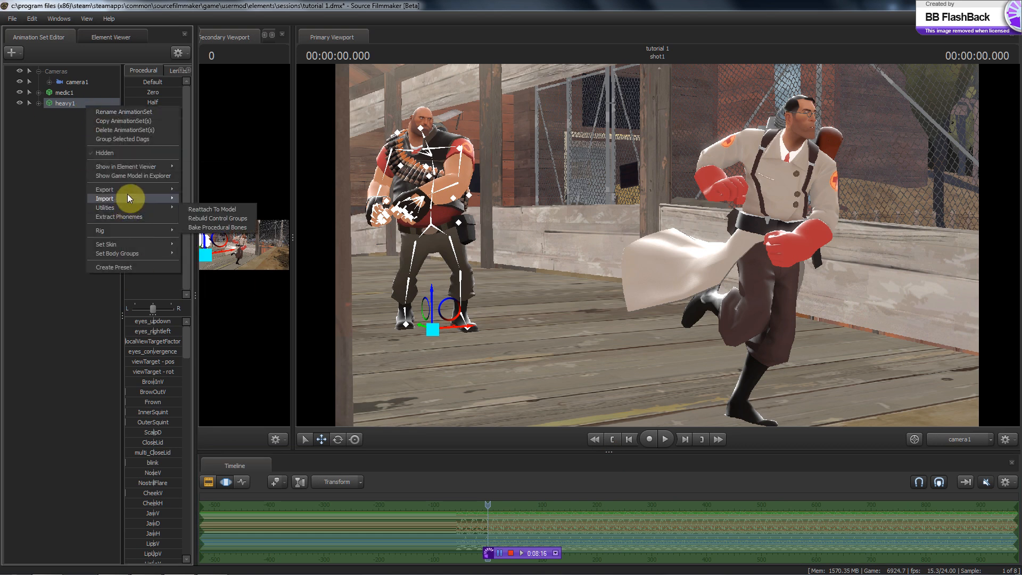
{"action": "mouse_move", "coordinate": [128, 197]}
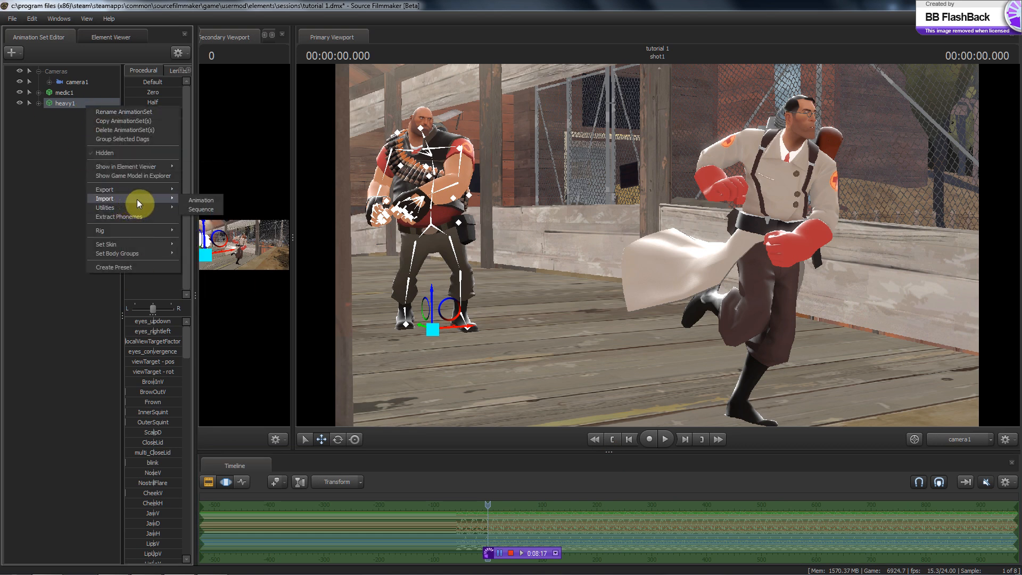
{"action": "left_click", "coordinate": [202, 209]}
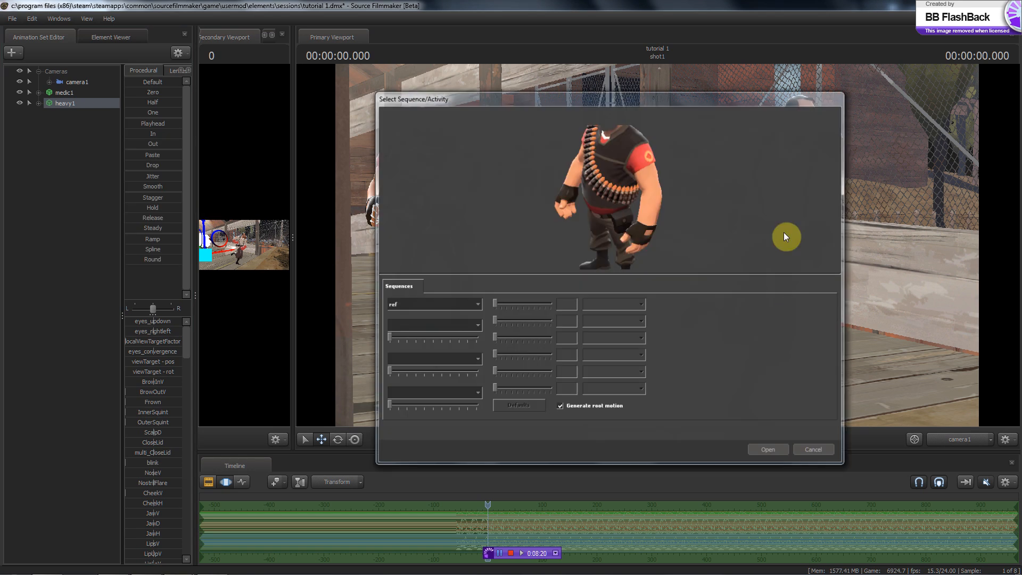
{"action": "left_click", "coordinate": [478, 305]}
{"action": "scroll", "coordinate": [442, 344], "scroll_direction": "down", "scroll_amount": 10}
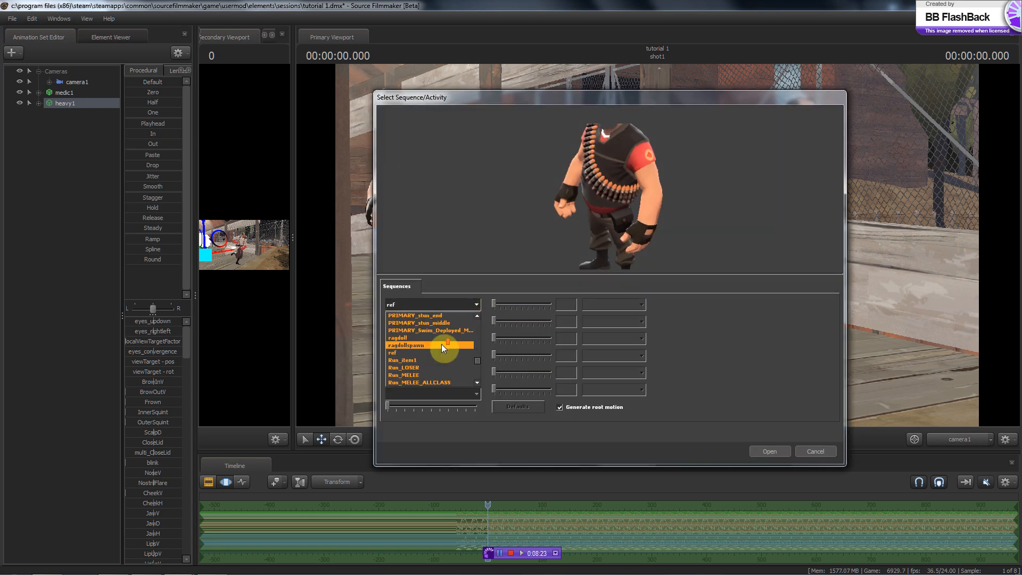
{"action": "left_click", "coordinate": [442, 345]}
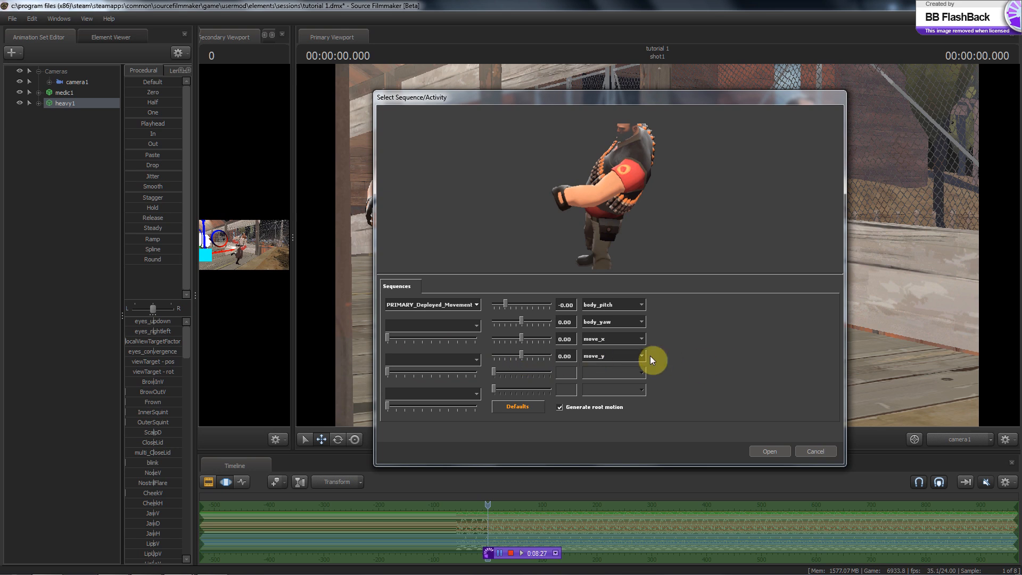
{"action": "left_click", "coordinate": [634, 360]}
{"action": "left_click", "coordinate": [629, 358]}
{"action": "left_click_drag", "start_coordinate": [520, 339], "coordinate": [562, 337]}
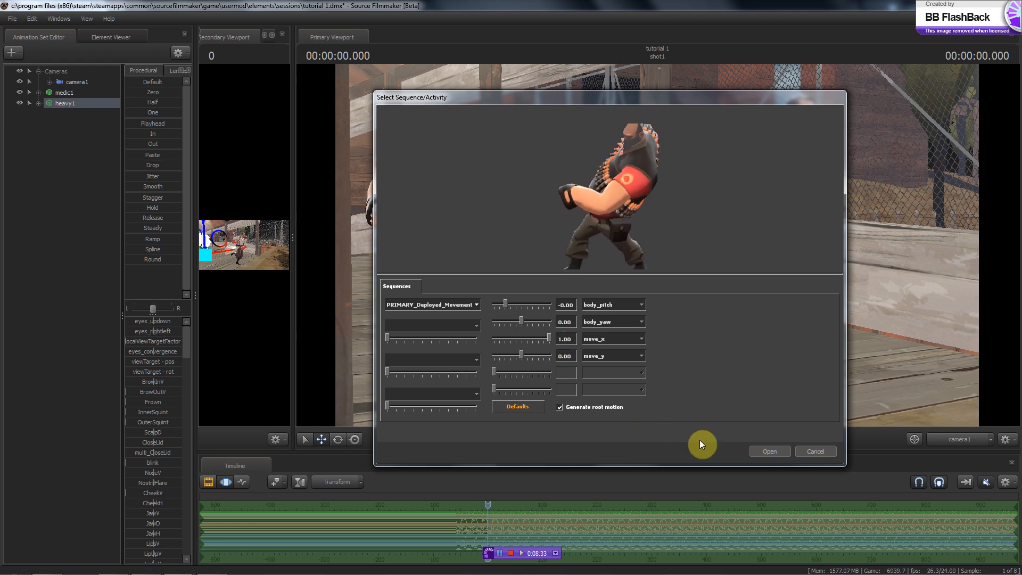
{"action": "left_click", "coordinate": [769, 451]}
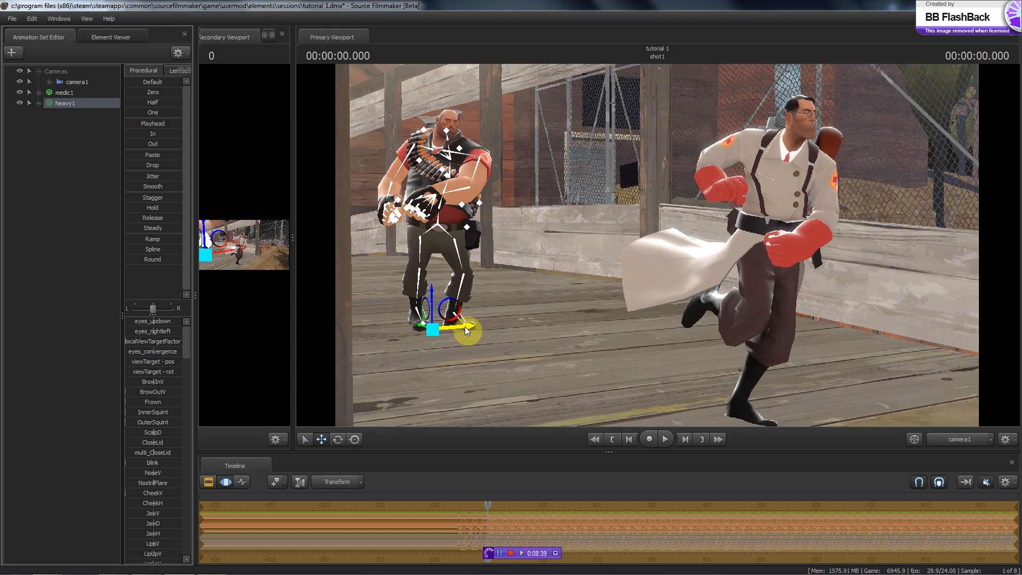
Preview the Heavy's walk in playback, and move the playhead frame by frame to frame 12
{"action": "key", "text": "space"}
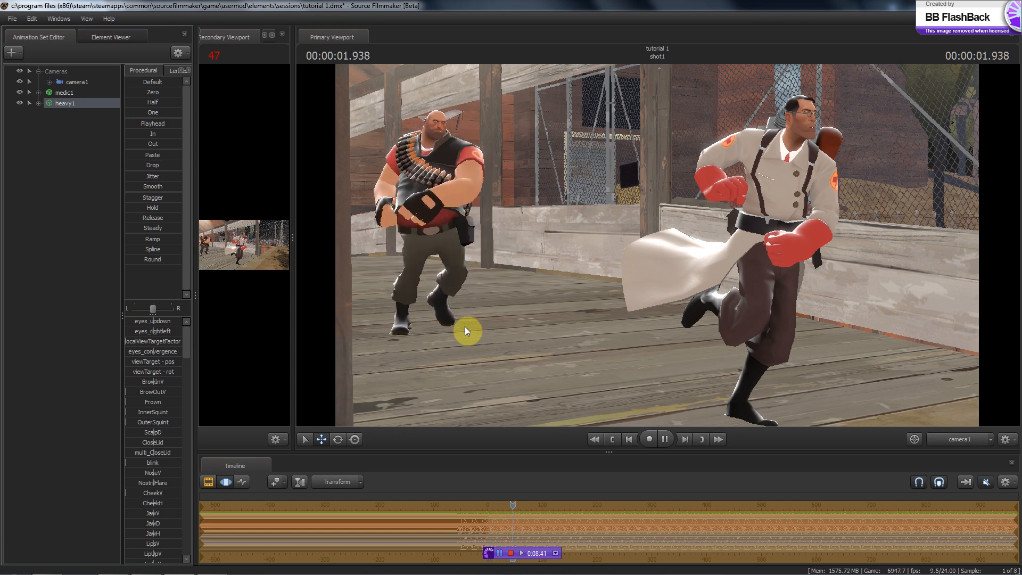
{"action": "key", "text": "space"}
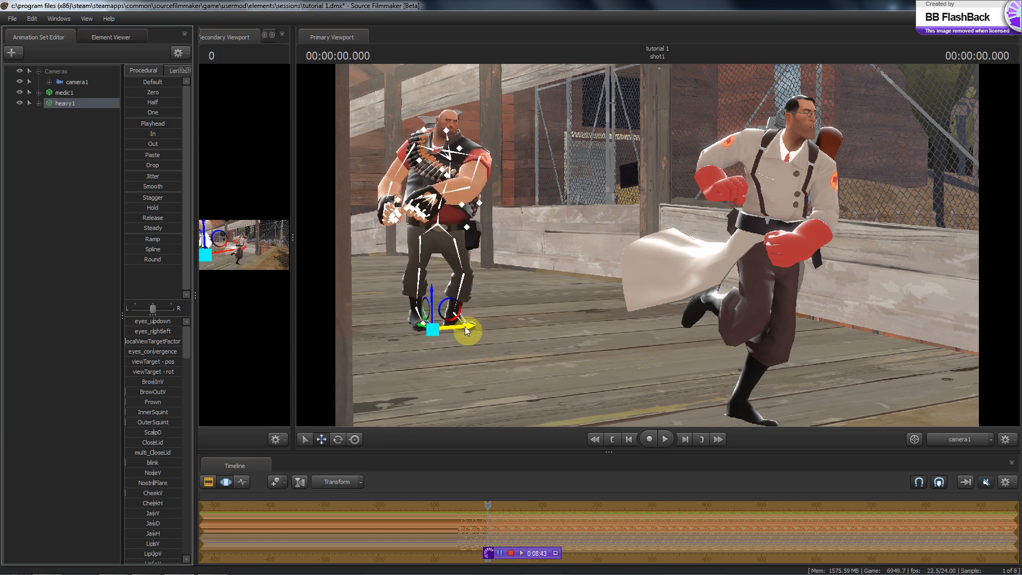
{"action": "key", "text": "Right"}
{"action": "key", "text": "Right"}
{"action": "key", "text": "Right"}
{"action": "key", "text": "Right"}
{"action": "key", "text": "Right"}
{"action": "key", "text": "Right"}
{"action": "key", "text": "Right"}
{"action": "key", "text": "Right"}
{"action": "key", "text": "Right"}
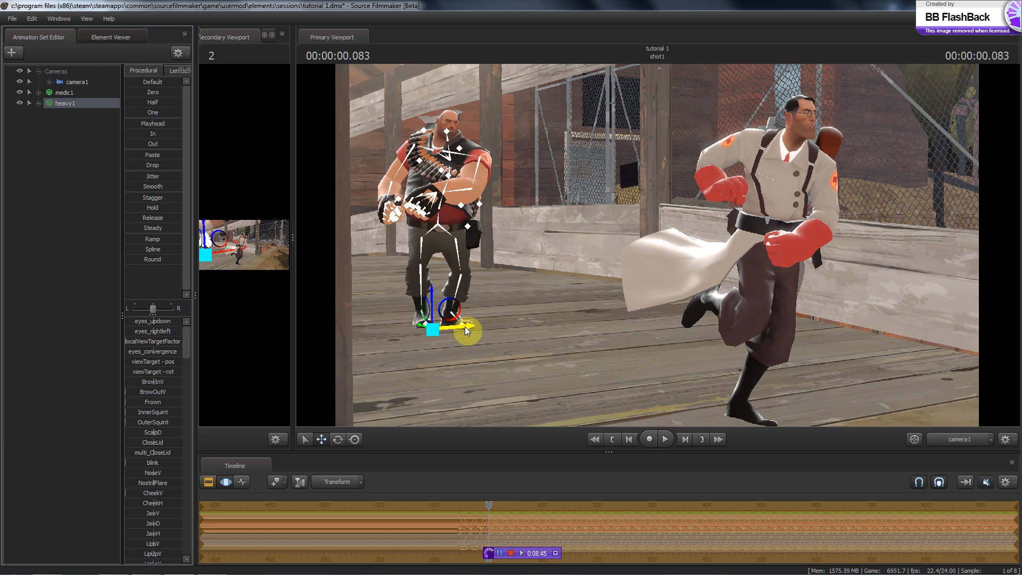
{"action": "key", "text": "Right"}
{"action": "key", "text": "Right"}
{"action": "key", "text": "Right"}
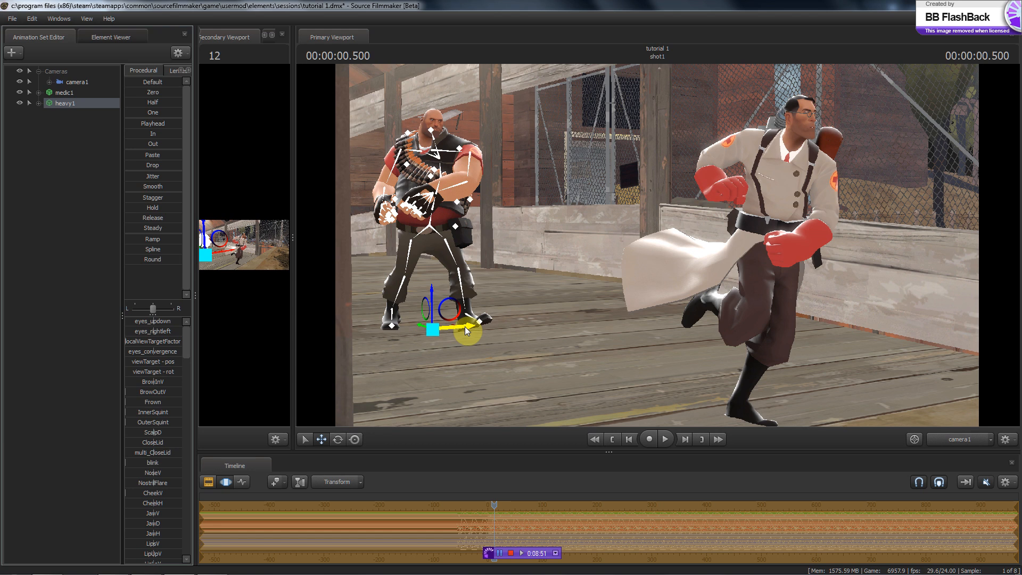
Apply the Playhead preset in full to heavy1 to freeze the frame 12 pose, check it in playback, and clear the selection
{"action": "left_click", "coordinate": [63, 105]}
{"action": "left_click_drag", "start_coordinate": [127, 125], "coordinate": [252, 120]}
{"action": "key", "text": "space"}
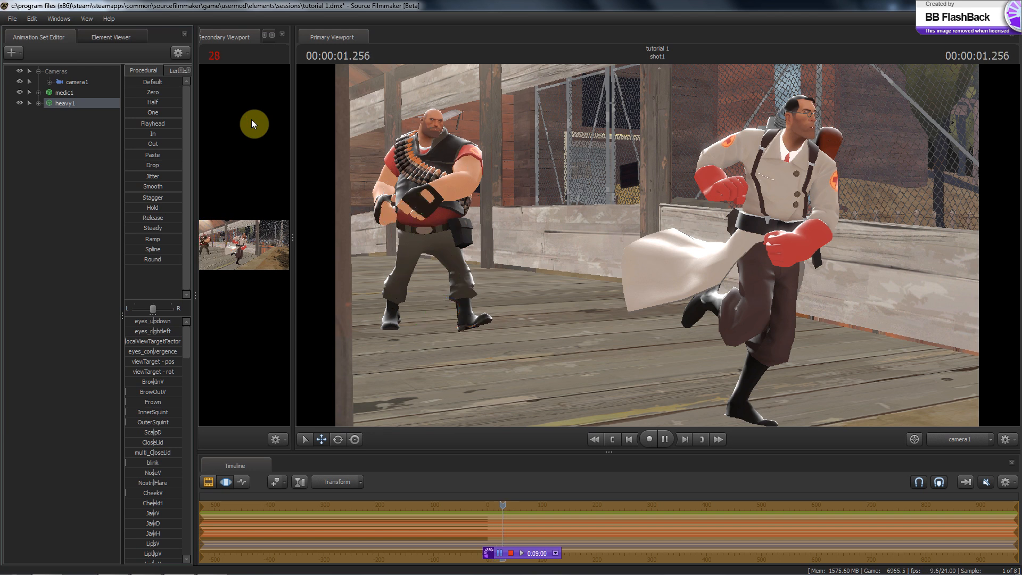
{"action": "key", "text": "Home"}
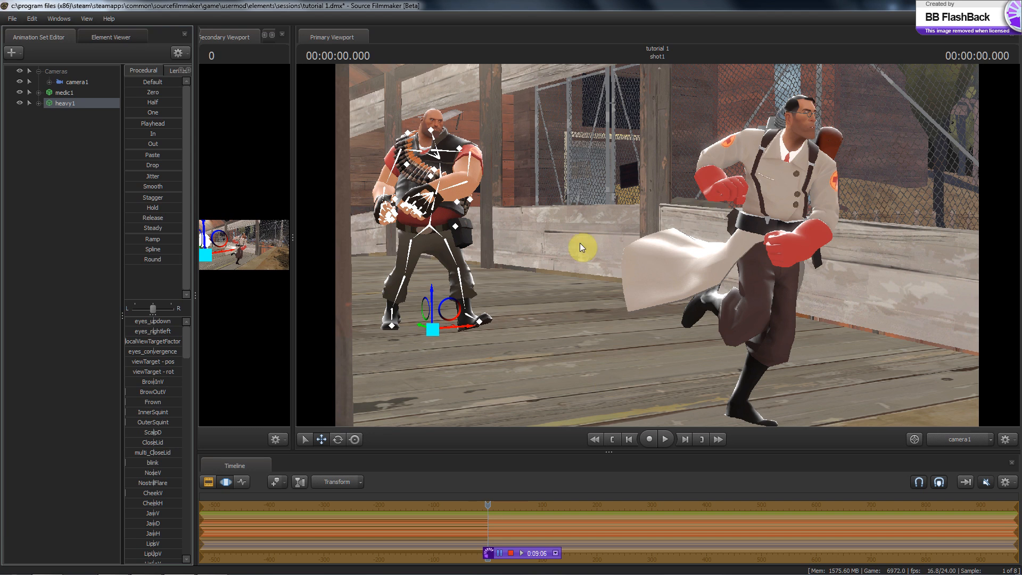
{"action": "left_click", "coordinate": [74, 197]}
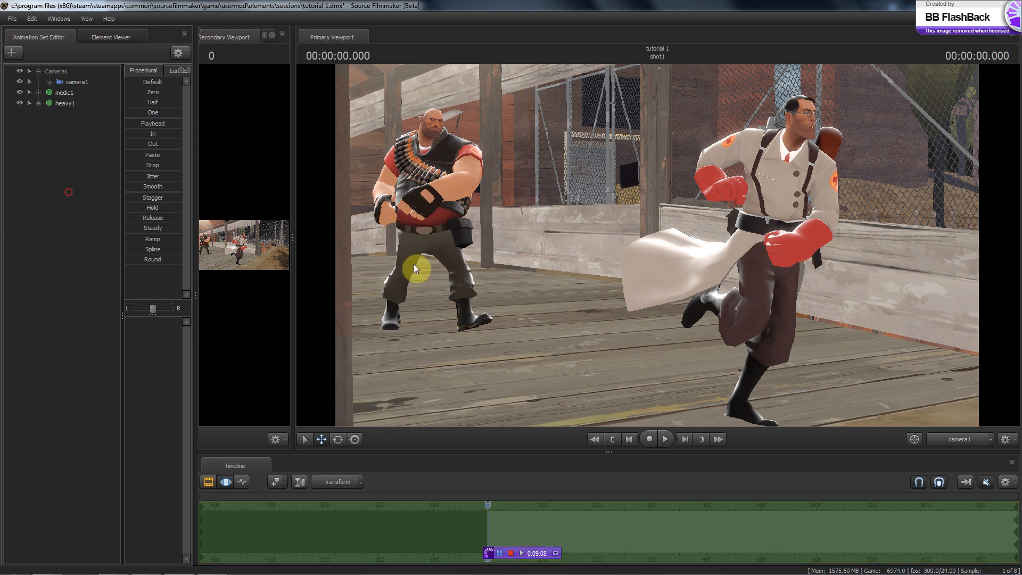
Widen the secondary viewport at the primary one's expense and move the work camera to a side view of the Medic's coat
{"action": "left_click_drag", "start_coordinate": [606, 449], "coordinate": [617, 509]}
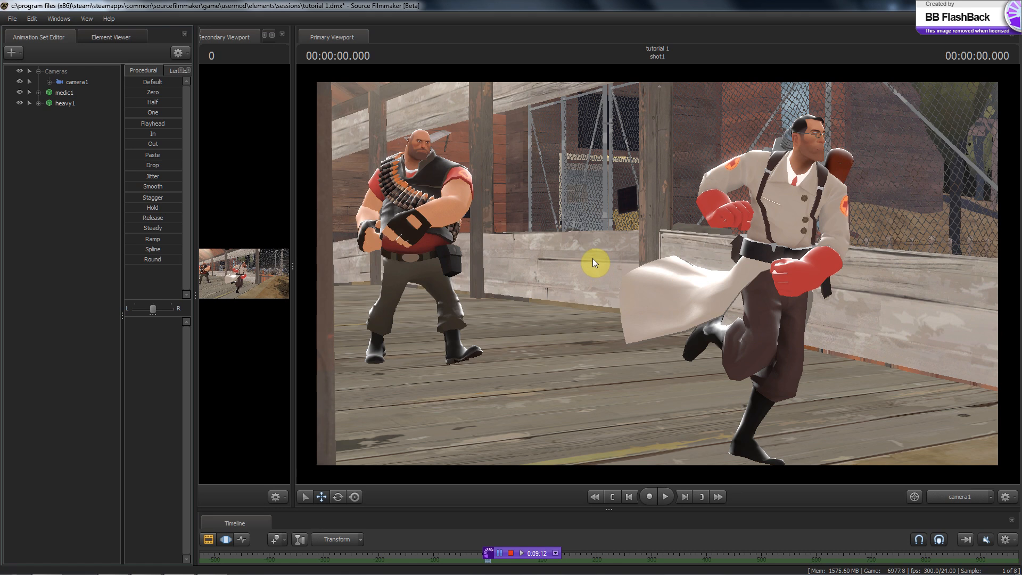
{"action": "left_click", "coordinate": [66, 82]}
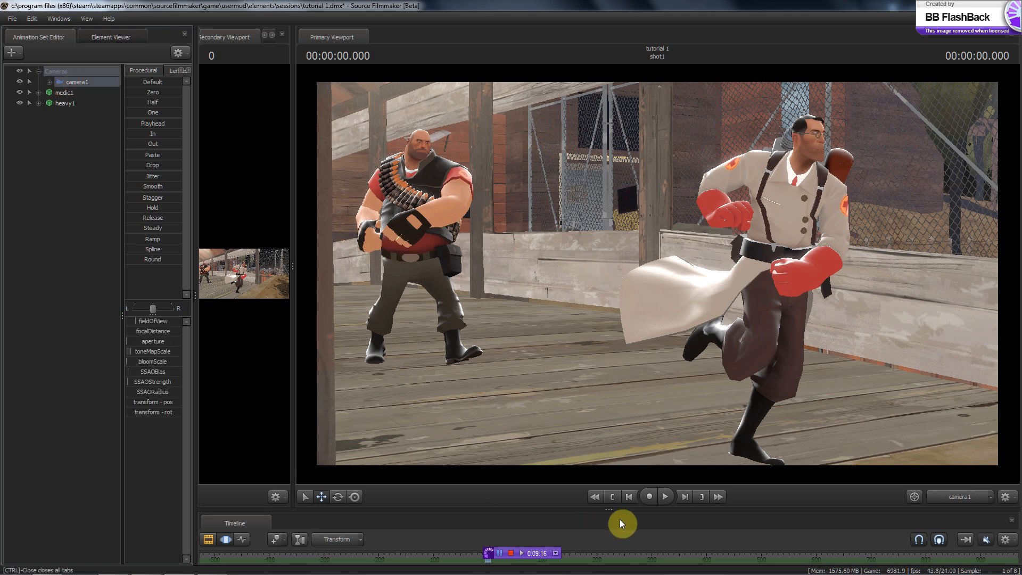
{"action": "left_click_drag", "start_coordinate": [610, 508], "coordinate": [603, 470]}
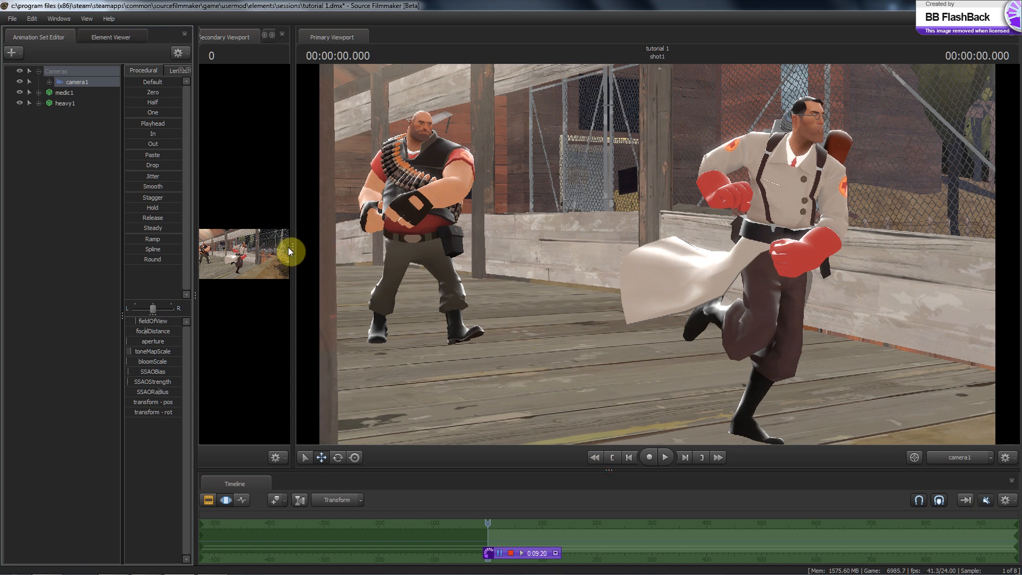
{"action": "left_click_drag", "start_coordinate": [292, 248], "coordinate": [813, 298]}
{"action": "left_click_drag", "start_coordinate": [382, 367], "coordinate": [505, 255]}
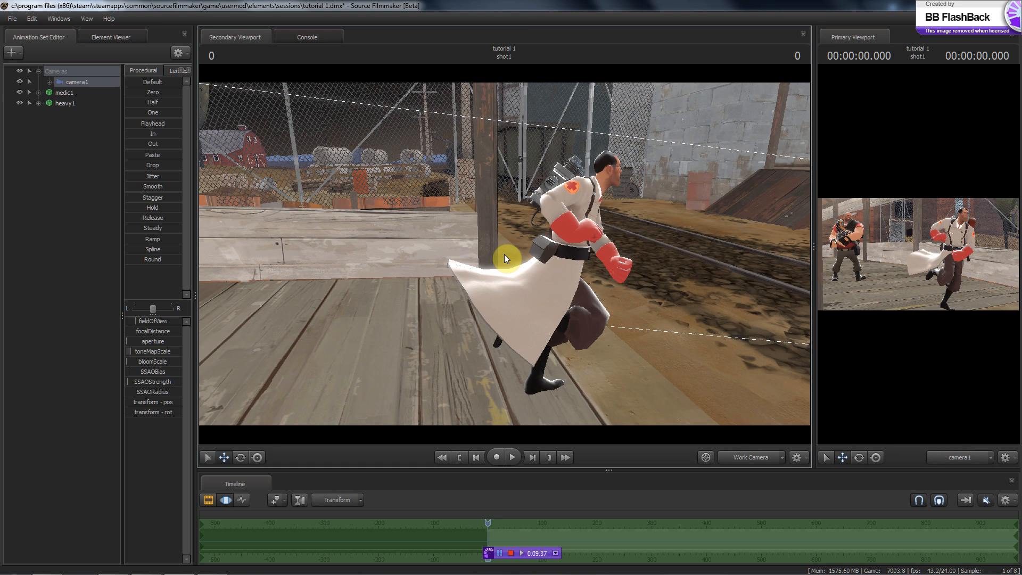
{"action": "left_click_drag", "start_coordinate": [462, 266], "coordinate": [504, 255]}
{"action": "key", "text": "d"}
{"action": "key", "text": "w"}
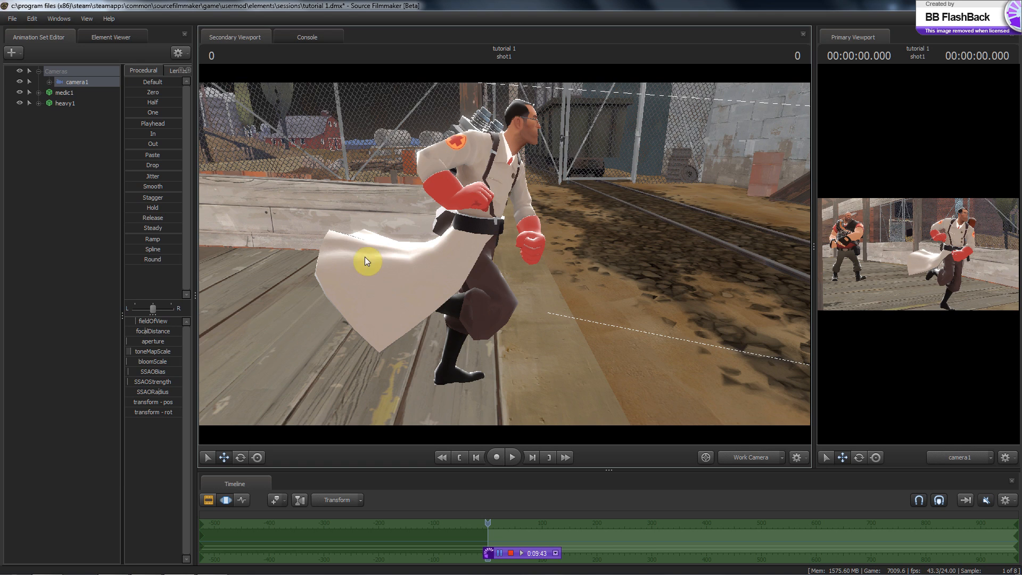
{"action": "left_click_drag", "start_coordinate": [450, 319], "coordinate": [504, 254]}
{"action": "key", "text": "a"}
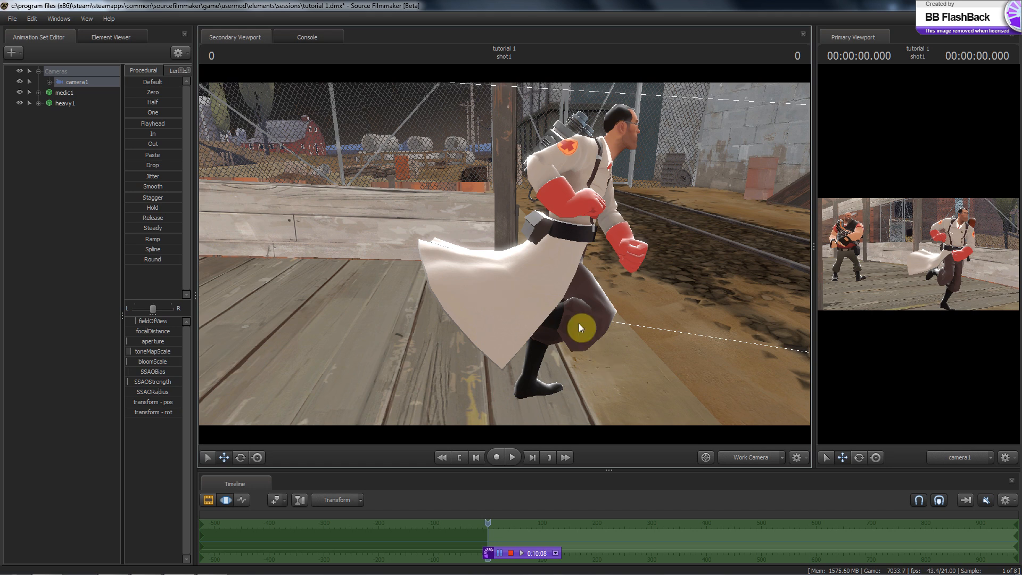
Lasso-select the Medic's prp_coat bones and rotate them together to tilt the flying coat tail downward
{"action": "left_click", "coordinate": [519, 248]}
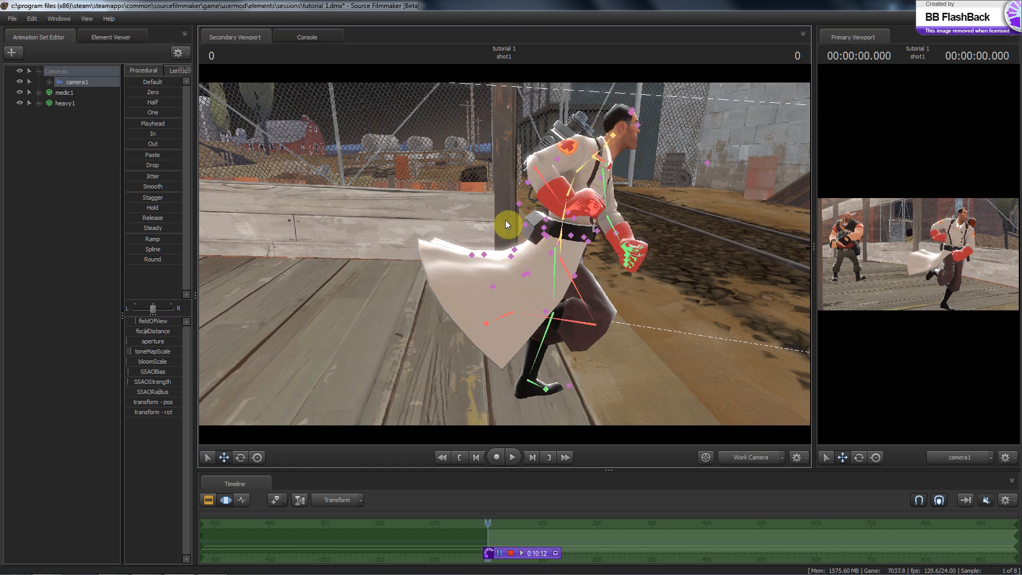
{"action": "mouse_move", "coordinate": [502, 229]}
{"action": "left_mouse_down"}
{"action": "mouse_move", "coordinate": [446, 264]}
{"action": "mouse_move", "coordinate": [548, 280]}
{"action": "left_mouse_up"}
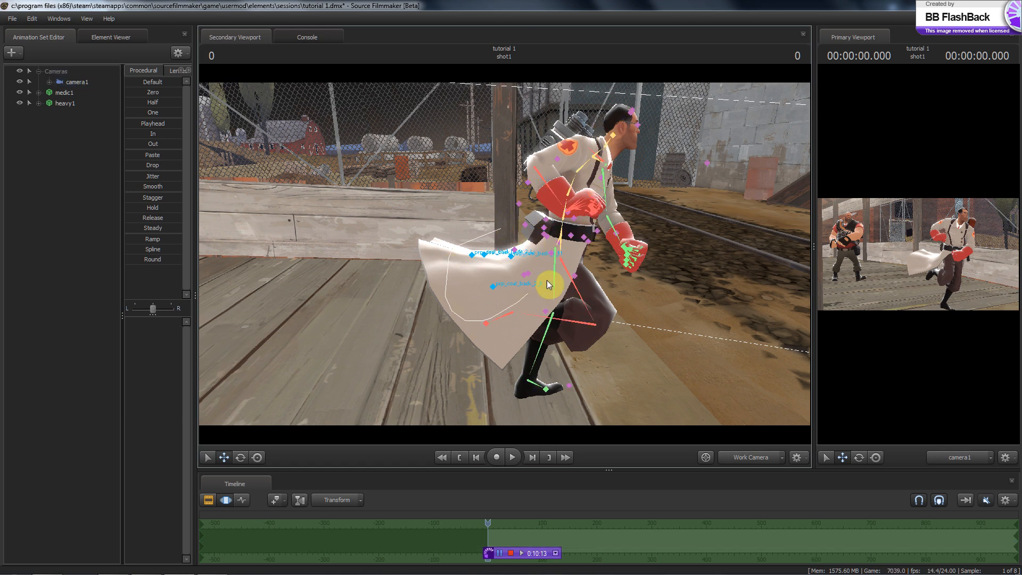
{"action": "left_click", "coordinate": [478, 239]}
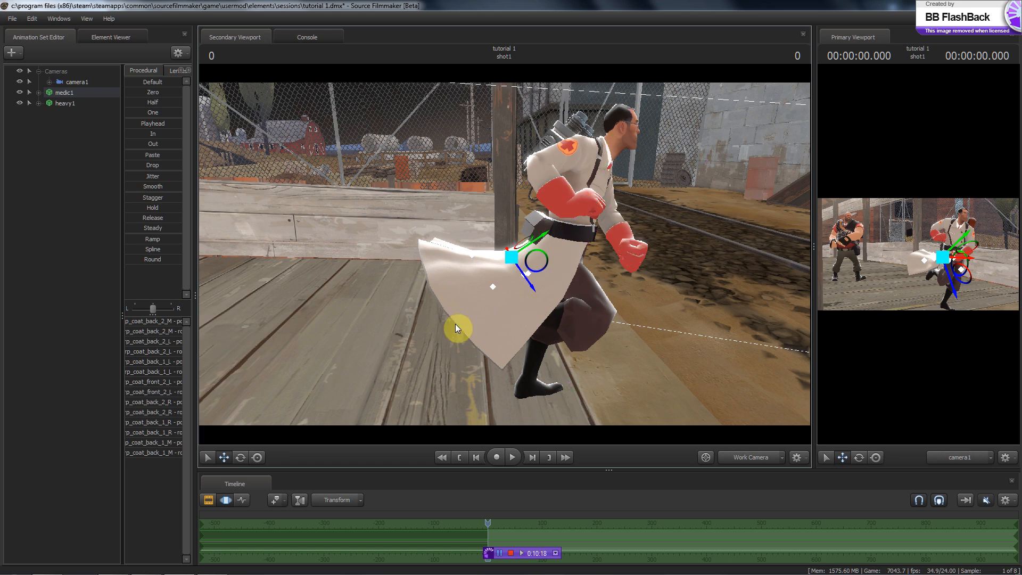
{"action": "key", "text": "e"}
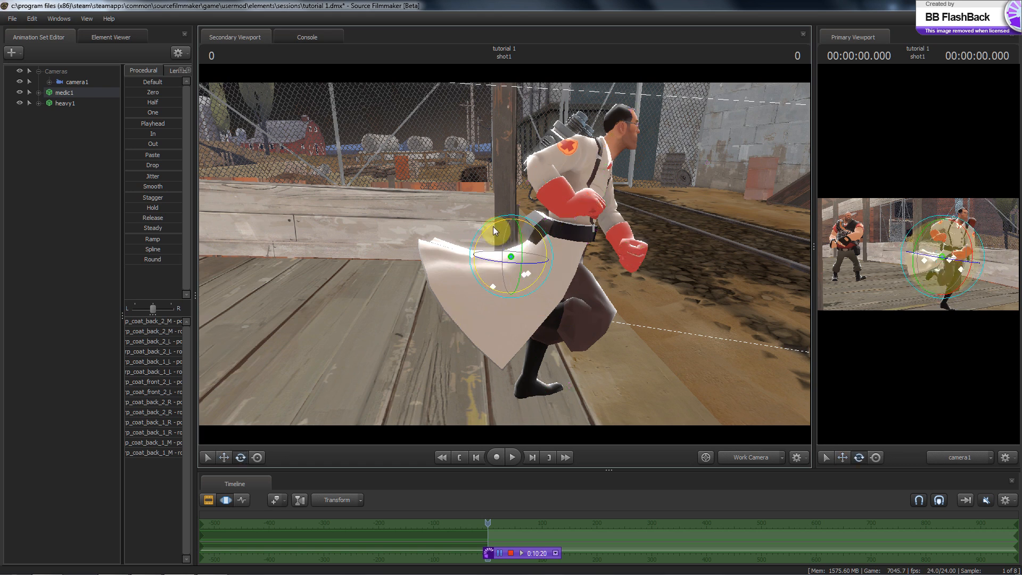
{"action": "left_click", "coordinate": [496, 254]}
{"action": "left_click", "coordinate": [500, 196]}
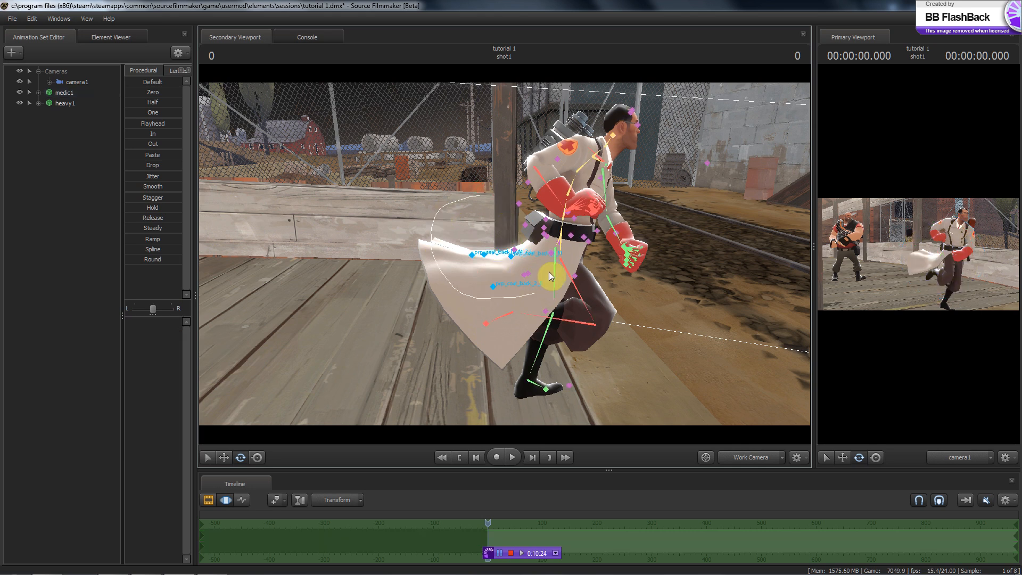
{"action": "mouse_move", "coordinate": [493, 275]}
{"action": "left_mouse_down", "text": "ctrl"}
{"action": "mouse_move", "coordinate": [525, 159]}
{"action": "mouse_move", "coordinate": [468, 178]}
{"action": "mouse_move", "coordinate": [481, 222]}
{"action": "left_mouse_up", "text": "ctrl"}
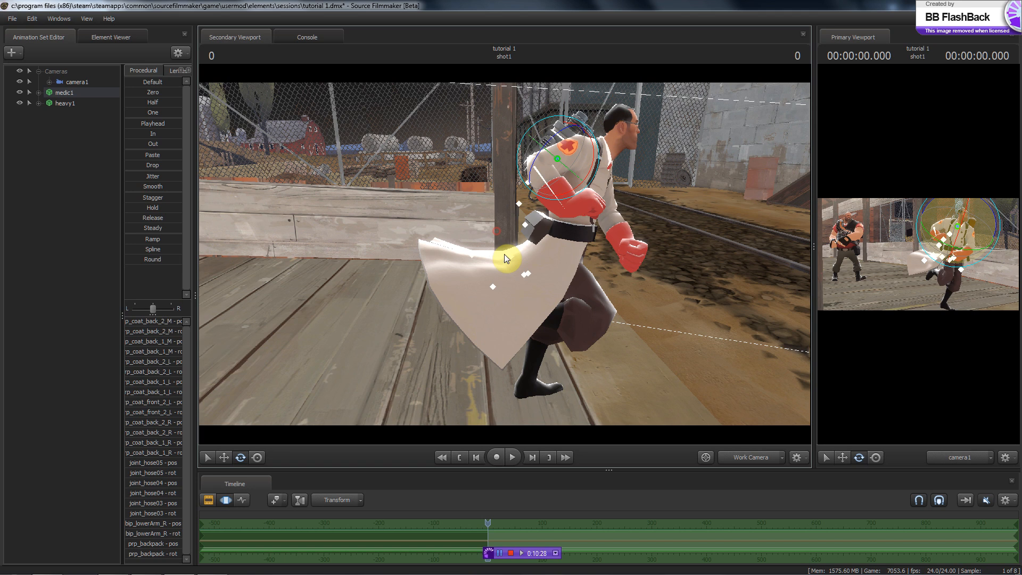
{"action": "left_click", "coordinate": [497, 226]}
{"action": "left_click_drag", "start_coordinate": [456, 249], "coordinate": [528, 281], "text": "ctrl"}
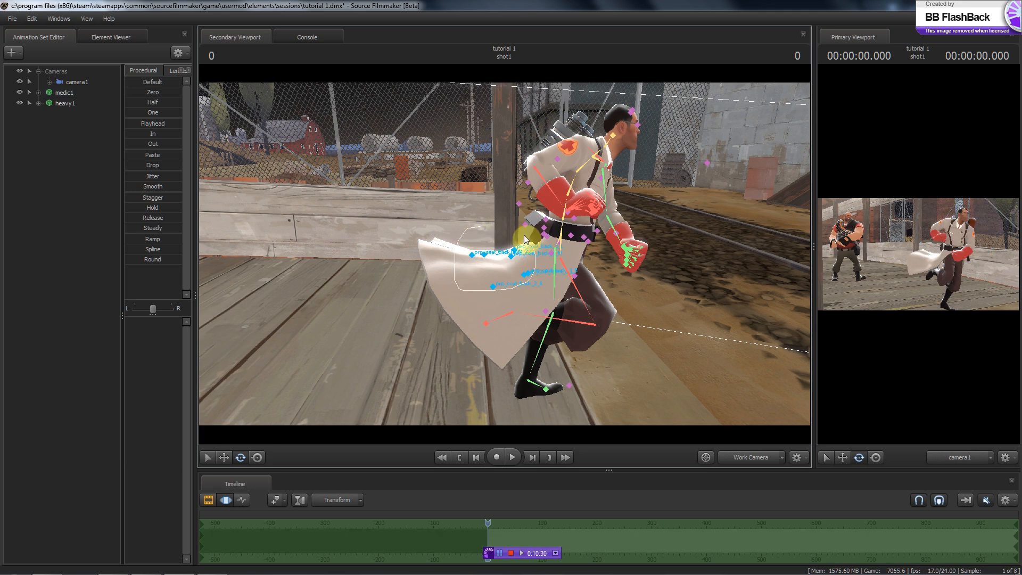
{"action": "left_click_drag", "start_coordinate": [478, 218], "coordinate": [477, 219], "text": "ctrl"}
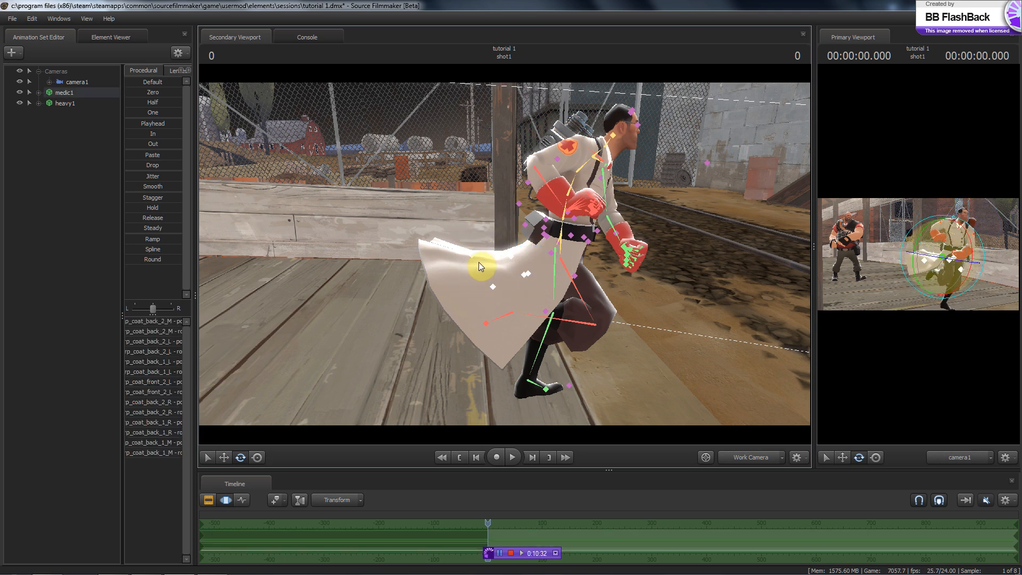
{"action": "left_click_drag", "start_coordinate": [478, 235], "coordinate": [478, 254]}
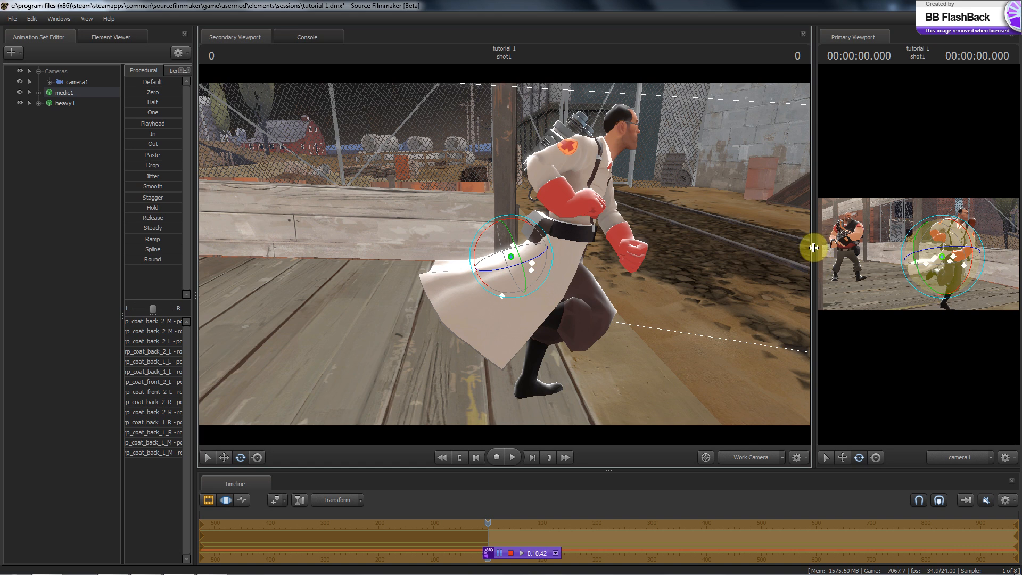
Move the work camera to a front view of the Medic and the Heavy, and give both viewports similar widths
{"action": "left_click_drag", "start_coordinate": [808, 248], "coordinate": [834, 268]}
{"action": "left_click_drag", "start_coordinate": [349, 277], "coordinate": [516, 255]}
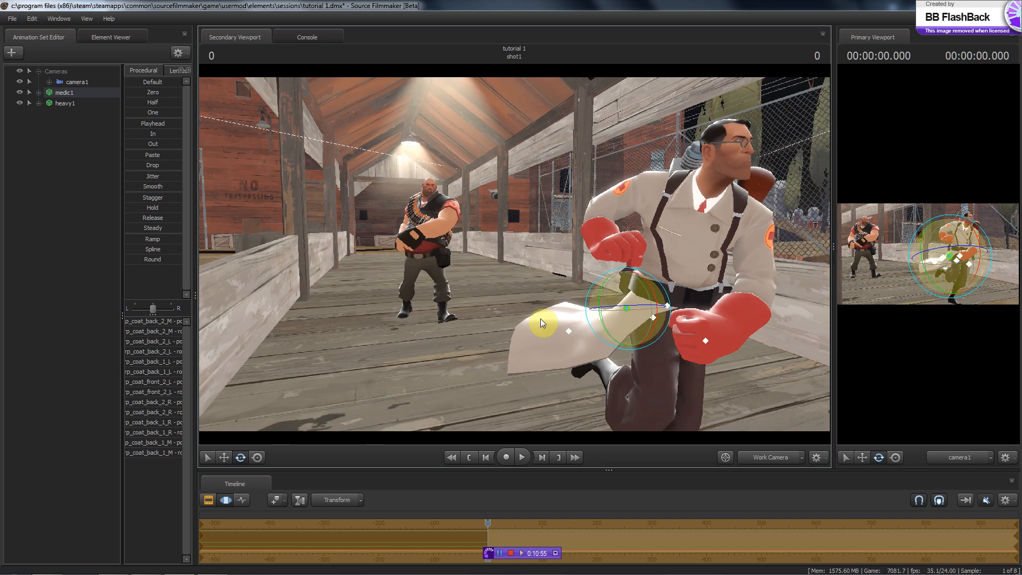
{"action": "left_click_drag", "start_coordinate": [543, 319], "coordinate": [514, 255]}
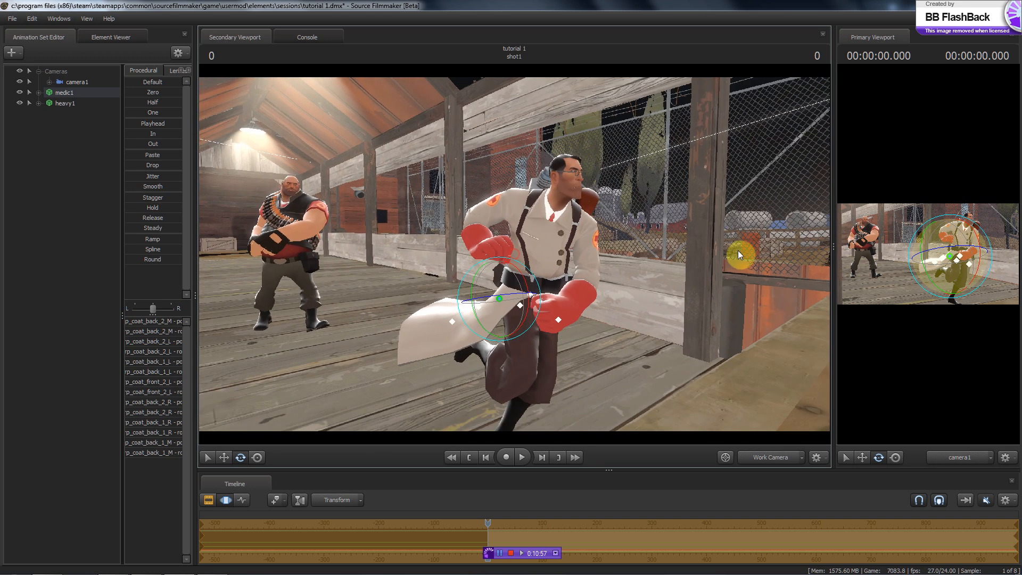
{"action": "left_click_drag", "start_coordinate": [833, 249], "coordinate": [579, 271]}
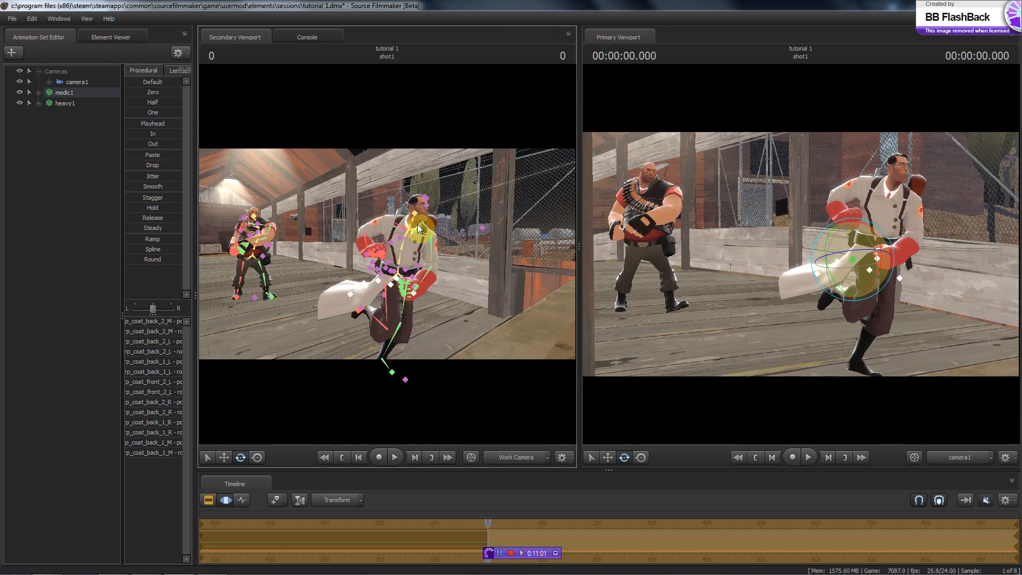
Rotate the Medic's bip_neck and bip_head bones to adjust where his head faces, and clear the selection
{"action": "left_click", "coordinate": [416, 225]}
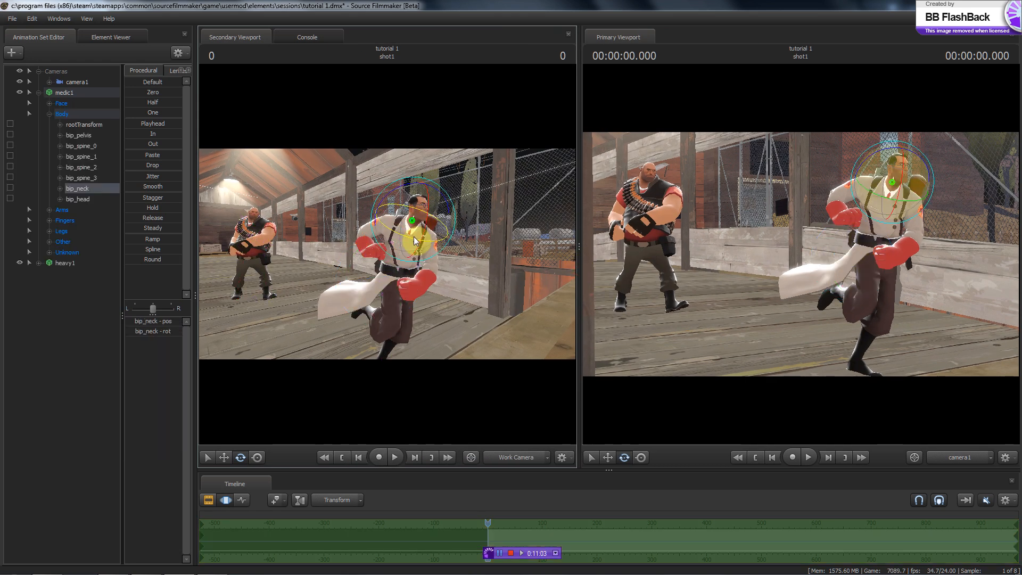
{"action": "left_click_drag", "start_coordinate": [415, 243], "coordinate": [423, 217]}
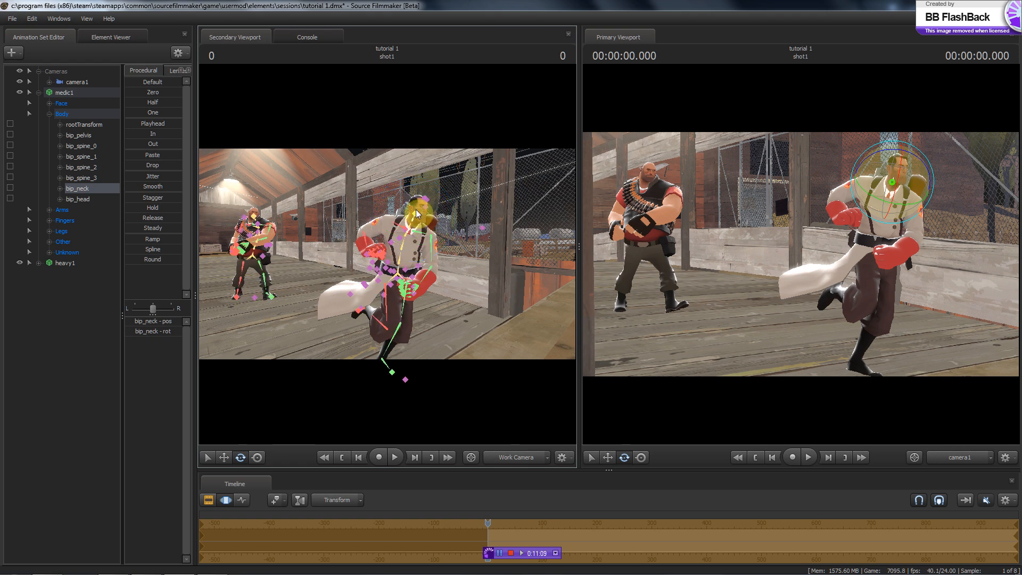
{"action": "left_click", "coordinate": [431, 213]}
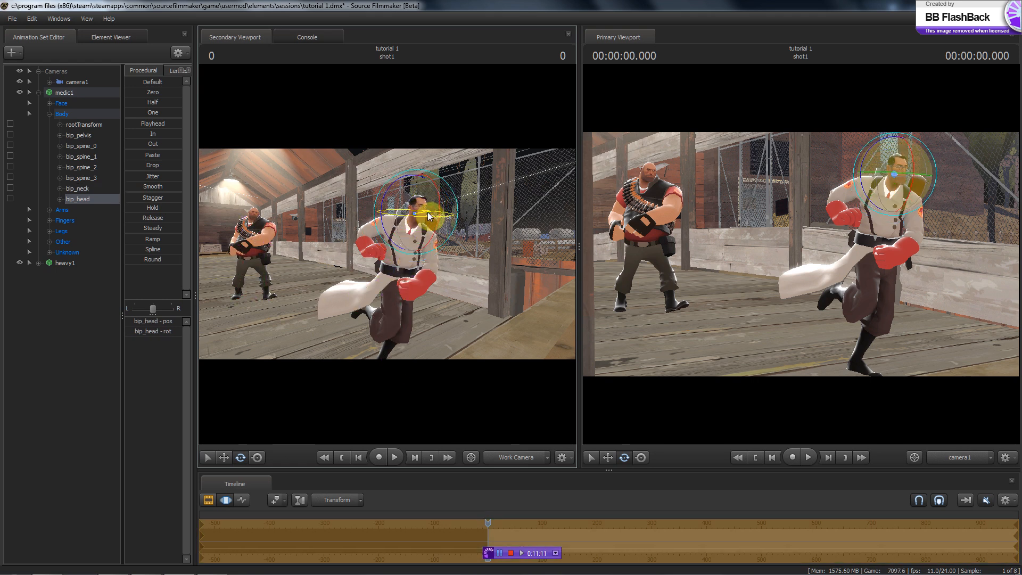
{"action": "left_click_drag", "start_coordinate": [486, 270], "coordinate": [388, 254]}
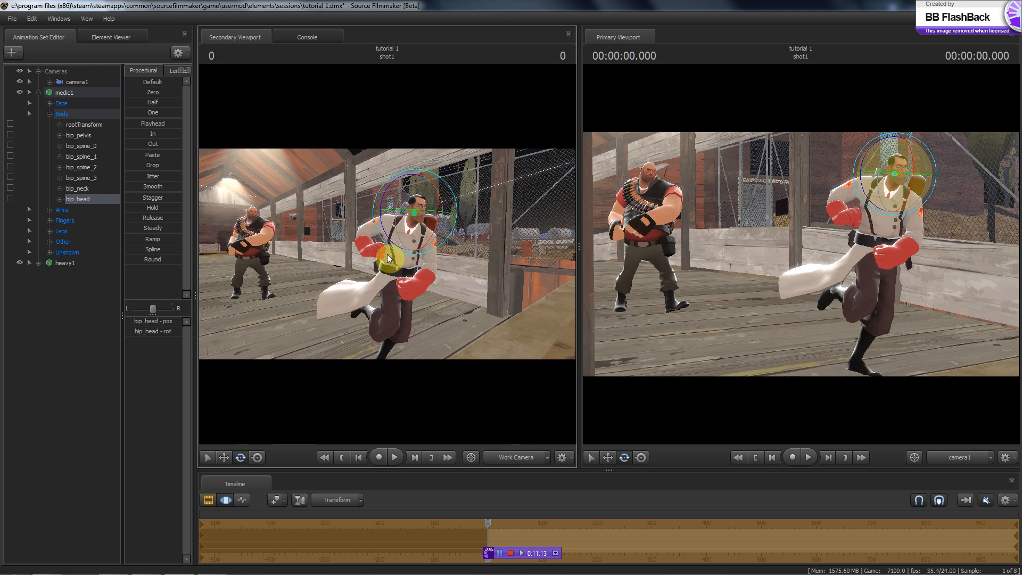
{"action": "left_click", "coordinate": [30, 365]}
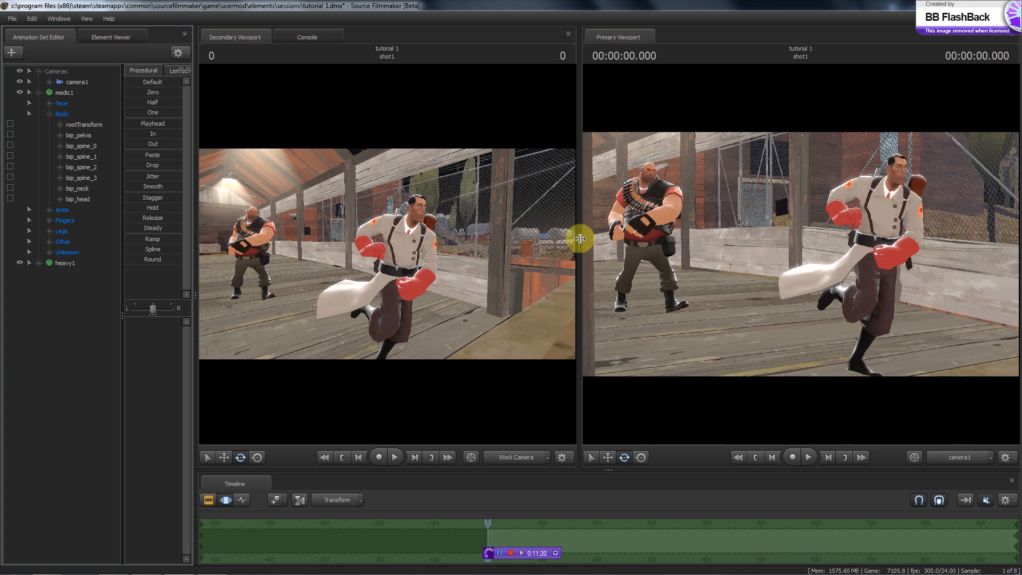
Enlarge the secondary viewport and move heavy1 a short distance along the floor, away from the Medic
{"action": "left_click_drag", "start_coordinate": [580, 239], "coordinate": [858, 261]}
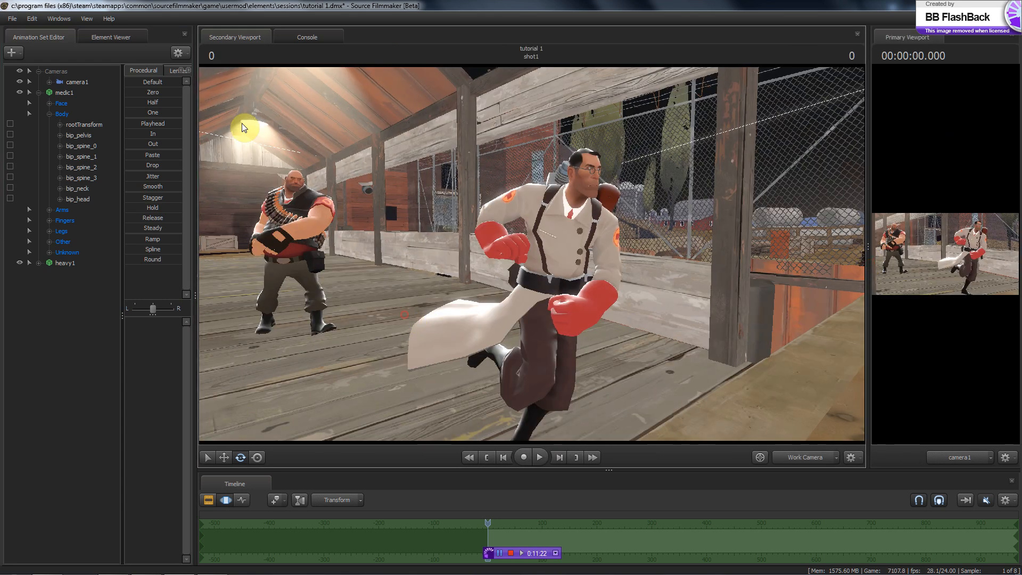
{"action": "left_click", "coordinate": [70, 266]}
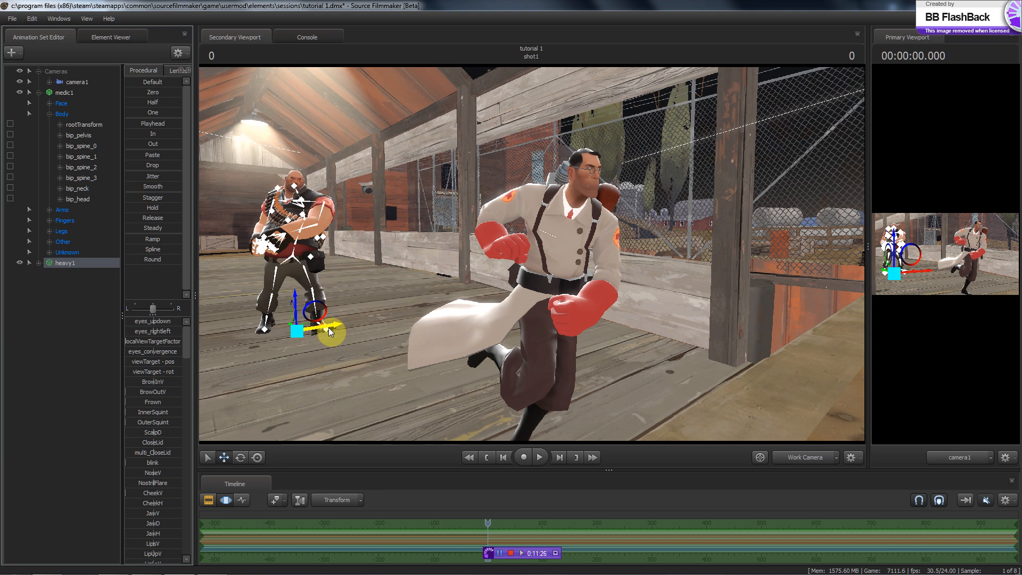
{"action": "left_click_drag", "start_coordinate": [328, 328], "coordinate": [285, 334]}
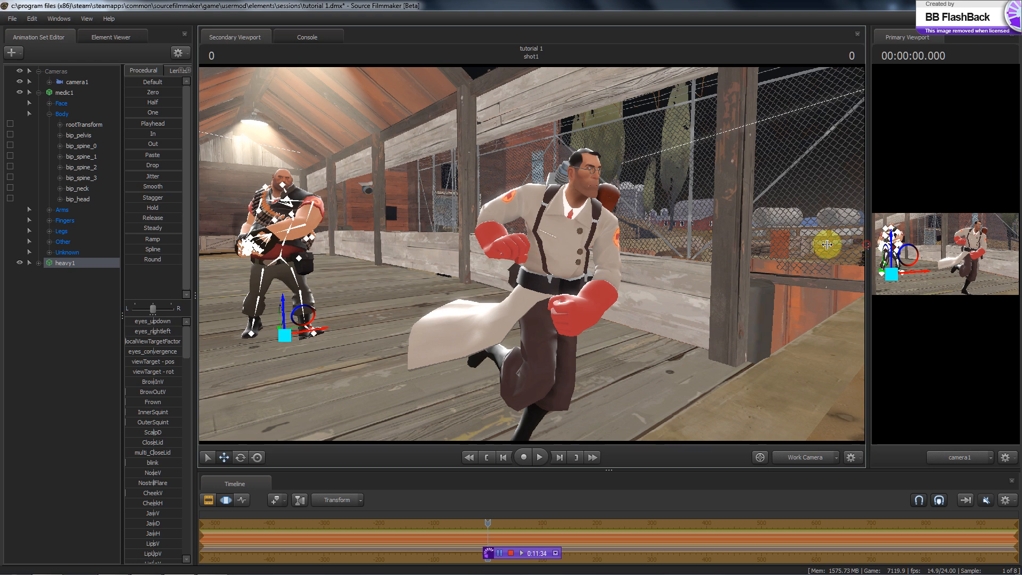
Frame the Medic's planted foot with the work camera and move medic1 slightly to align the foot with the floor
{"action": "left_click_drag", "start_coordinate": [868, 245], "coordinate": [890, 251]}
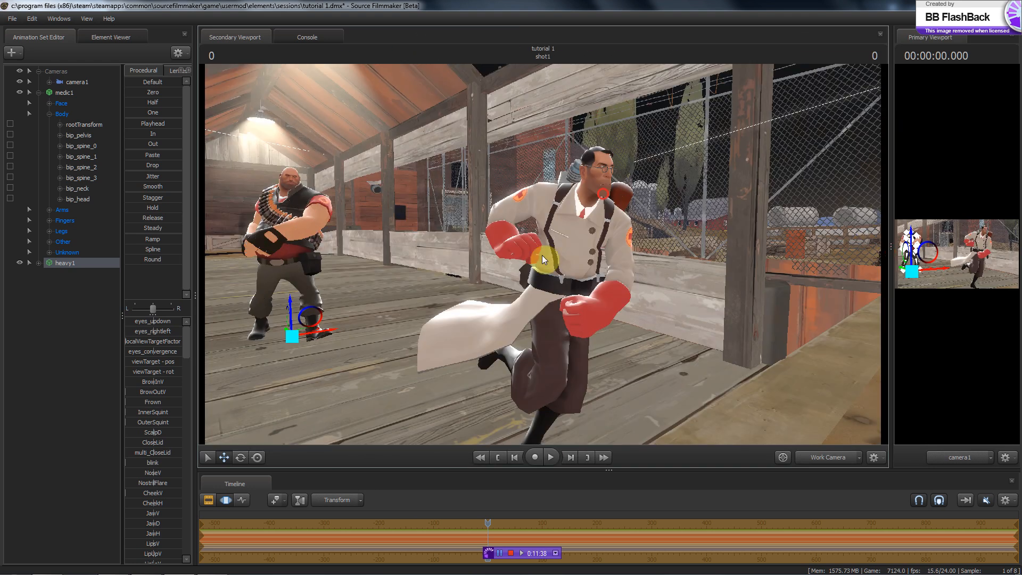
{"action": "mouse_move", "coordinate": [543, 254]}
{"action": "left_mouse_down"}
{"action": "mouse_move", "coordinate": [614, 251]}
{"action": "mouse_move", "coordinate": [541, 252]}
{"action": "mouse_move", "coordinate": [548, 242]}
{"action": "mouse_move", "coordinate": [541, 251]}
{"action": "left_mouse_up"}
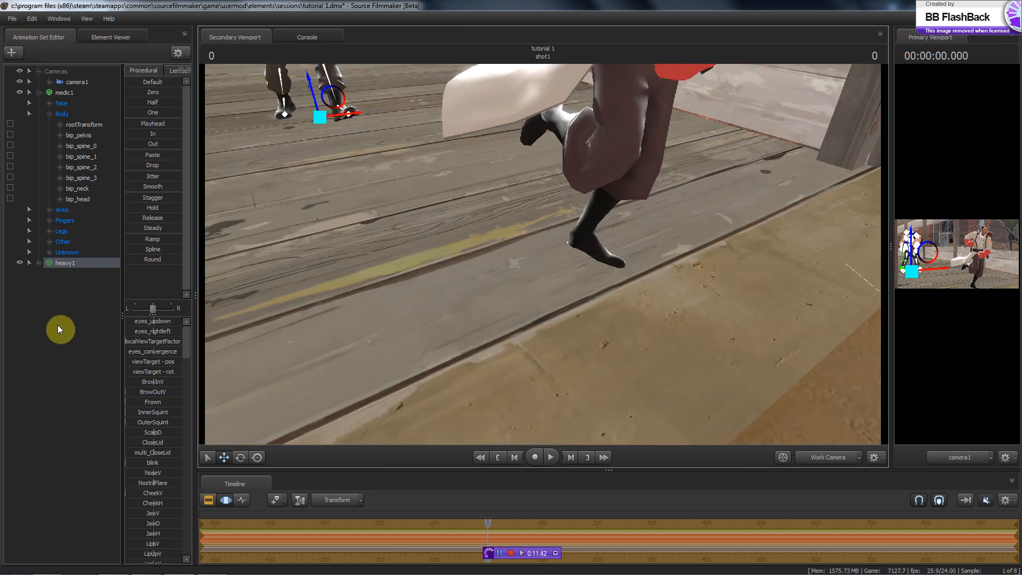
{"action": "left_click", "coordinate": [68, 93]}
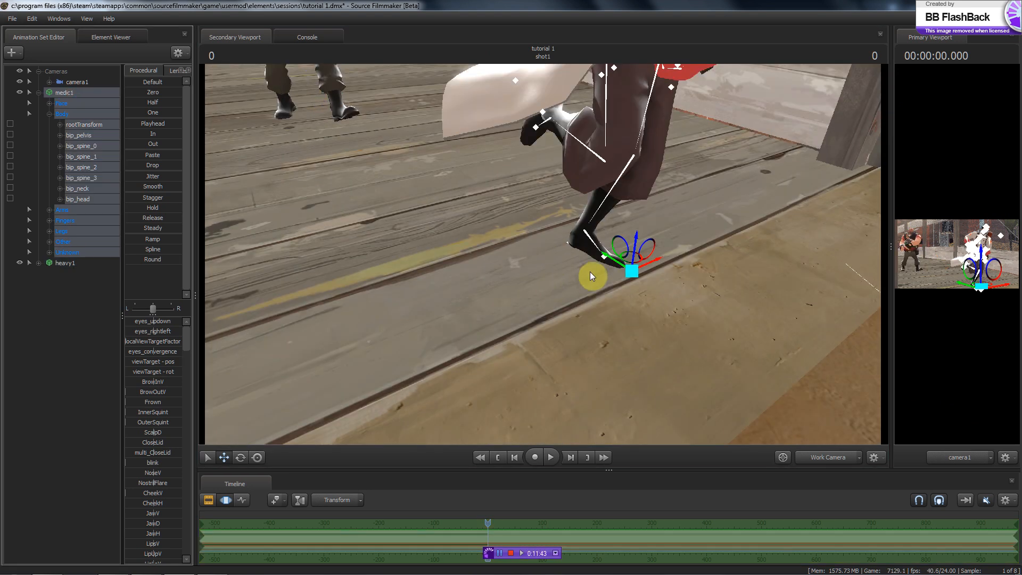
{"action": "left_click", "coordinate": [631, 270]}
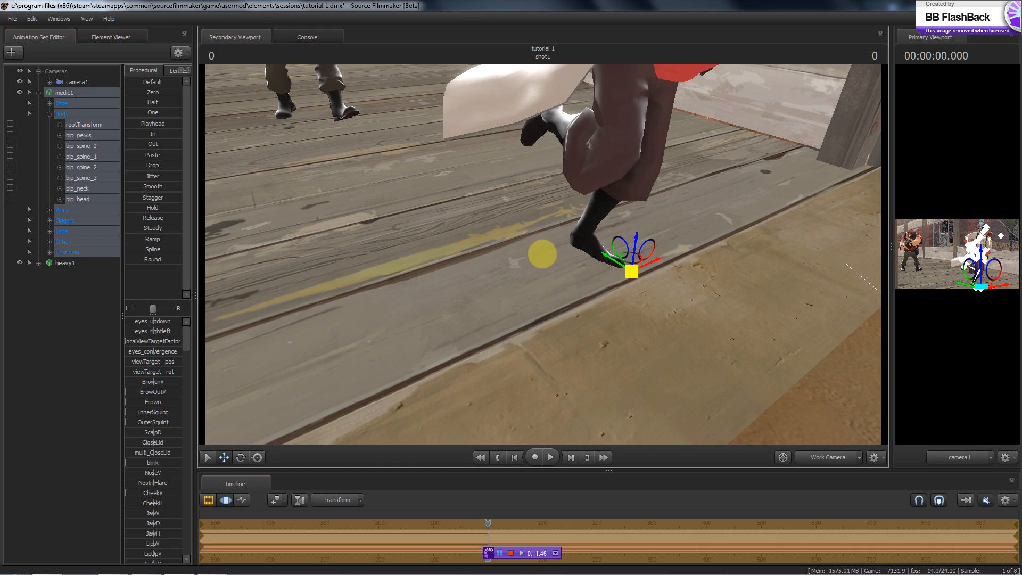
{"action": "left_click", "coordinate": [598, 241]}
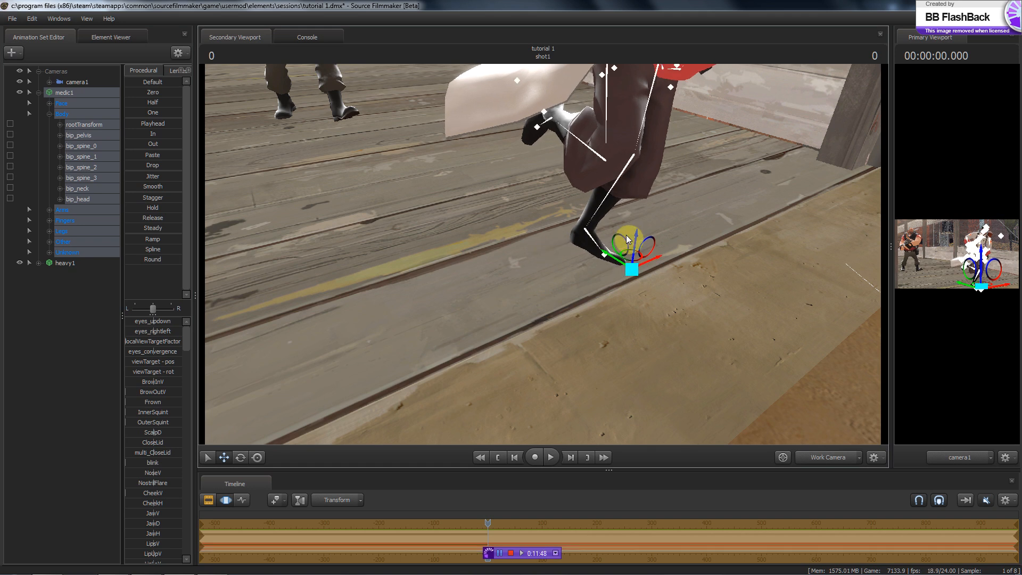
{"action": "mouse_move", "coordinate": [628, 240]}
{"action": "left_mouse_down"}
{"action": "mouse_move", "coordinate": [634, 231]}
{"action": "mouse_move", "coordinate": [635, 244]}
{"action": "left_mouse_up"}
Enlarge the primary viewport and rotate the Medic's prp_coat_front_1_R and prp_coat_back_2_L bones individually to adjust the coat near his leg
{"action": "left_click_drag", "start_coordinate": [891, 247], "coordinate": [333, 243]}
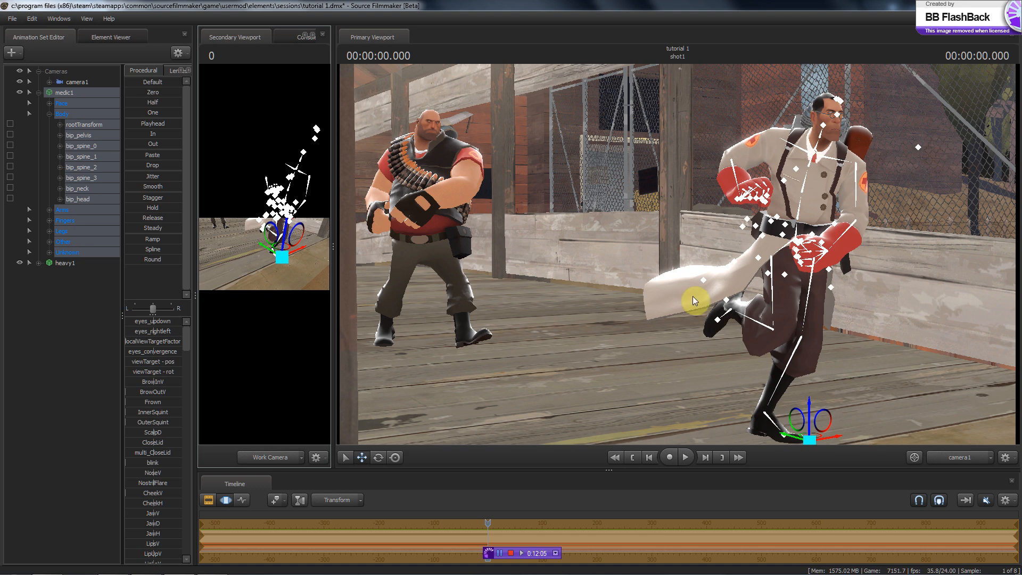
{"action": "key", "text": "ctrl"}
{"action": "left_click", "coordinate": [768, 278], "text": "ctrl"}
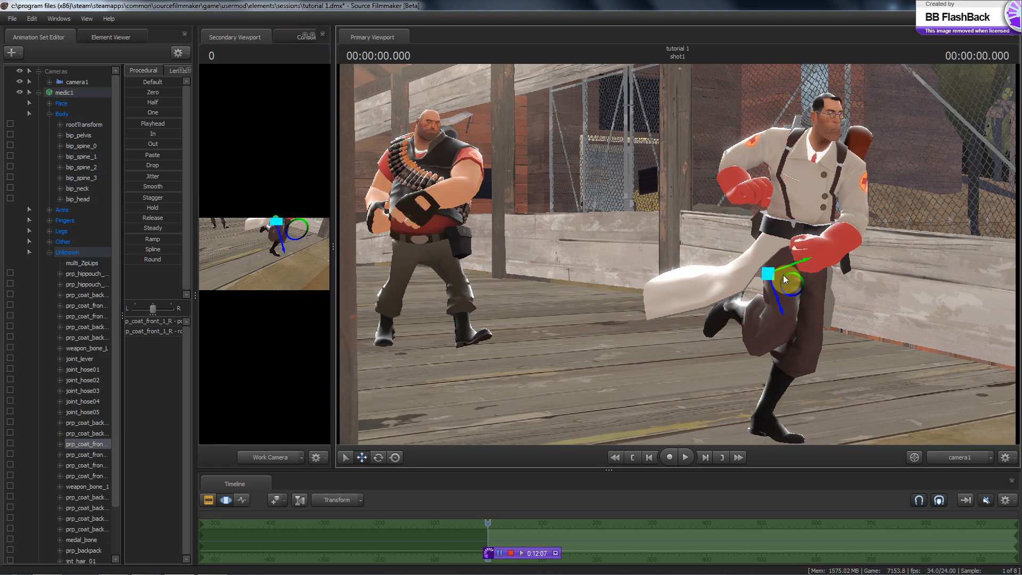
{"action": "key", "text": "e"}
{"action": "left_click_drag", "start_coordinate": [782, 261], "coordinate": [780, 257]}
{"action": "key", "text": "ctrl"}
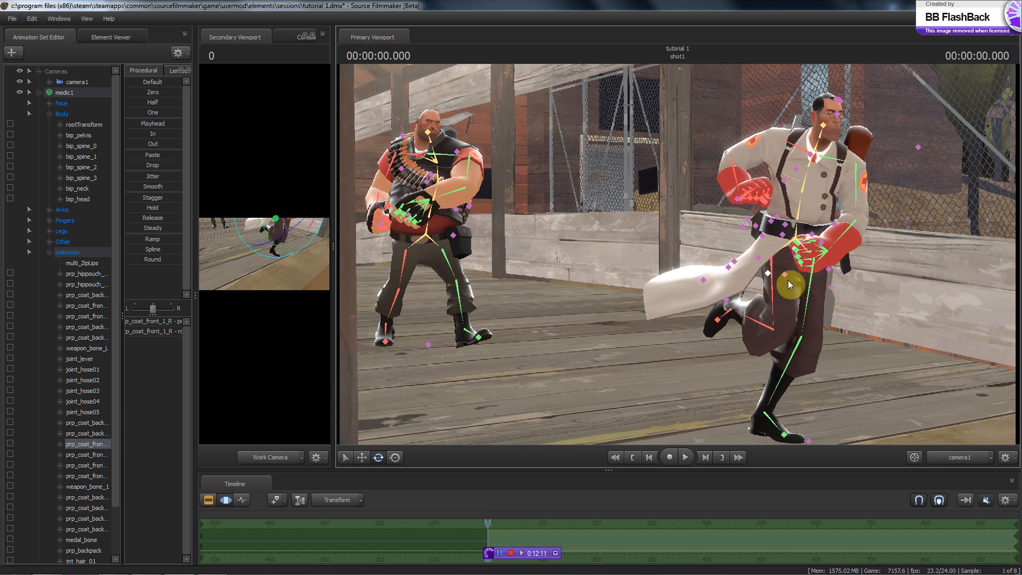
{"action": "left_click", "coordinate": [790, 278], "text": "ctrl"}
{"action": "left_click_drag", "start_coordinate": [789, 266], "coordinate": [784, 254]}
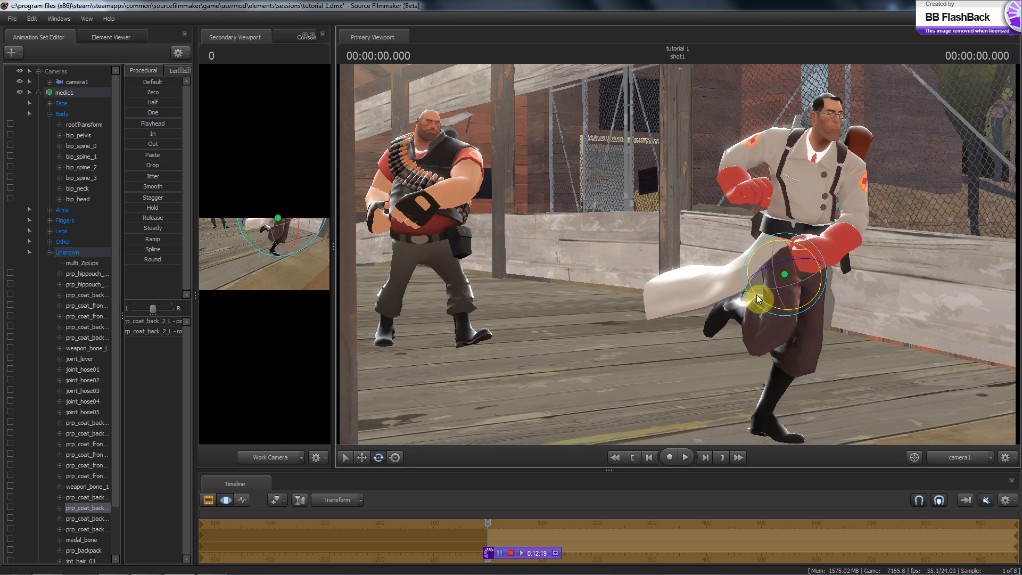
{"action": "key", "text": "ctrl"}
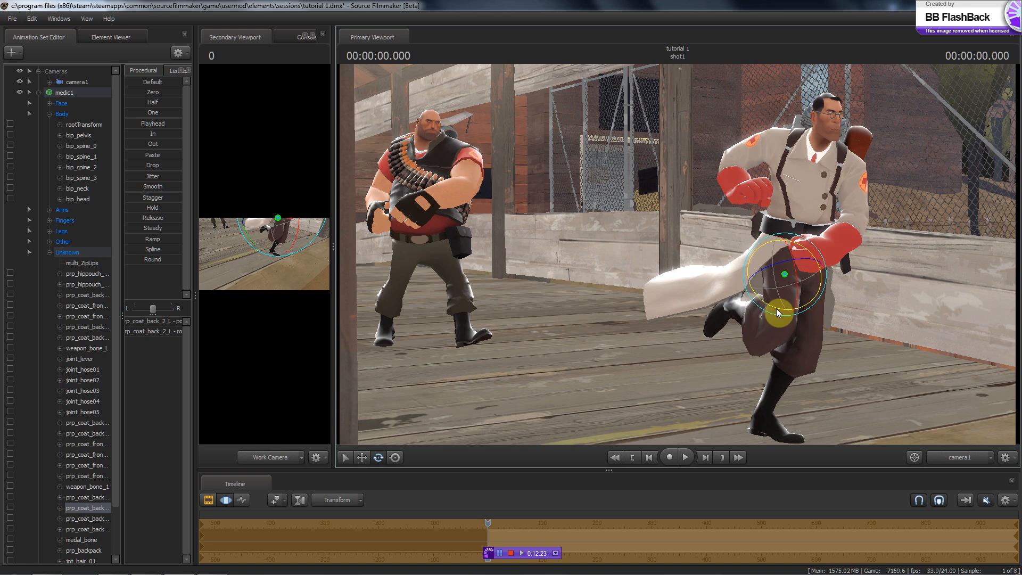
{"action": "key", "text": "ctrl"}
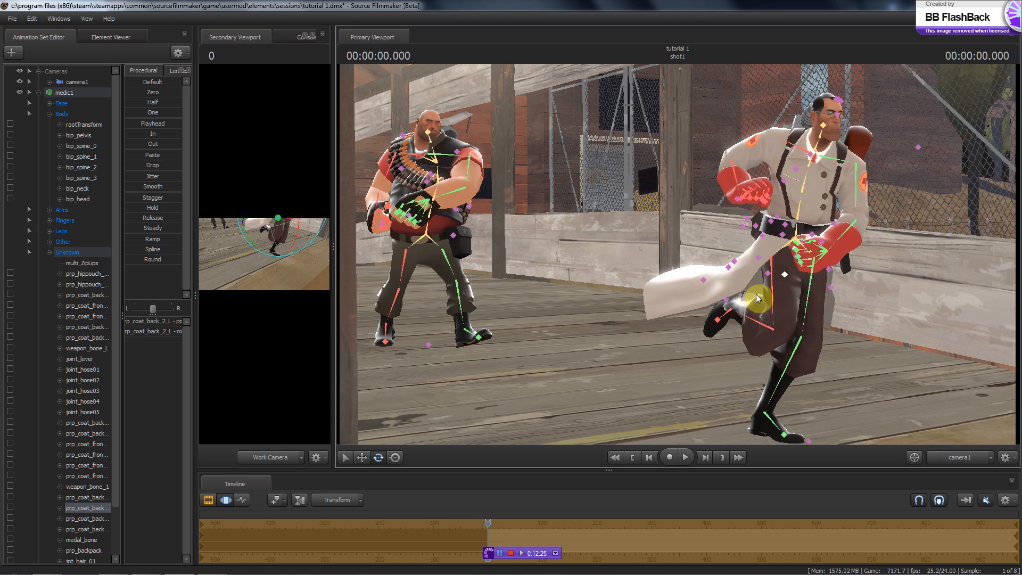
{"action": "right_click", "coordinate": [528, 302]}
{"action": "left_click", "coordinate": [549, 331]}
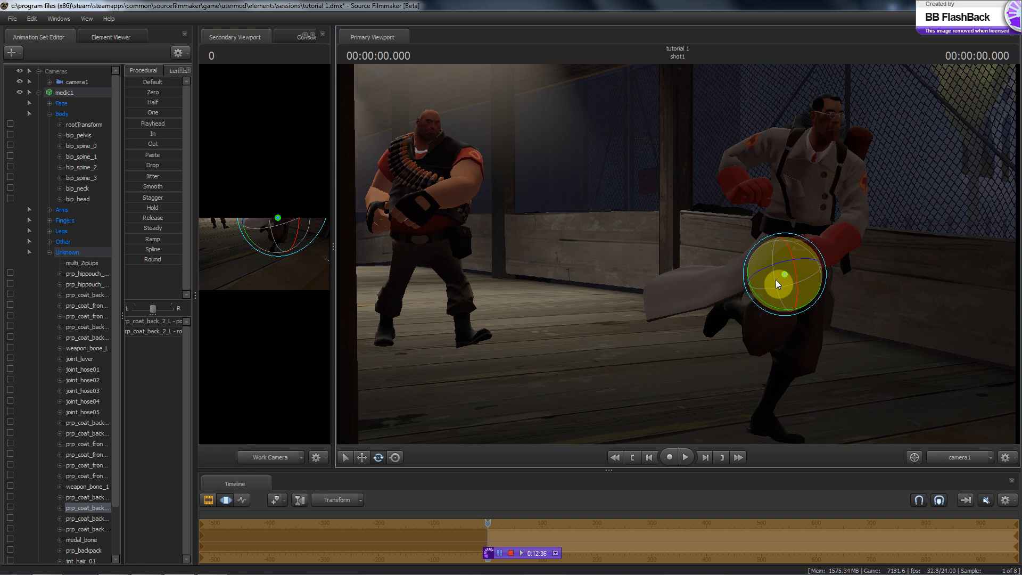
{"action": "right_click", "coordinate": [494, 202]}
{"action": "left_click", "coordinate": [506, 230]}
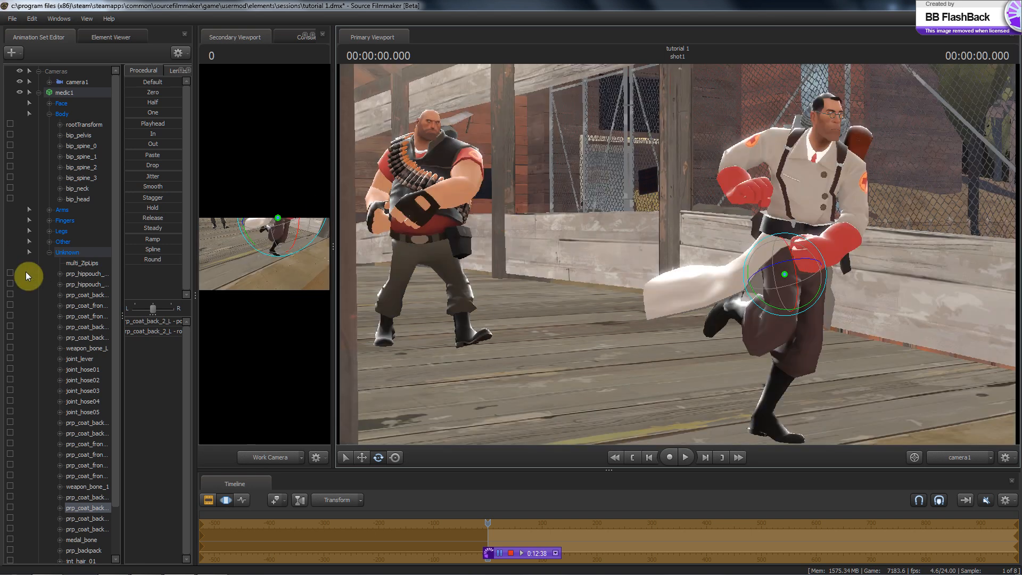
Collapse medic1's Unknown and Body groups and the medic1 animation set itself, and clear the bone selection
{"action": "left_click", "coordinate": [49, 252]}
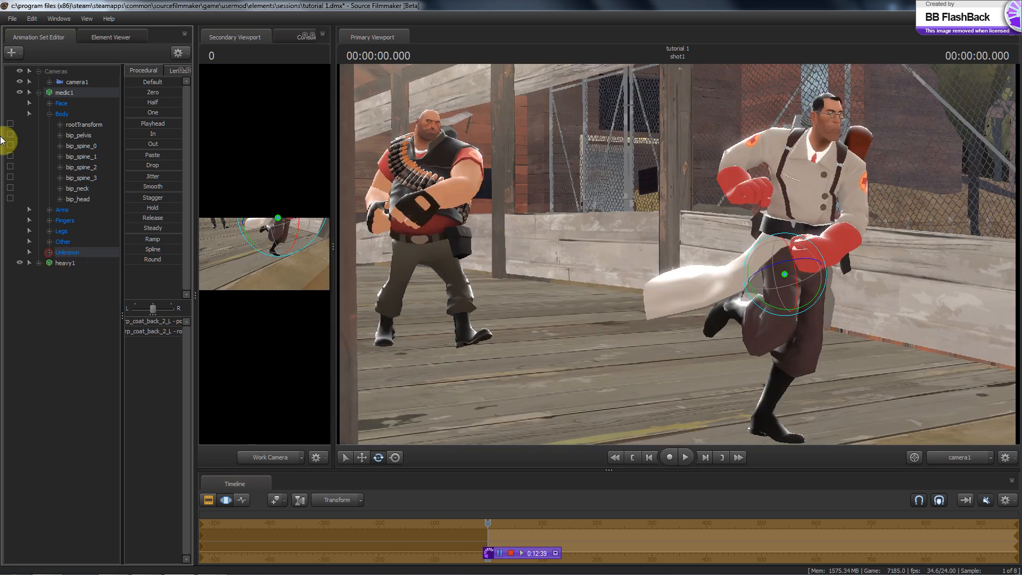
{"action": "left_click", "coordinate": [44, 115]}
{"action": "left_click", "coordinate": [38, 91]}
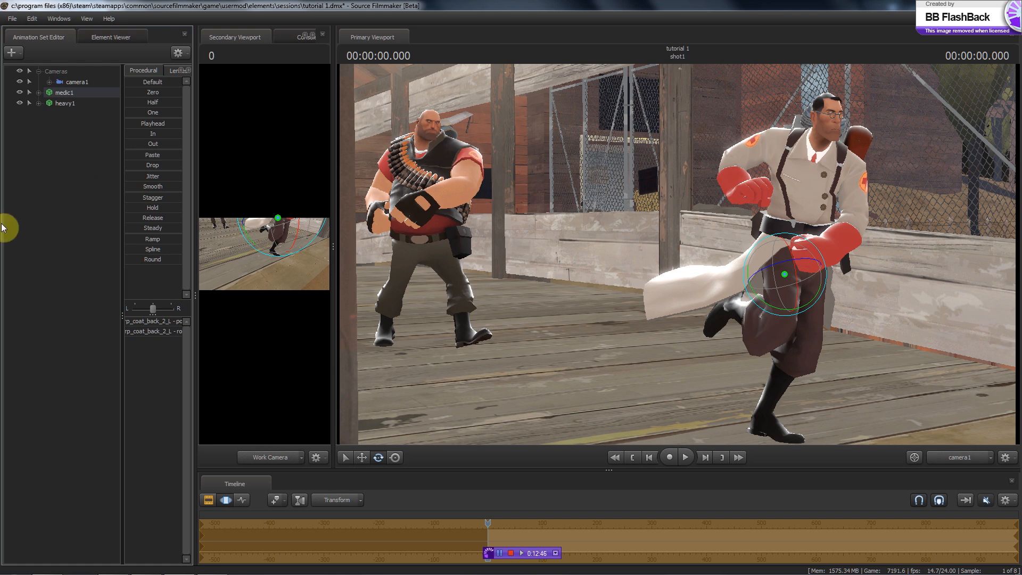
{"action": "left_click", "coordinate": [78, 142]}
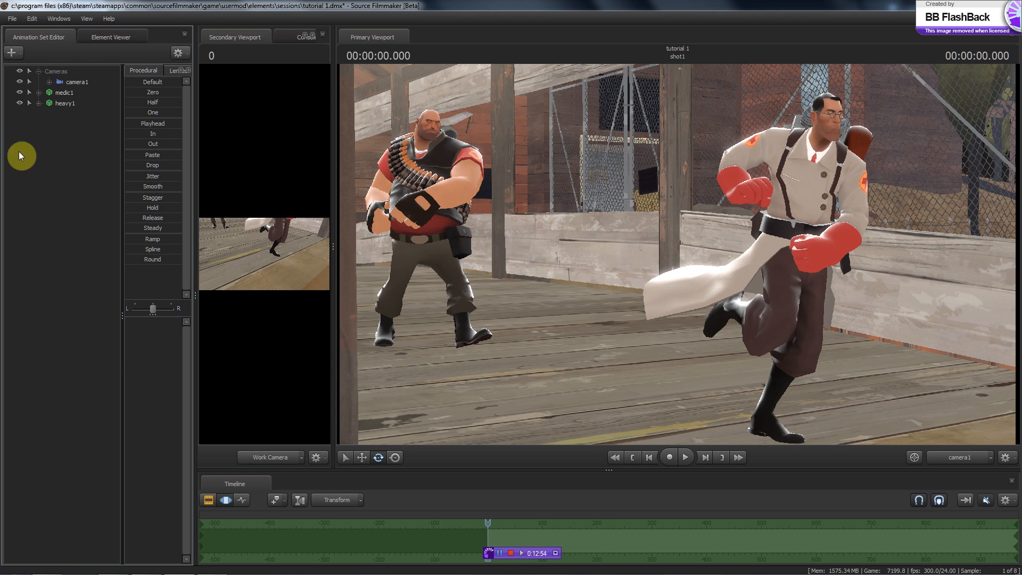
Switch to the Steam Community model filenames guide in Chrome and highlight the Scattergun's scattergun.mdl filename in the Scout's primary weapons
{"action": "mouse_move", "coordinate": [88, 566]}
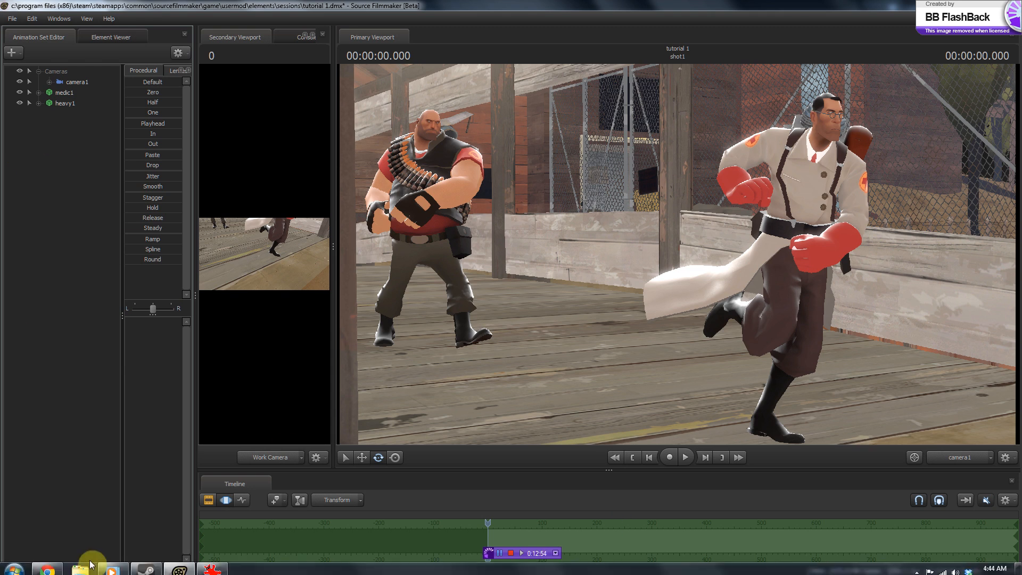
{"action": "left_click", "coordinate": [45, 566]}
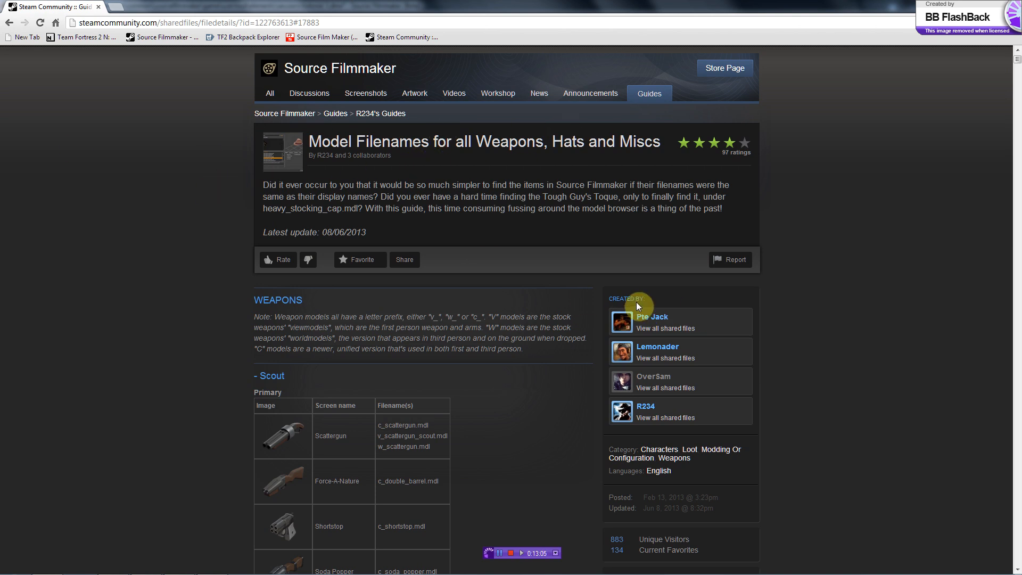
{"action": "mouse_move", "coordinate": [682, 325]}
{"action": "mouse_move", "coordinate": [658, 418]}
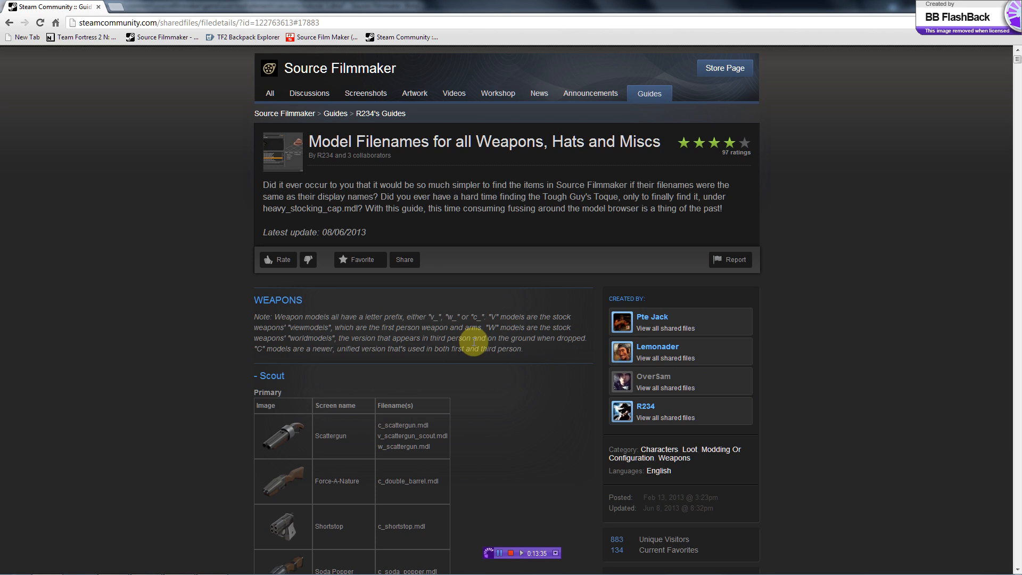
{"action": "scroll", "coordinate": [473, 342], "scroll_direction": "down", "scroll_amount": 5}
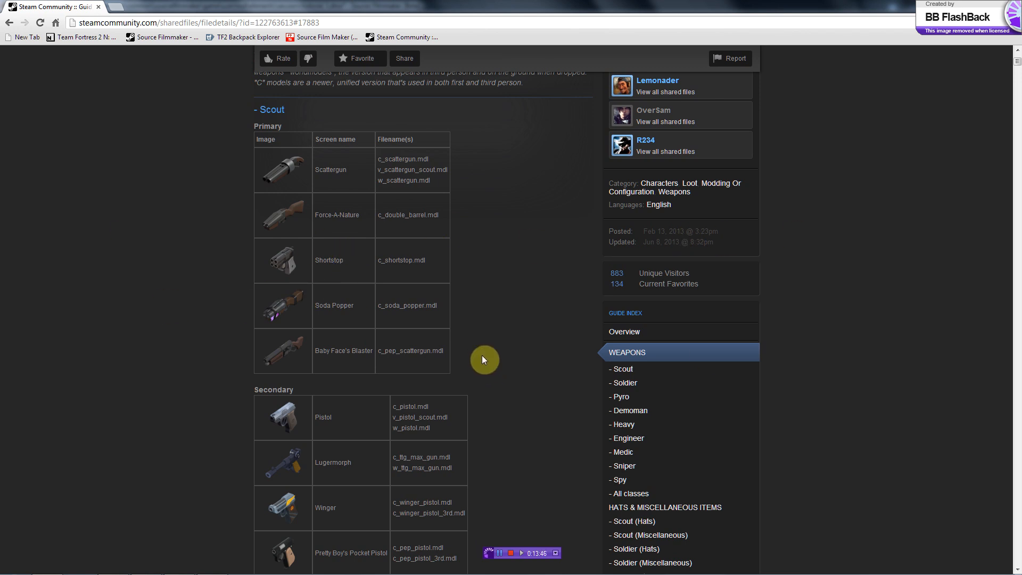
{"action": "left_click_drag", "start_coordinate": [384, 159], "coordinate": [438, 159]}
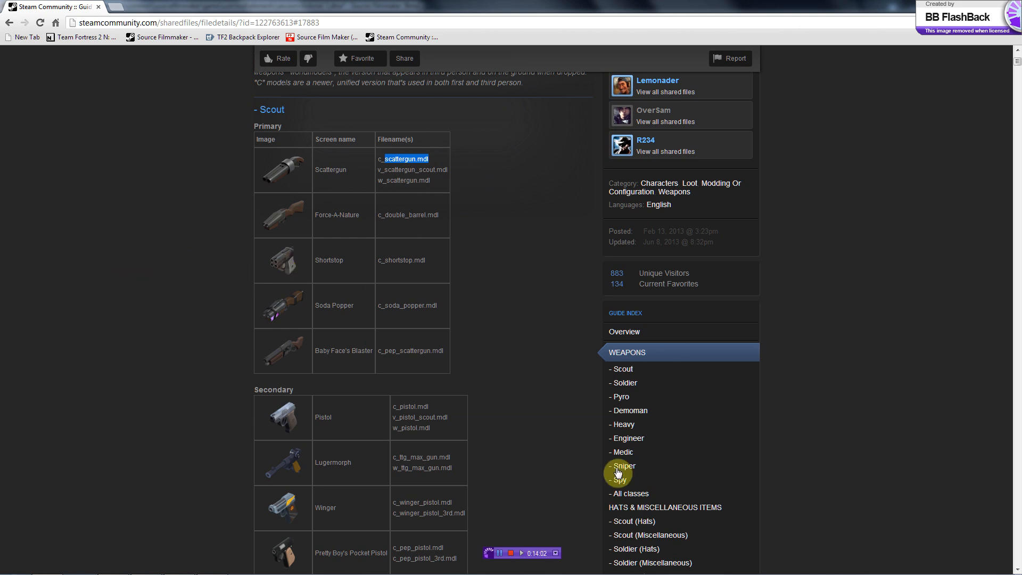
Go to the guide's Demoman weapons section and look through its model filenames
{"action": "left_click", "coordinate": [628, 411]}
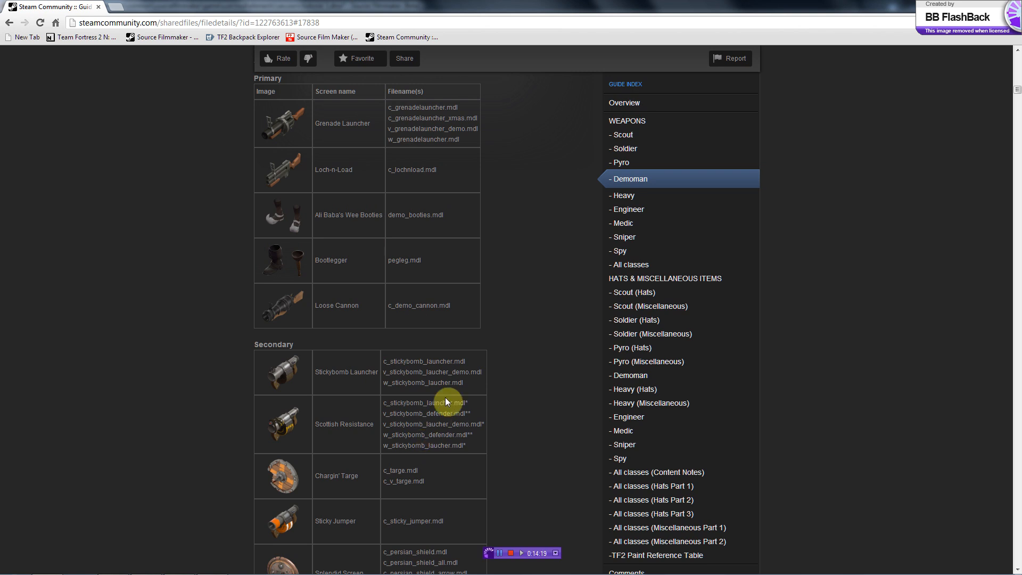
{"action": "scroll", "coordinate": [447, 399], "scroll_direction": "down", "scroll_amount": 5}
{"action": "scroll", "coordinate": [401, 391], "scroll_direction": "down", "scroll_amount": 1}
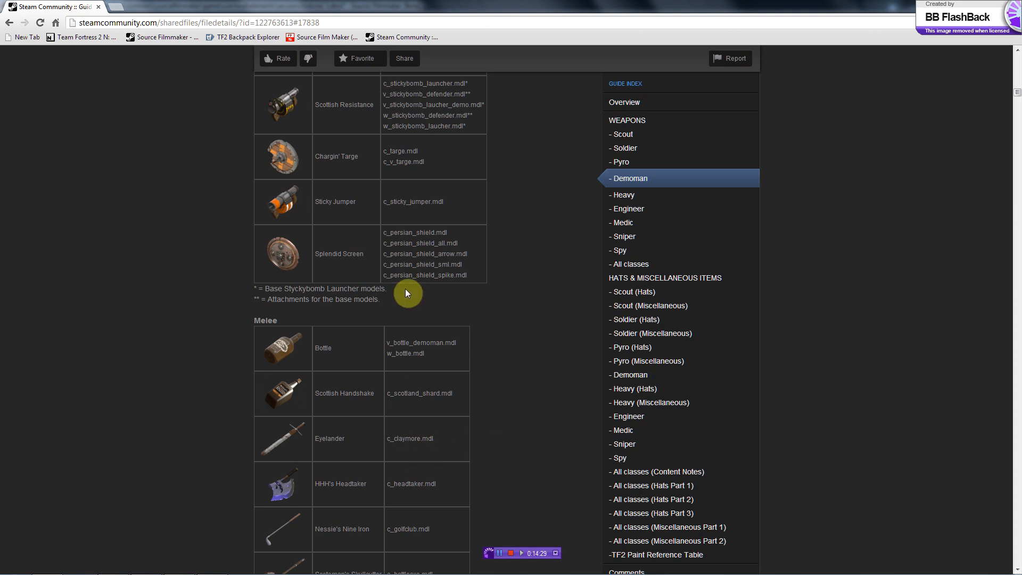
Look through the Heavy's weapon tables and highlight bear_claw in the c_bear_claw.mdl filename and the screen name Warrior's Spirit
{"action": "scroll", "coordinate": [451, 210], "scroll_direction": "down", "scroll_amount": 10}
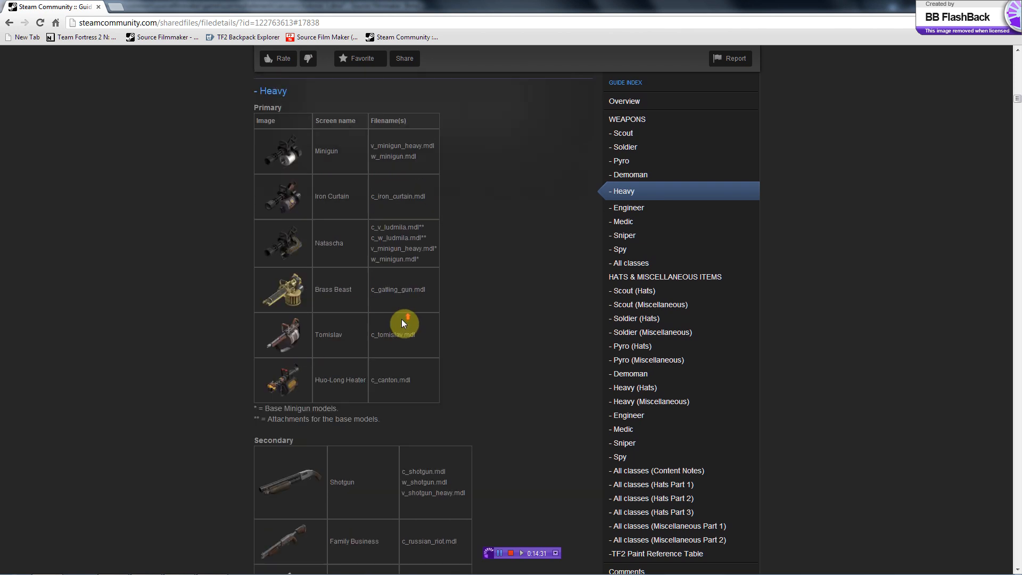
{"action": "scroll", "coordinate": [402, 319], "scroll_direction": "down", "scroll_amount": 10}
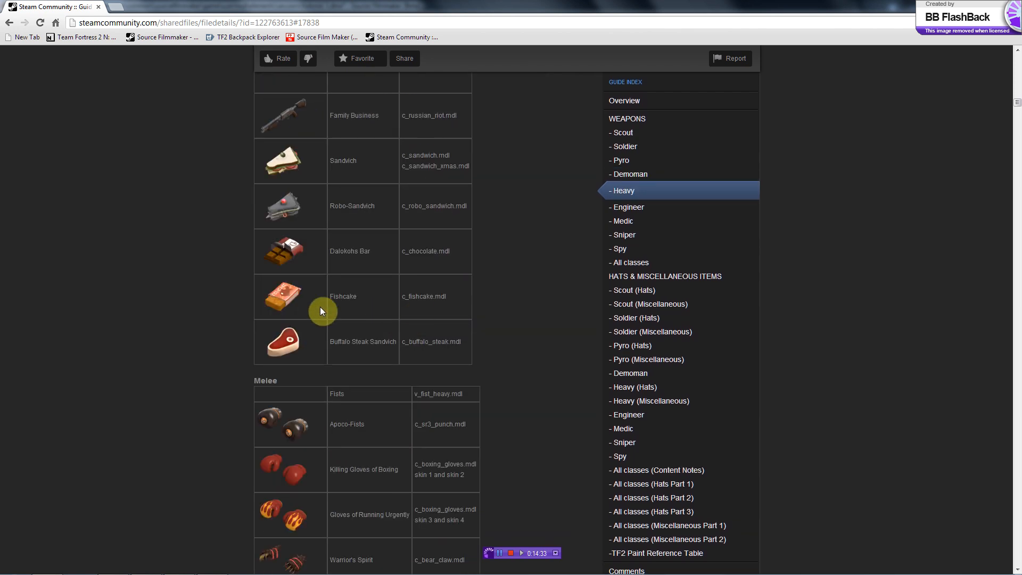
{"action": "scroll", "coordinate": [341, 309], "scroll_direction": "down", "scroll_amount": 5}
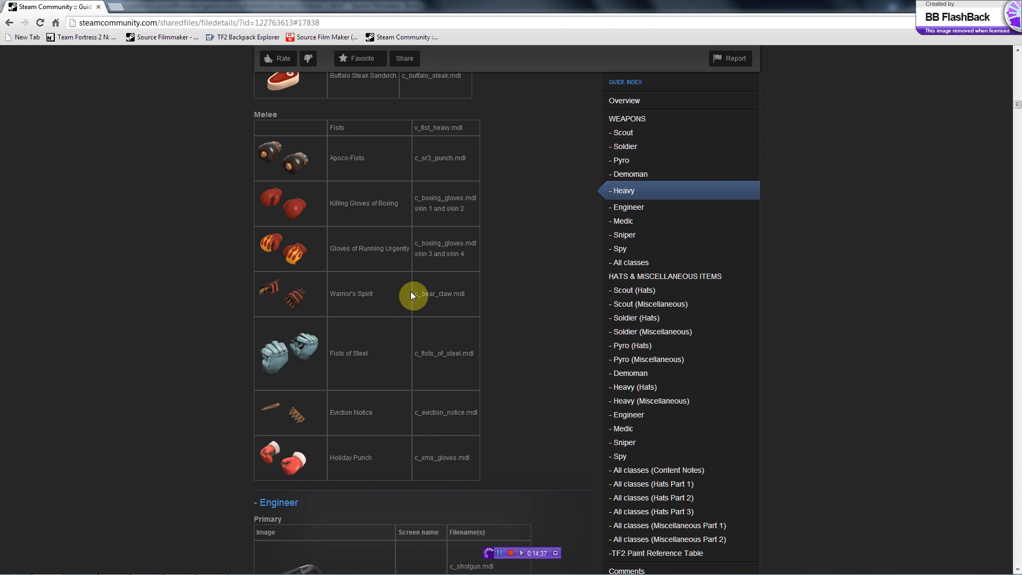
{"action": "left_click_drag", "start_coordinate": [422, 294], "coordinate": [453, 299]}
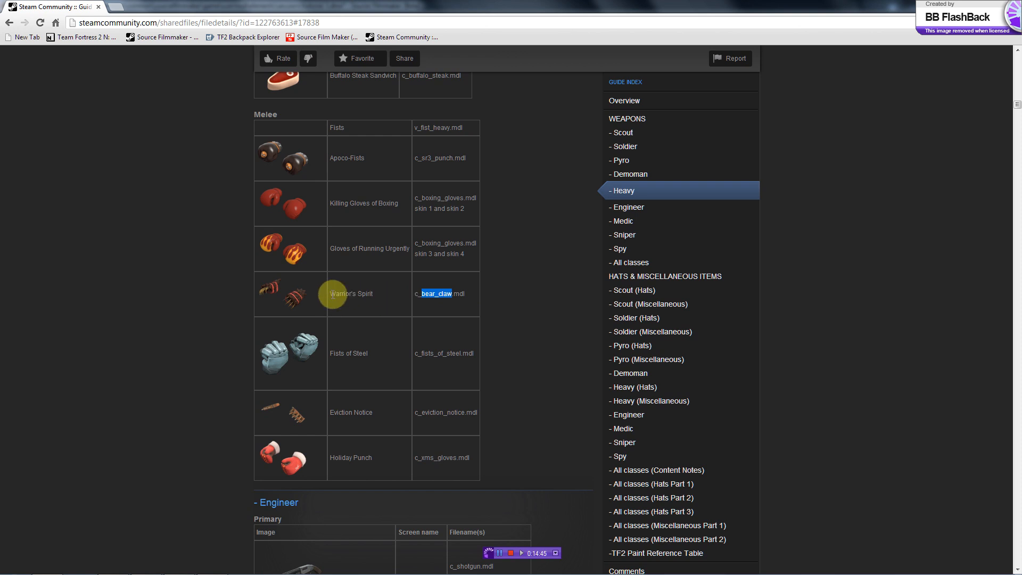
{"action": "left_click_drag", "start_coordinate": [329, 294], "coordinate": [374, 294]}
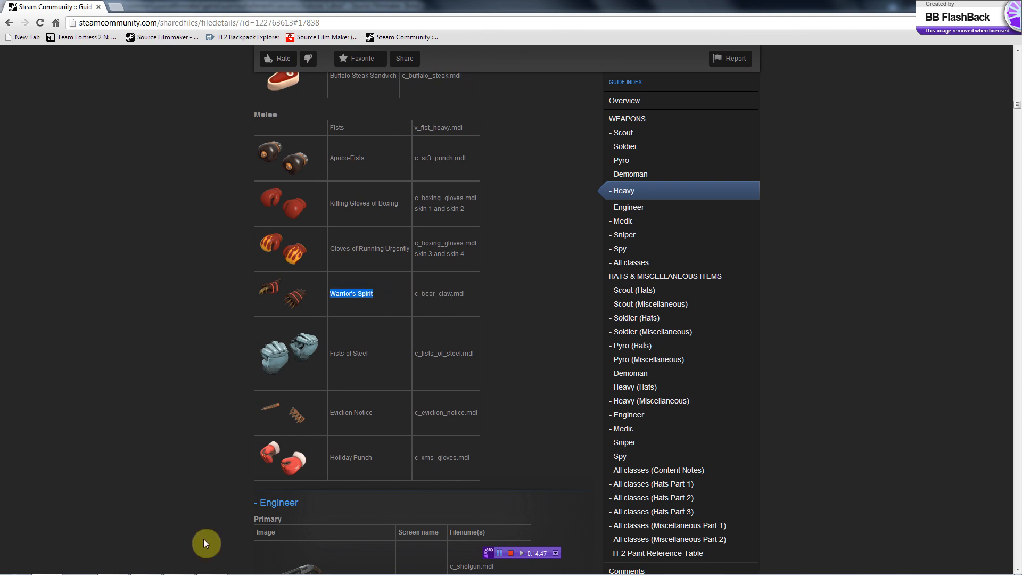
Switch to Source Filmmaker, open the MDL file browser to search for "warrior", and clear the filter
{"action": "mouse_move", "coordinate": [152, 564]}
{"action": "left_click", "coordinate": [181, 570]}
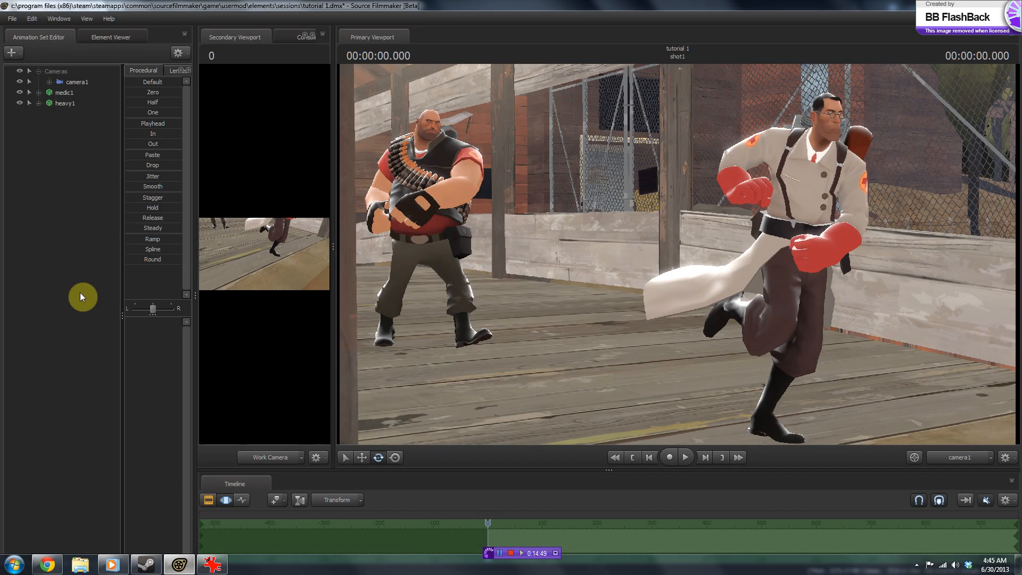
{"action": "right_click", "coordinate": [111, 292]}
{"action": "left_click", "coordinate": [114, 288]}
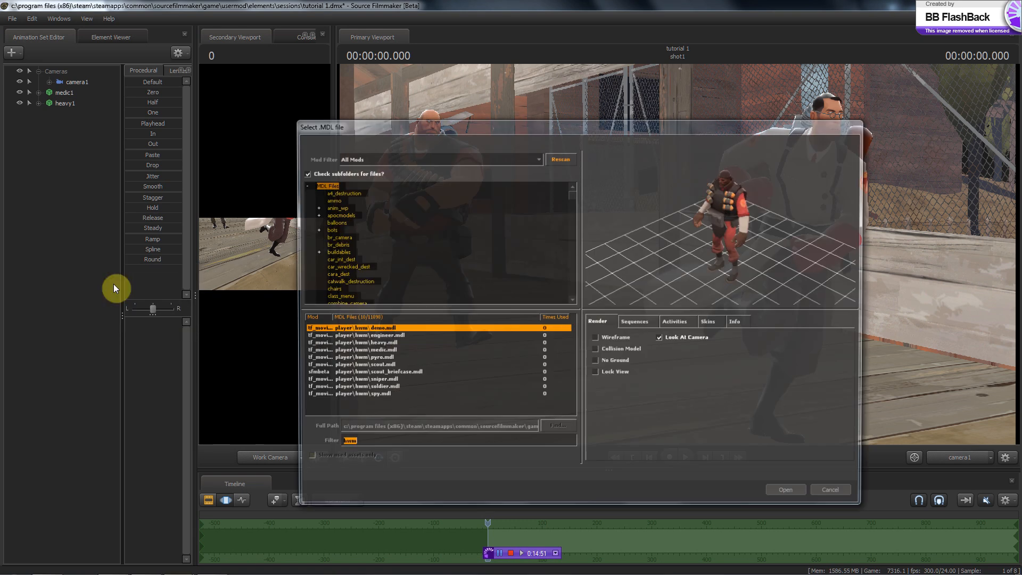
{"action": "type", "text": "warrior"}
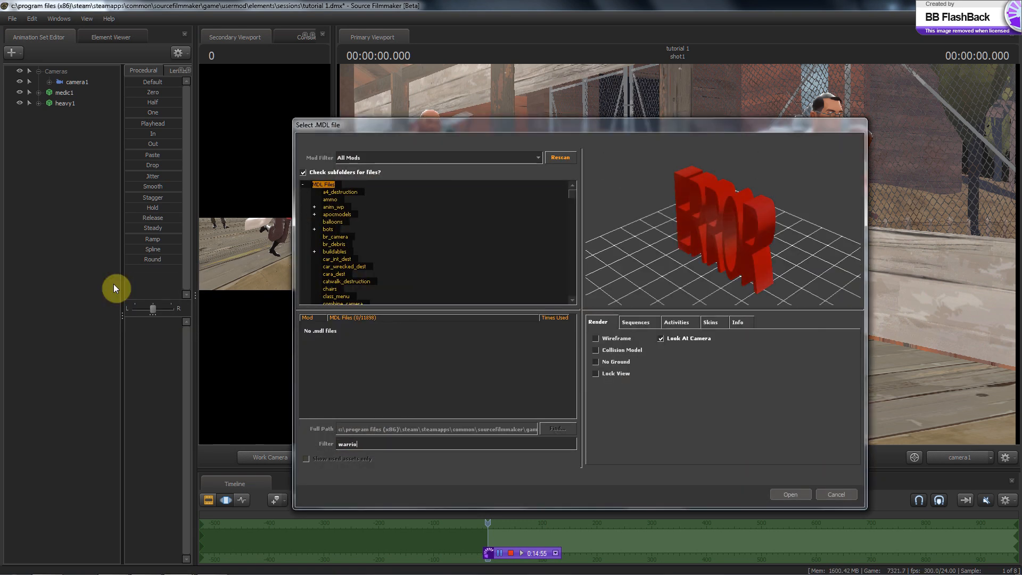
{"action": "key", "text": "BackSpace"}
{"action": "key", "text": "BackSpace"}
{"action": "key", "text": "BackSpace"}
{"action": "key", "text": "BackSpace"}
{"action": "key", "text": "BackSpace"}
{"action": "key", "text": "BackSpace"}
{"action": "key", "text": "BackSpace"}
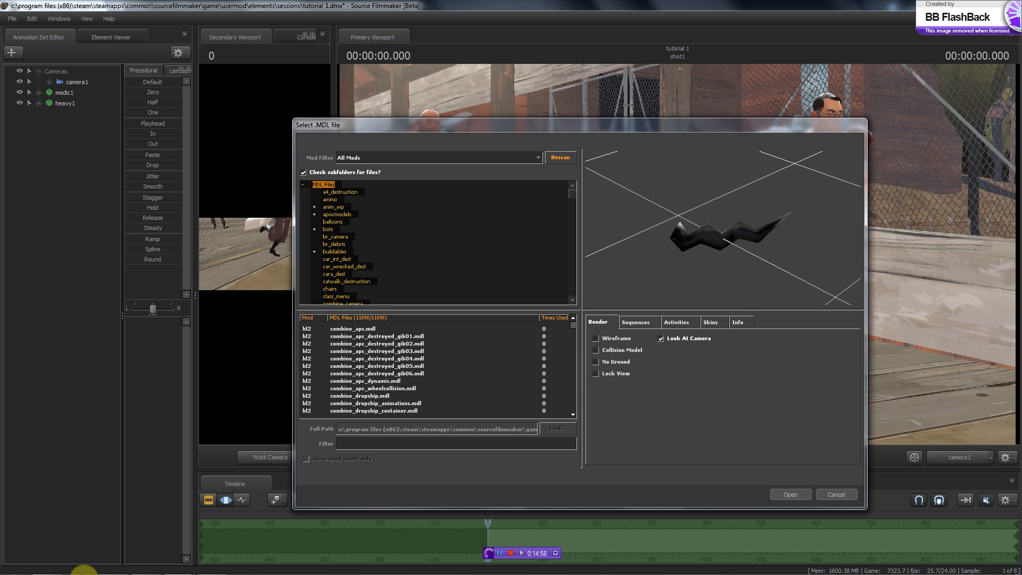
Bring up the guide in Chrome and place the MDL file browser window beside the Heavy's melee table
{"action": "left_click", "coordinate": [48, 565]}
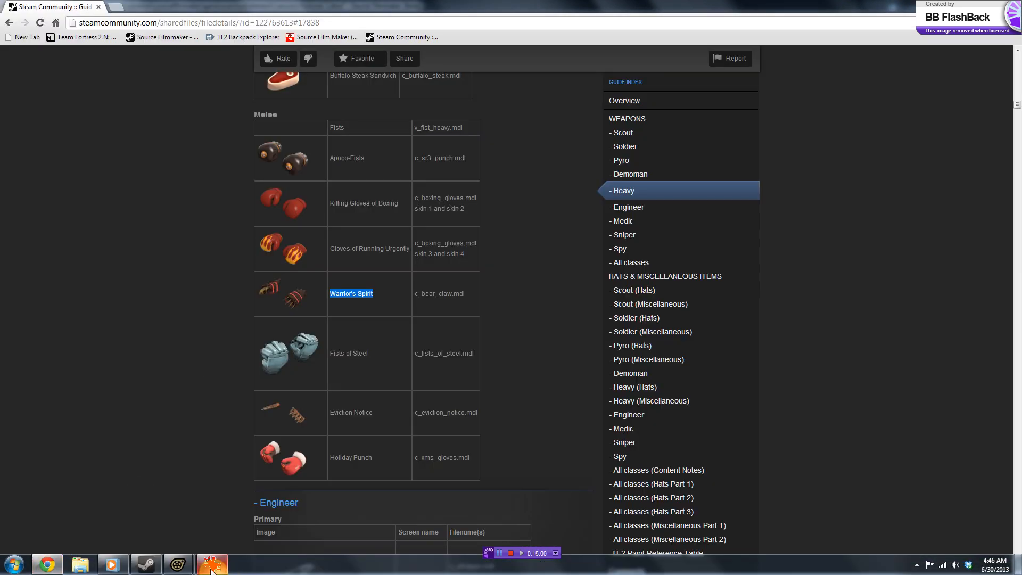
{"action": "mouse_move", "coordinate": [192, 566]}
{"action": "left_click", "coordinate": [234, 511]}
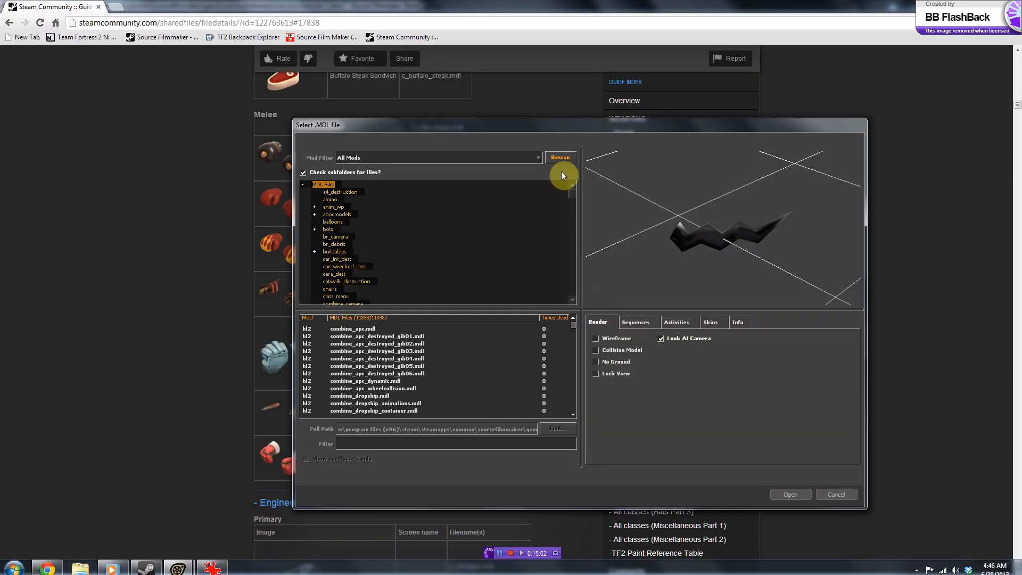
{"action": "left_click_drag", "start_coordinate": [555, 126], "coordinate": [763, 98]}
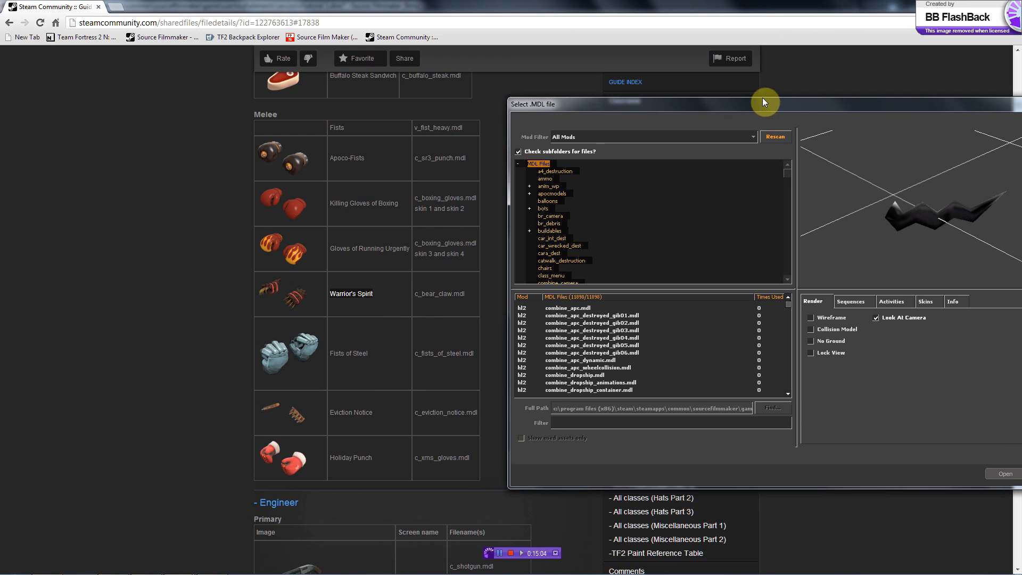
{"action": "type", "text": "bear"}
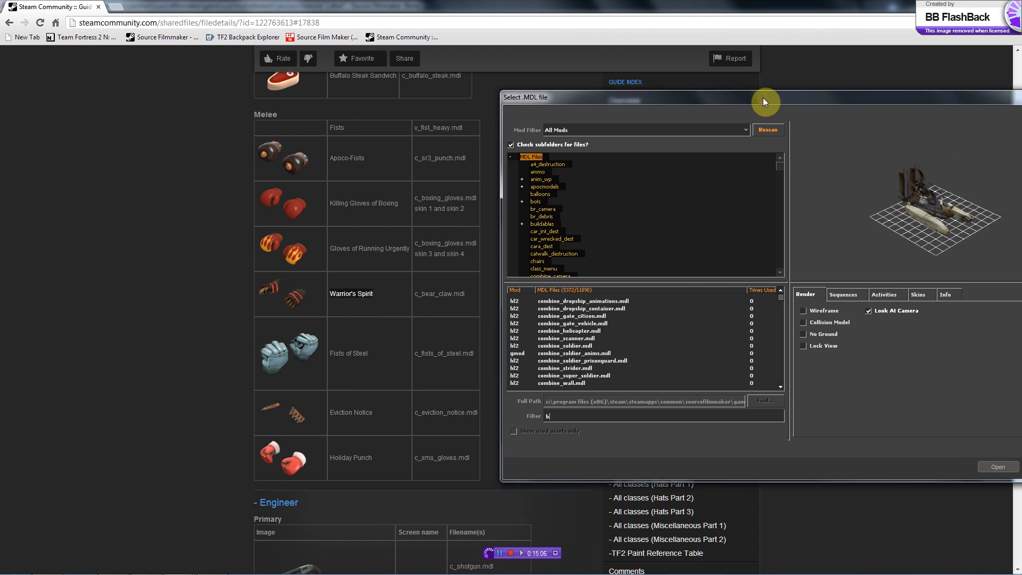
{"action": "key", "text": "BackSpace"}
{"action": "key", "text": "BackSpace"}
{"action": "key", "text": "BackSpace"}
{"action": "key", "text": "BackSpace"}
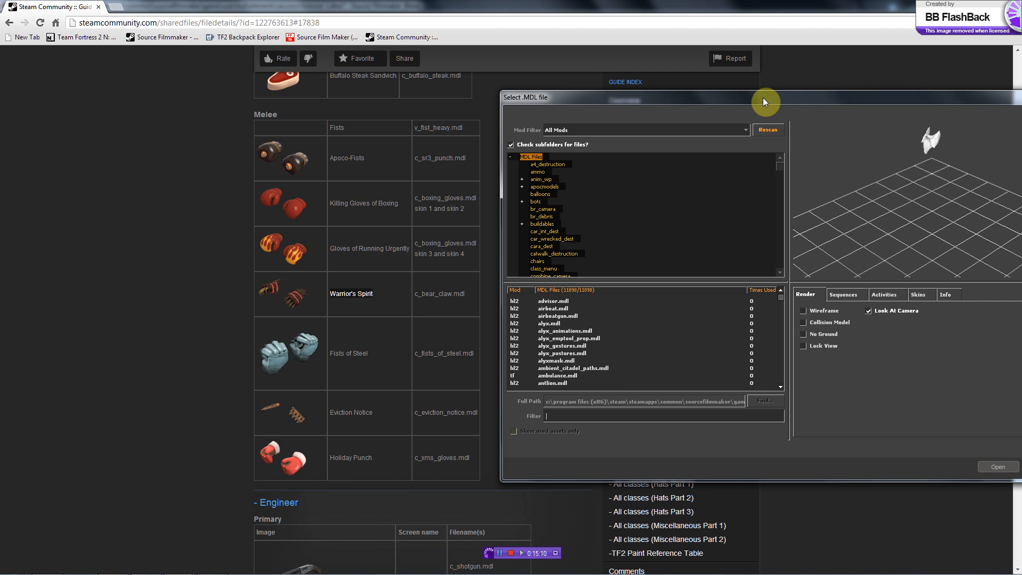
Search the MDL files for the Warrior's Spirit model with the filter "c_bear_cla", and clear the filter
{"action": "type", "text": "c_b"}
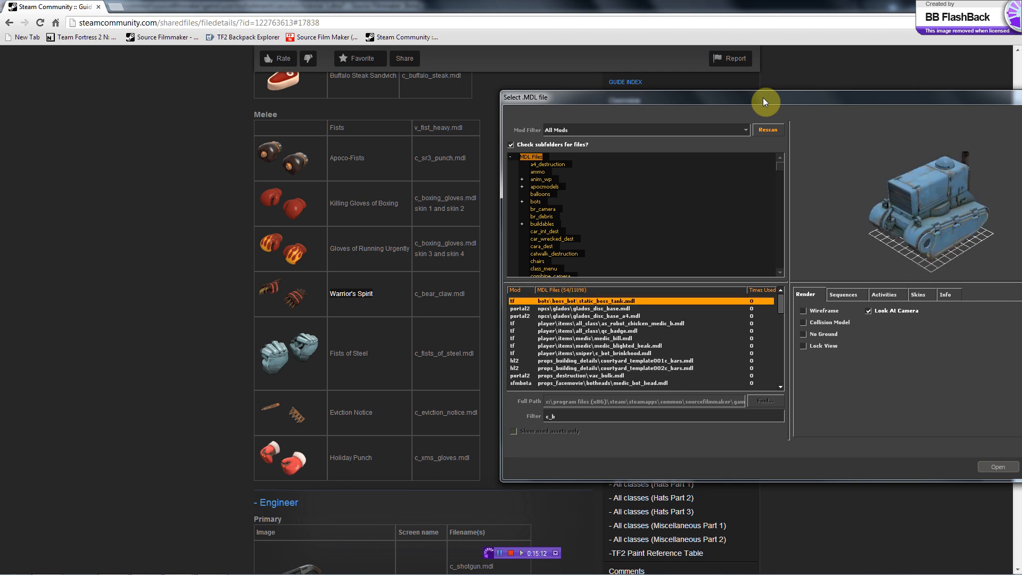
{"action": "type", "text": "ear"}
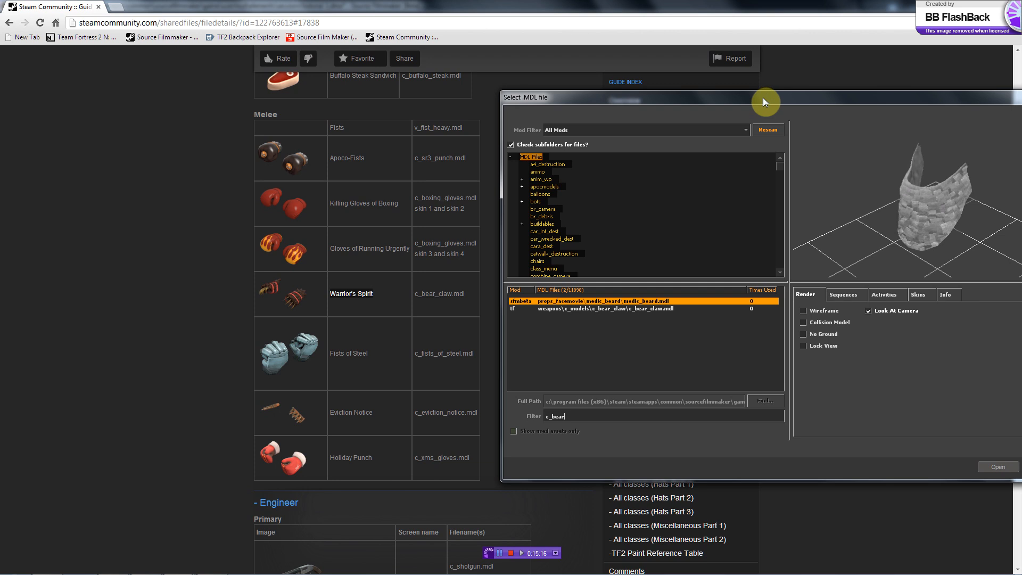
{"action": "type", "text": "_cla"}
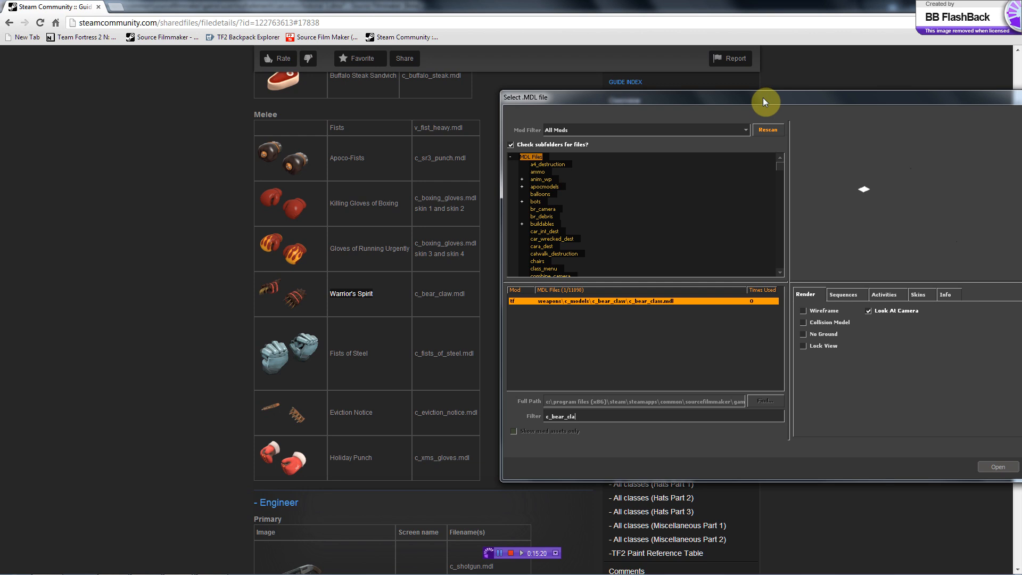
{"action": "key", "text": "BackSpace"}
{"action": "key", "text": "BackSpace"}
{"action": "key", "text": "BackSpace"}
{"action": "key", "text": "BackSpace"}
{"action": "key", "text": "BackSpace"}
{"action": "key", "text": "BackSpace"}
{"action": "key", "text": "BackSpace"}
{"action": "key", "text": "BackSpace"}
{"action": "key", "text": "BackSpace"}
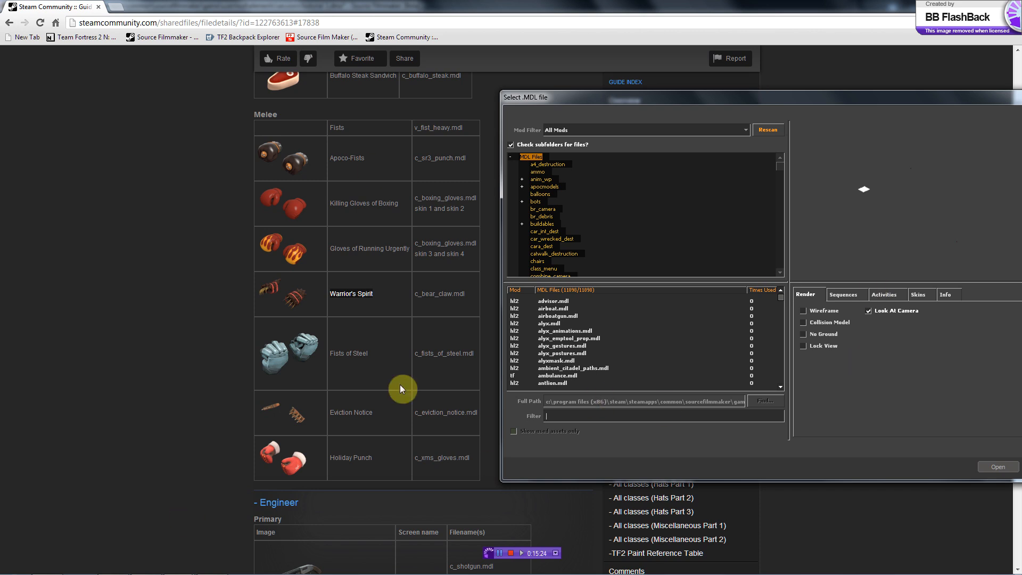
Return to the model filenames guide in Chrome and go to the Scout weapons section
{"action": "left_click", "coordinate": [352, 384]}
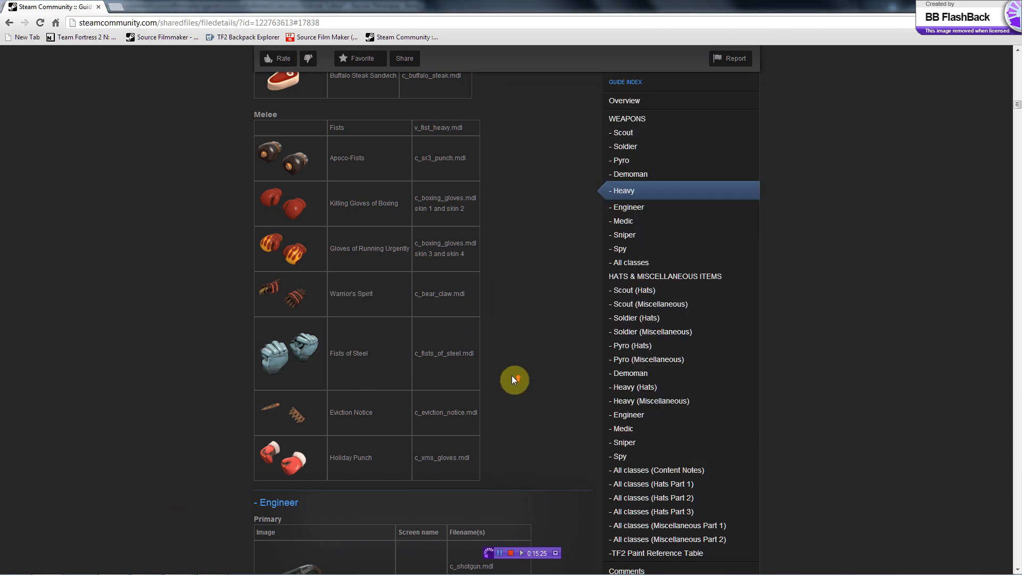
{"action": "scroll", "coordinate": [512, 375], "scroll_direction": "up", "scroll_amount": 7}
{"action": "scroll", "coordinate": [512, 379], "scroll_direction": "up", "scroll_amount": 20}
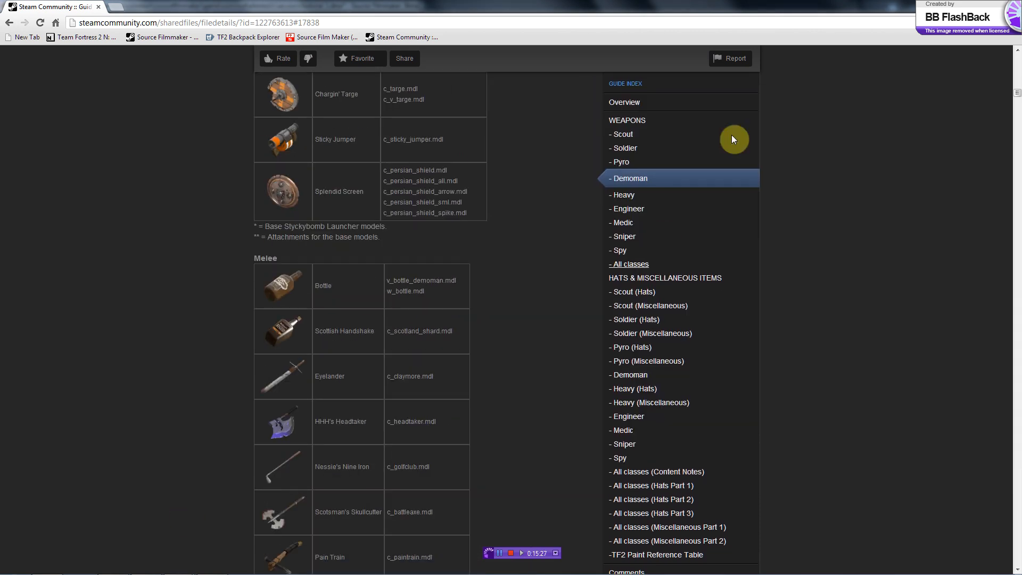
{"action": "left_click", "coordinate": [634, 135]}
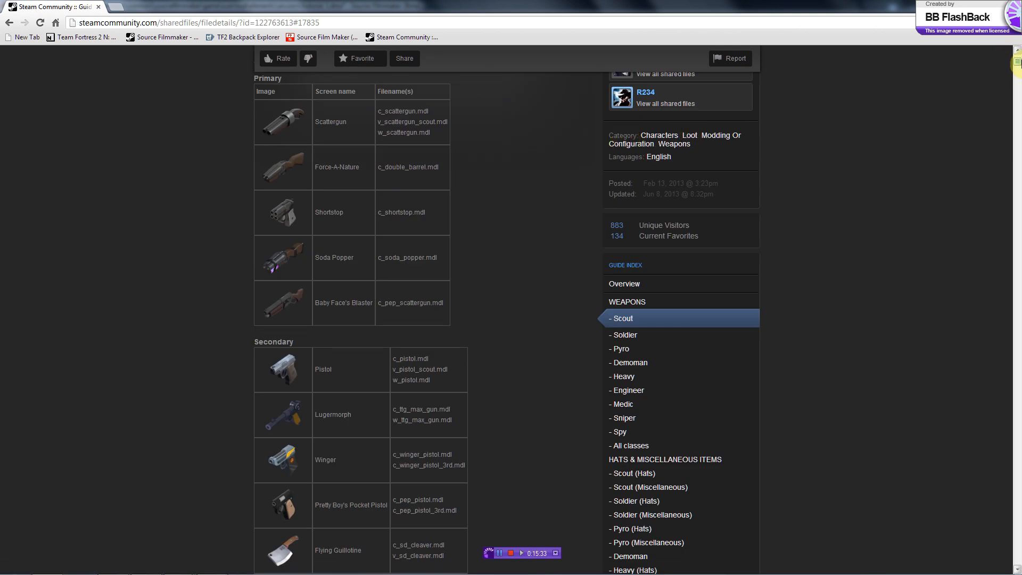
Look through the guide's All classes hats and miscellaneous sections, and view the full-size color chart in the TF2 Paint Reference Table
{"action": "left_click_drag", "start_coordinate": [1016, 62], "coordinate": [967, 440]}
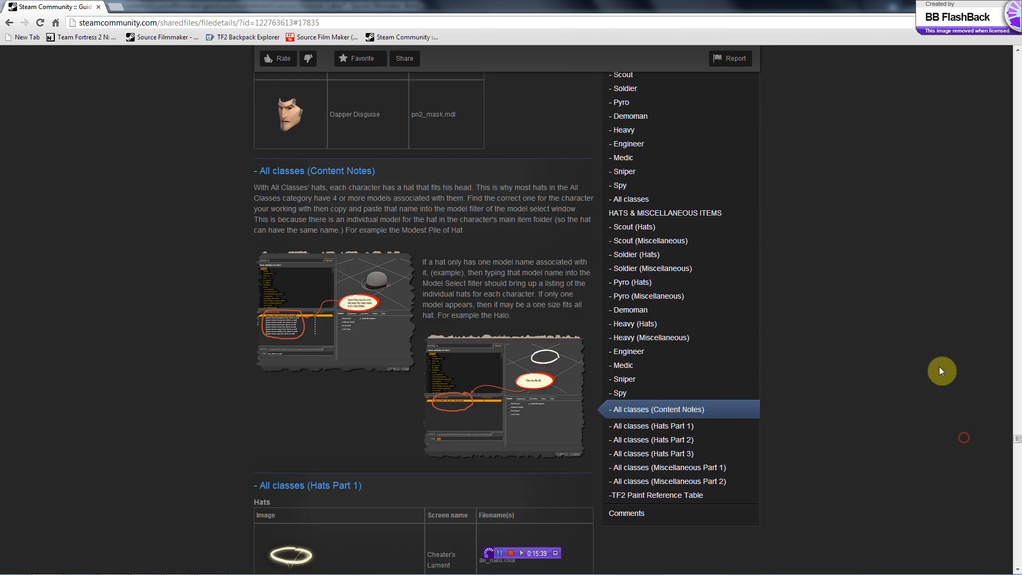
{"action": "left_click", "coordinate": [635, 430]}
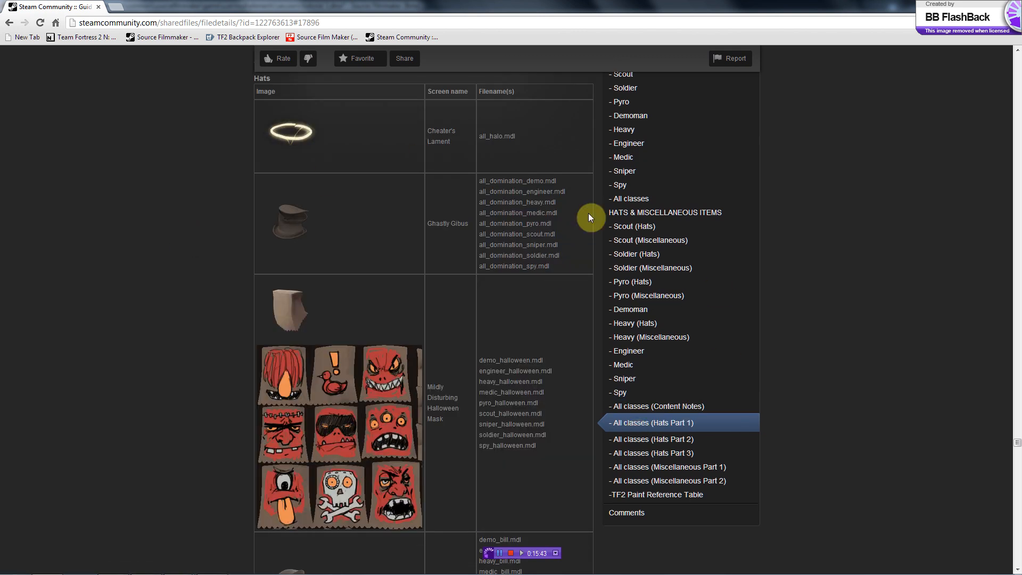
{"action": "left_click", "coordinate": [665, 467]}
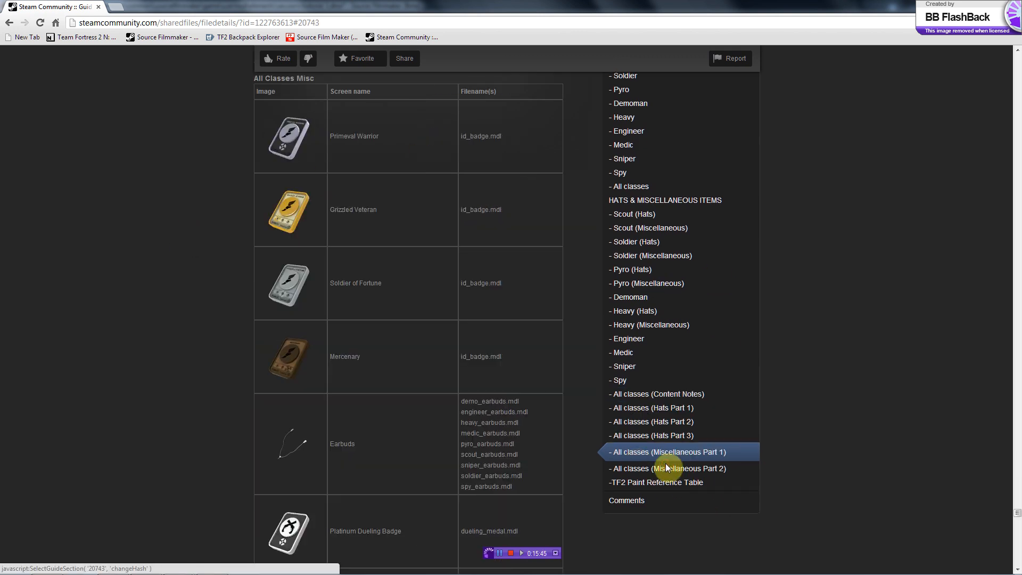
{"action": "left_click", "coordinate": [636, 484]}
{"action": "left_click", "coordinate": [432, 305]}
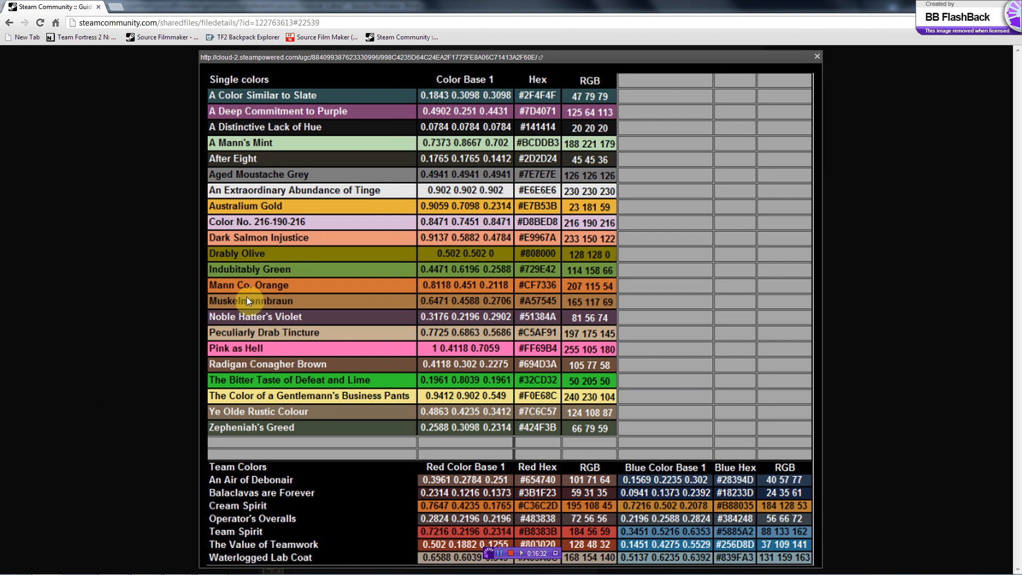
{"action": "left_click", "coordinate": [818, 57]}
Look up the Medic and Heavy weapon filenames in the guide's weapons sections
{"action": "scroll", "coordinate": [456, 357], "scroll_direction": "up", "scroll_amount": 15}
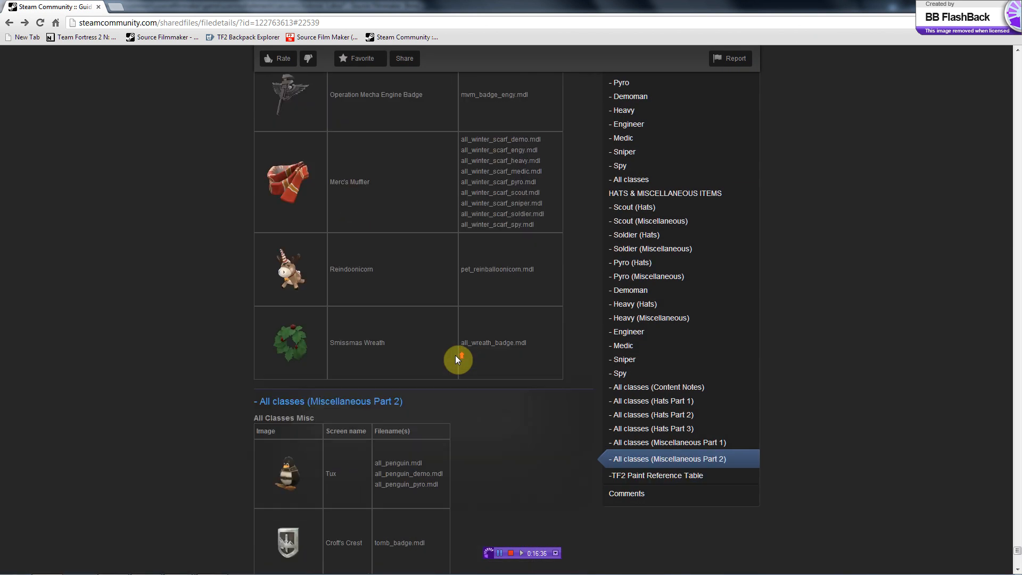
{"action": "scroll", "coordinate": [456, 356], "scroll_direction": "up", "scroll_amount": 5}
{"action": "left_click", "coordinate": [624, 138]}
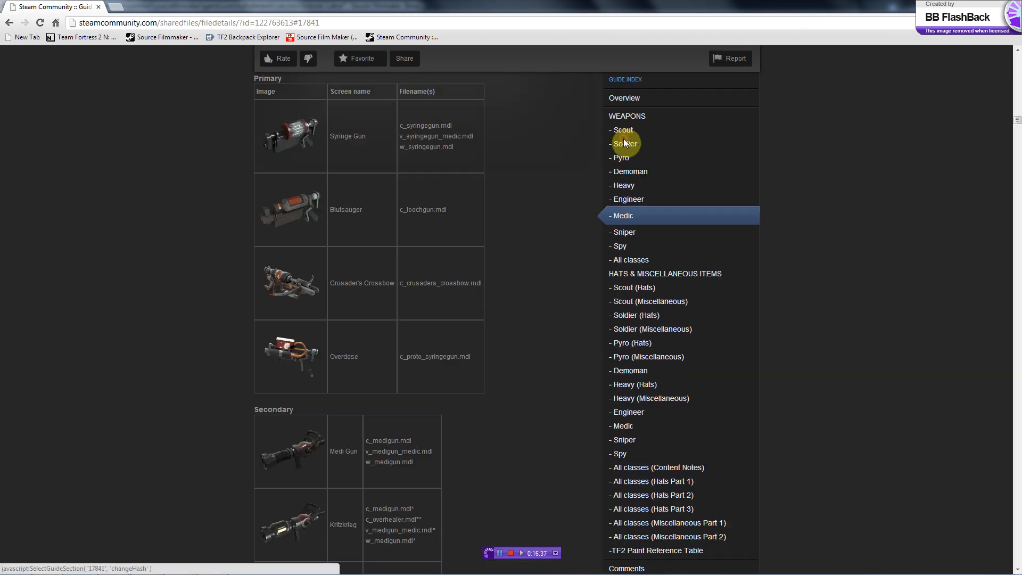
{"action": "scroll", "coordinate": [318, 378], "scroll_direction": "down", "scroll_amount": 2}
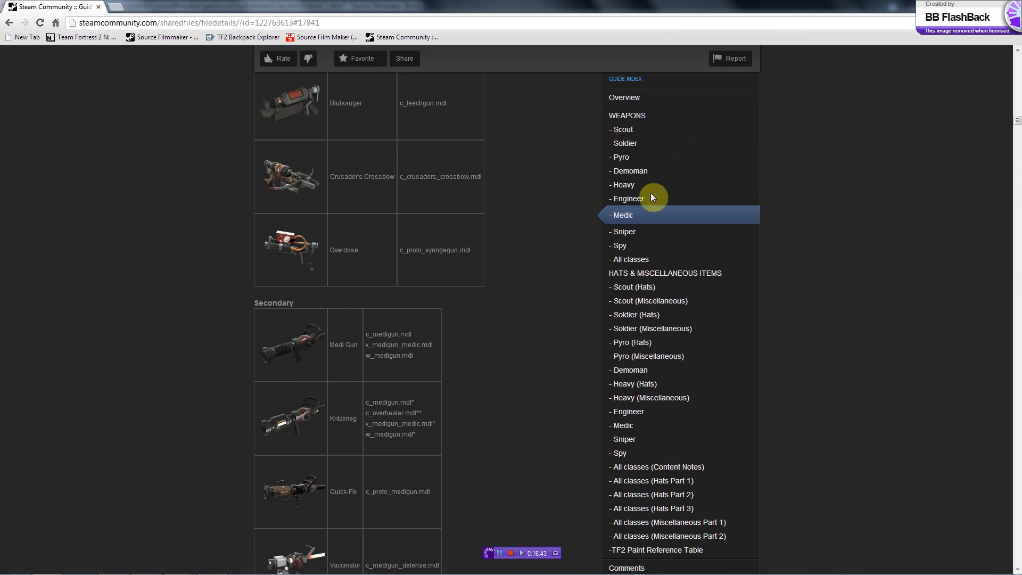
{"action": "left_click", "coordinate": [631, 191]}
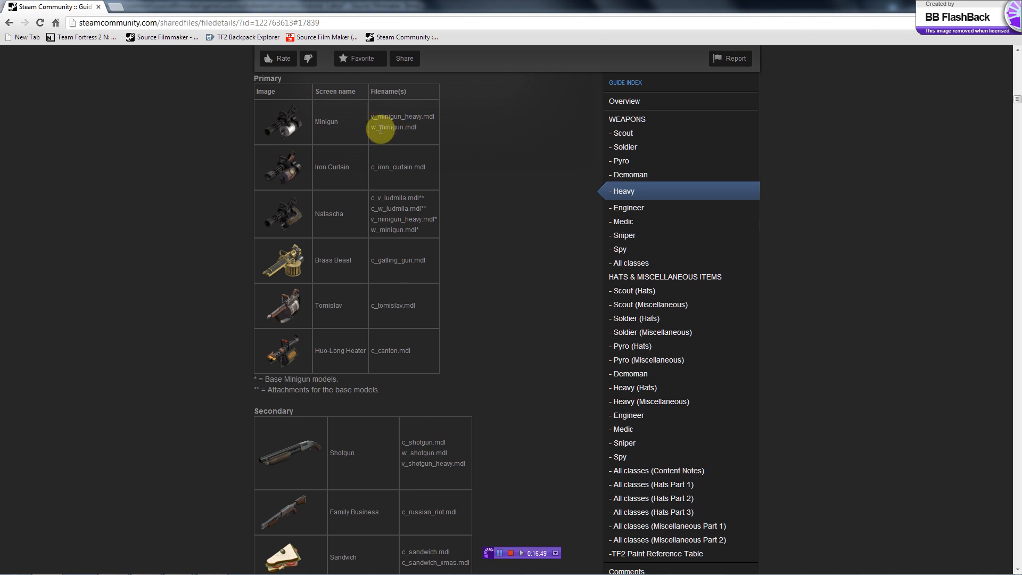
Switch to Source Filmmaker and place the MDL file browser window fully in view
{"action": "mouse_move", "coordinate": [270, 573]}
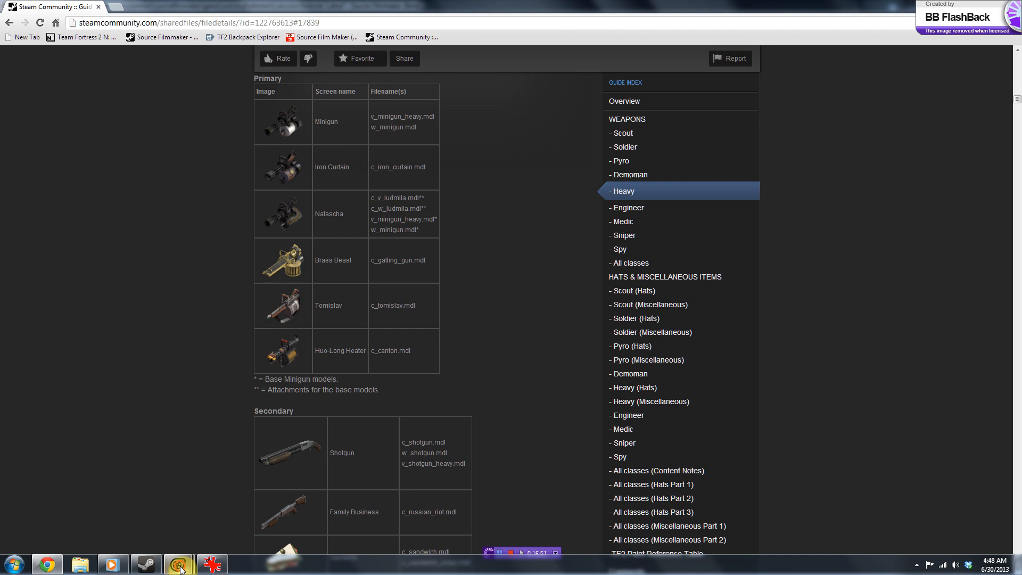
{"action": "mouse_move", "coordinate": [181, 568]}
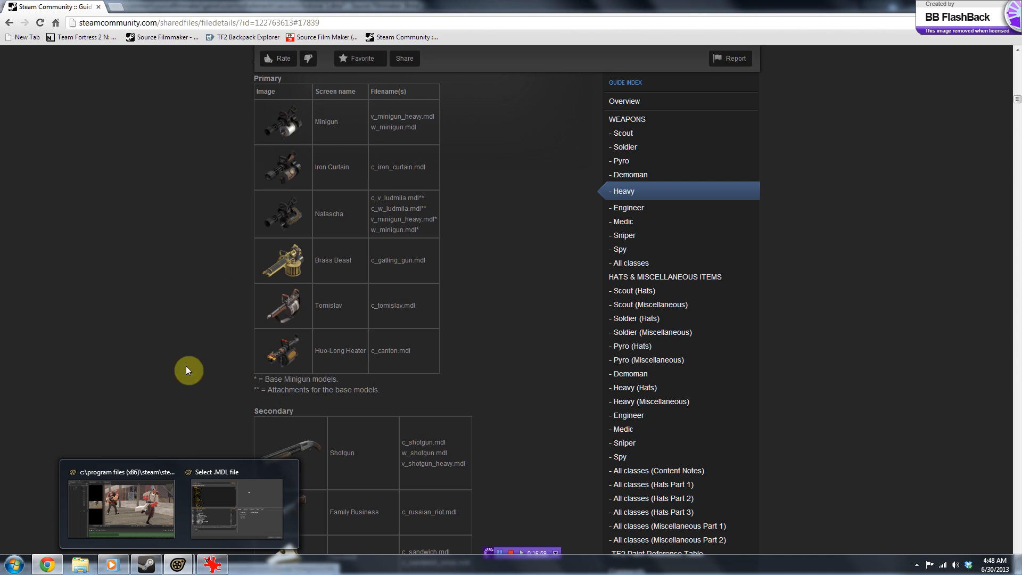
{"action": "left_click", "coordinate": [136, 519]}
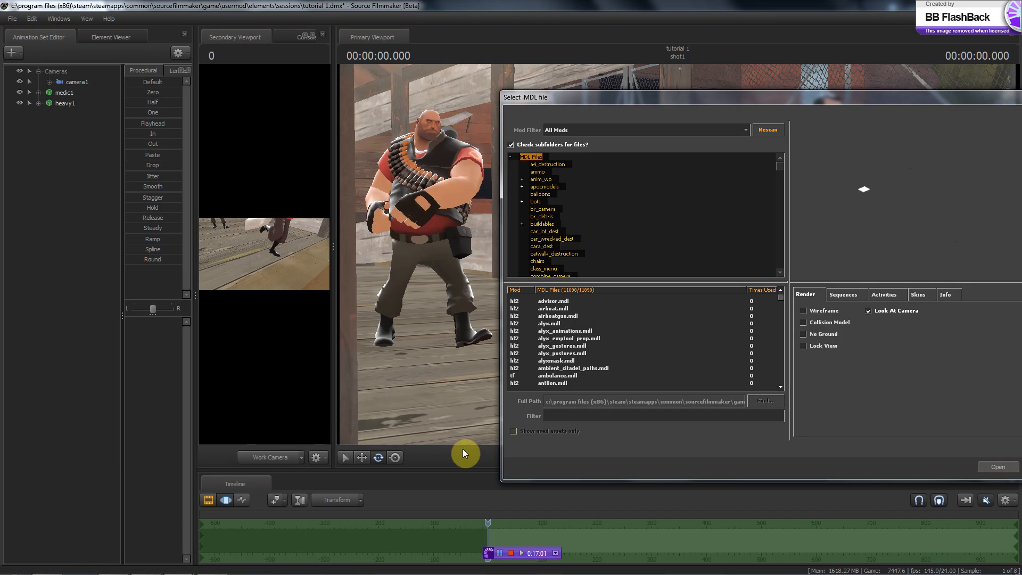
{"action": "left_click_drag", "start_coordinate": [632, 93], "coordinate": [439, 55]}
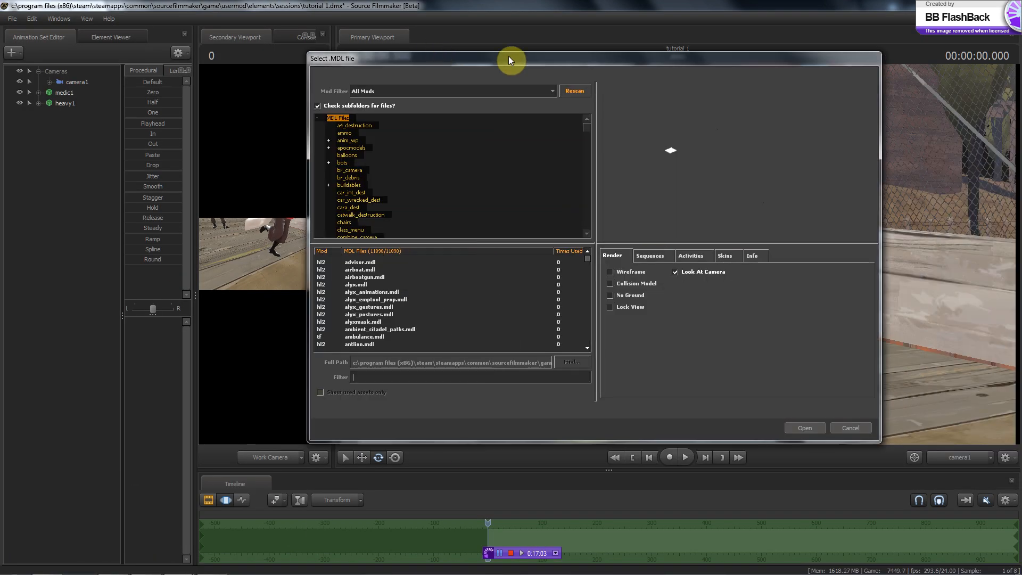
Filter the MDL files by "w_mini" and add w_minigun.mdl to the session
{"action": "type", "text": "w_med"}
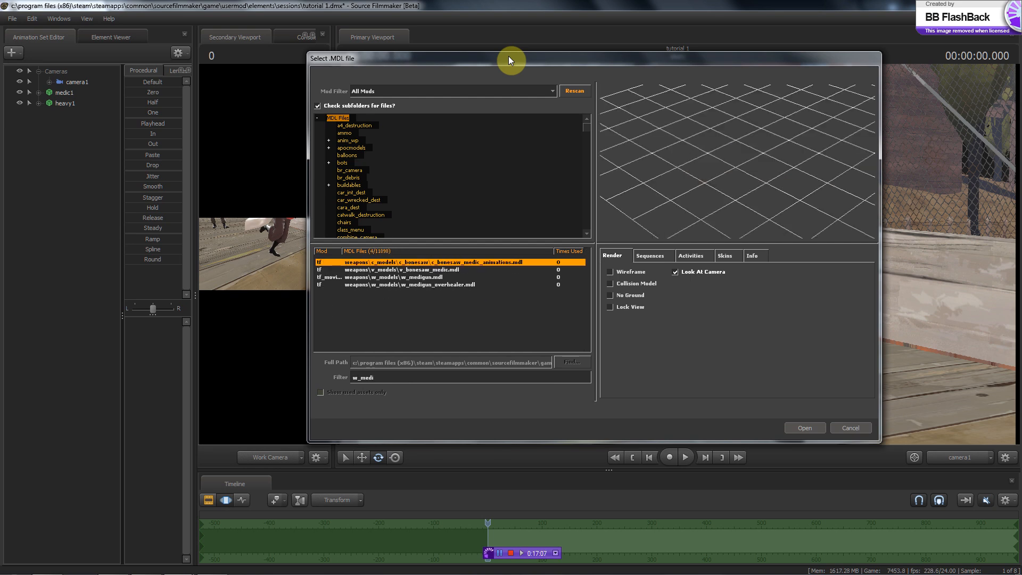
{"action": "type", "text": "i"}
{"action": "key", "text": "BackSpace"}
{"action": "key", "text": "BackSpace"}
{"action": "key", "text": "BackSpace"}
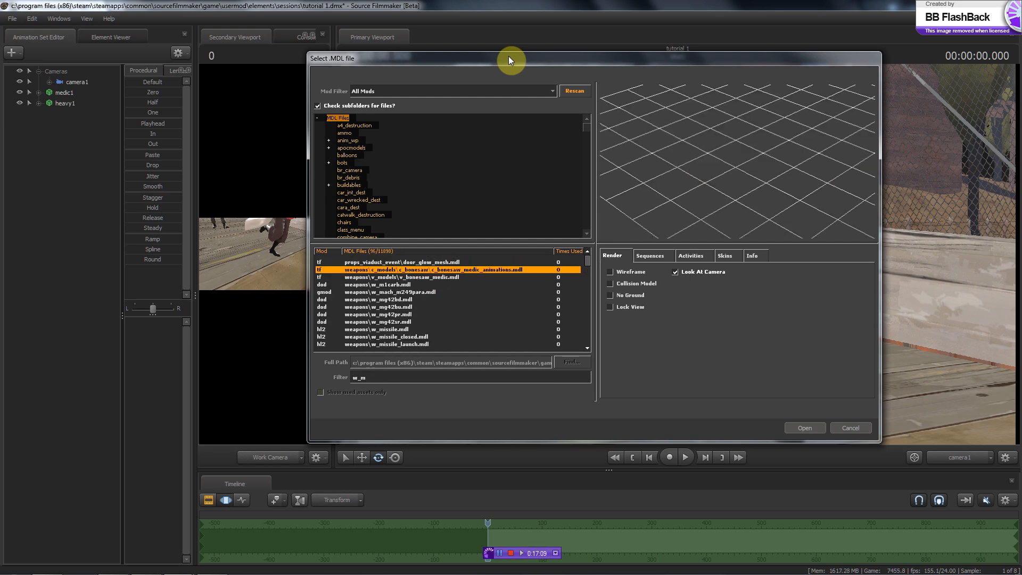
{"action": "type", "text": "ini"}
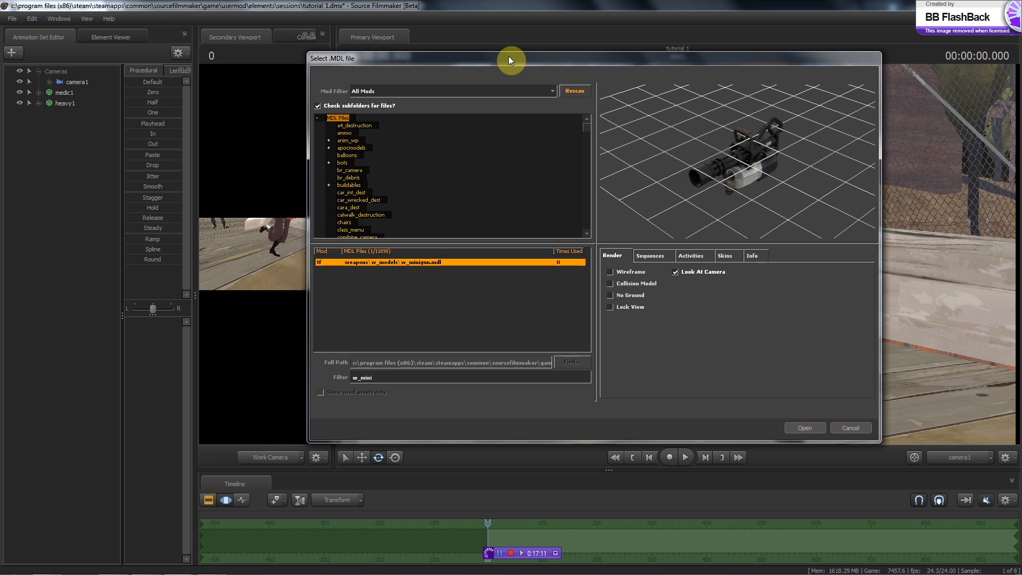
{"action": "key", "text": "Return"}
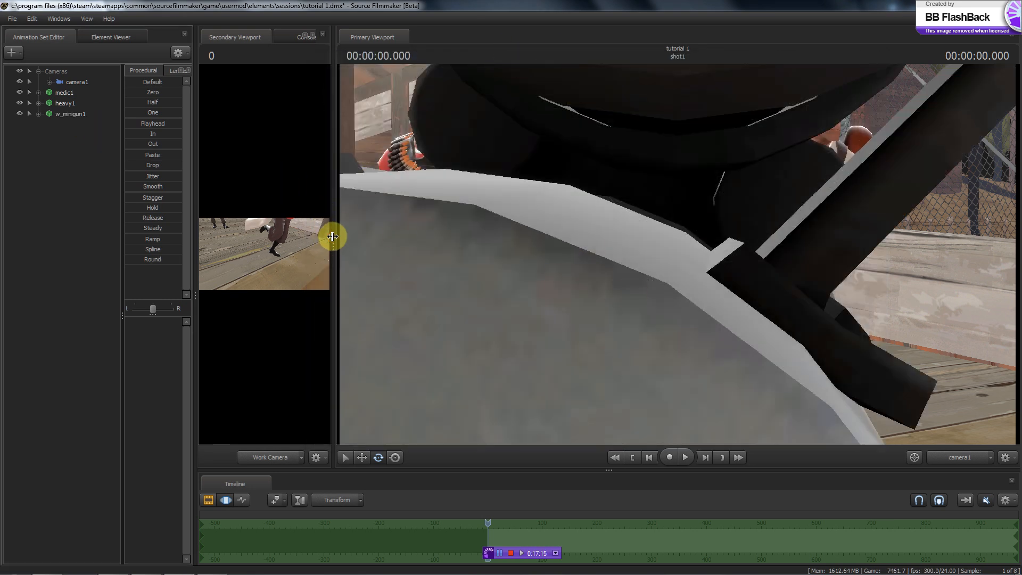
Widen the secondary viewport and bring the minigun, Heavy and Medic into view with the work camera
{"action": "left_click_drag", "start_coordinate": [333, 237], "coordinate": [828, 268]}
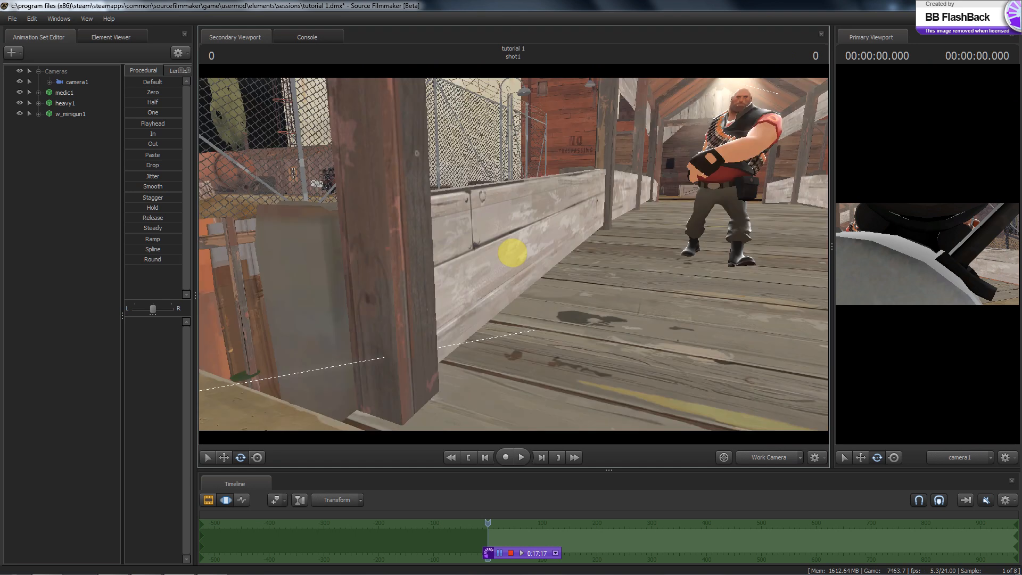
{"action": "key", "text": "s"}
{"action": "mouse_move", "coordinate": [512, 253]}
{"action": "left_mouse_down"}
{"action": "mouse_move", "coordinate": [538, 257]}
{"action": "mouse_move", "coordinate": [538, 267]}
{"action": "mouse_move", "coordinate": [516, 258]}
{"action": "left_mouse_up"}
{"action": "key", "text": "w"}
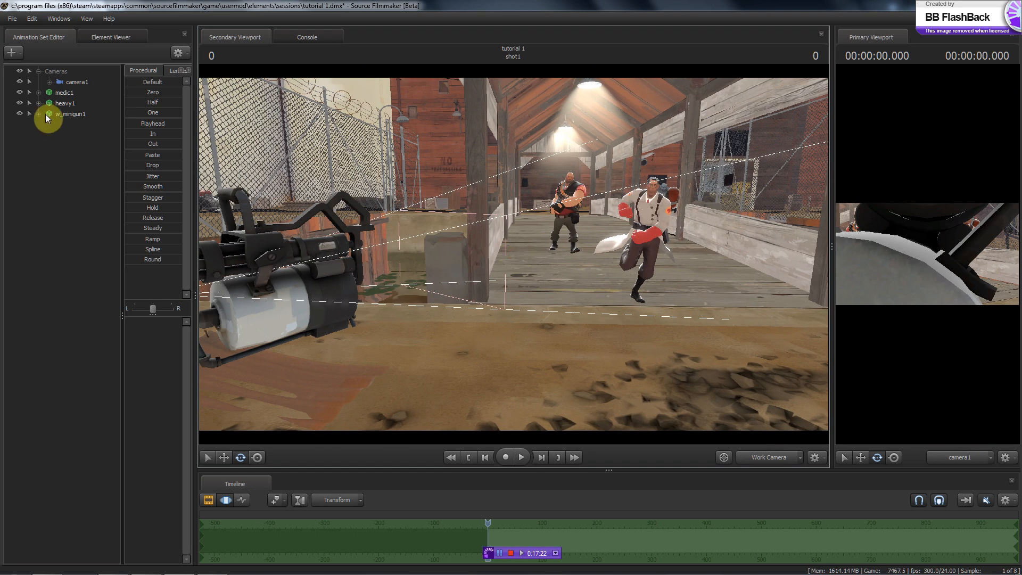
Expand the Heavy's and minigun's control groups and lock the minigun's weapon_bone to the Heavy's weapon_bone
{"action": "left_click", "coordinate": [39, 113]}
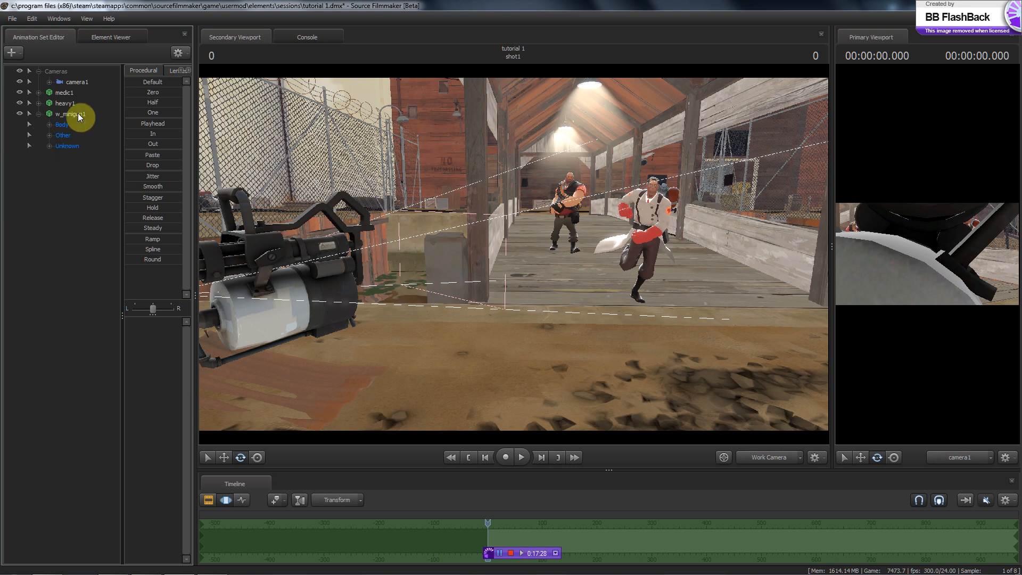
{"action": "left_click", "coordinate": [50, 136]}
{"action": "left_click", "coordinate": [40, 104]}
{"action": "left_click", "coordinate": [49, 167]}
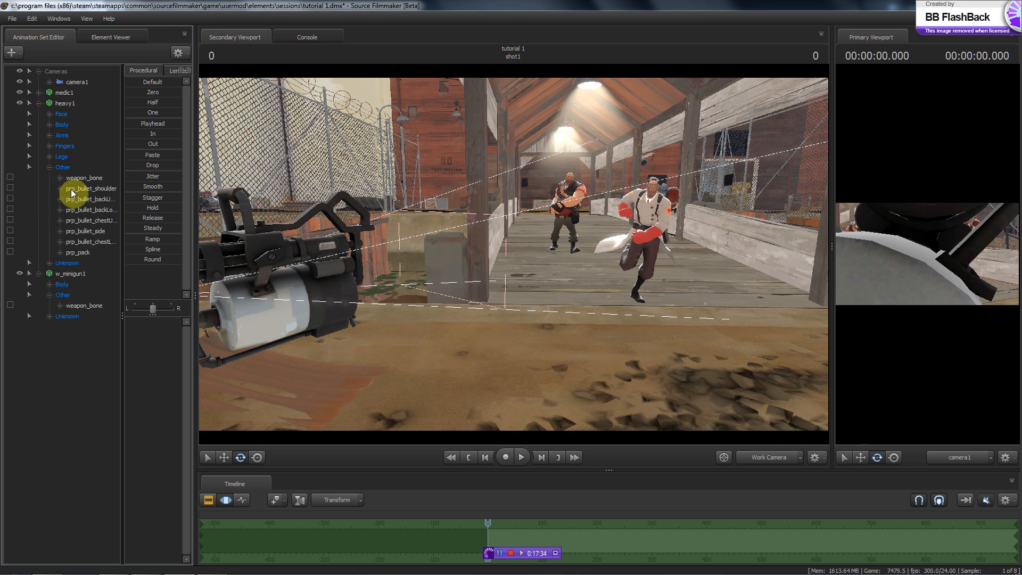
{"action": "left_click", "coordinate": [80, 178]}
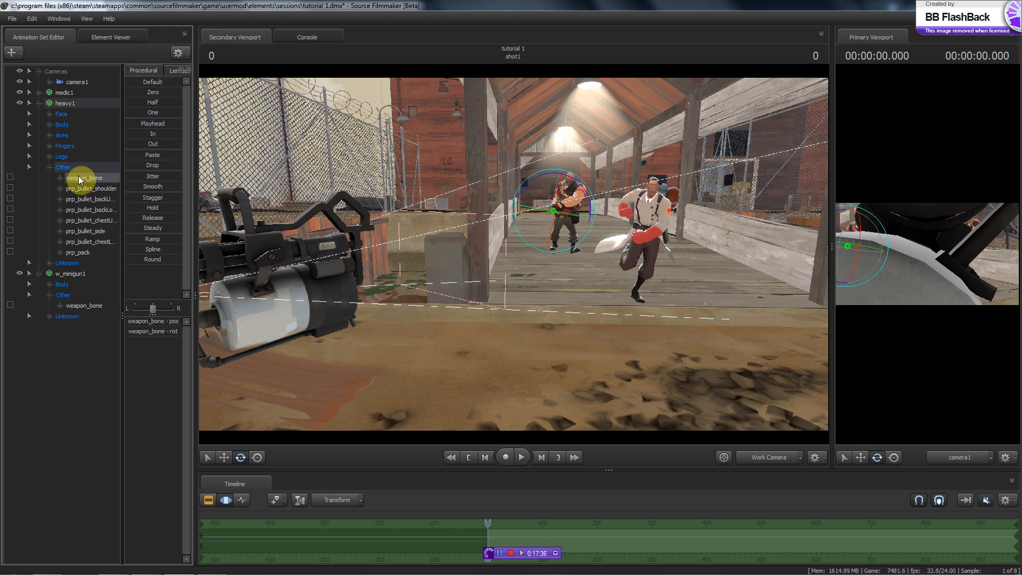
{"action": "left_click", "coordinate": [48, 285]}
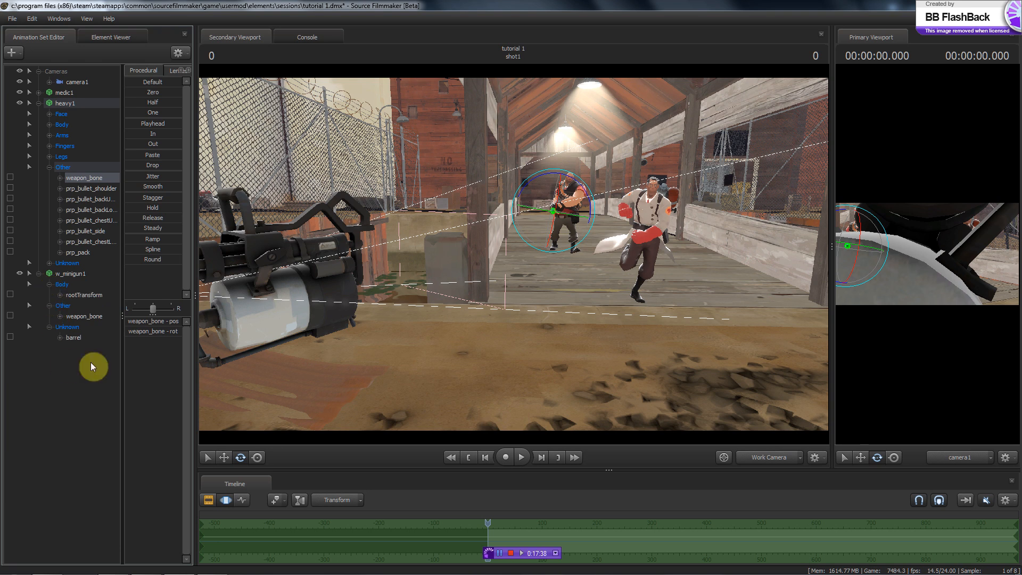
{"action": "left_click", "coordinate": [78, 175]}
{"action": "left_click_drag", "start_coordinate": [82, 178], "coordinate": [81, 321]}
Try snapping the minigun to the Heavy by setting all of its controls fully to Zero
{"action": "left_click_drag", "start_coordinate": [422, 223], "coordinate": [504, 252]}
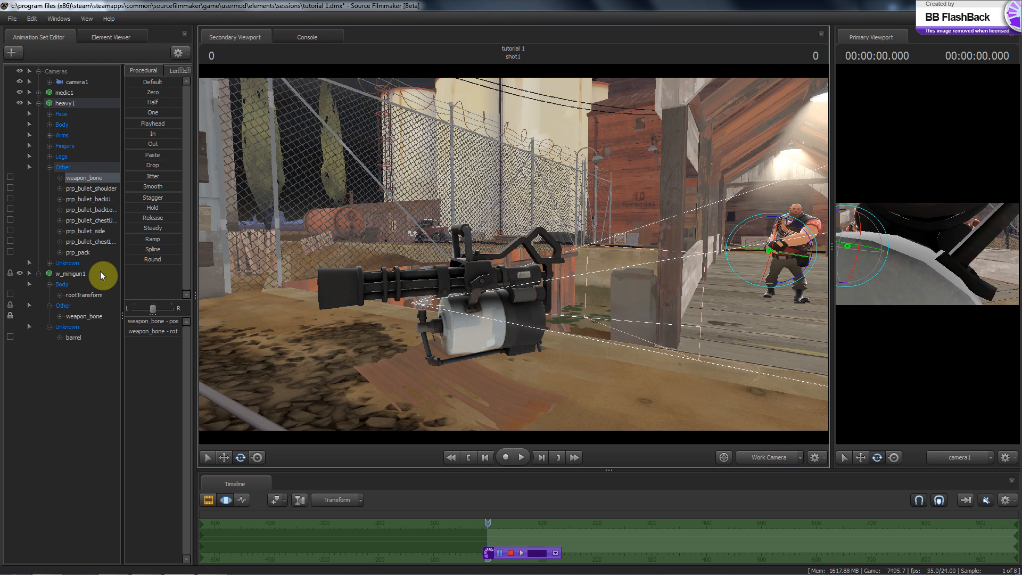
{"action": "left_click", "coordinate": [75, 273]}
{"action": "left_click_drag", "start_coordinate": [573, 264], "coordinate": [510, 254]}
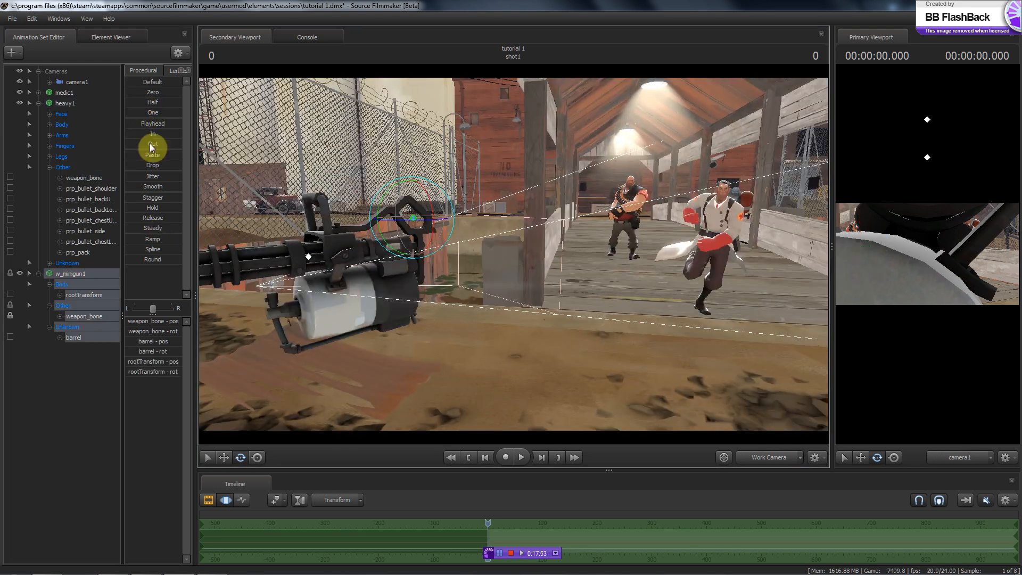
{"action": "left_click_drag", "start_coordinate": [136, 94], "coordinate": [209, 100]}
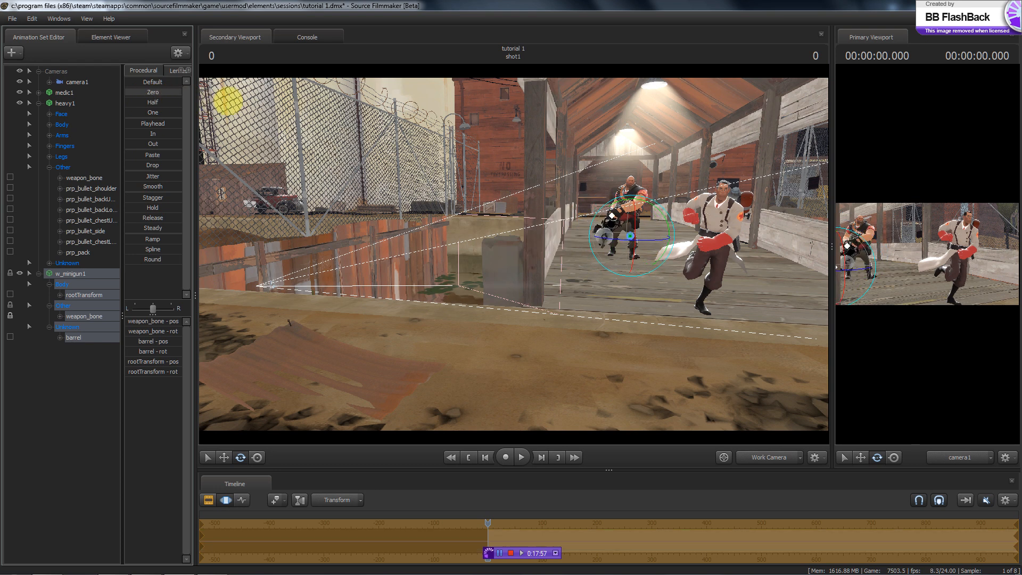
Check the minigun's placement at the Heavy's hands and undo the zeroing
{"action": "mouse_move", "coordinate": [472, 251]}
{"action": "left_mouse_down"}
{"action": "mouse_move", "coordinate": [519, 260]}
{"action": "mouse_move", "coordinate": [468, 266]}
{"action": "mouse_move", "coordinate": [528, 250]}
{"action": "mouse_move", "coordinate": [506, 254]}
{"action": "mouse_move", "coordinate": [516, 251]}
{"action": "mouse_move", "coordinate": [483, 193]}
{"action": "left_mouse_up"}
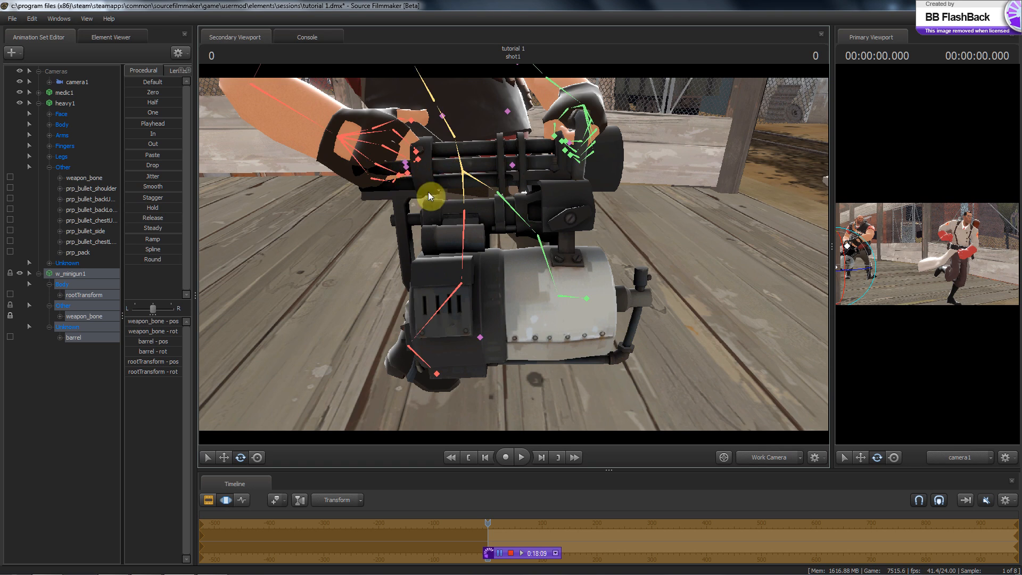
{"action": "left_click", "coordinate": [457, 291]}
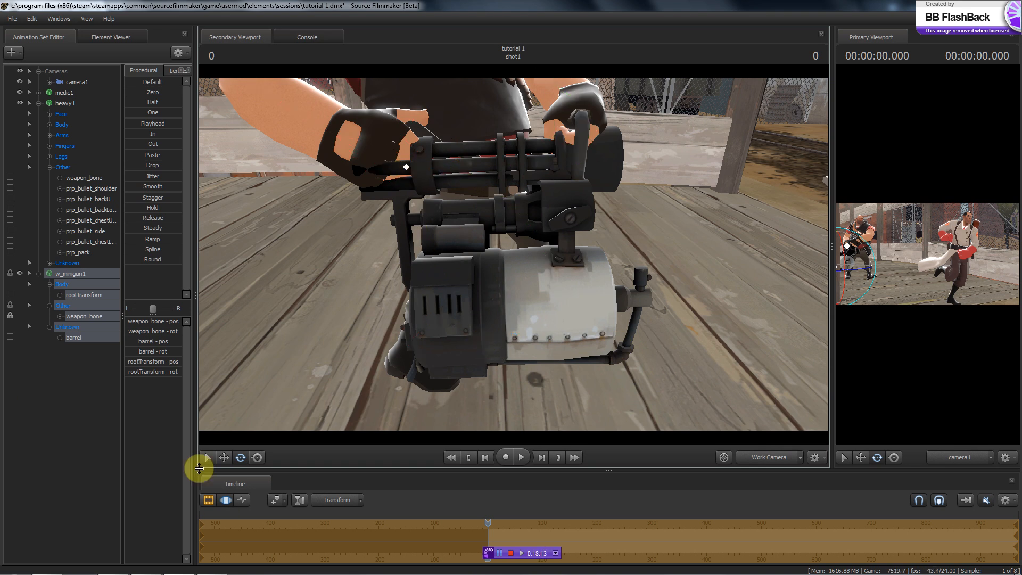
{"action": "key", "text": "ctrl+z"}
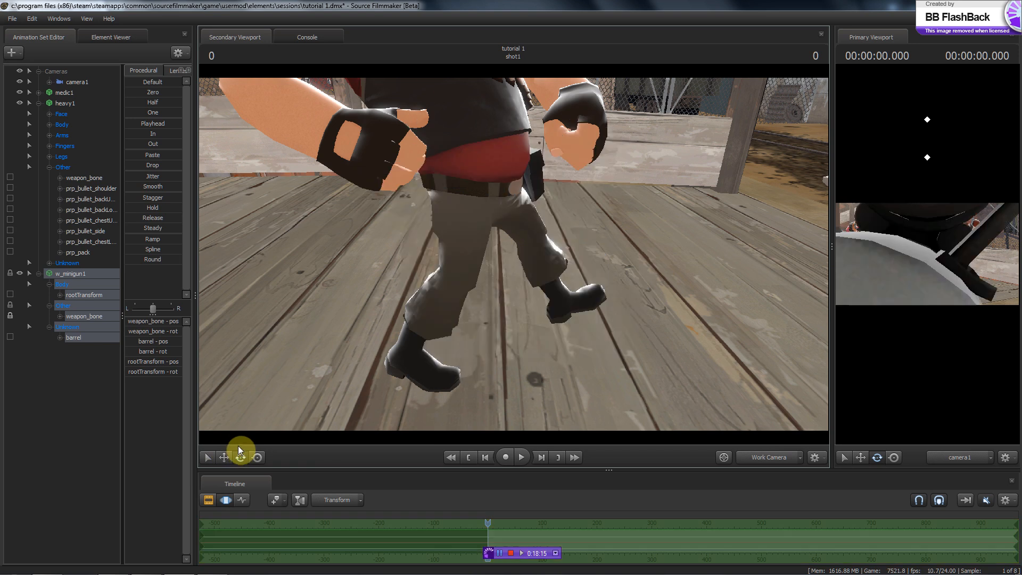
Examine the minigun up close by selecting its barrel, its rootTransform and the whole model in turn
{"action": "left_click_drag", "start_coordinate": [234, 353], "coordinate": [674, 248]}
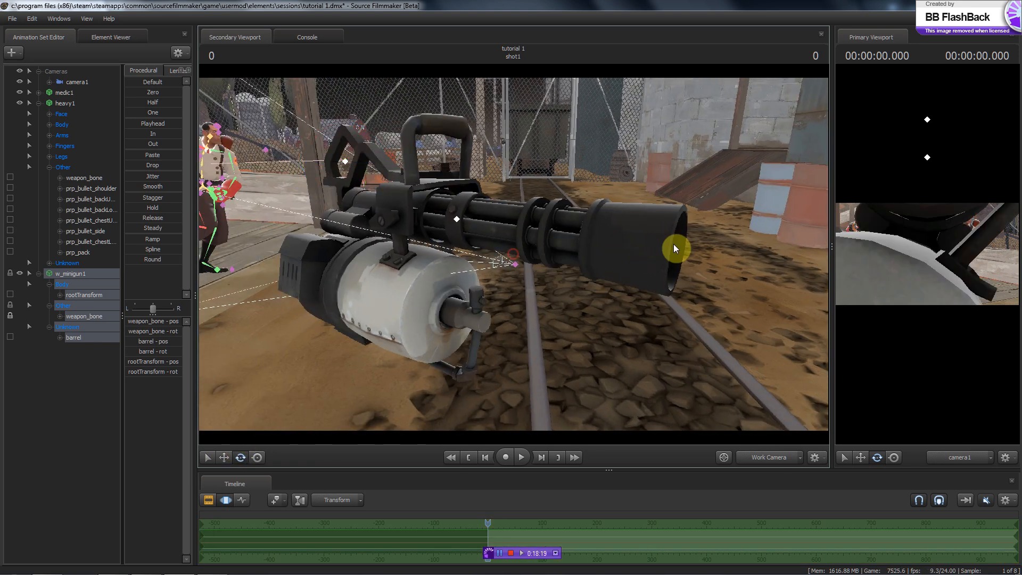
{"action": "key", "text": "e"}
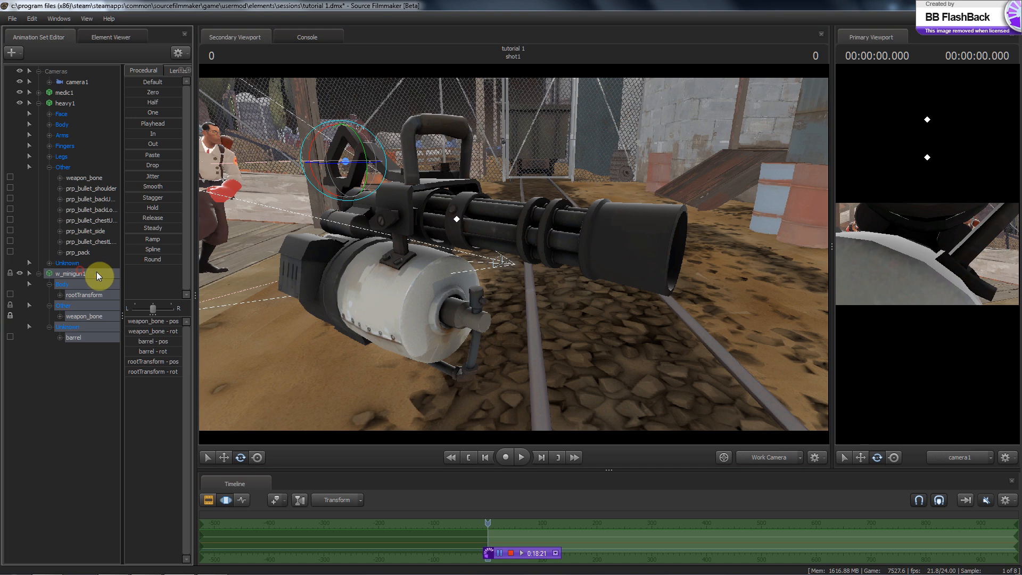
{"action": "left_click_drag", "start_coordinate": [501, 251], "coordinate": [513, 231]}
{"action": "left_click", "coordinate": [58, 339]}
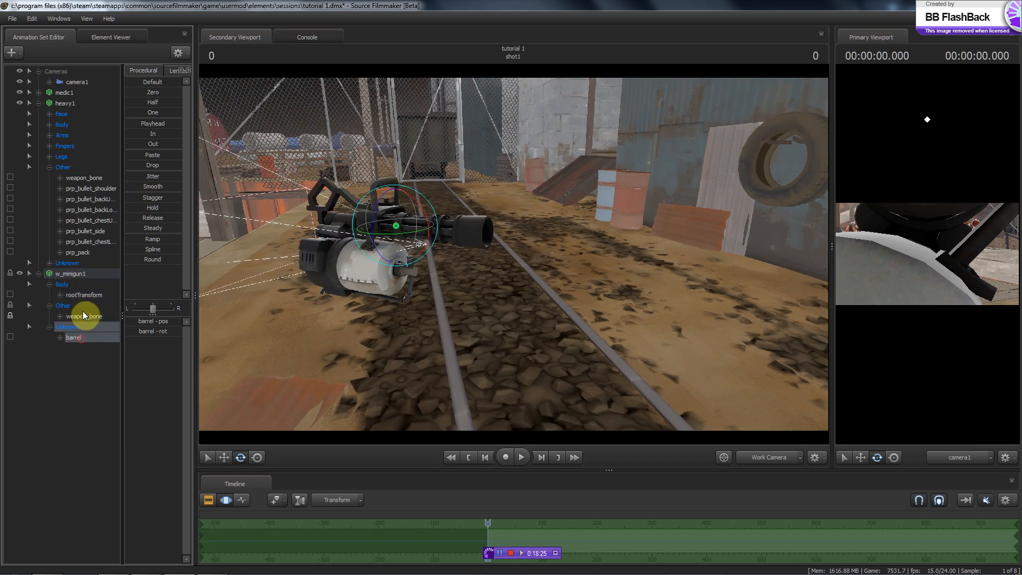
{"action": "left_click", "coordinate": [84, 296]}
{"action": "left_click", "coordinate": [72, 274]}
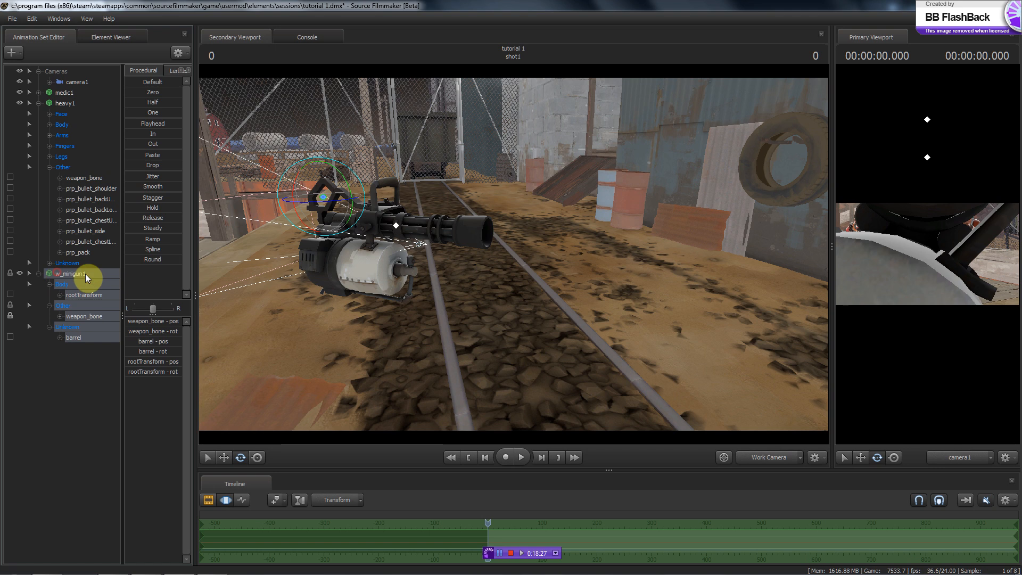
Try rotating the minigun's barrel bone and undo the rotation
{"action": "mouse_move", "coordinate": [515, 242]}
{"action": "left_mouse_down"}
{"action": "mouse_move", "coordinate": [501, 259]}
{"action": "mouse_move", "coordinate": [447, 256]}
{"action": "mouse_move", "coordinate": [522, 257]}
{"action": "mouse_move", "coordinate": [509, 248]}
{"action": "mouse_move", "coordinate": [514, 255]}
{"action": "mouse_move", "coordinate": [484, 280]}
{"action": "mouse_move", "coordinate": [474, 208]}
{"action": "mouse_move", "coordinate": [530, 236]}
{"action": "left_mouse_up"}
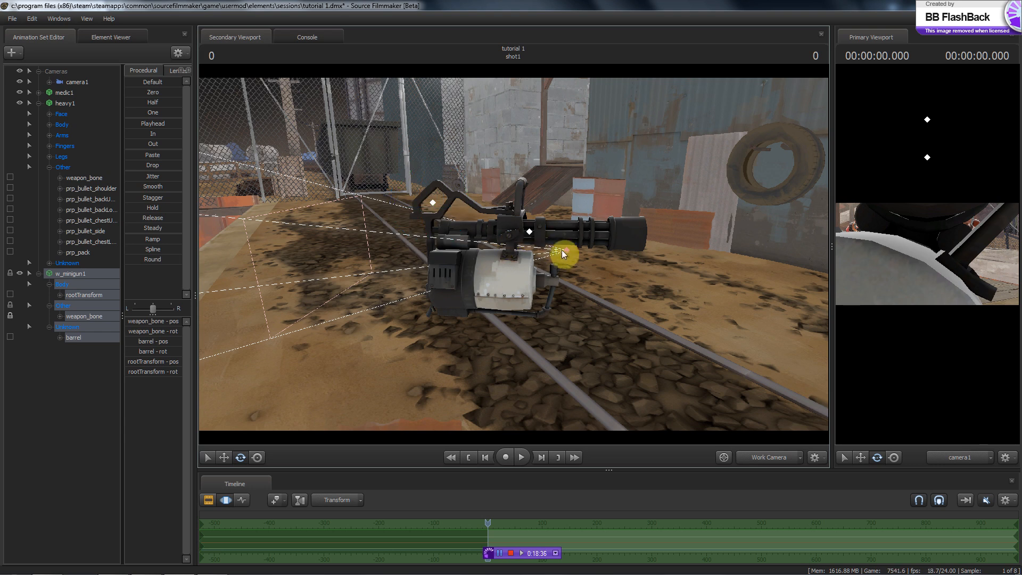
{"action": "left_click", "coordinate": [529, 232], "text": "ctrl"}
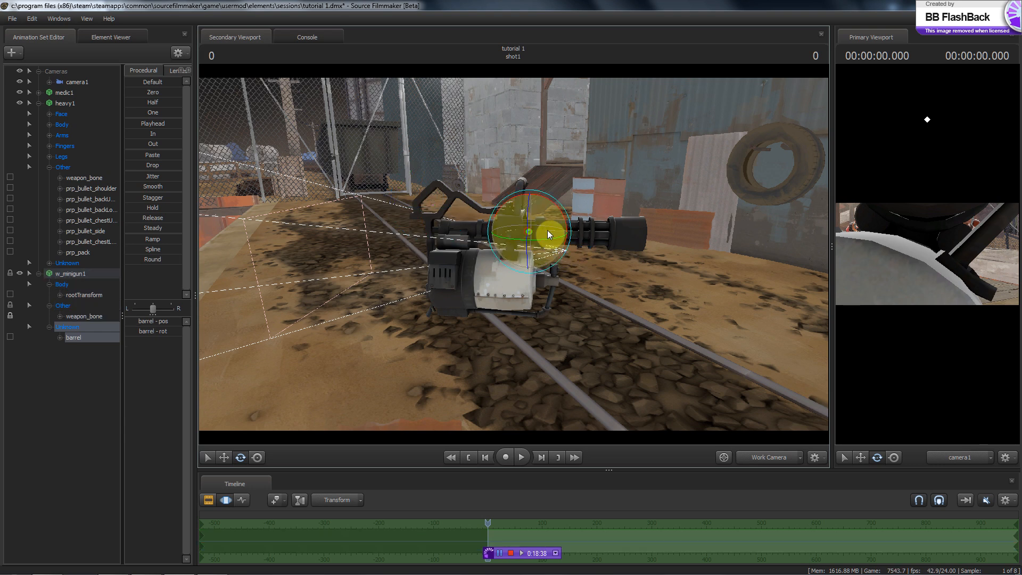
{"action": "mouse_move", "coordinate": [527, 219]}
{"action": "left_mouse_down"}
{"action": "mouse_move", "coordinate": [525, 244]}
{"action": "mouse_move", "coordinate": [526, 208]}
{"action": "mouse_move", "coordinate": [527, 230]}
{"action": "left_mouse_up"}
{"action": "key", "text": "ctrl+z"}
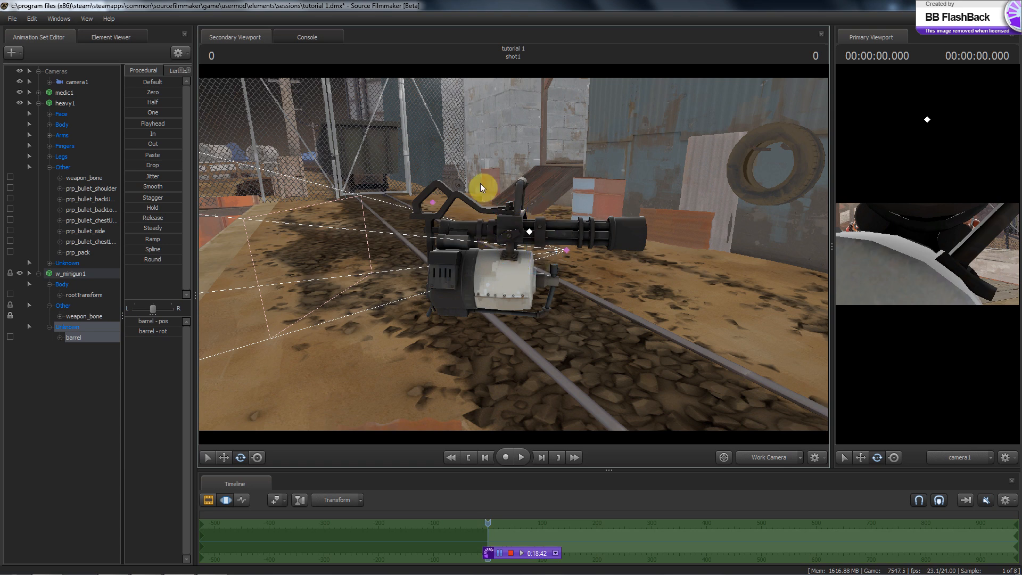
Snap the minigun into the Heavy's hands by setting only its weapon_bone fully to Zero
{"action": "left_click", "coordinate": [51, 273]}
{"action": "left_click", "coordinate": [529, 230]}
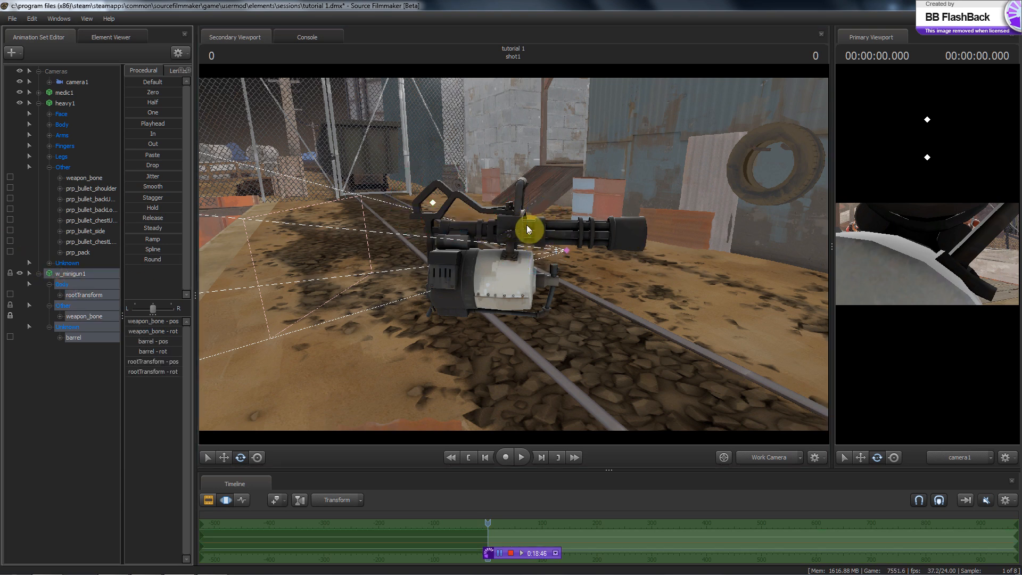
{"action": "left_click", "coordinate": [438, 211]}
{"action": "left_click", "coordinate": [94, 314]}
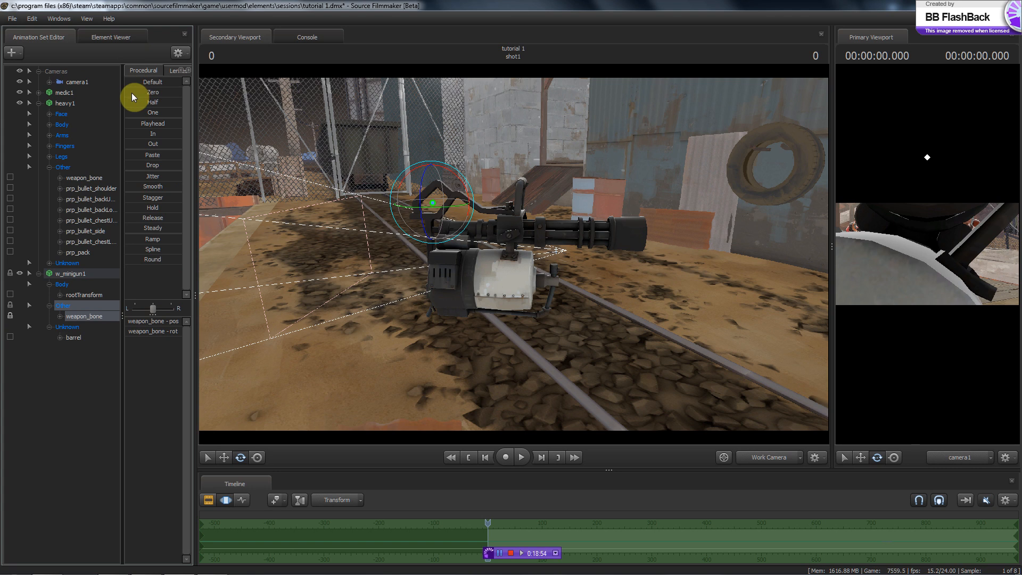
{"action": "left_click", "coordinate": [149, 92]}
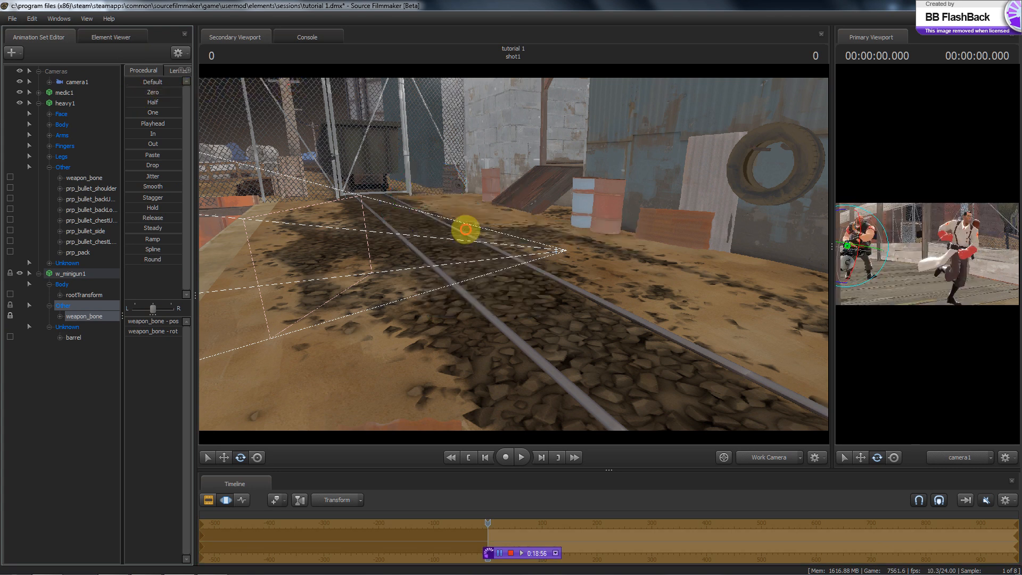
{"action": "left_click_drag", "start_coordinate": [469, 232], "coordinate": [550, 251]}
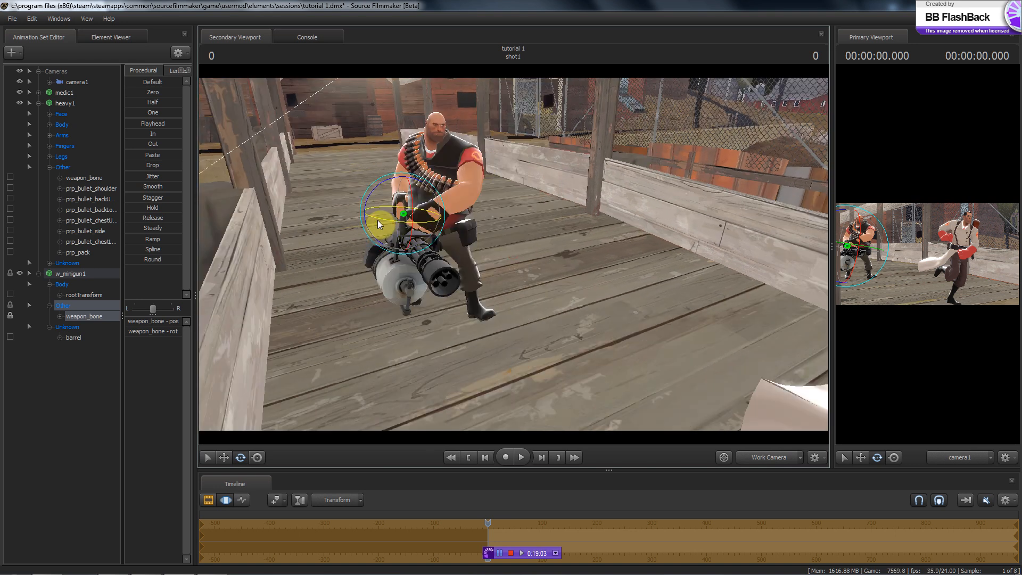
{"action": "left_click_drag", "start_coordinate": [333, 162], "coordinate": [574, 259]}
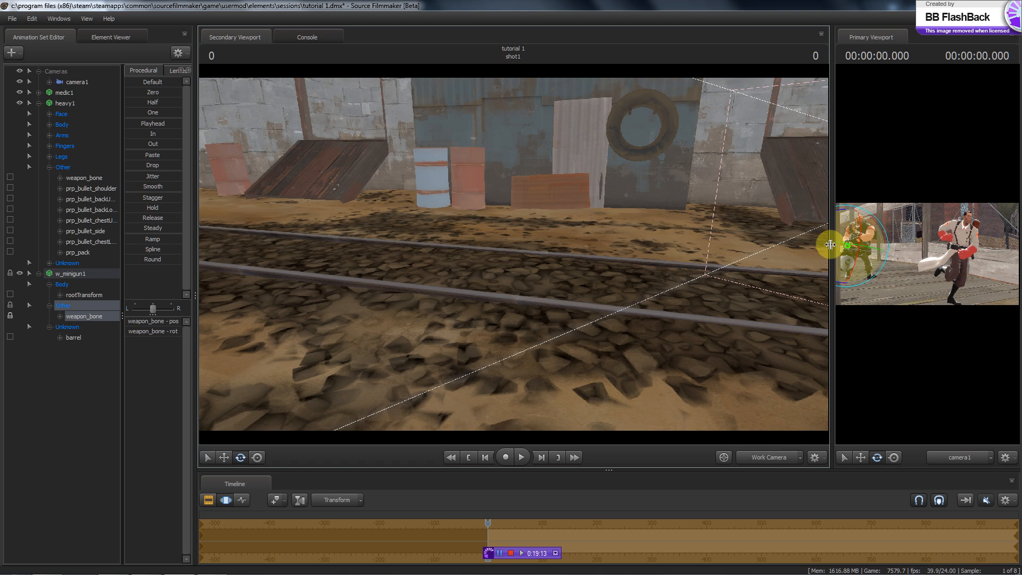
Enlarge the primary viewport and shift the whole heavy1 model sideways on the walkway, slightly closer to the Medic
{"action": "left_click_drag", "start_coordinate": [832, 244], "coordinate": [394, 273]}
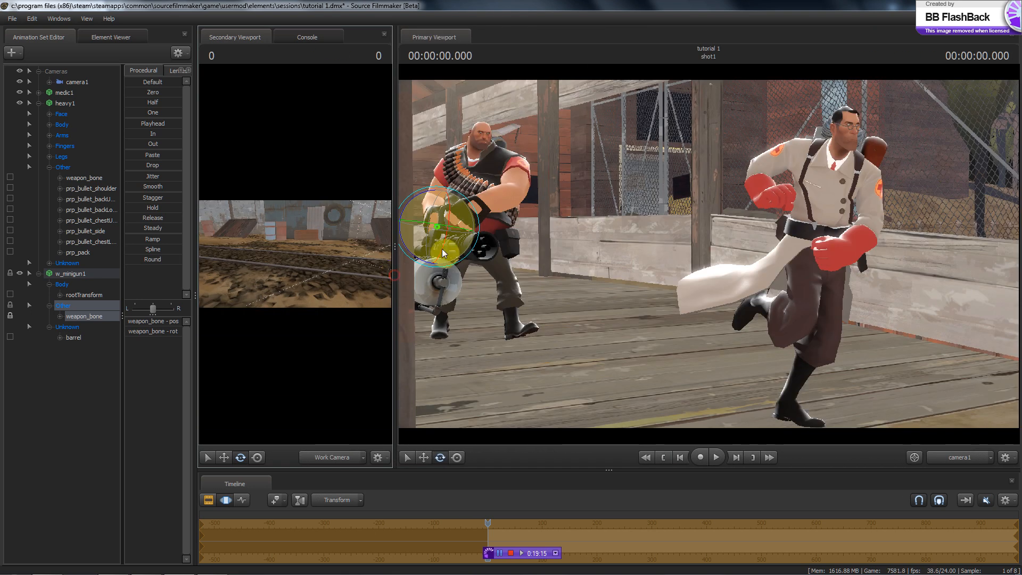
{"action": "left_click_drag", "start_coordinate": [444, 238], "coordinate": [449, 240]}
{"action": "left_click", "coordinate": [64, 102]}
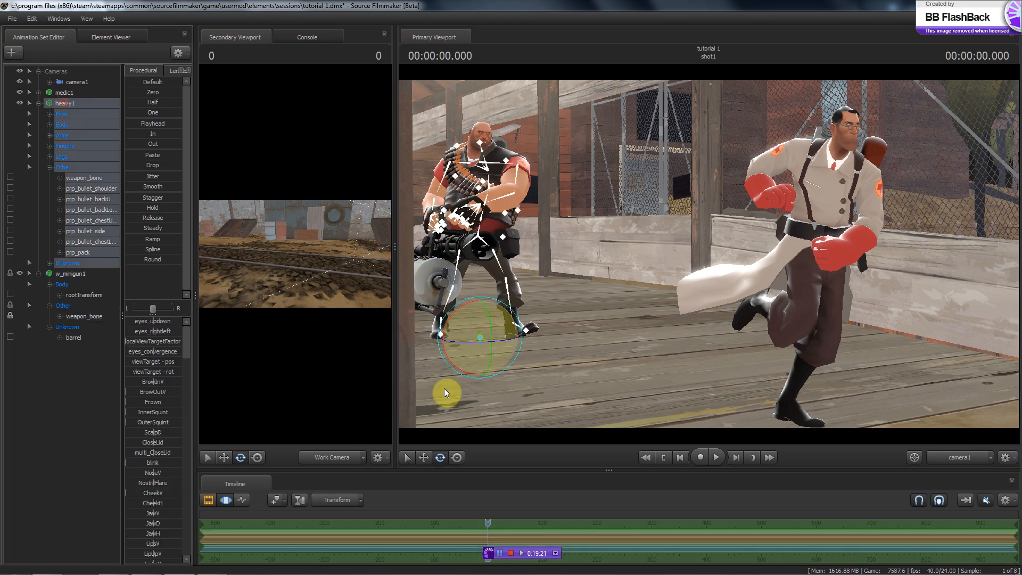
{"action": "left_click_drag", "start_coordinate": [469, 334], "coordinate": [491, 358]}
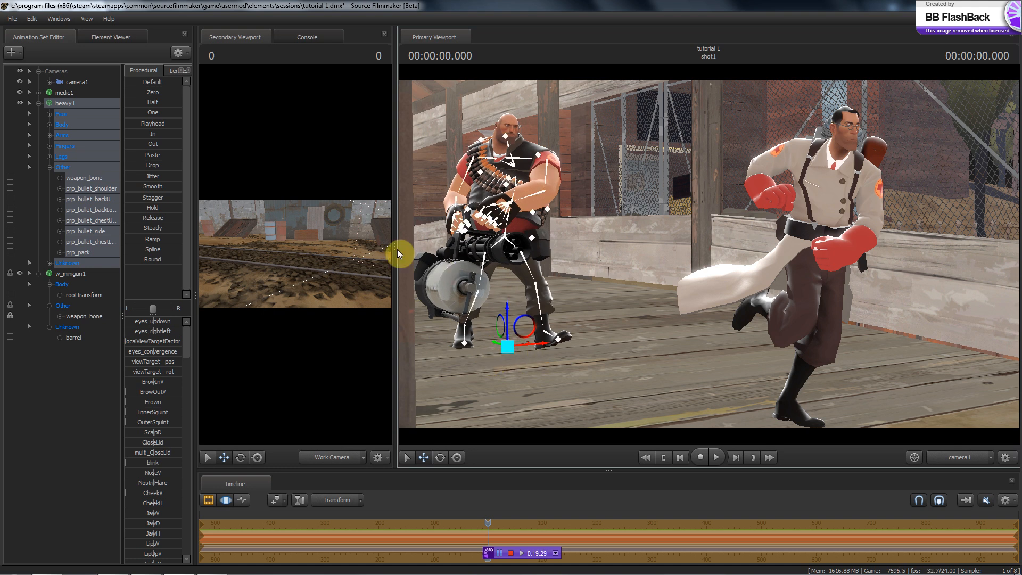
{"action": "left_click", "coordinate": [47, 389]}
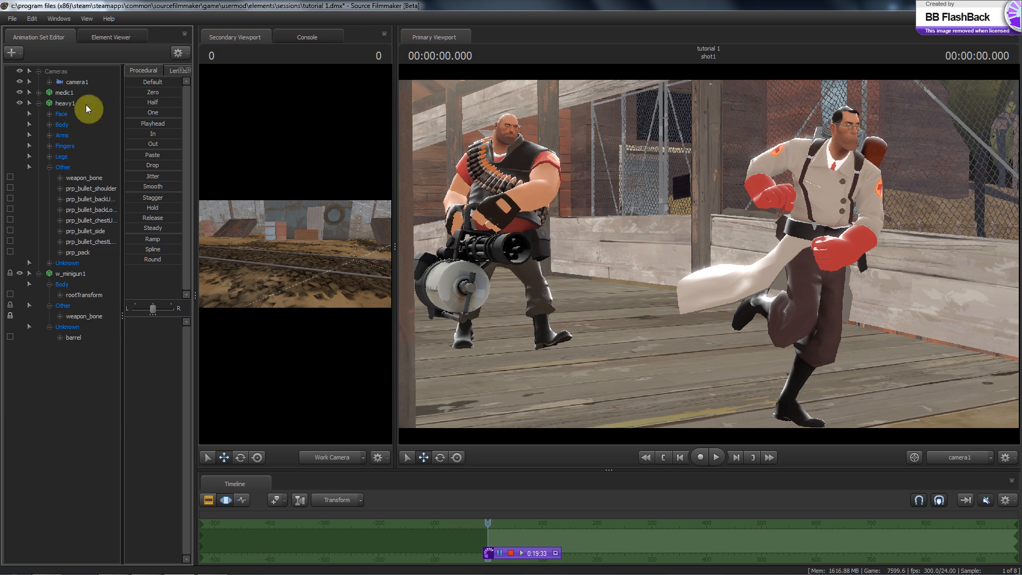
{"action": "left_click", "coordinate": [62, 103]}
{"action": "left_click_drag", "start_coordinate": [541, 343], "coordinate": [491, 344]}
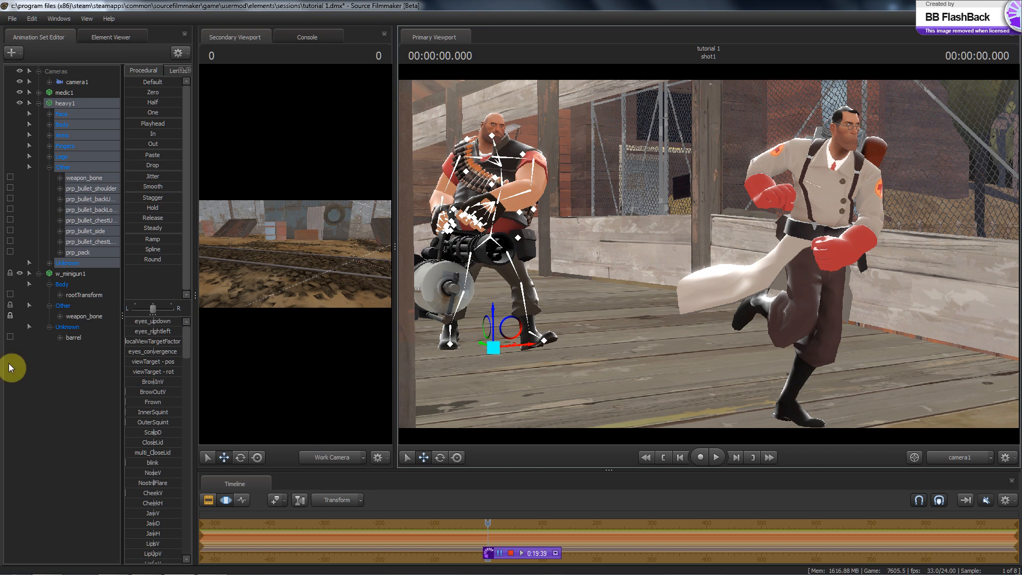
Collapse the control lists of heavy1 and w_minigun1 in the animation set tree
{"action": "left_click", "coordinate": [39, 101]}
{"action": "left_click", "coordinate": [81, 228]}
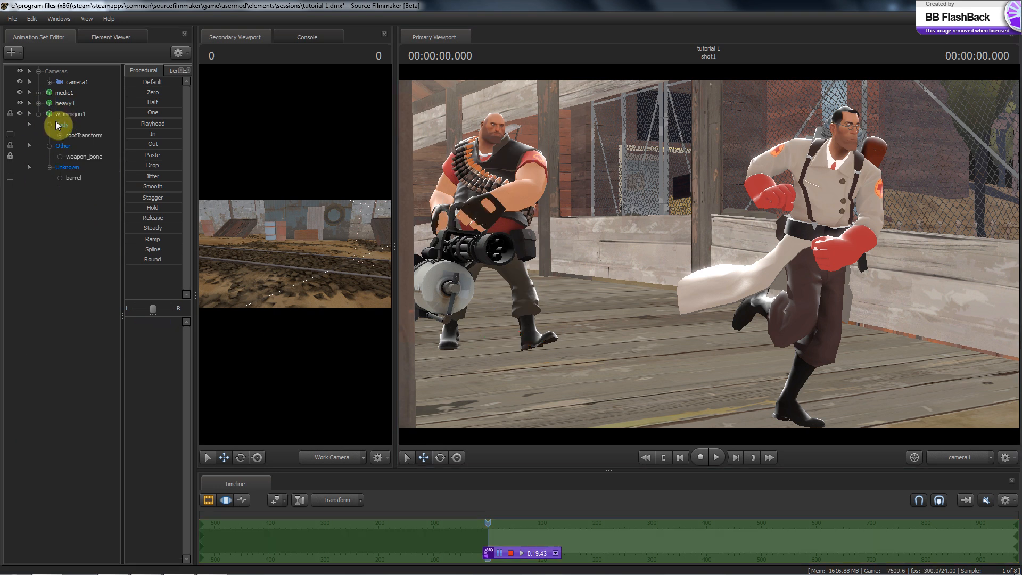
{"action": "left_click", "coordinate": [39, 113]}
Start creating an animation set for a new model and filter the model files by "medigun"
{"action": "right_click", "coordinate": [29, 238]}
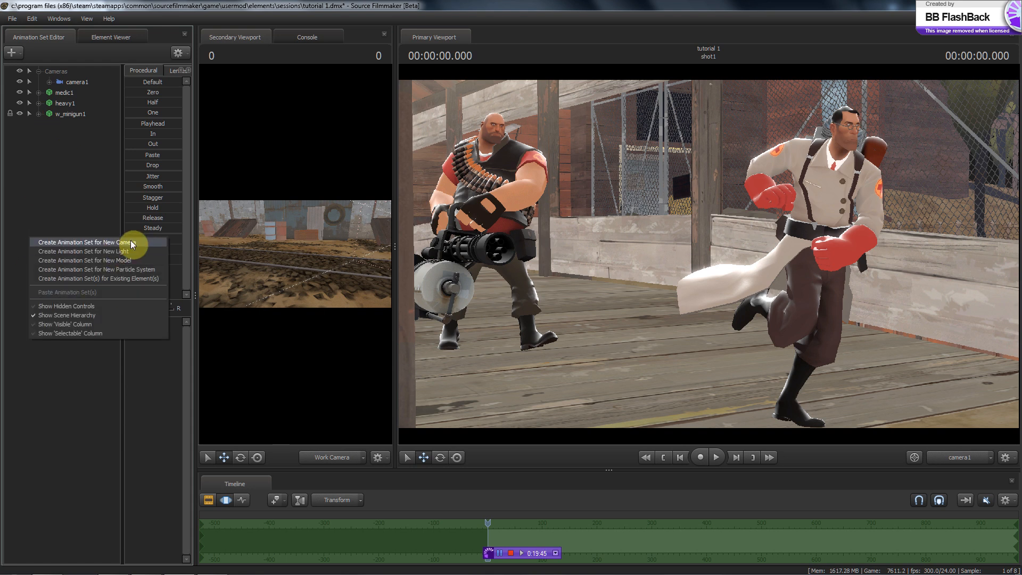
{"action": "left_click", "coordinate": [132, 260]}
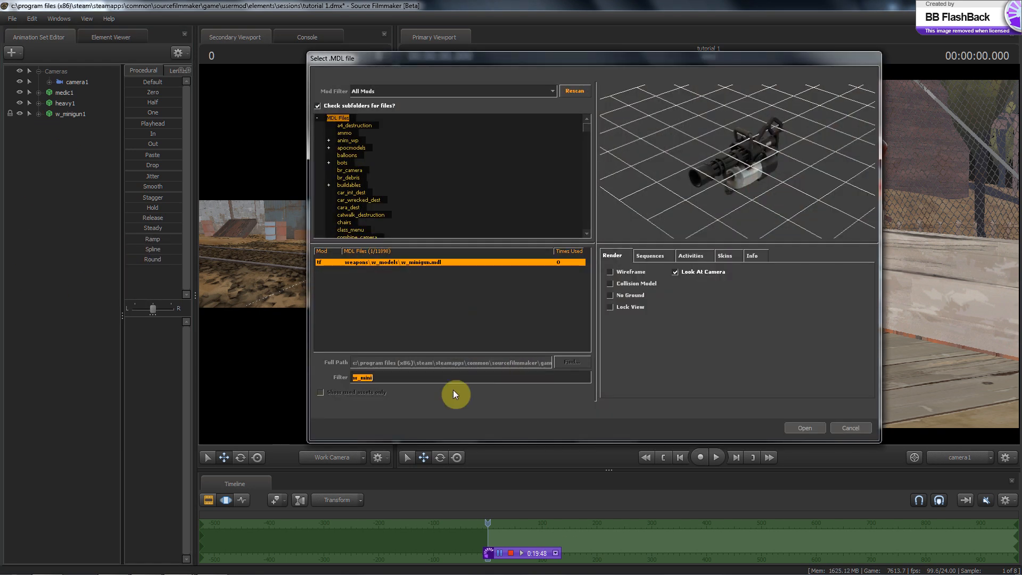
{"action": "type", "text": "medi"}
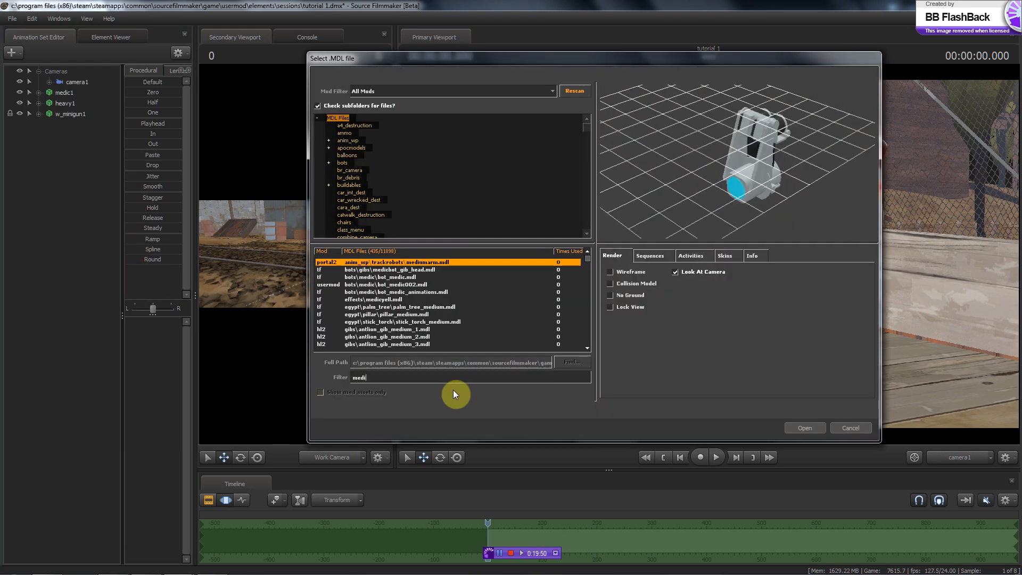
{"action": "type", "text": "g"}
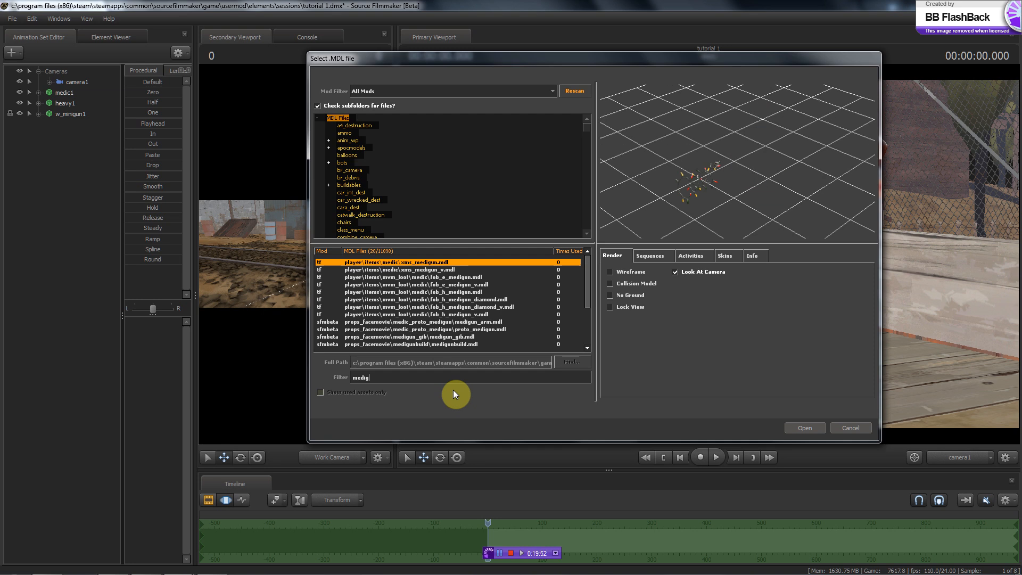
{"action": "type", "text": "un"}
Preview the medigun models and load weapons\w_models\w_medigun.mdl into the scene
{"action": "key", "text": "Down"}
{"action": "key", "text": "Down"}
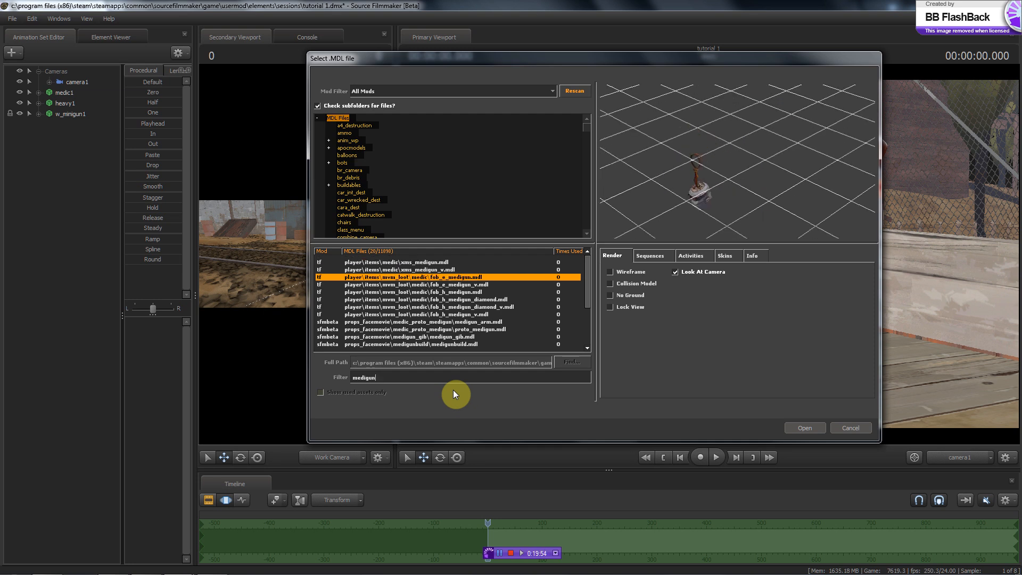
{"action": "key", "text": "Down"}
{"action": "key", "text": "Down"}
{"action": "key", "text": "Down"}
{"action": "key", "text": "Down"}
{"action": "key", "text": "Down"}
{"action": "key", "text": "Down"}
{"action": "key", "text": "Down"}
{"action": "key", "text": "Down"}
{"action": "key", "text": "Down"}
{"action": "key", "text": "Down"}
{"action": "key", "text": "Down"}
{"action": "key", "text": "Down"}
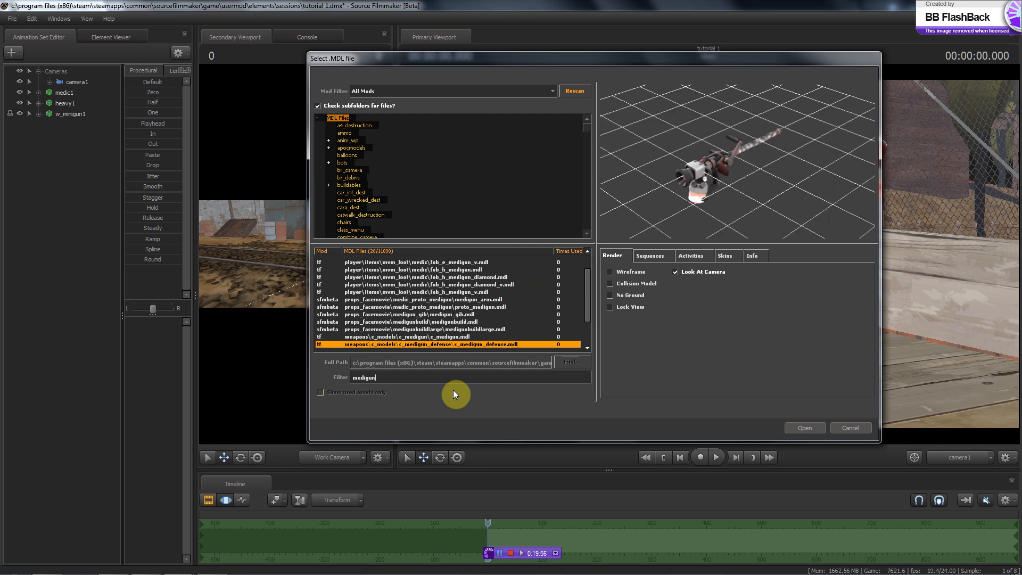
{"action": "key", "text": "Down"}
{"action": "key", "text": "Down"}
{"action": "key", "text": "Down"}
{"action": "key", "text": "Down"}
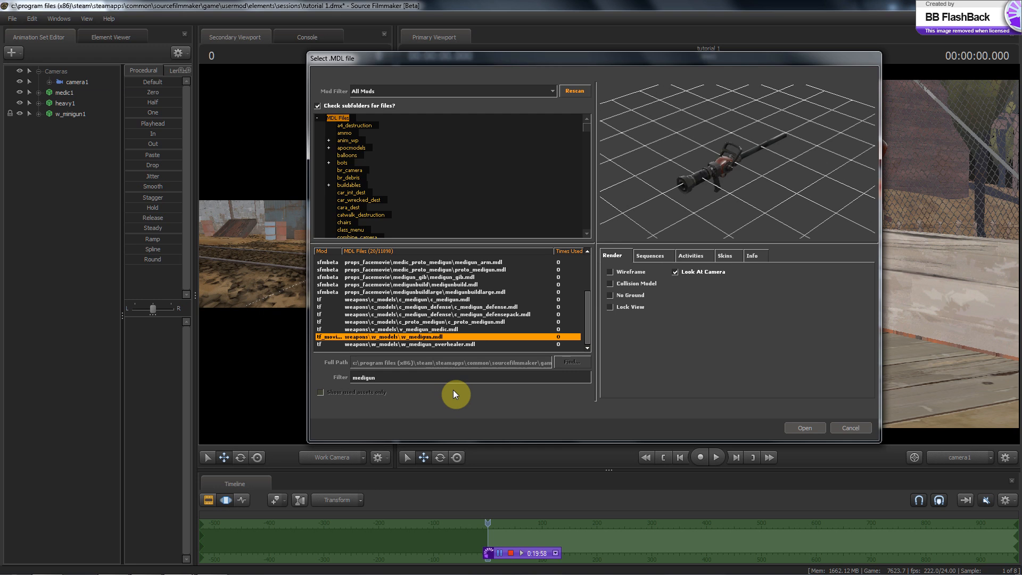
{"action": "key", "text": "Up"}
{"action": "key", "text": "Up"}
{"action": "key", "text": "Up"}
{"action": "key", "text": "Up"}
{"action": "key", "text": "Up"}
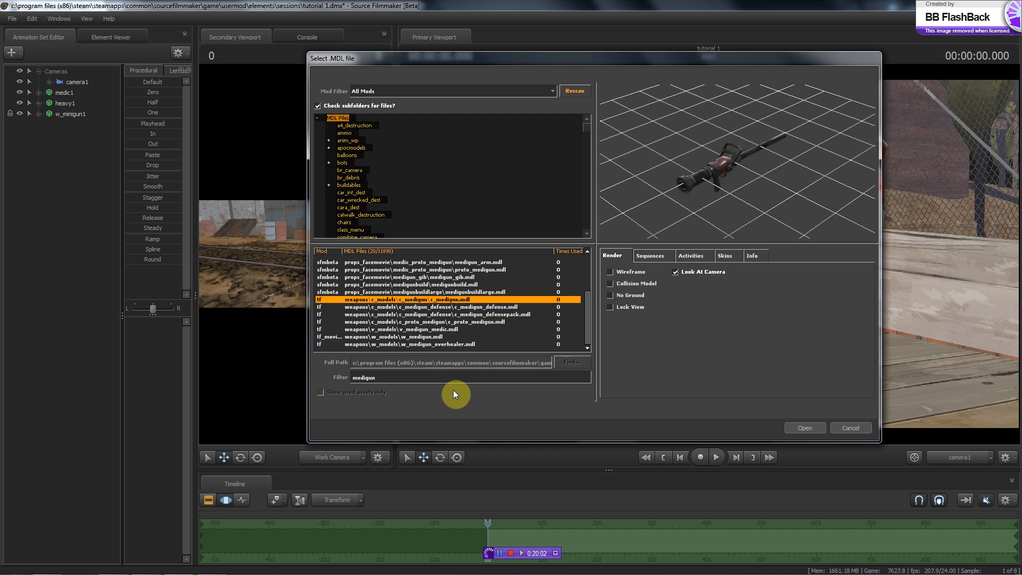
{"action": "left_click", "coordinate": [438, 337]}
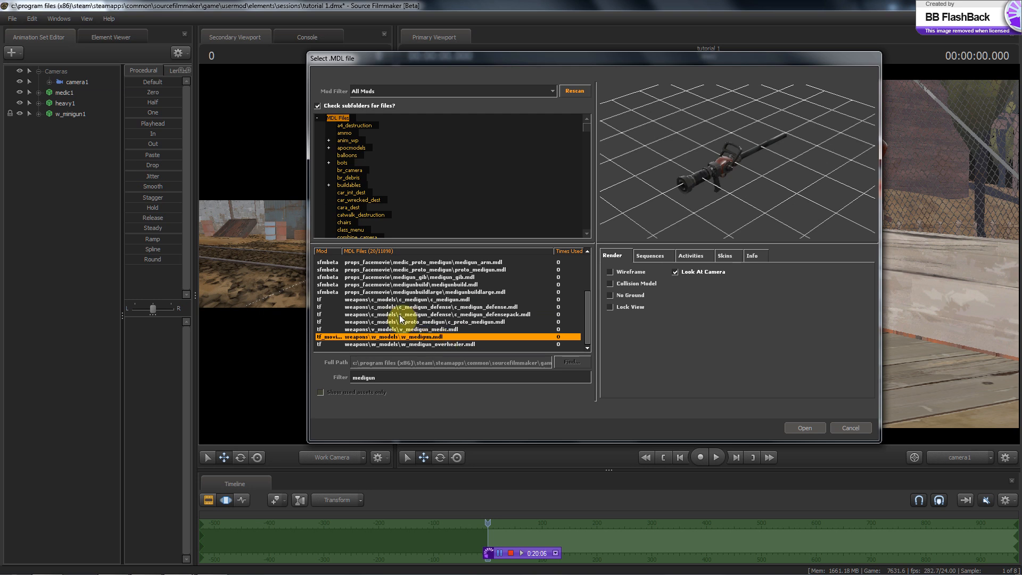
{"action": "left_click", "coordinate": [802, 428]}
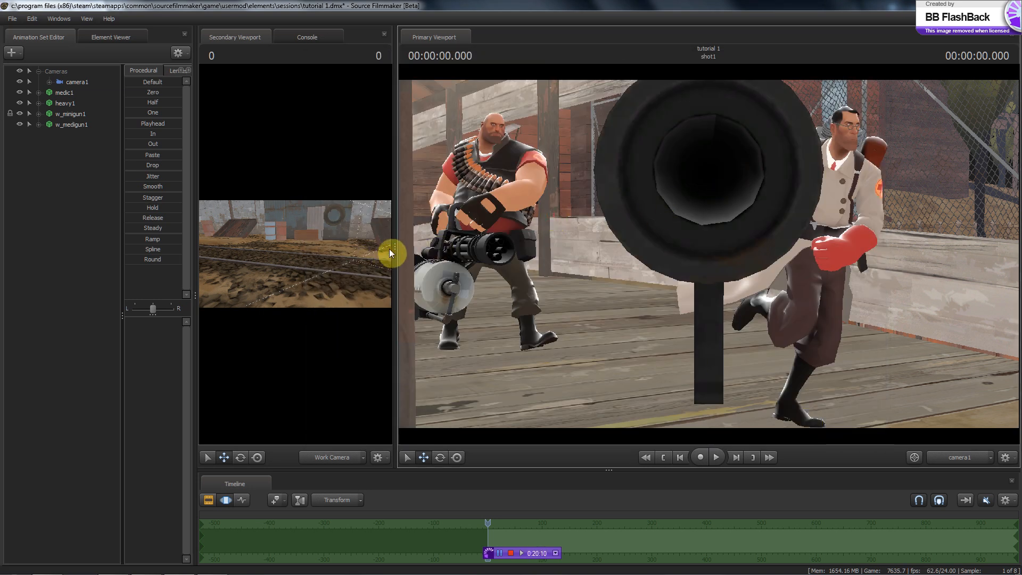
Enlarge the secondary viewport and inspect the new medigun and its bones from the side
{"action": "left_click_drag", "start_coordinate": [394, 247], "coordinate": [803, 256]}
{"action": "left_click_drag", "start_coordinate": [416, 317], "coordinate": [459, 251]}
{"action": "left_click_drag", "start_coordinate": [510, 255], "coordinate": [656, 273]}
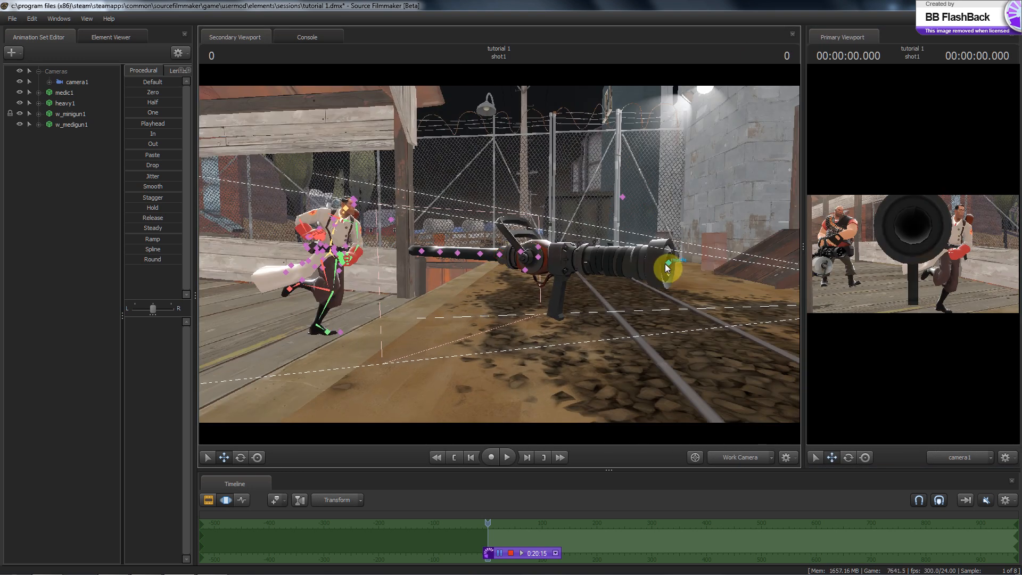
{"action": "left_click", "coordinate": [413, 364]}
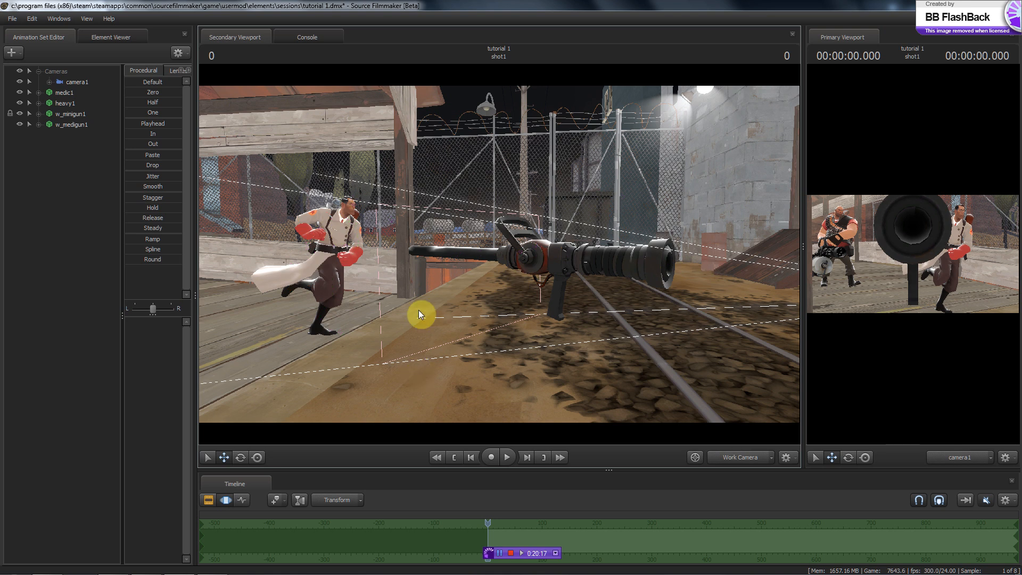
{"action": "left_click_drag", "start_coordinate": [418, 315], "coordinate": [499, 254]}
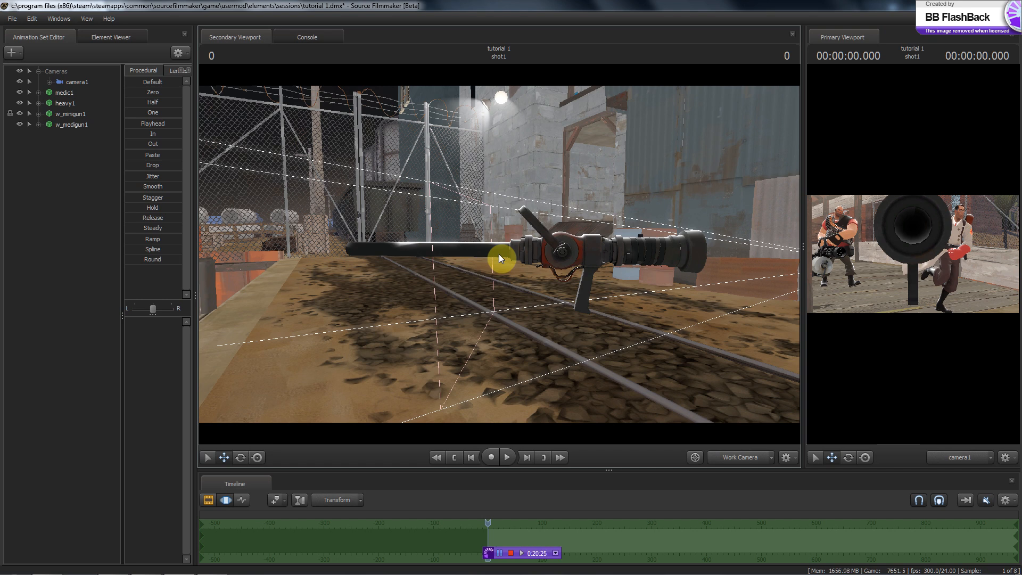
{"action": "left_click", "coordinate": [691, 245]}
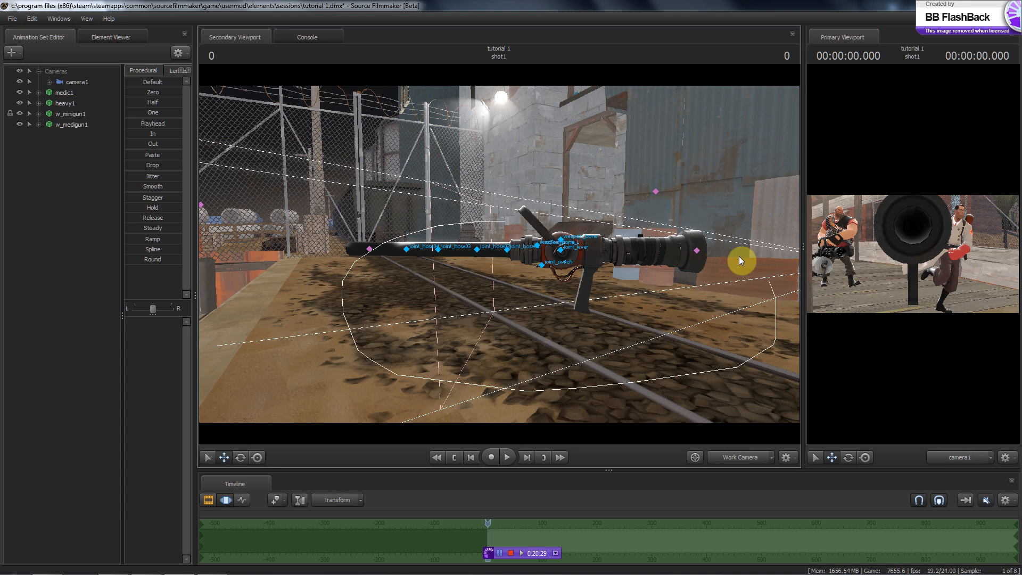
{"action": "left_click", "coordinate": [484, 228]}
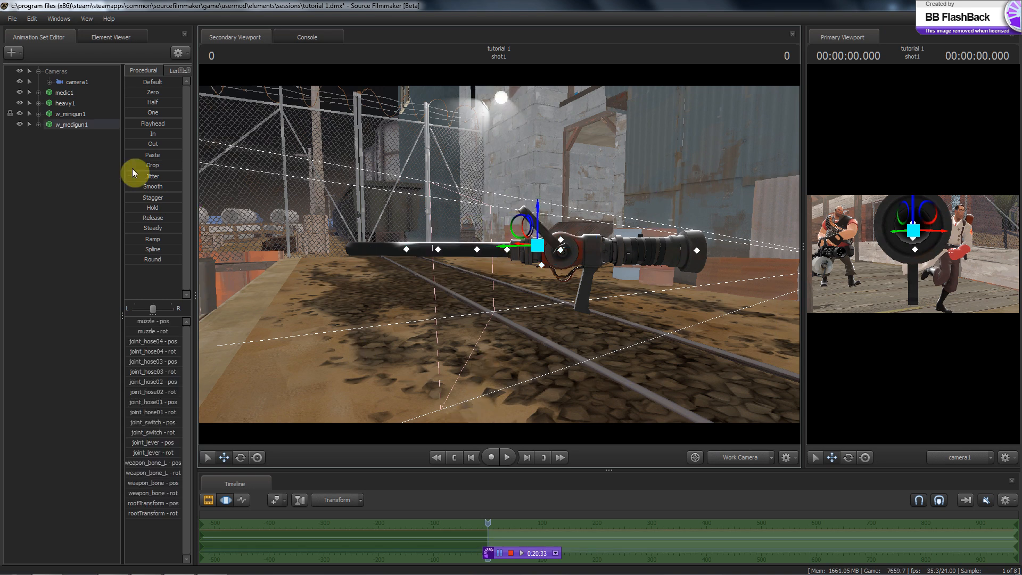
{"action": "left_click", "coordinate": [100, 168]}
{"action": "left_click_drag", "start_coordinate": [587, 197], "coordinate": [499, 254]}
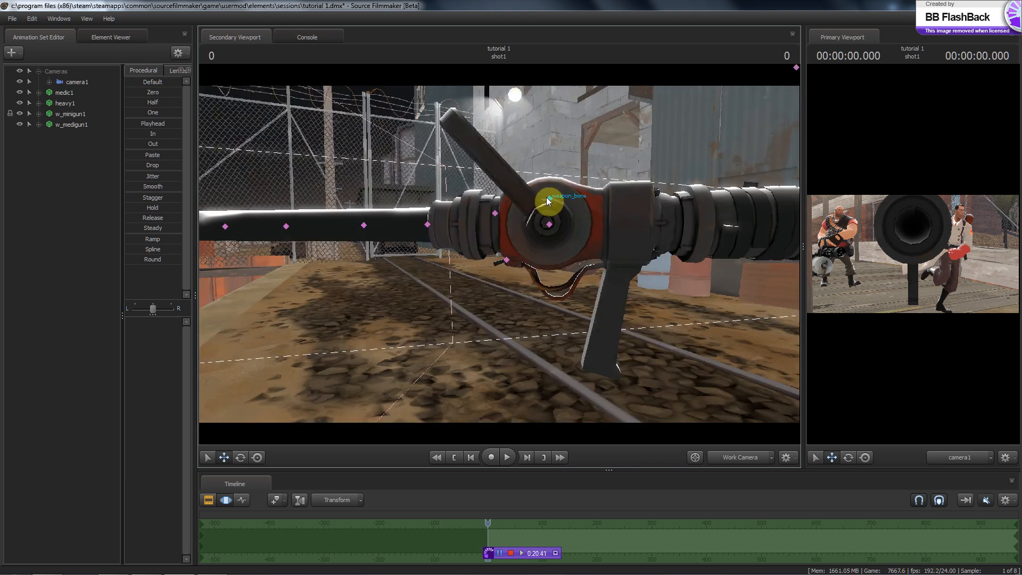
Compare the positions of the medigun's weapon_bone and weapon_bone_L by selecting each in turn
{"action": "left_click", "coordinate": [546, 198]}
{"action": "left_click", "coordinate": [492, 213]}
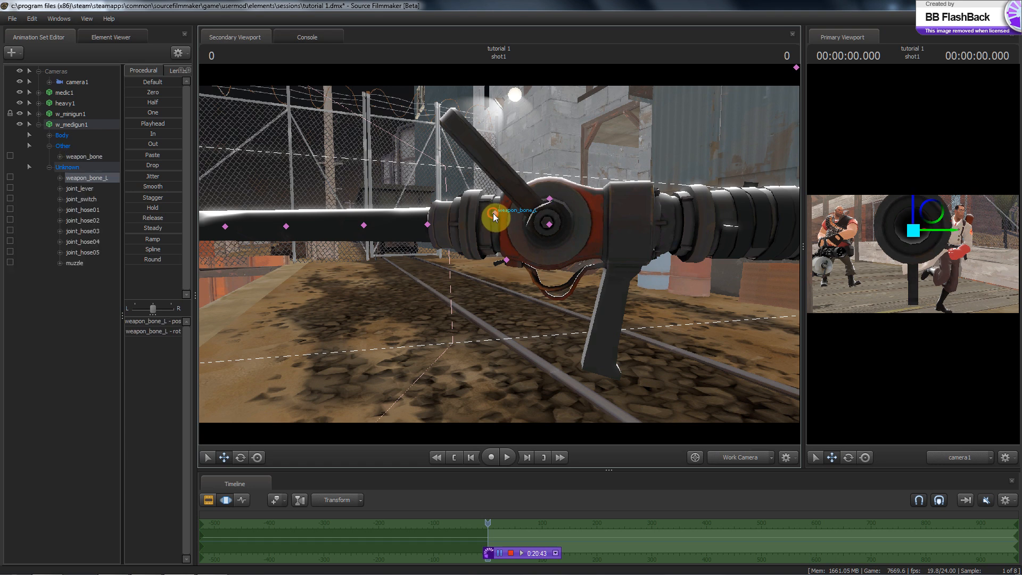
{"action": "left_click", "coordinate": [549, 198]}
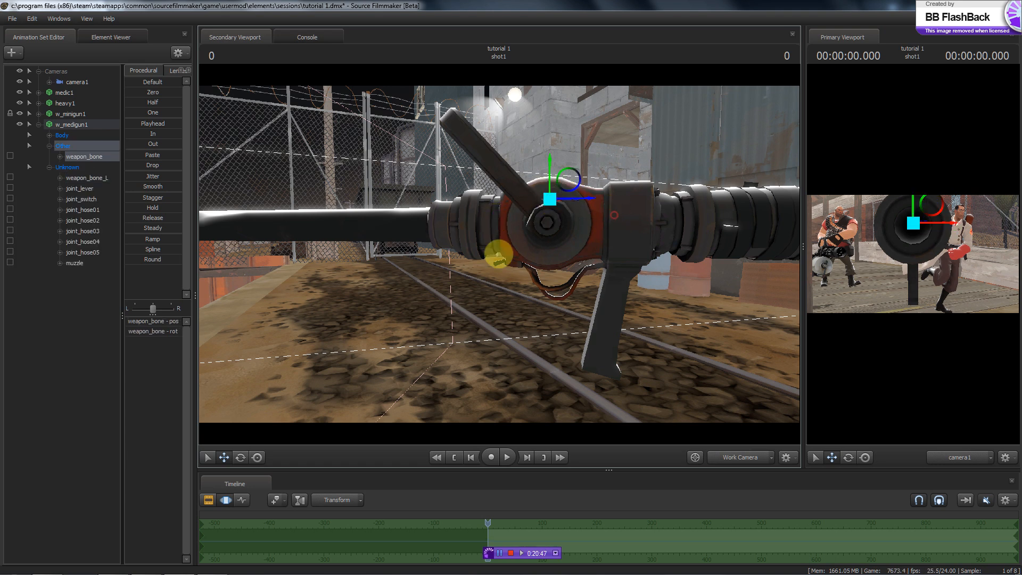
{"action": "mouse_move", "coordinate": [499, 254]}
{"action": "left_mouse_down"}
{"action": "mouse_move", "coordinate": [475, 258]}
{"action": "mouse_move", "coordinate": [499, 254]}
{"action": "left_mouse_up"}
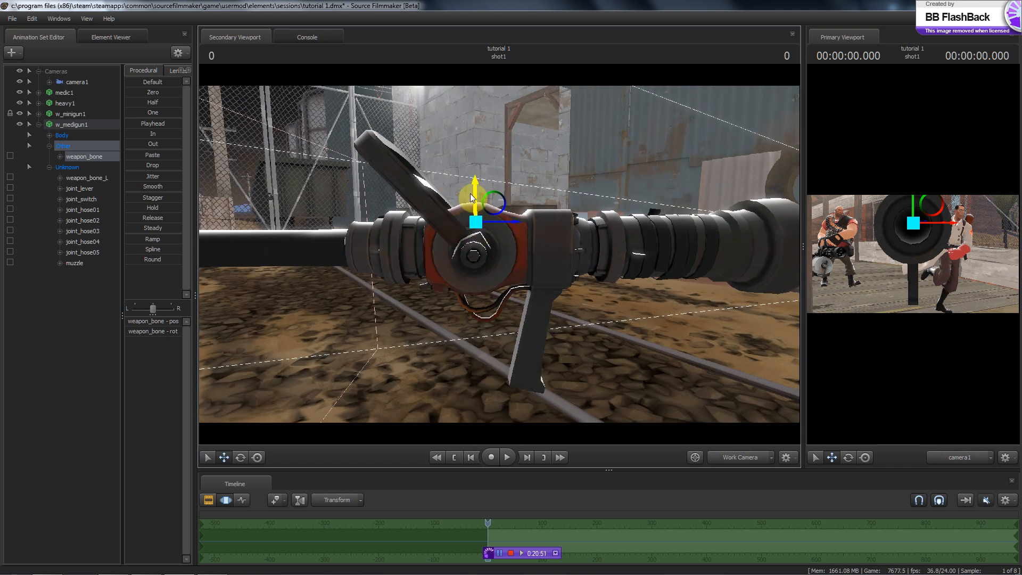
{"action": "left_click_drag", "start_coordinate": [496, 249], "coordinate": [498, 254]}
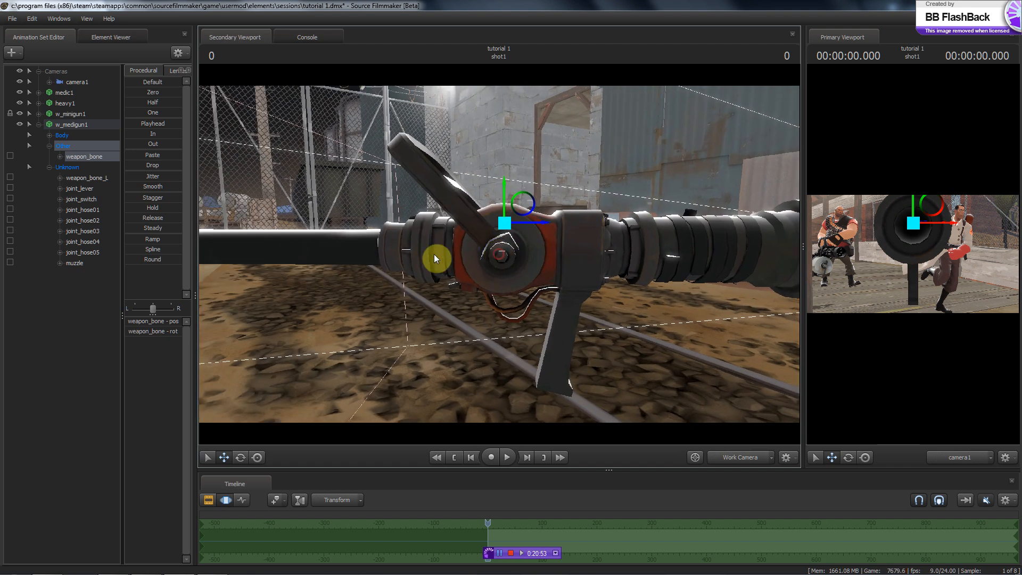
{"action": "left_click", "coordinate": [453, 244]}
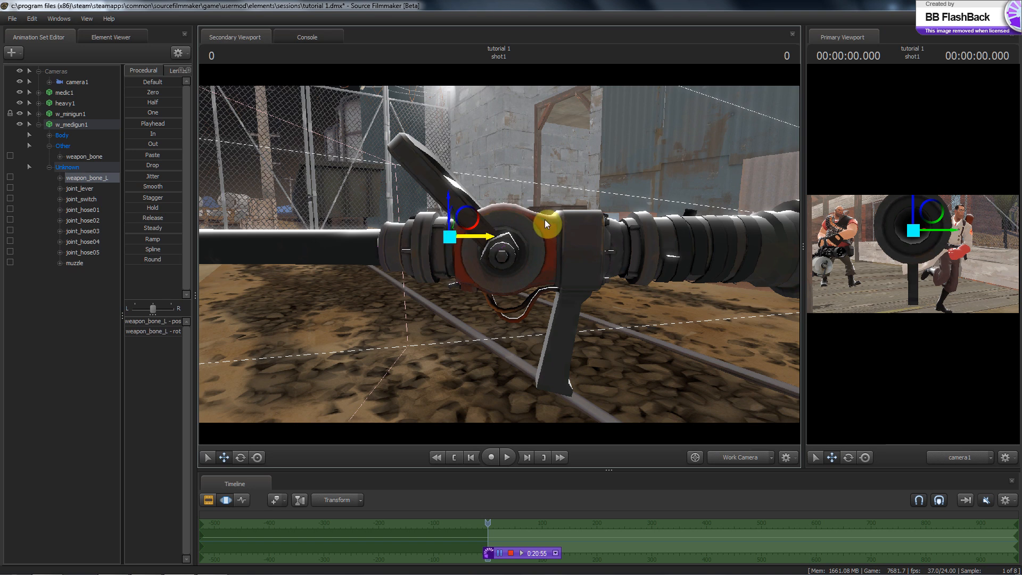
{"action": "left_click", "coordinate": [503, 222], "text": "ctrl"}
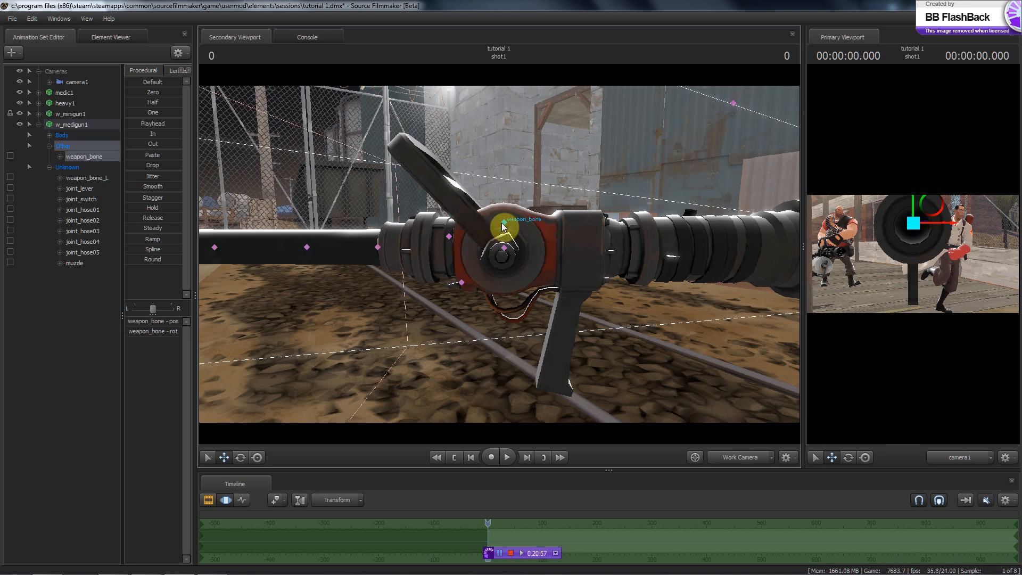
{"action": "mouse_move", "coordinate": [503, 226]}
{"action": "left_mouse_down"}
{"action": "mouse_move", "coordinate": [491, 137]}
{"action": "mouse_move", "coordinate": [490, 191]}
{"action": "mouse_move", "coordinate": [522, 138]}
{"action": "mouse_move", "coordinate": [499, 219]}
{"action": "left_mouse_up"}
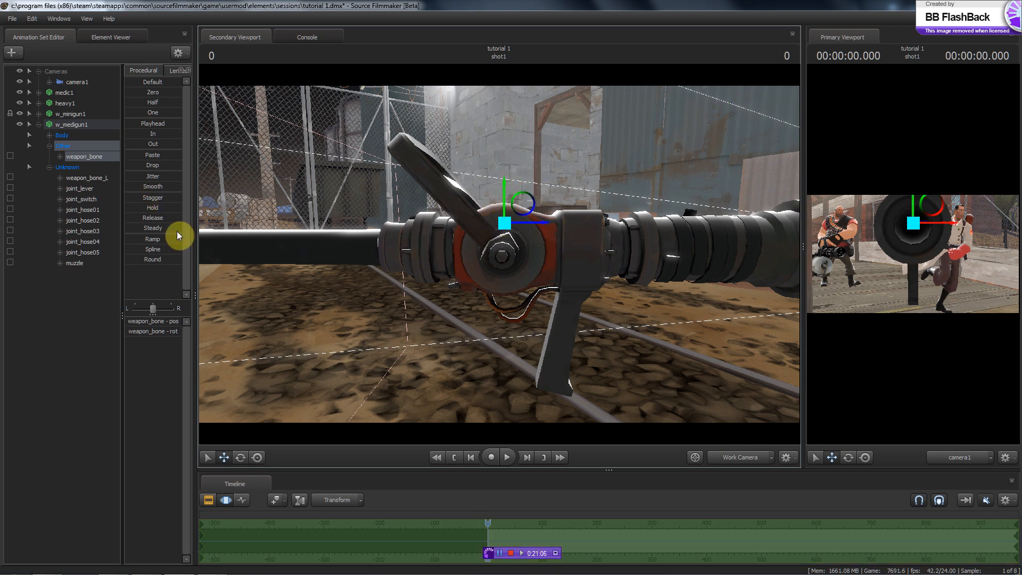
Expand the medigun's Body group, select weapon_bone_L and examine where that bone sits on the gun
{"action": "left_click", "coordinate": [51, 136]}
{"action": "left_click", "coordinate": [85, 188]}
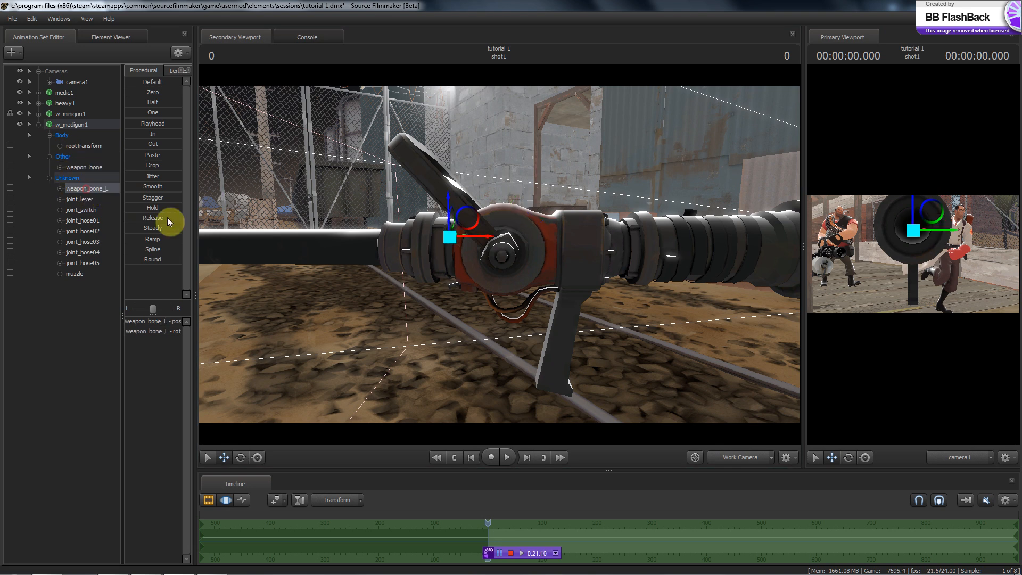
{"action": "left_click_drag", "start_coordinate": [471, 235], "coordinate": [428, 228]}
{"action": "left_click_drag", "start_coordinate": [462, 339], "coordinate": [499, 254]}
{"action": "key", "text": "d"}
{"action": "key", "text": "a"}
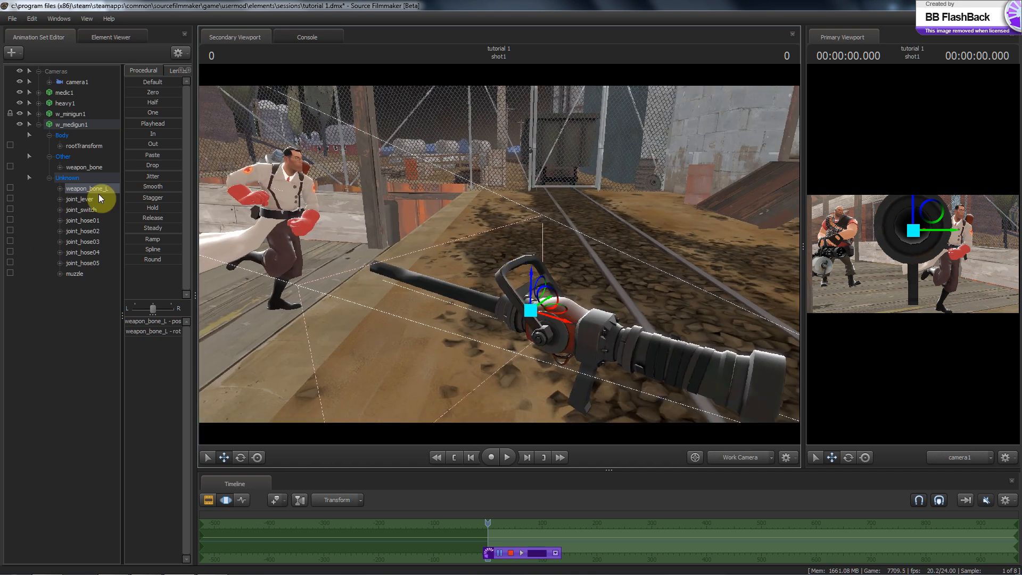
Compare the medigun's rootTransform with weapon_bone_L, and move the whole medigun across the scene by its rootTransform
{"action": "left_click", "coordinate": [88, 149]}
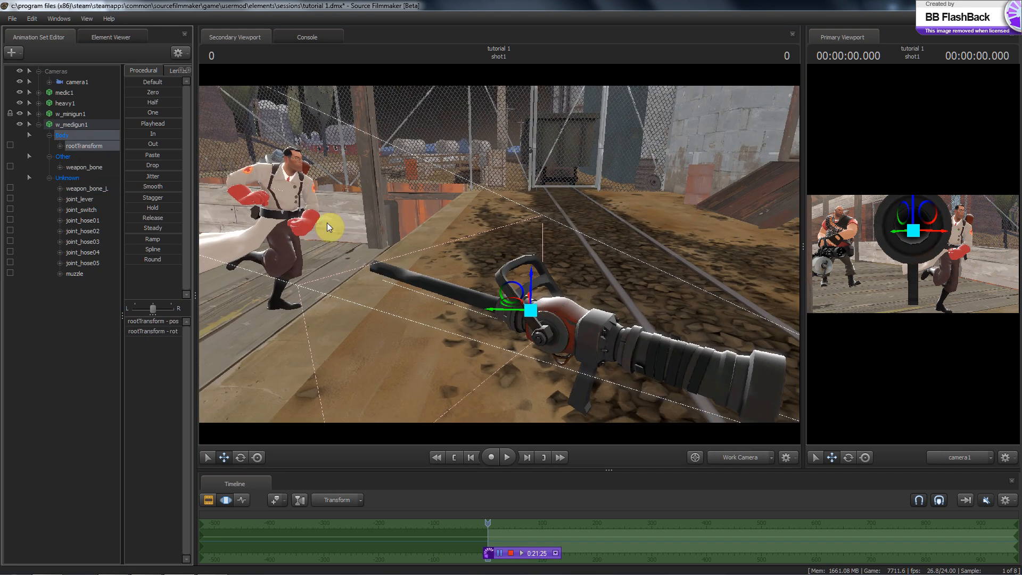
{"action": "left_click", "coordinate": [87, 188]}
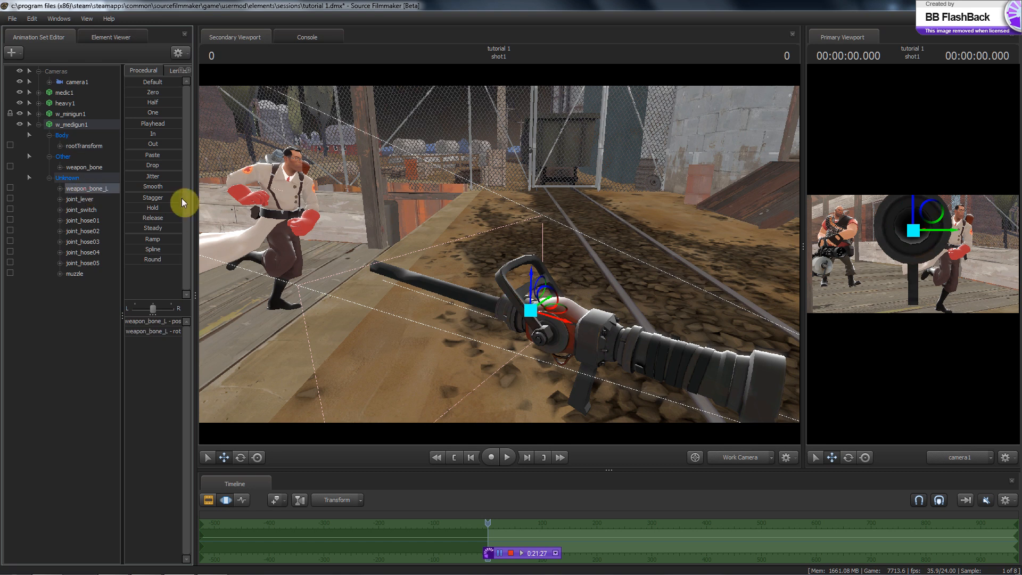
{"action": "left_click", "coordinate": [65, 148]}
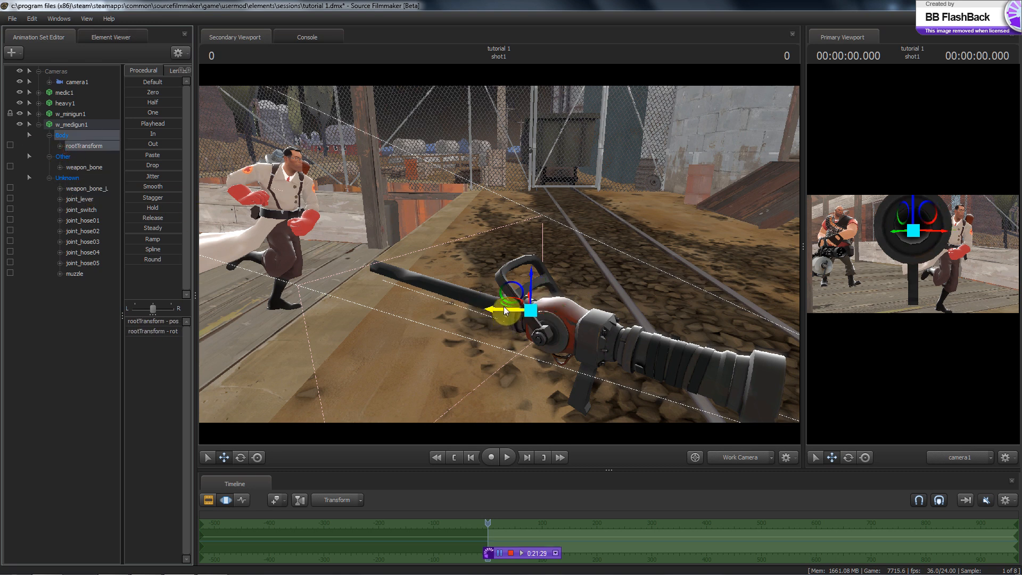
{"action": "left_click_drag", "start_coordinate": [506, 307], "coordinate": [538, 293]}
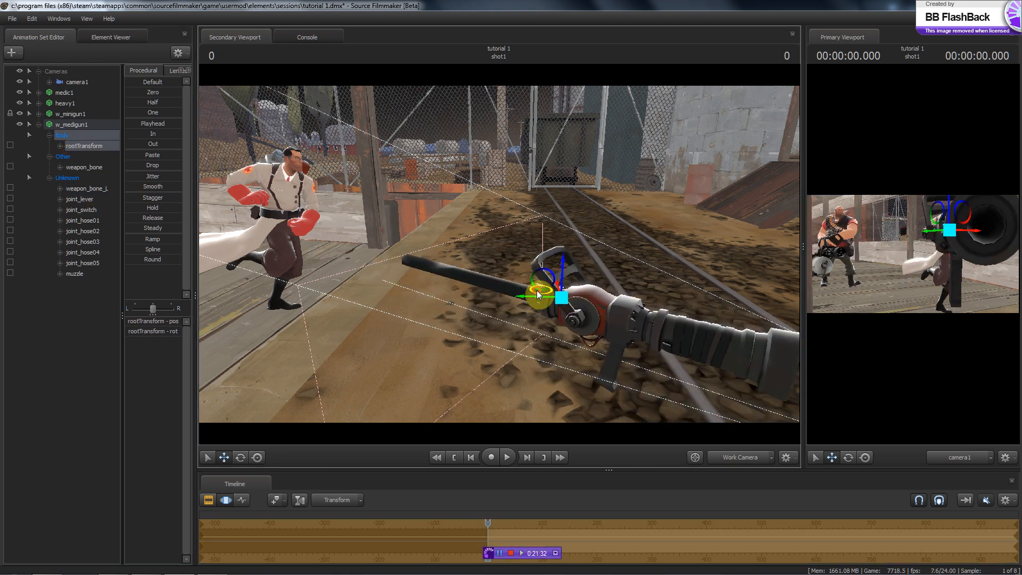
Examine the medigun's weapon_bone_L and hose joints joint_hose02 to joint_hose05, and compare them with the Medic's bones
{"action": "left_click", "coordinate": [99, 189]}
{"action": "left_click_drag", "start_coordinate": [593, 306], "coordinate": [499, 256]}
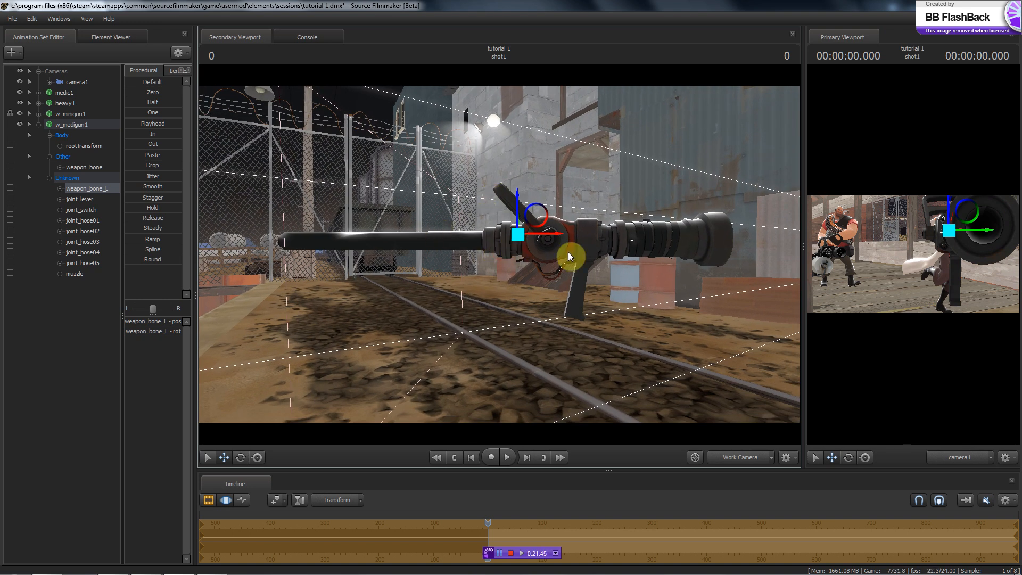
{"action": "left_click_drag", "start_coordinate": [498, 243], "coordinate": [536, 267]}
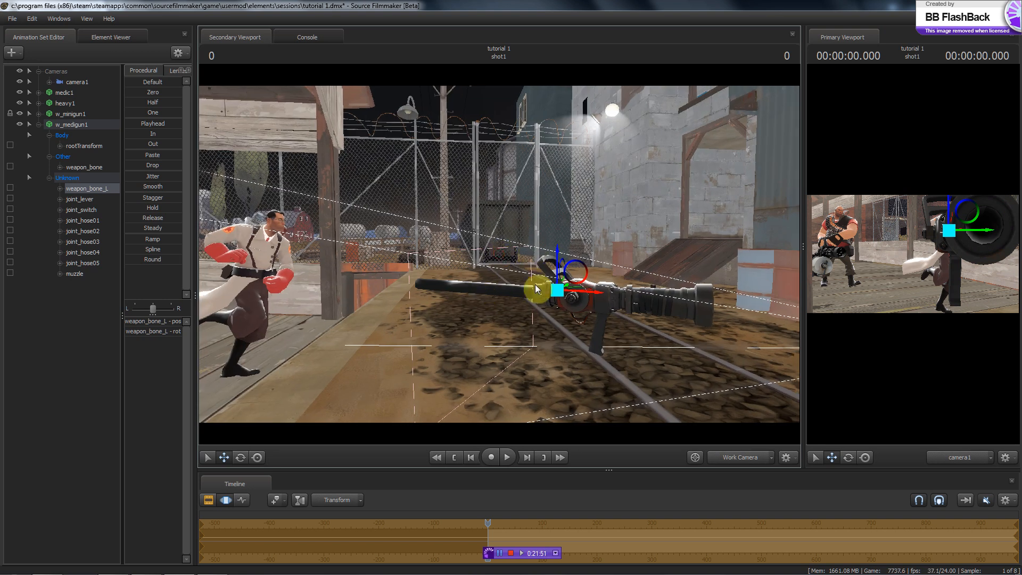
{"action": "left_click", "coordinate": [505, 270]}
{"action": "left_click_drag", "start_coordinate": [415, 367], "coordinate": [530, 273], "text": "ctrl"}
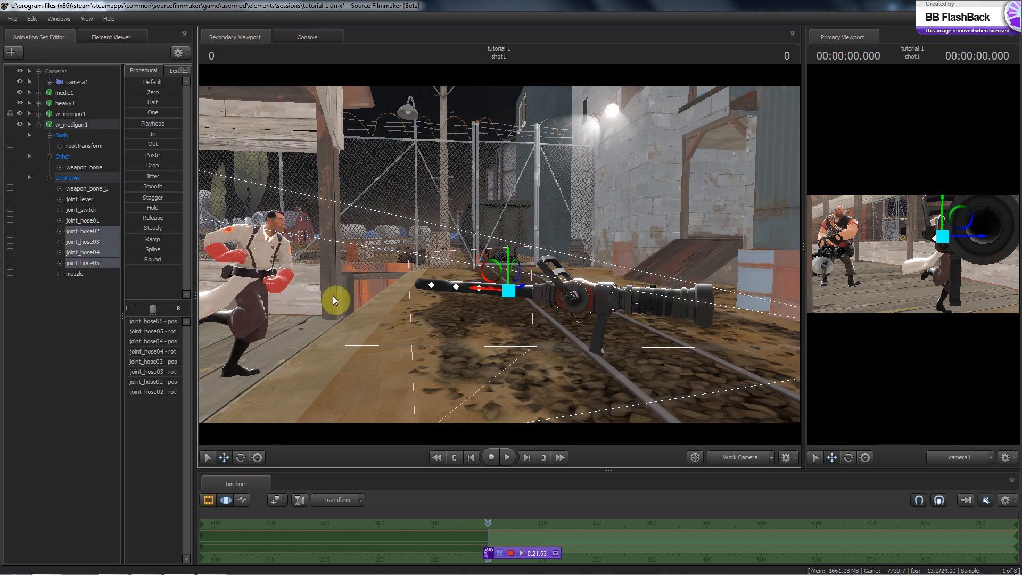
{"action": "left_click_drag", "start_coordinate": [336, 302], "coordinate": [522, 260]}
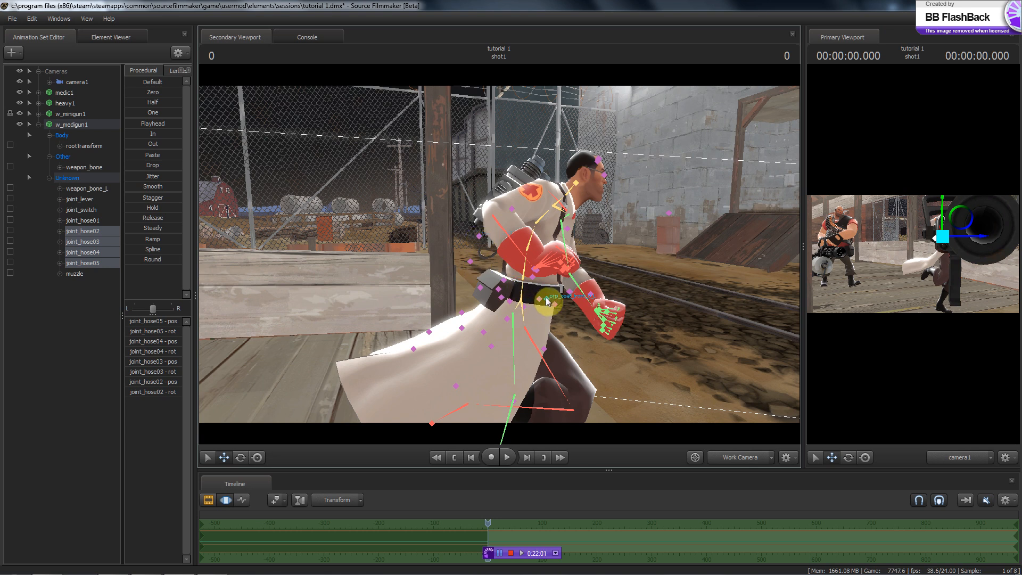
{"action": "left_click_drag", "start_coordinate": [500, 255], "coordinate": [498, 216]}
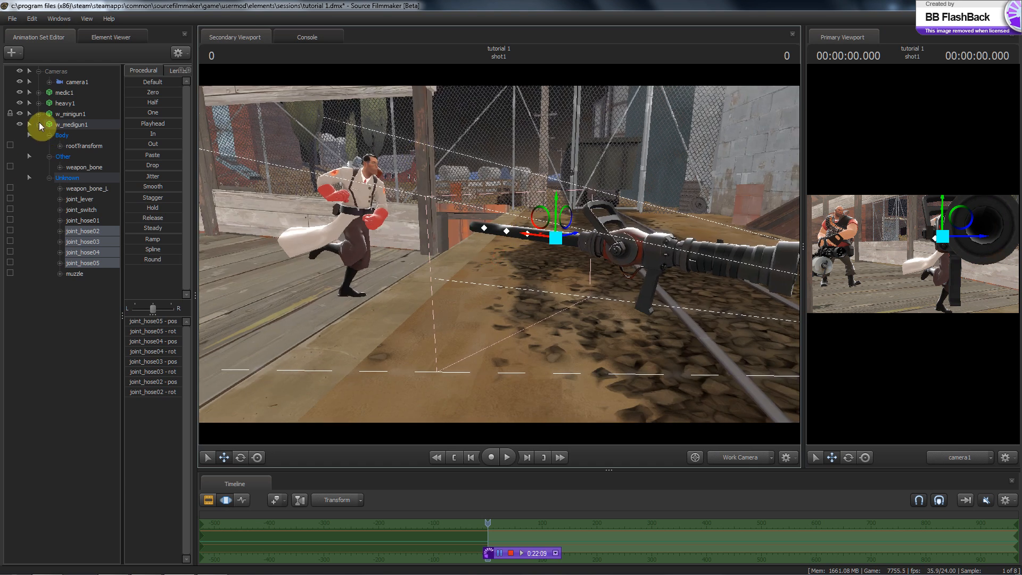
Try locking the medigun's joint_hose01 to the Medic's hose joints in the Unknown group, release the lock and collapse the group
{"action": "left_click", "coordinate": [38, 92]}
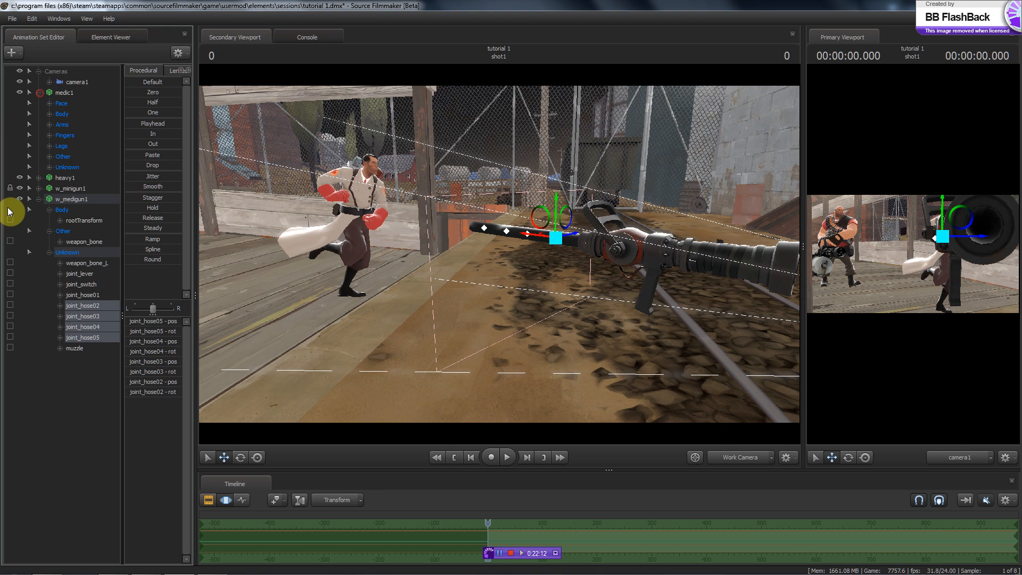
{"action": "left_click", "coordinate": [49, 167]}
{"action": "scroll", "coordinate": [52, 275], "scroll_direction": "down", "scroll_amount": 4}
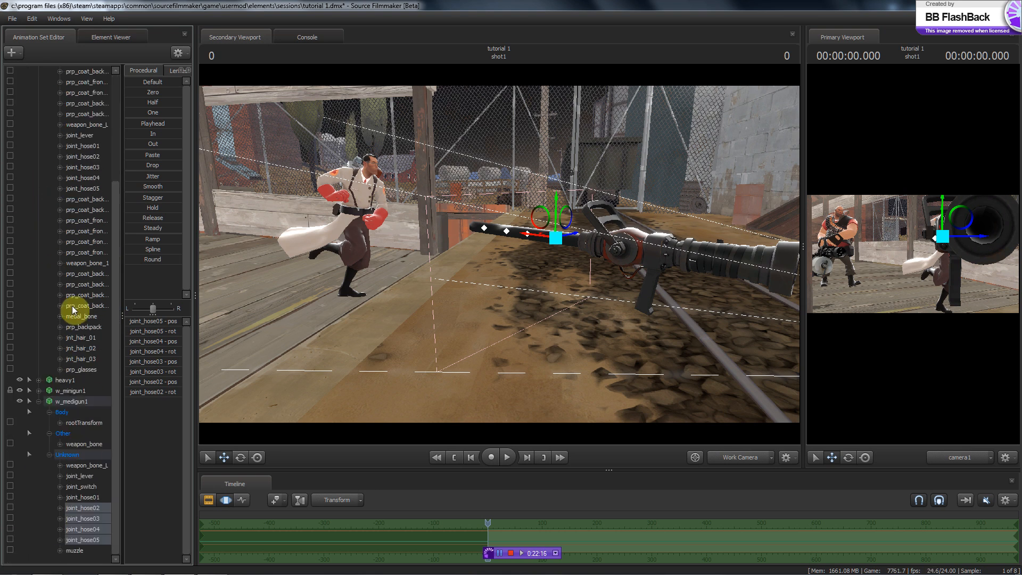
{"action": "left_click", "coordinate": [81, 145]}
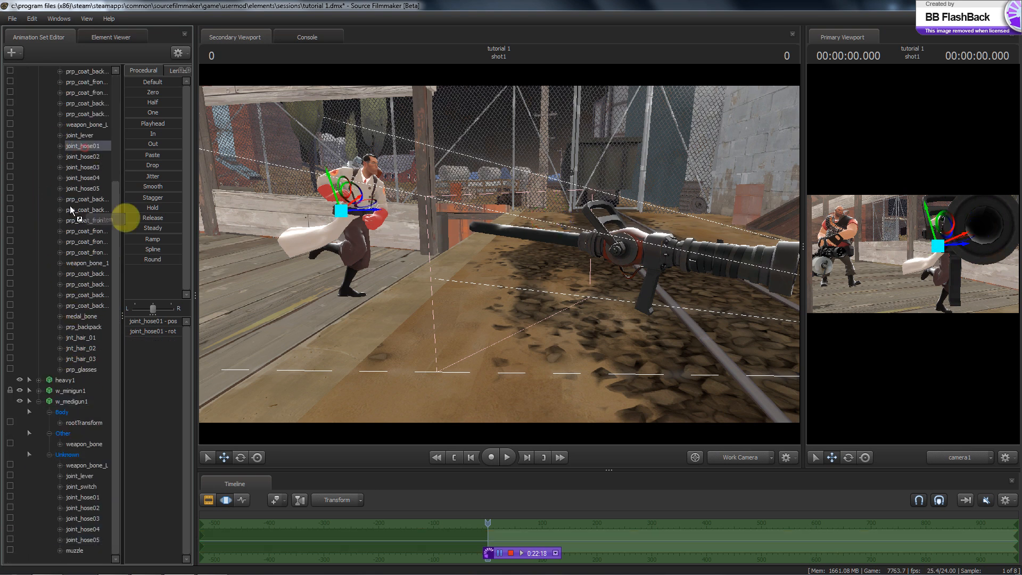
{"action": "left_click_drag", "start_coordinate": [71, 210], "coordinate": [82, 497]}
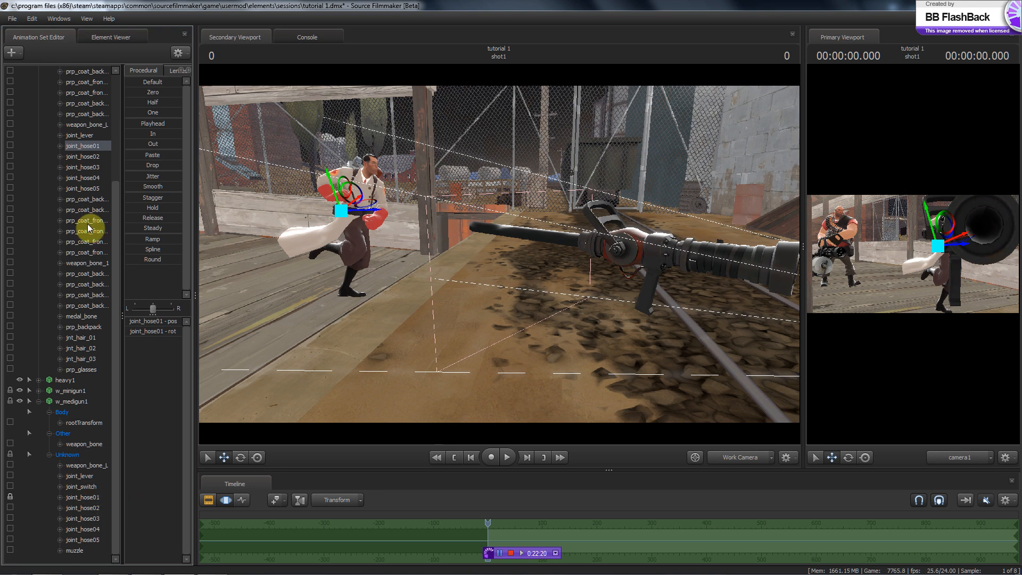
{"action": "left_click_drag", "start_coordinate": [87, 157], "coordinate": [76, 497]}
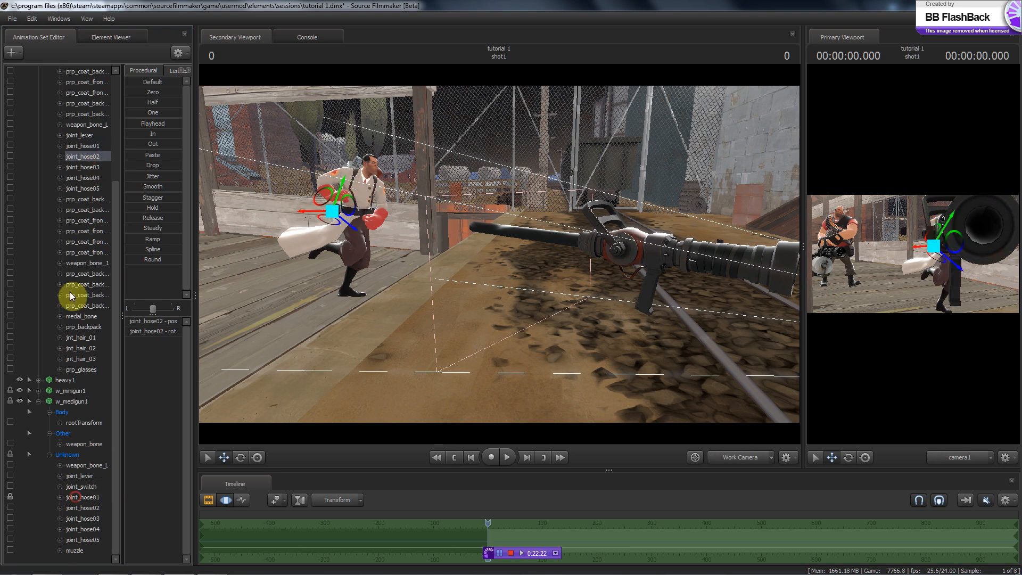
{"action": "left_click_drag", "start_coordinate": [70, 294], "coordinate": [75, 487]}
{"action": "left_click_drag", "start_coordinate": [41, 285], "coordinate": [66, 574]}
{"action": "left_click_drag", "start_coordinate": [60, 231], "coordinate": [66, 533]}
{"action": "left_click", "coordinate": [60, 231]}
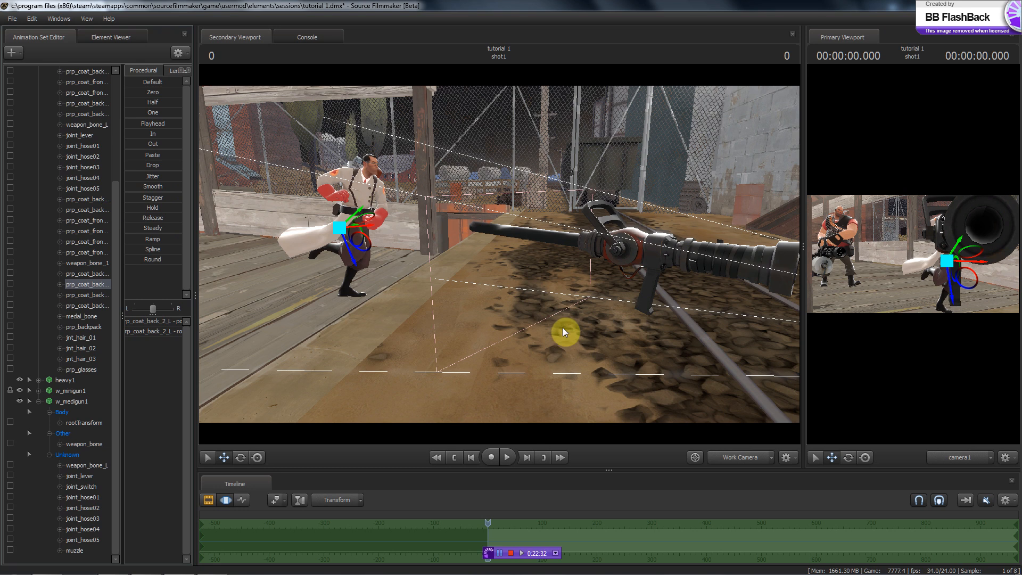
{"action": "scroll", "coordinate": [66, 355], "scroll_direction": "up", "scroll_amount": 5}
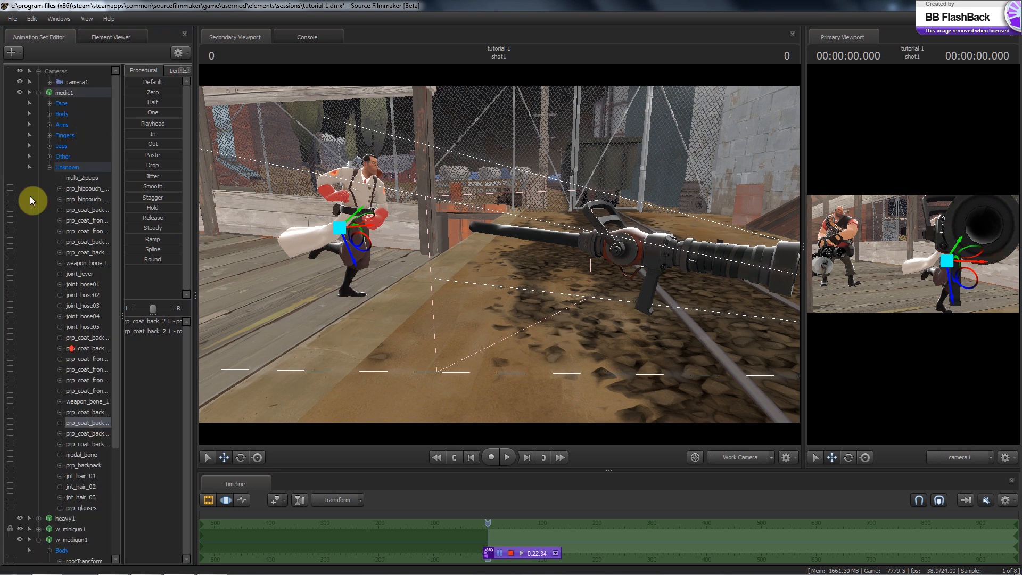
{"action": "left_click", "coordinate": [50, 166]}
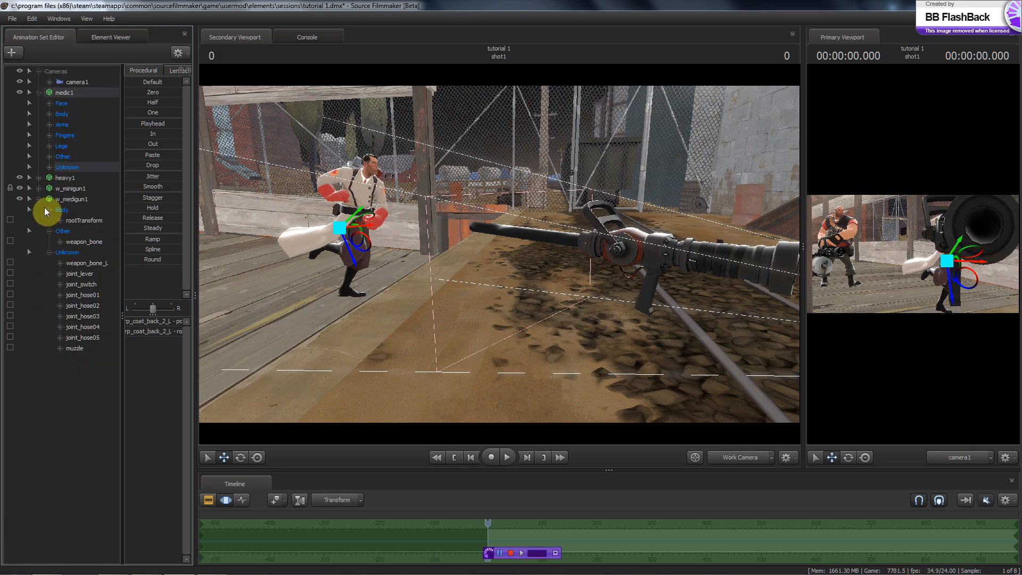
Compare the rootTransform bones of the medigun and the Medic by selecting each one, ending with both selected
{"action": "mouse_move", "coordinate": [345, 295]}
{"action": "left_mouse_down"}
{"action": "mouse_move", "coordinate": [498, 256]}
{"action": "mouse_move", "coordinate": [555, 256]}
{"action": "mouse_move", "coordinate": [498, 254]}
{"action": "left_mouse_up"}
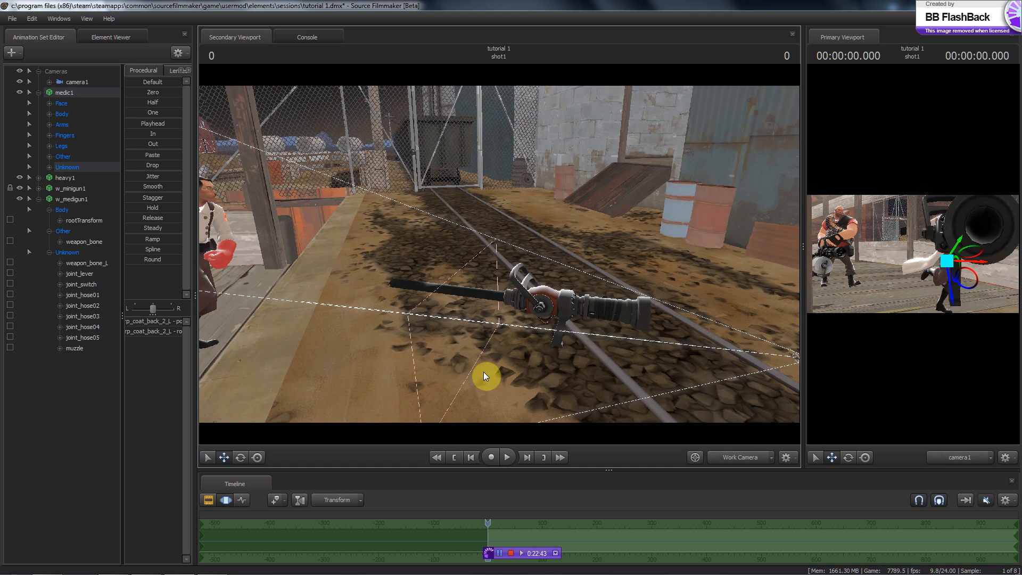
{"action": "left_click", "coordinate": [83, 221]}
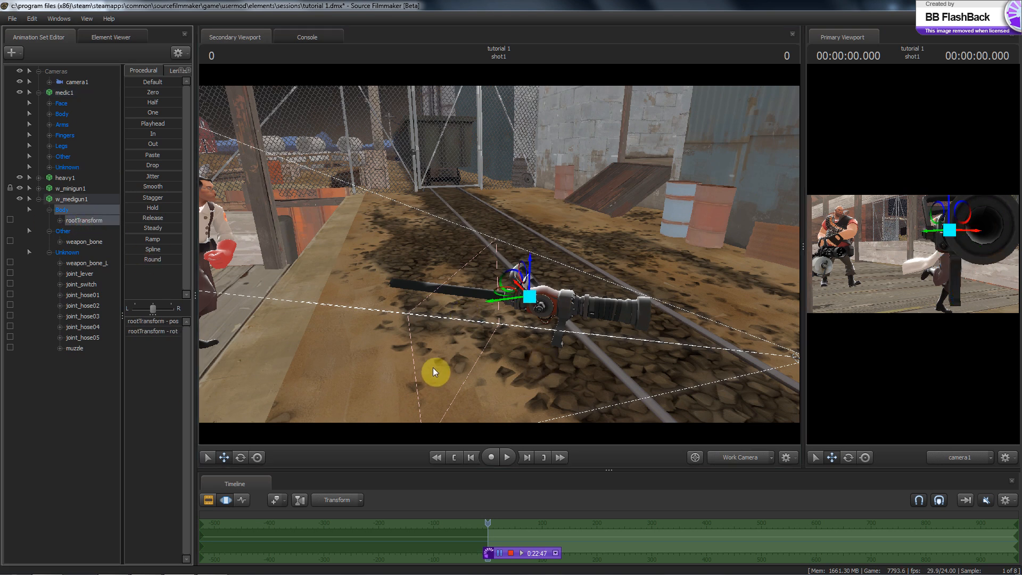
{"action": "left_click_drag", "start_coordinate": [435, 373], "coordinate": [498, 254]}
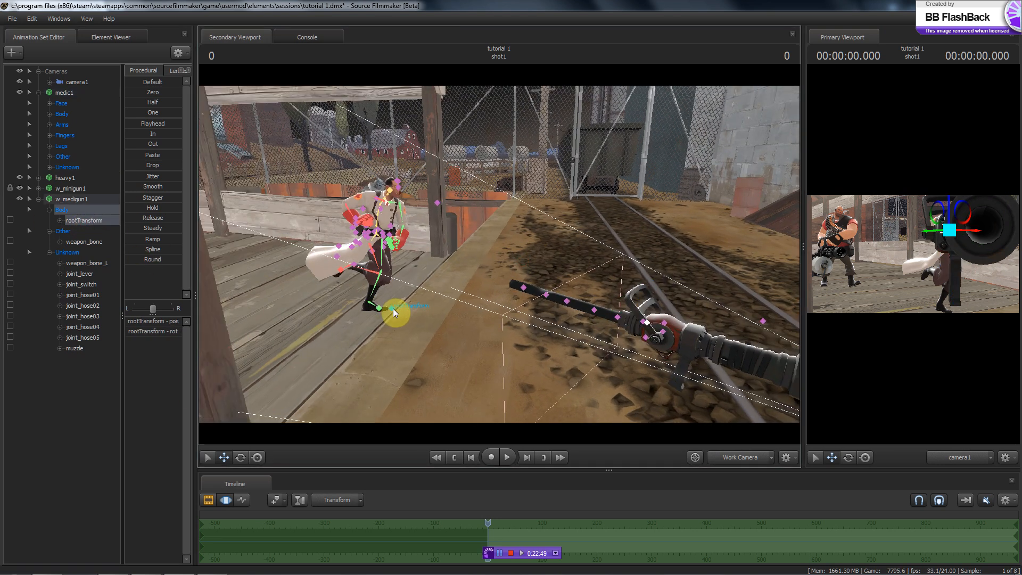
{"action": "left_click", "coordinate": [391, 308]}
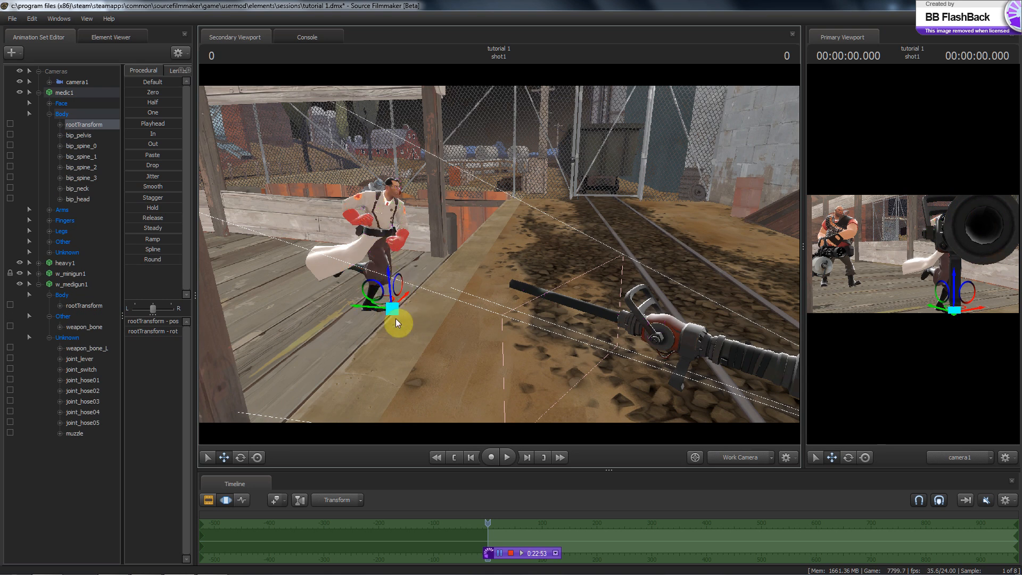
{"action": "left_click", "coordinate": [90, 305]}
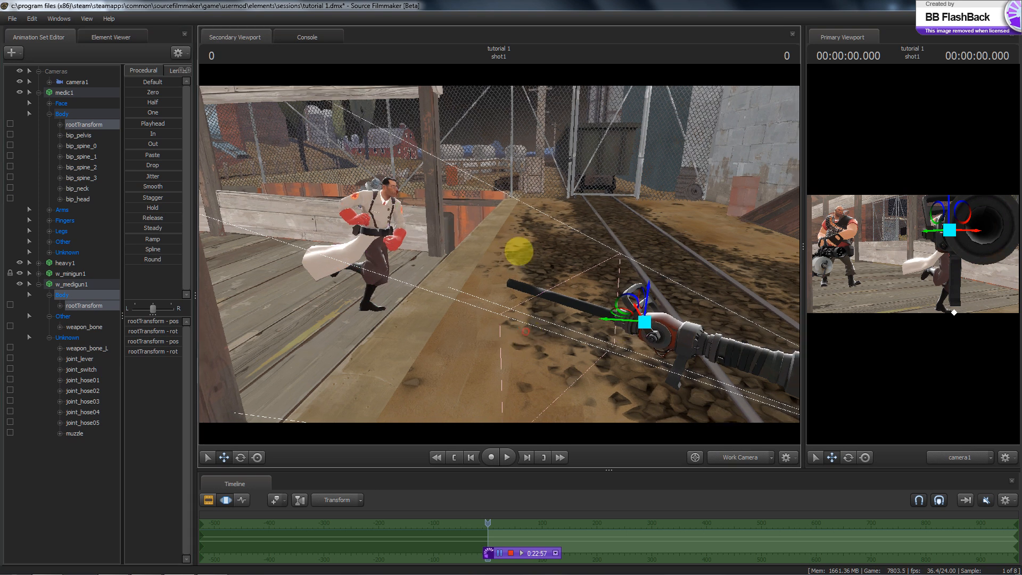
{"action": "key", "text": "f"}
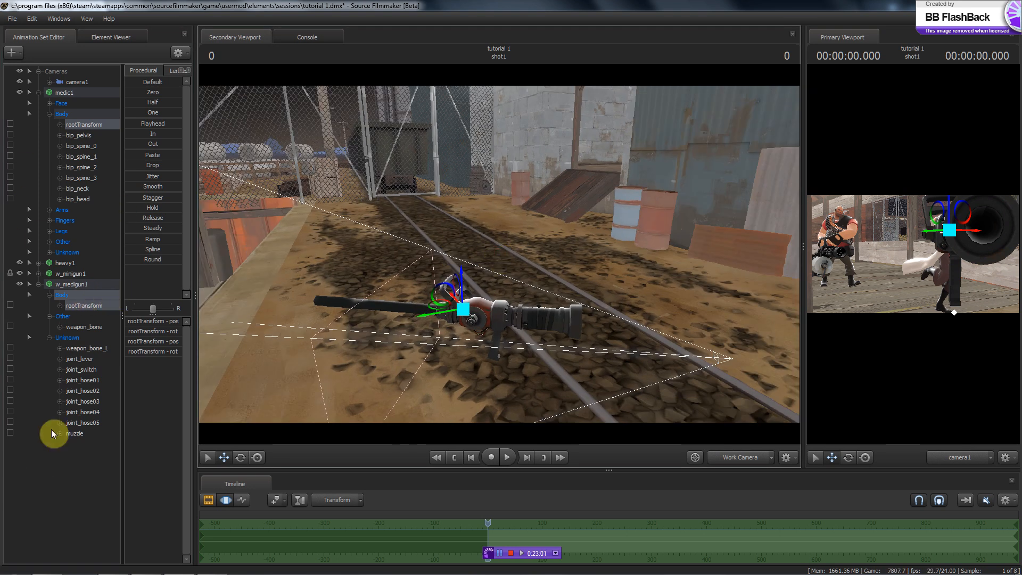
Select all of the medigun's bones to examine their layout, and check the Medic's bip_spine_0 bone
{"action": "left_click", "coordinate": [84, 283]}
{"action": "left_click_drag", "start_coordinate": [479, 377], "coordinate": [345, 316]}
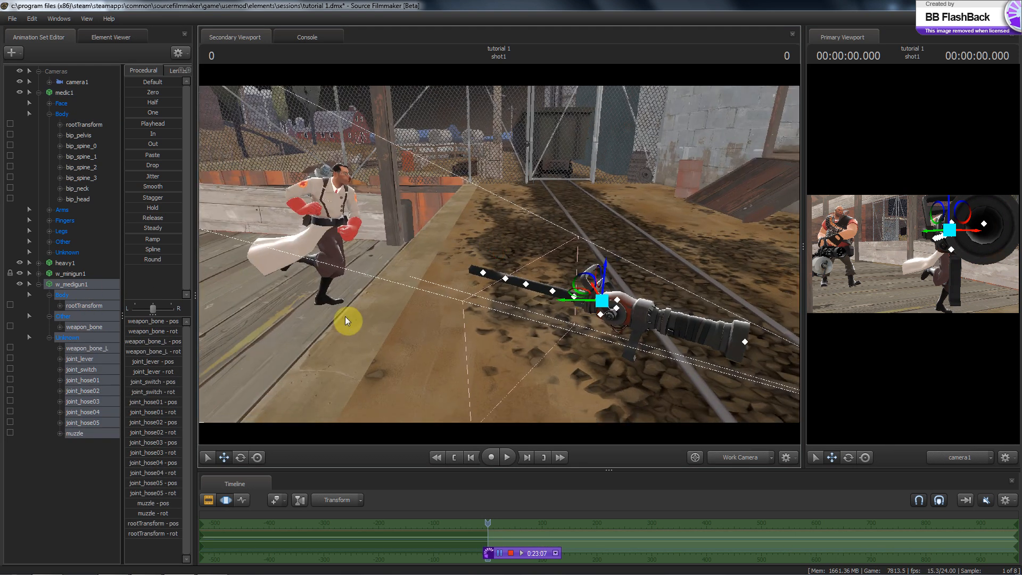
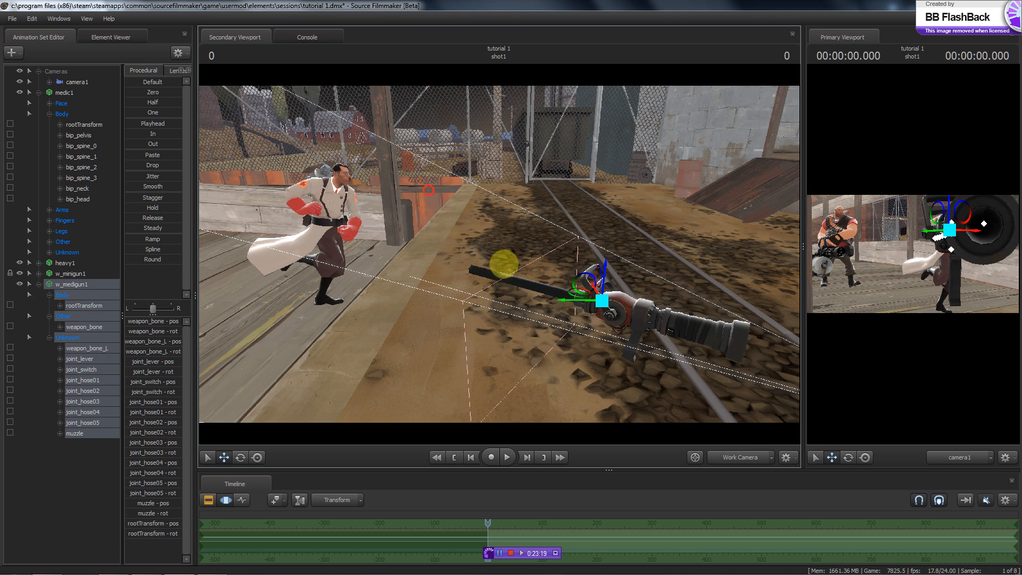
{"action": "left_click_drag", "start_coordinate": [504, 265], "coordinate": [496, 252]}
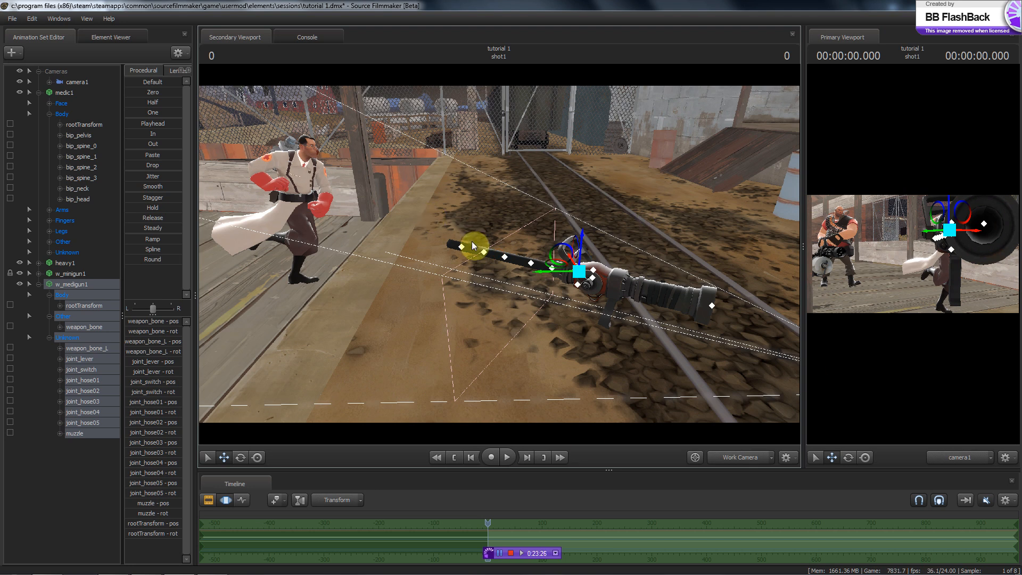
{"action": "mouse_move", "coordinate": [90, 146]}
{"action": "left_mouse_down"}
{"action": "mouse_move", "coordinate": [143, 228]}
{"action": "mouse_move", "coordinate": [85, 148]}
{"action": "left_mouse_up"}
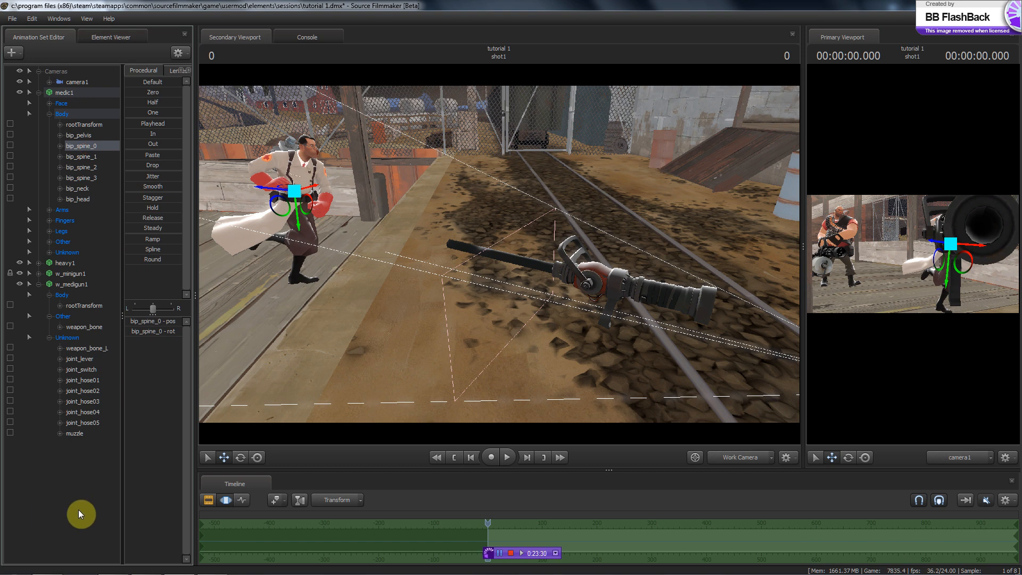
Collapse the Medic's Body group and compare the bone groups of the Medic and the medigun by selecting them in turn
{"action": "left_click", "coordinate": [48, 115]}
{"action": "left_click", "coordinate": [61, 114]}
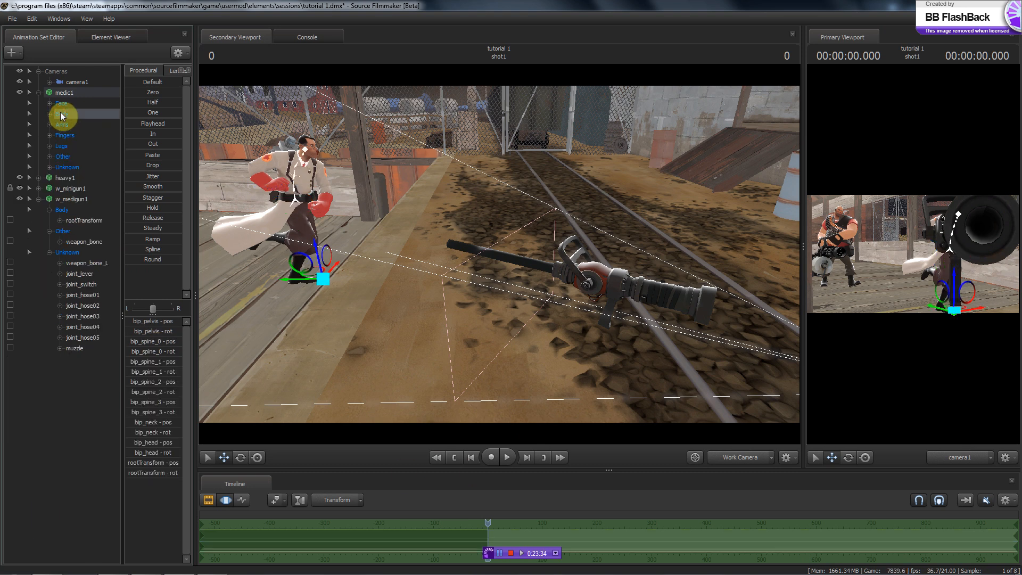
{"action": "left_click", "coordinate": [68, 210]}
{"action": "left_click", "coordinate": [68, 236]}
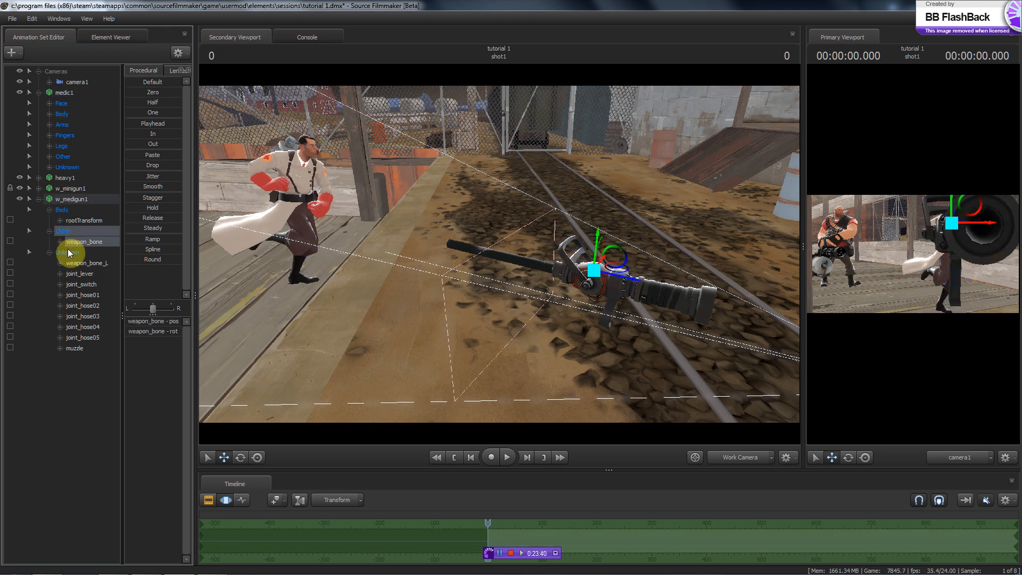
{"action": "left_click", "coordinate": [68, 253]}
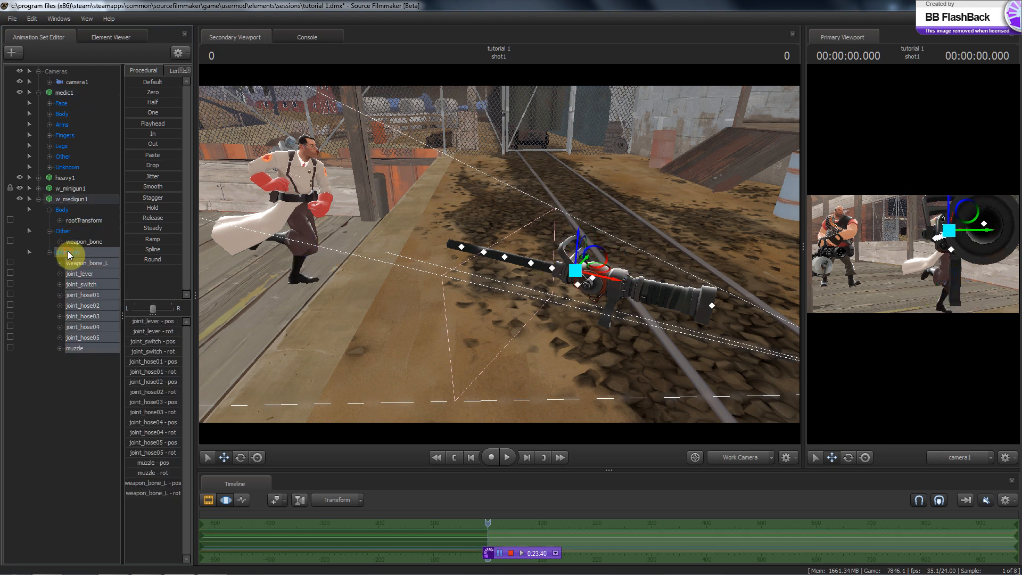
{"action": "left_click", "coordinate": [63, 117]}
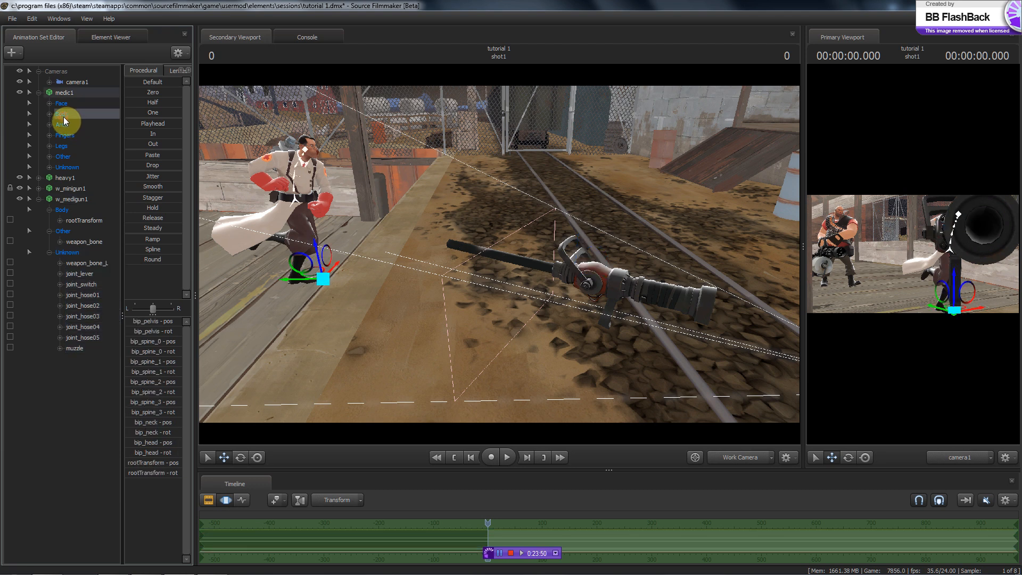
{"action": "left_click", "coordinate": [65, 167]}
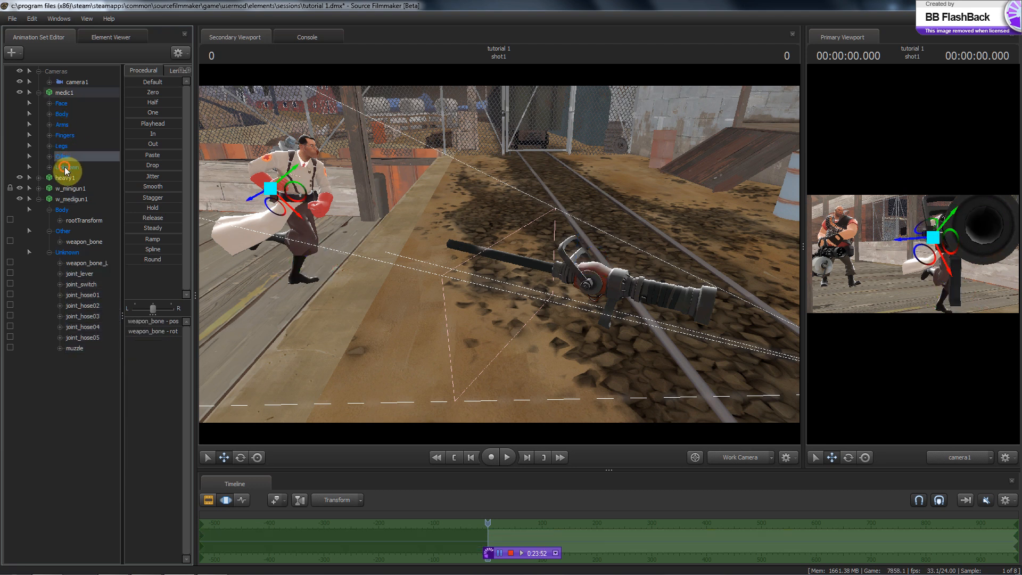
{"action": "left_click", "coordinate": [62, 110]}
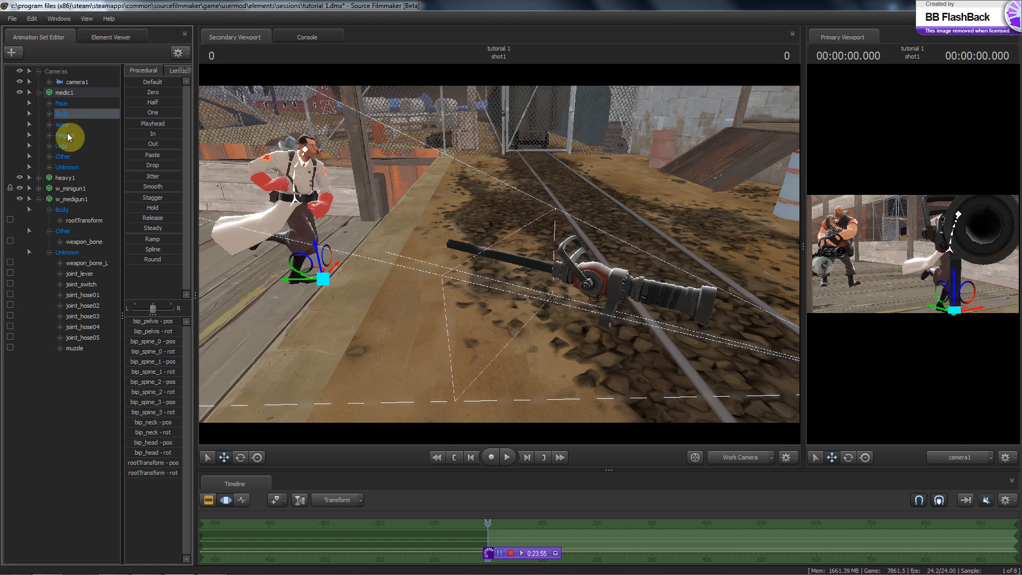
Copy the samples of the Medic's Body bones except rootTransform, together with the Medic's Other and Unknown groups
{"action": "left_click", "coordinate": [49, 124]}
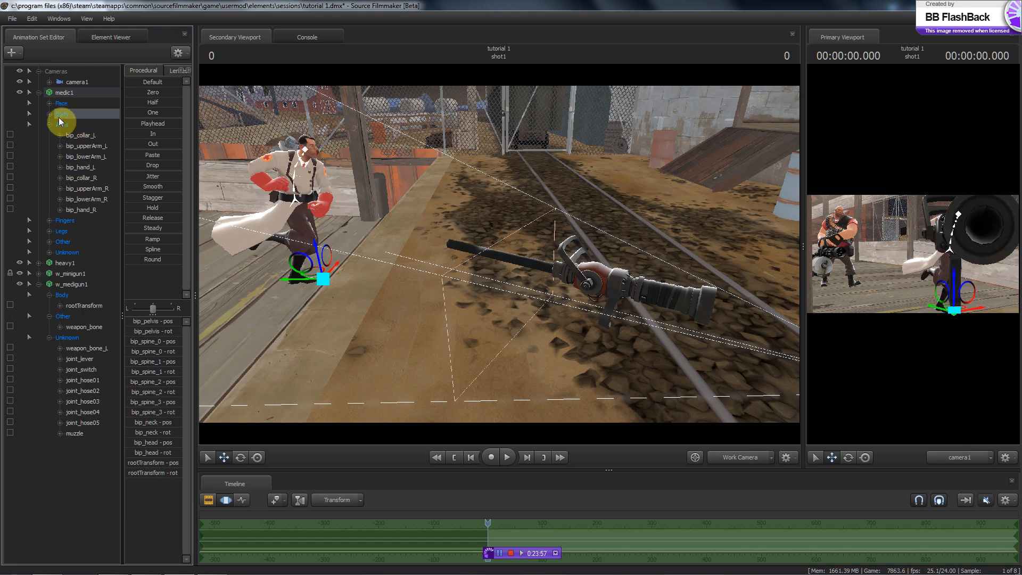
{"action": "left_click", "coordinate": [49, 124]}
{"action": "left_click", "coordinate": [49, 114]}
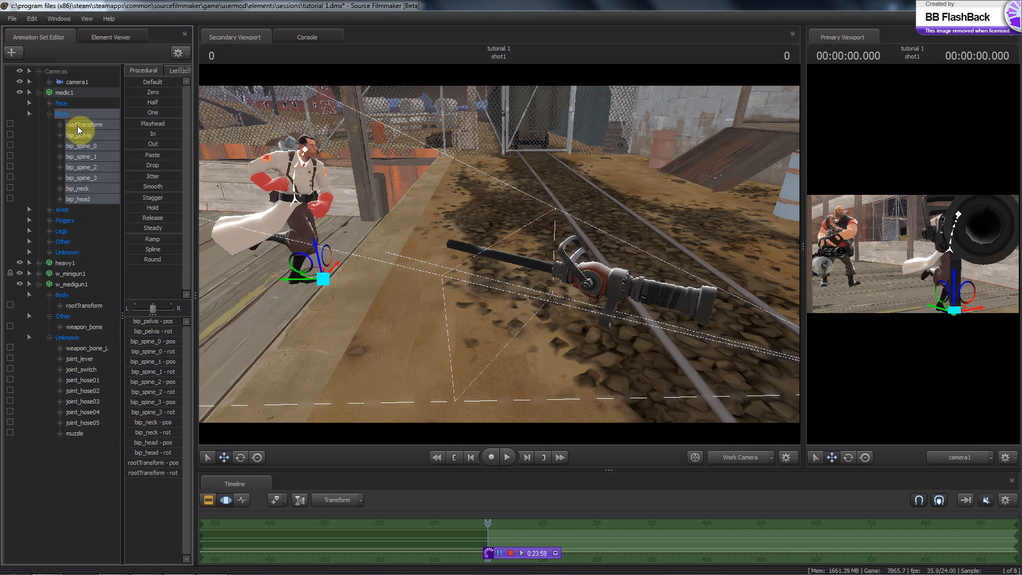
{"action": "left_click", "coordinate": [78, 125], "text": "ctrl"}
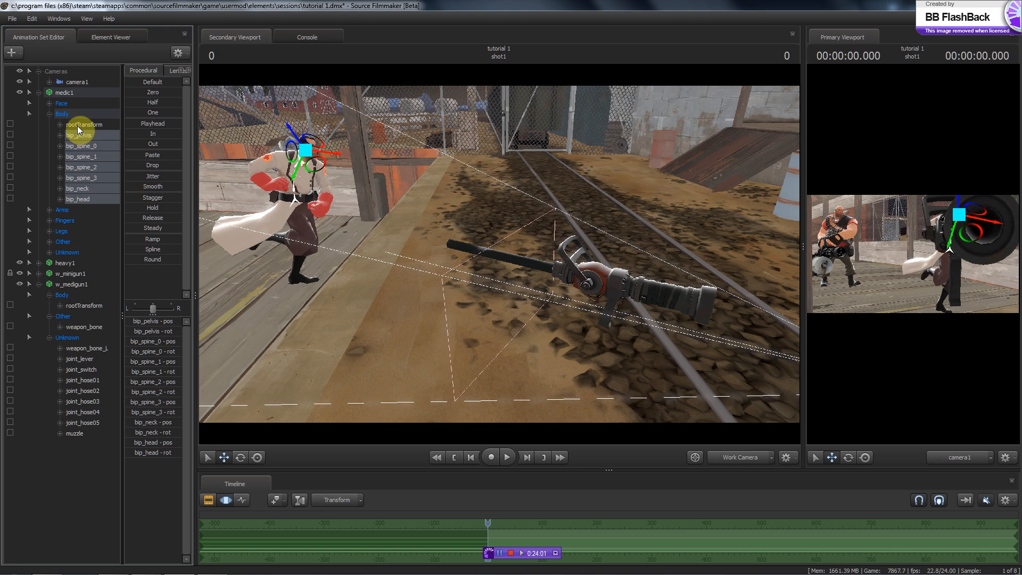
{"action": "left_click", "coordinate": [65, 242], "text": "ctrl"}
{"action": "left_click", "coordinate": [66, 253], "text": "ctrl"}
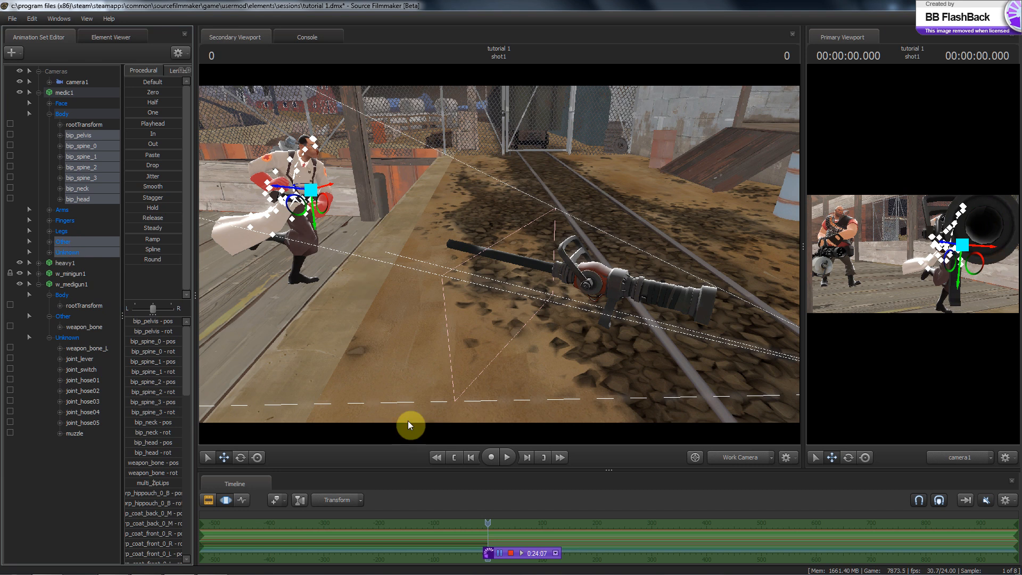
{"action": "left_click_drag", "start_coordinate": [610, 469], "coordinate": [606, 413]}
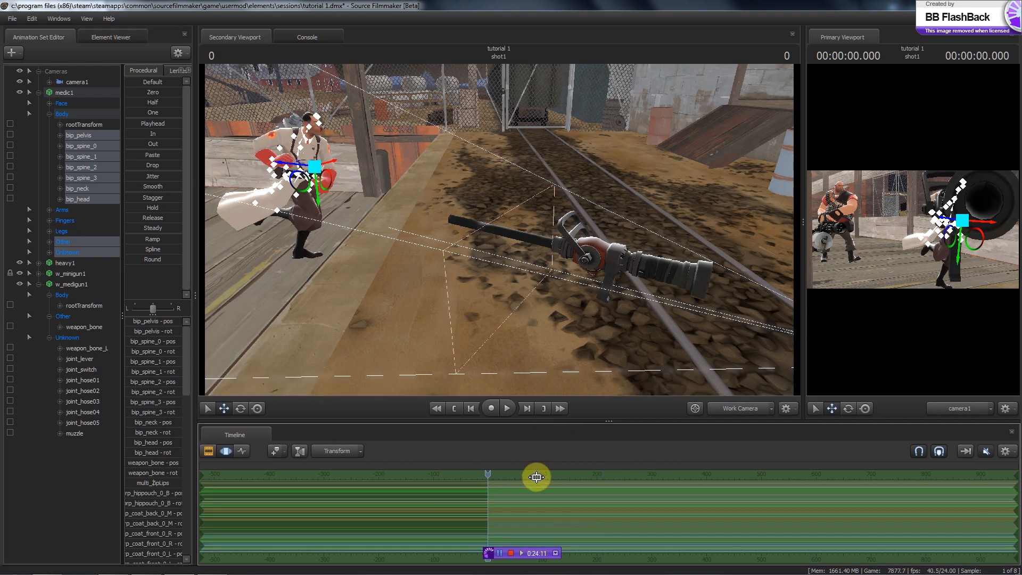
{"action": "right_click", "coordinate": [533, 495]}
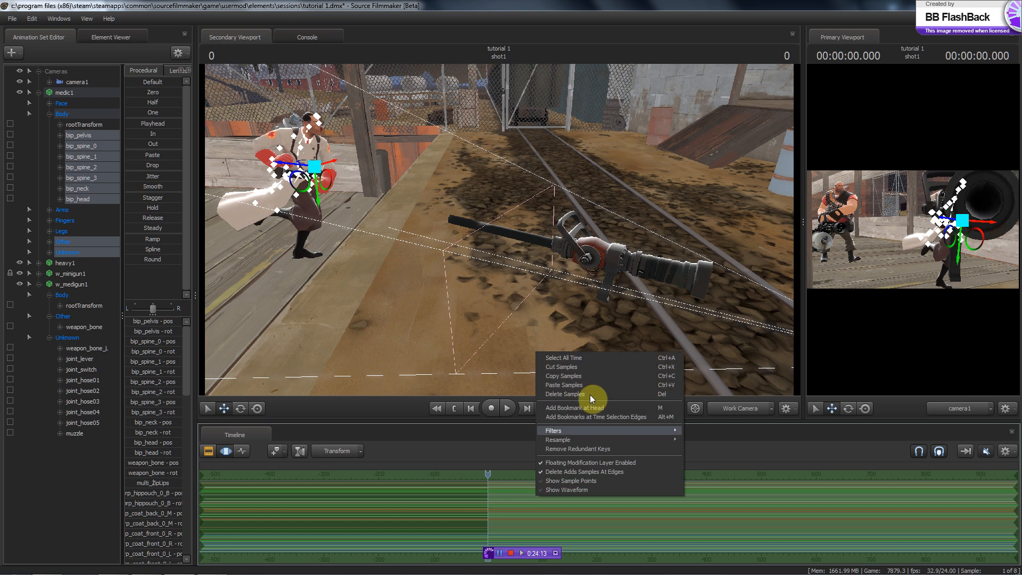
{"action": "left_click", "coordinate": [578, 384]}
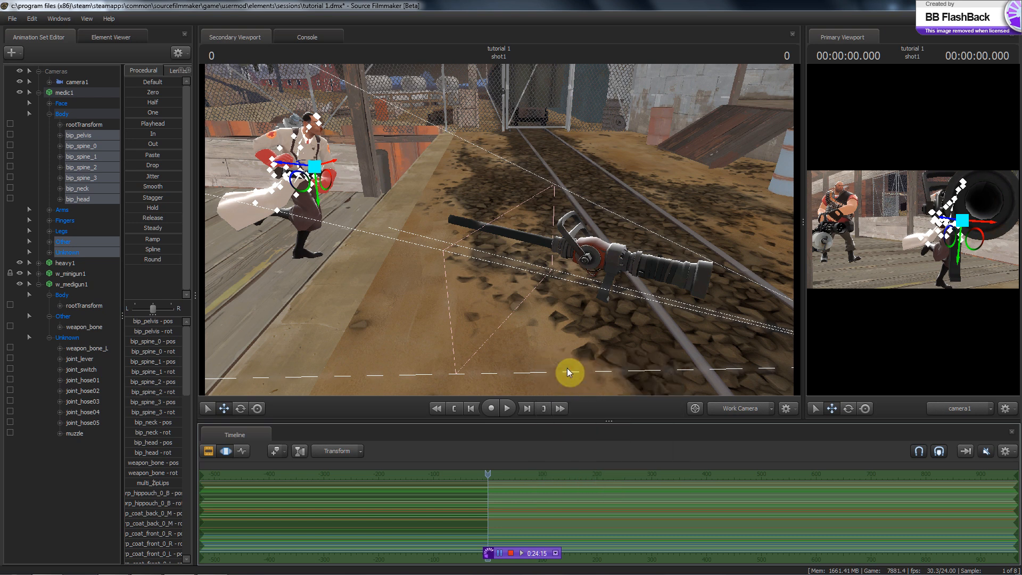
Paste the copied samples onto the bones in the medigun's Other and Unknown groups, leaving out its rootTransform
{"action": "left_click", "coordinate": [62, 294]}
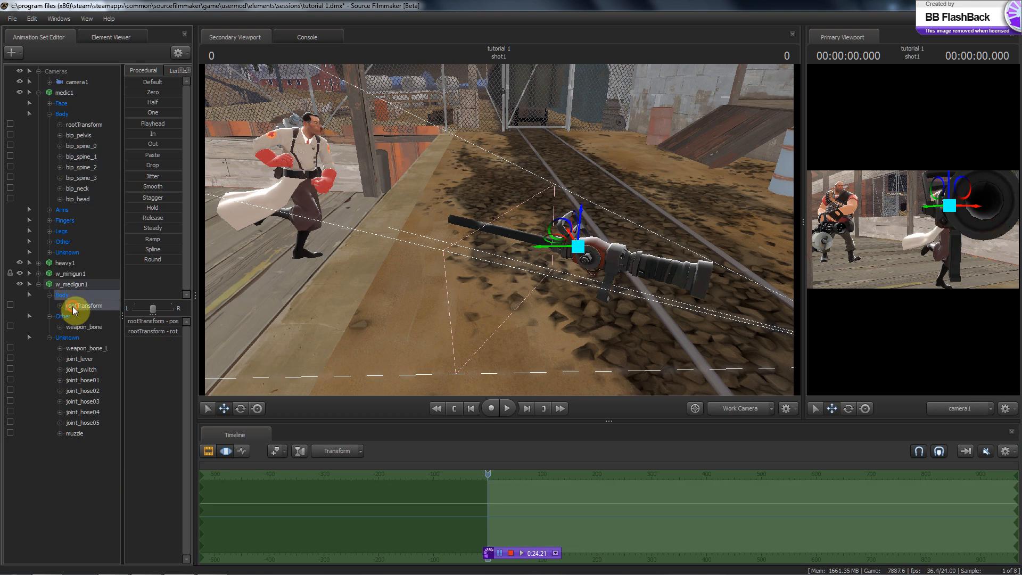
{"action": "left_click", "coordinate": [73, 305], "text": "ctrl"}
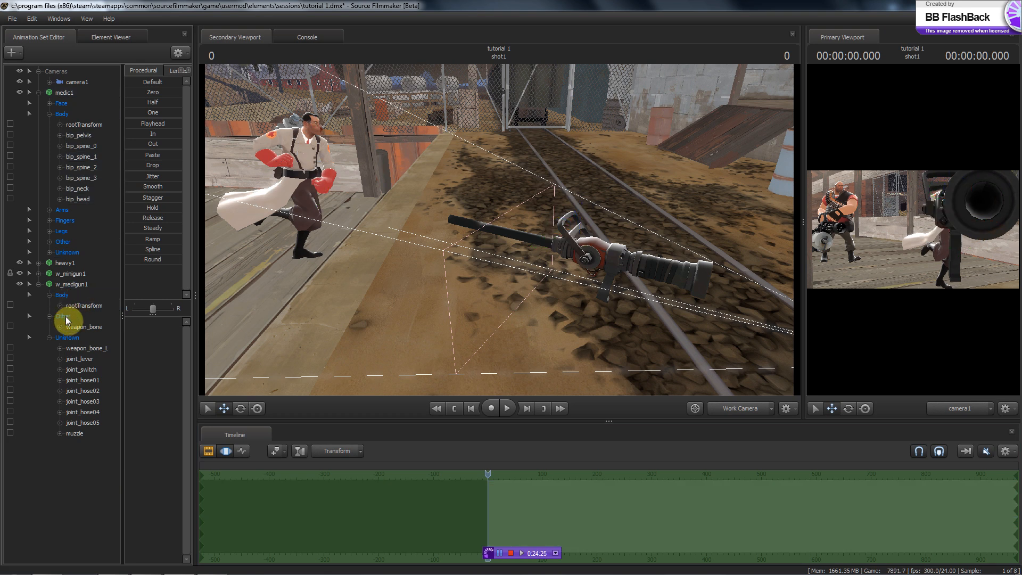
{"action": "left_click", "coordinate": [66, 316]}
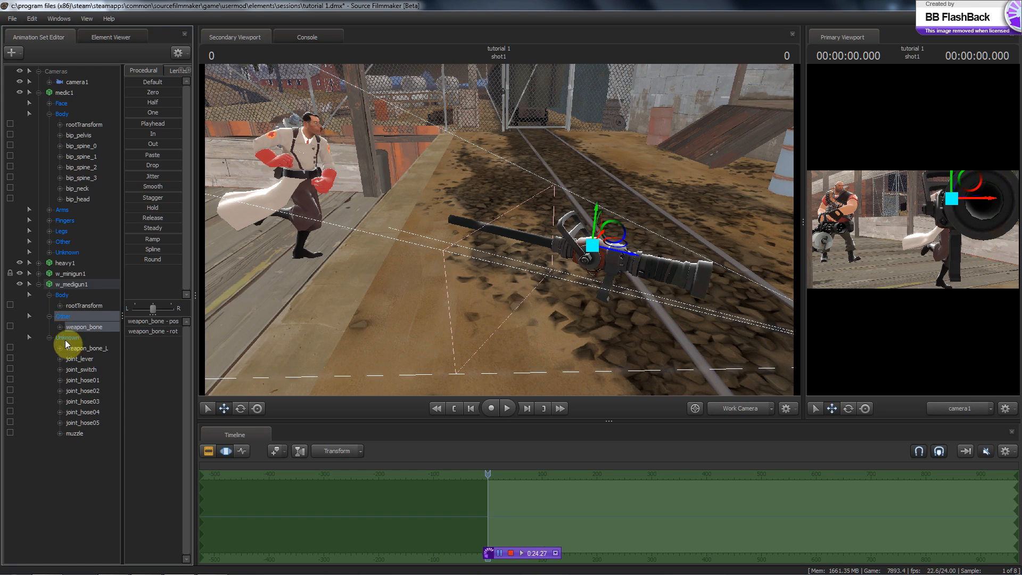
{"action": "left_click", "coordinate": [65, 340], "text": "ctrl"}
{"action": "right_click", "coordinate": [562, 496]}
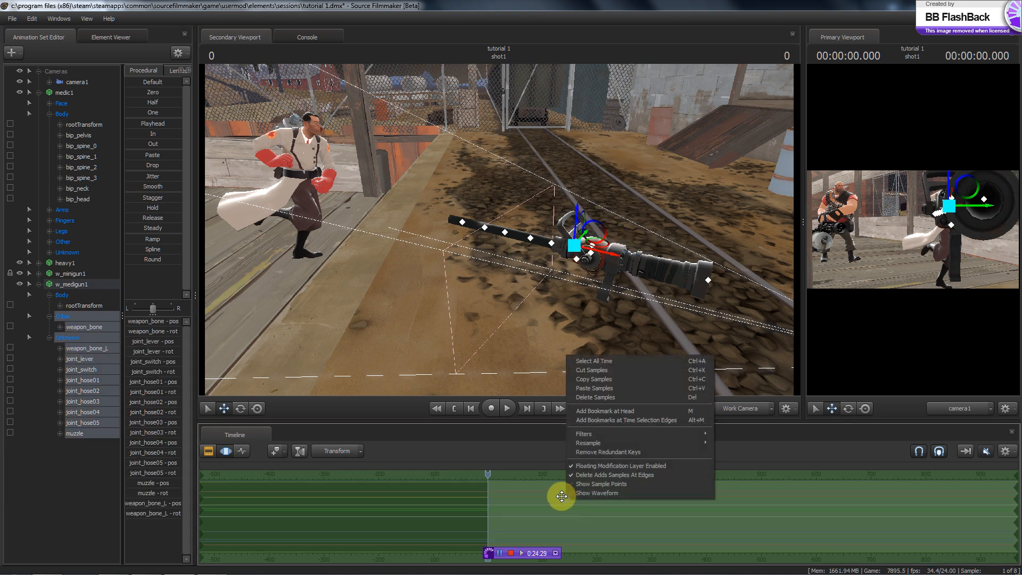
{"action": "left_click", "coordinate": [593, 391]}
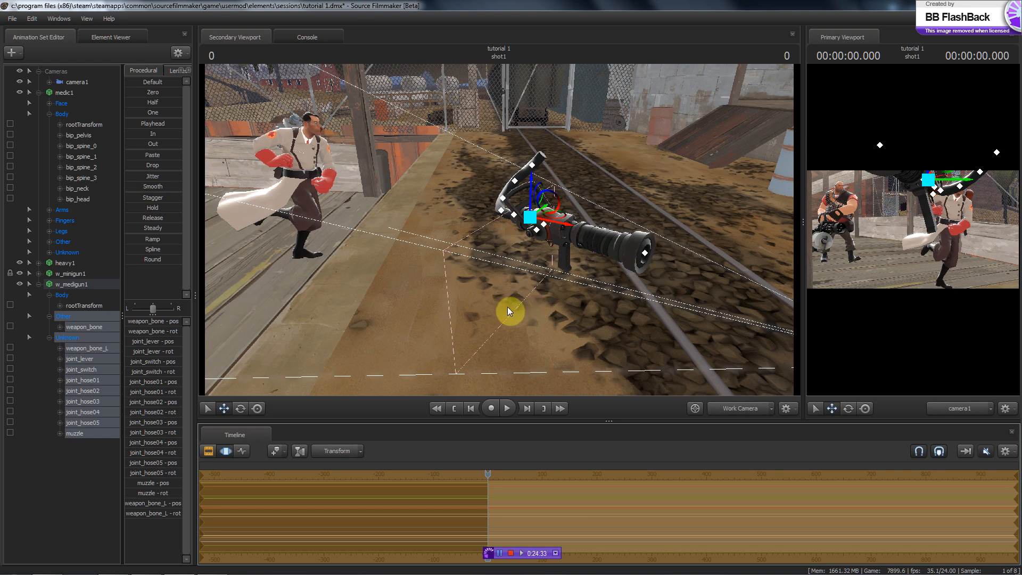
Move the medigun's selected Other and Unknown bones slightly backward along the gun's length
{"action": "left_click_drag", "start_coordinate": [507, 317], "coordinate": [495, 229]}
{"action": "key", "text": "d"}
{"action": "key", "text": "d"}
{"action": "key", "text": "w"}
{"action": "key", "text": "a"}
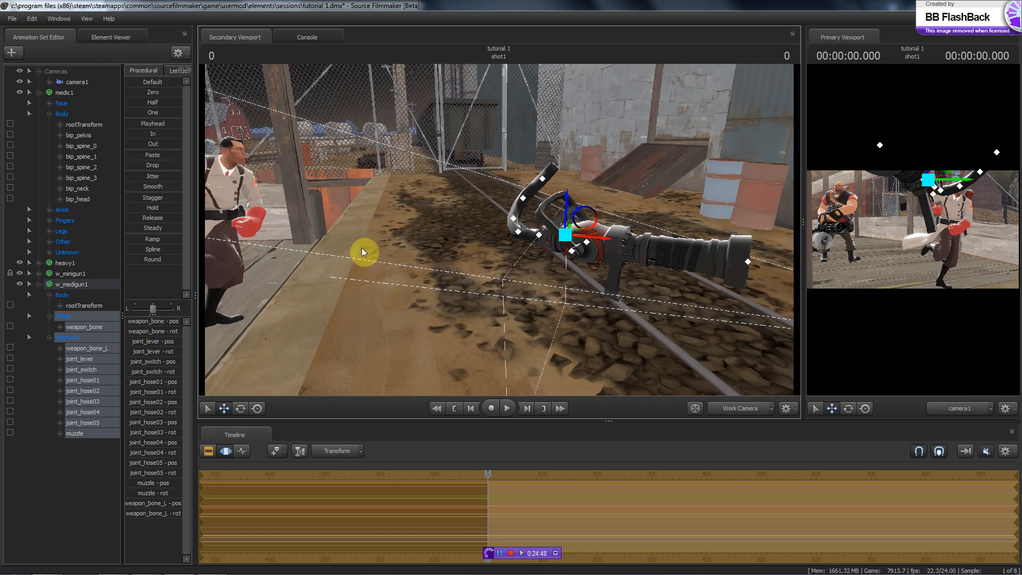
{"action": "left_click_drag", "start_coordinate": [362, 247], "coordinate": [498, 230]}
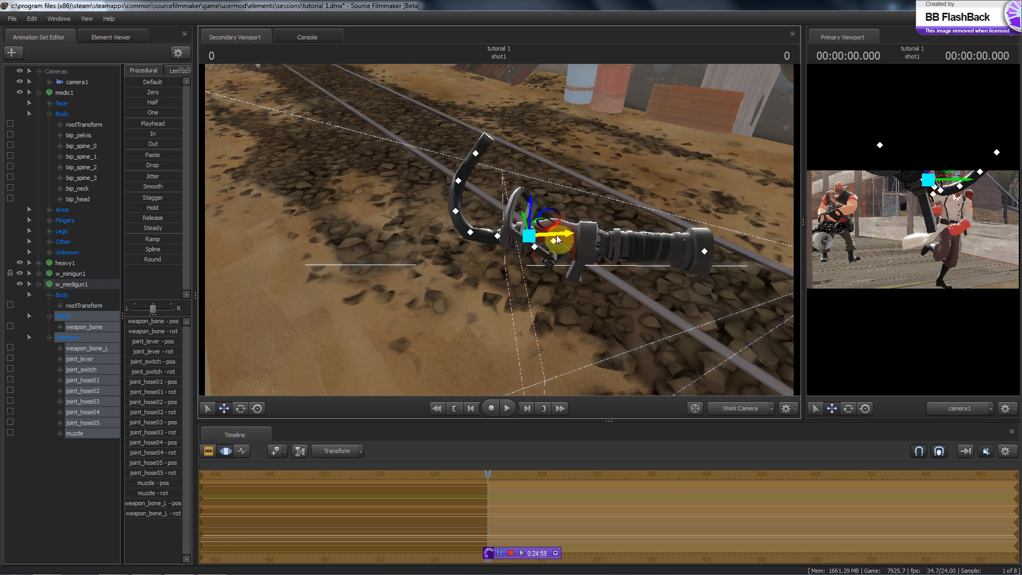
{"action": "mouse_move", "coordinate": [555, 234]}
{"action": "left_mouse_down"}
{"action": "mouse_move", "coordinate": [535, 238]}
{"action": "mouse_move", "coordinate": [548, 241]}
{"action": "left_mouse_up"}
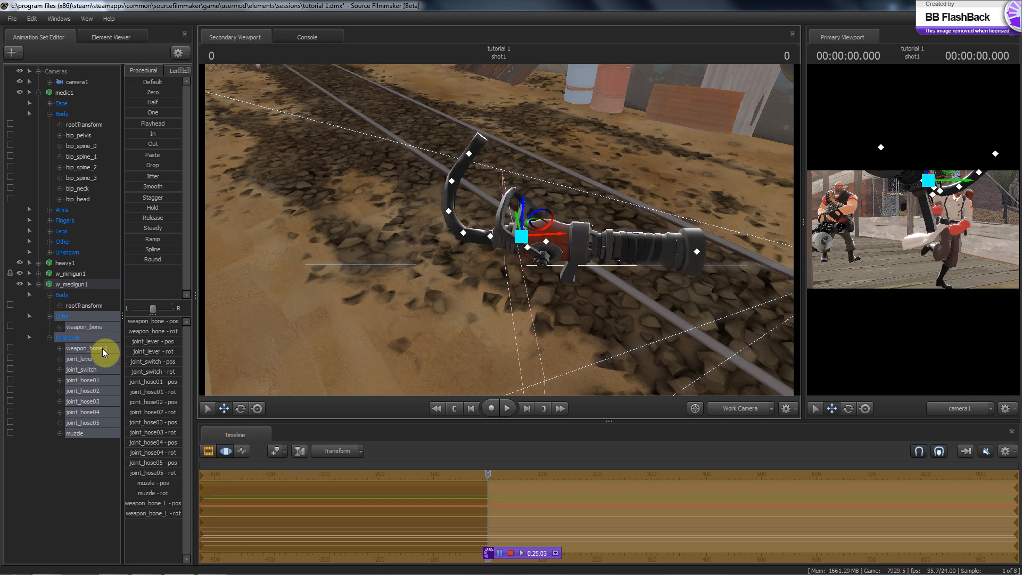
Lock the medigun's weapon_bone_L to the Medic's weapon_bone_L in the Unknown group
{"action": "left_click", "coordinate": [102, 348]}
{"action": "left_click_drag", "start_coordinate": [557, 311], "coordinate": [484, 232]}
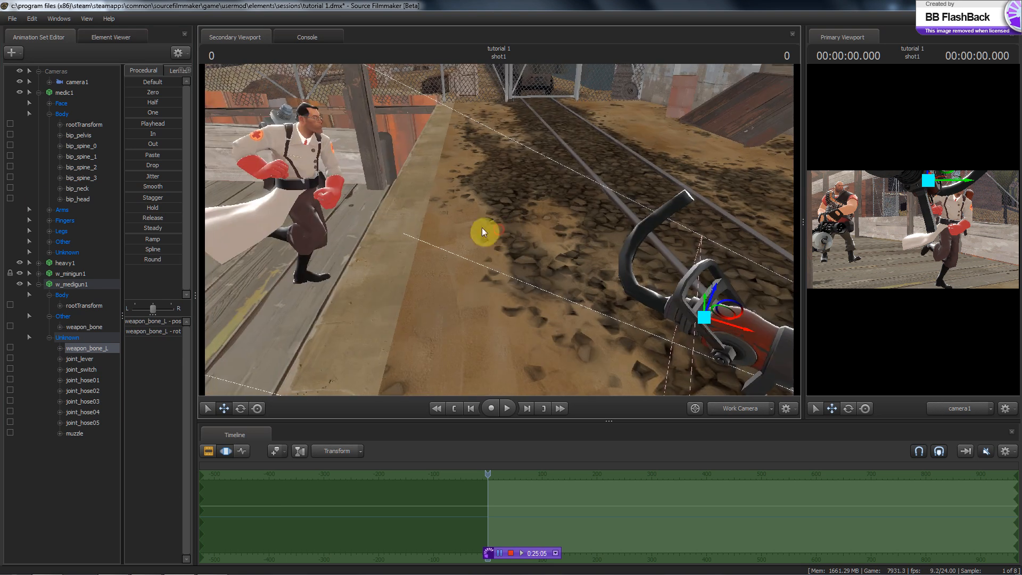
{"action": "left_click", "coordinate": [51, 241]}
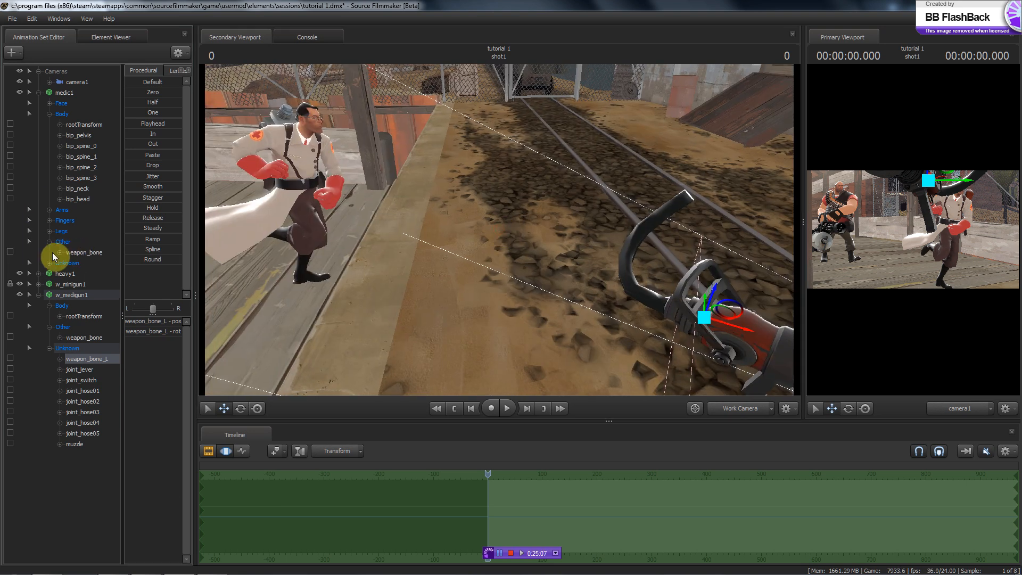
{"action": "left_click", "coordinate": [52, 243]}
{"action": "left_click", "coordinate": [52, 242]}
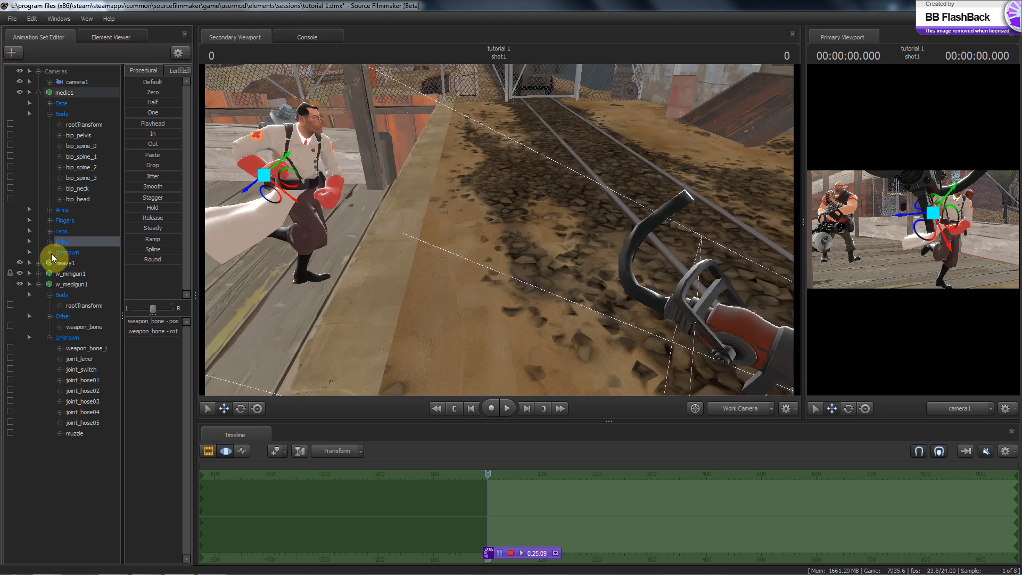
{"action": "left_click", "coordinate": [52, 254]}
{"action": "scroll", "coordinate": [79, 261], "scroll_direction": "down", "scroll_amount": 5}
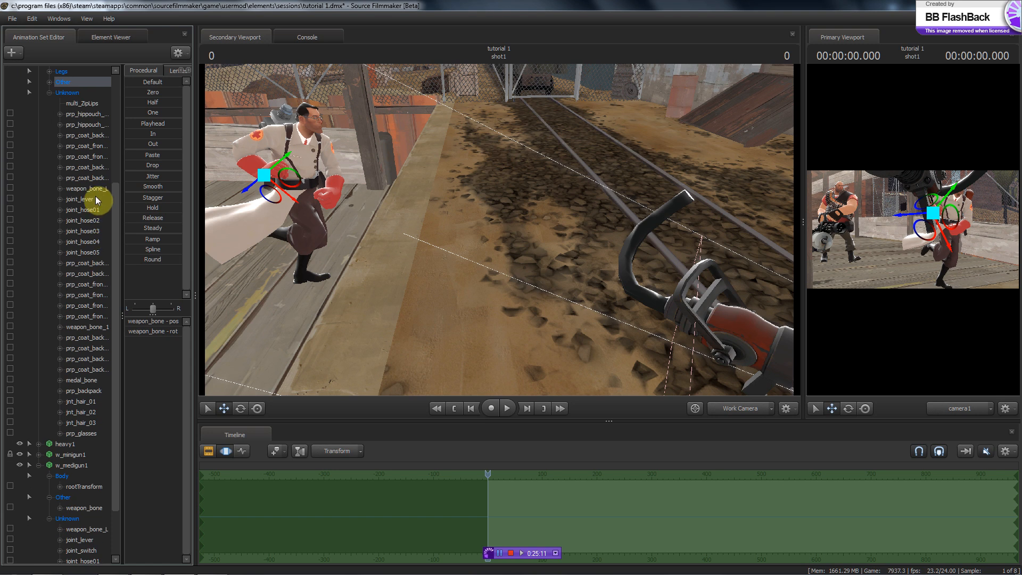
{"action": "left_click", "coordinate": [88, 189]}
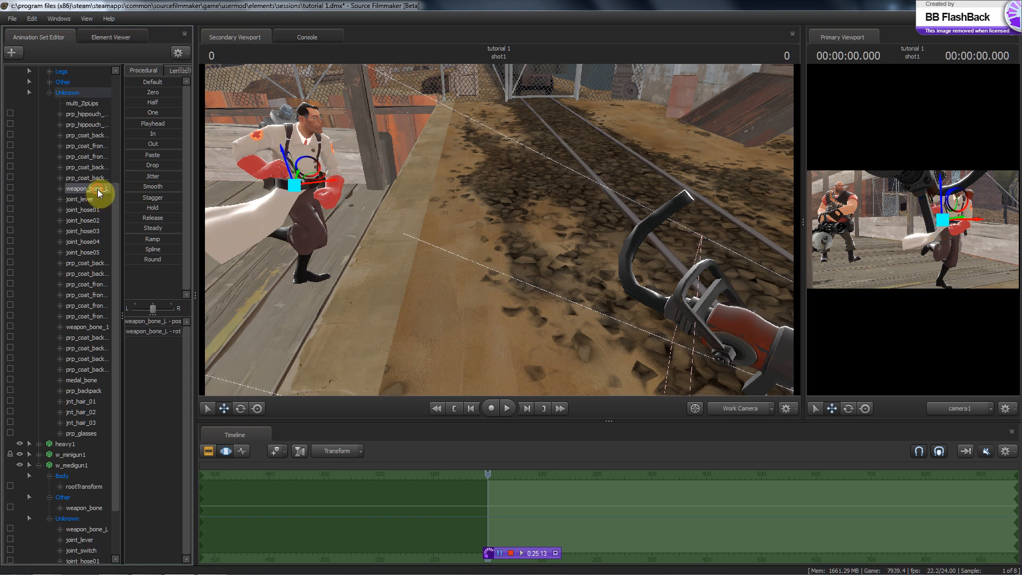
{"action": "left_click_drag", "start_coordinate": [98, 193], "coordinate": [75, 532]}
{"action": "left_click", "coordinate": [80, 532]}
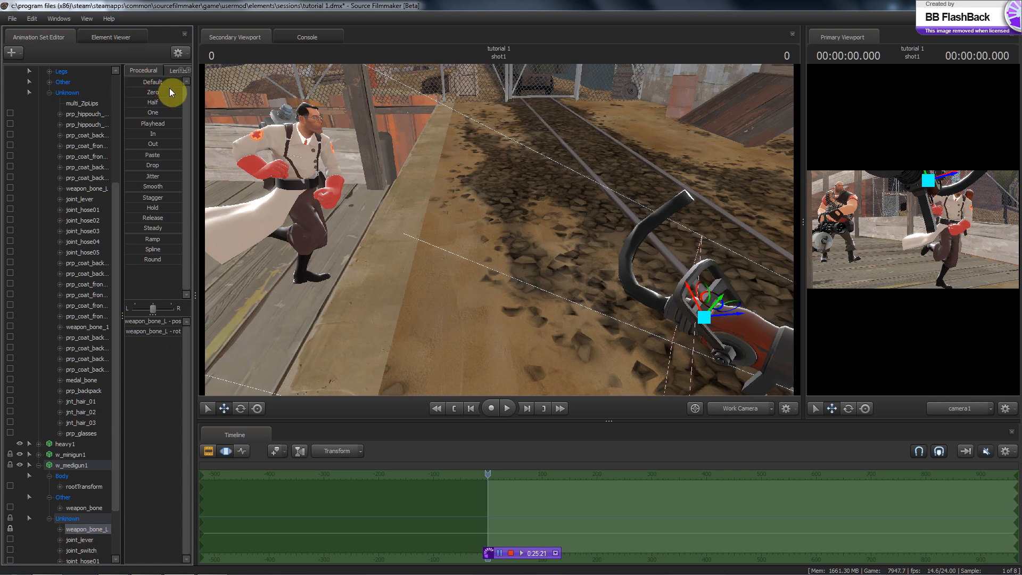
Zero the medigun's weapon_bone_L to snap the gun to the Medic's hands, and collapse the Medic's animation set
{"action": "left_click", "coordinate": [142, 93]}
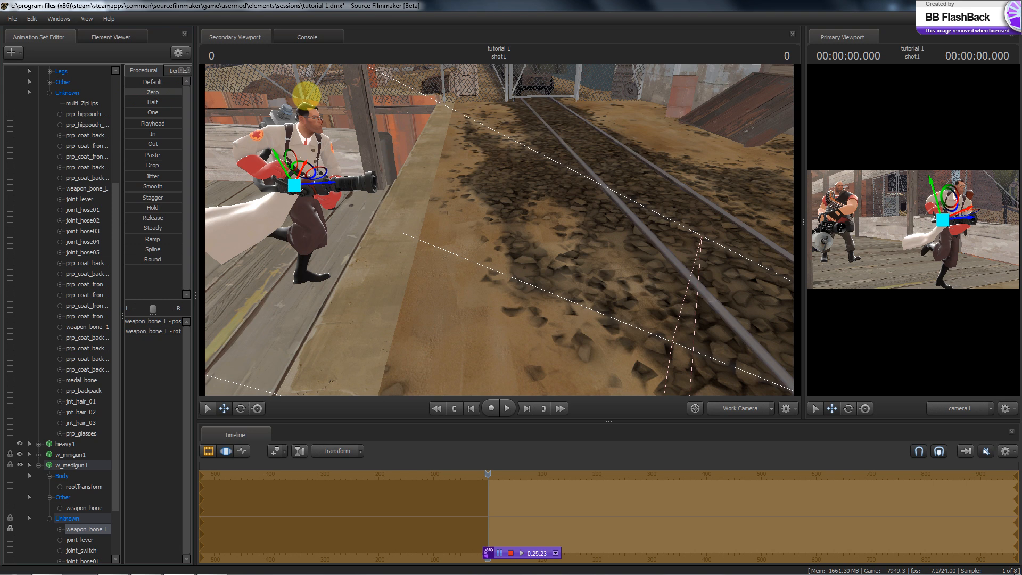
{"action": "left_click", "coordinate": [49, 92]}
{"action": "left_click", "coordinate": [38, 93]}
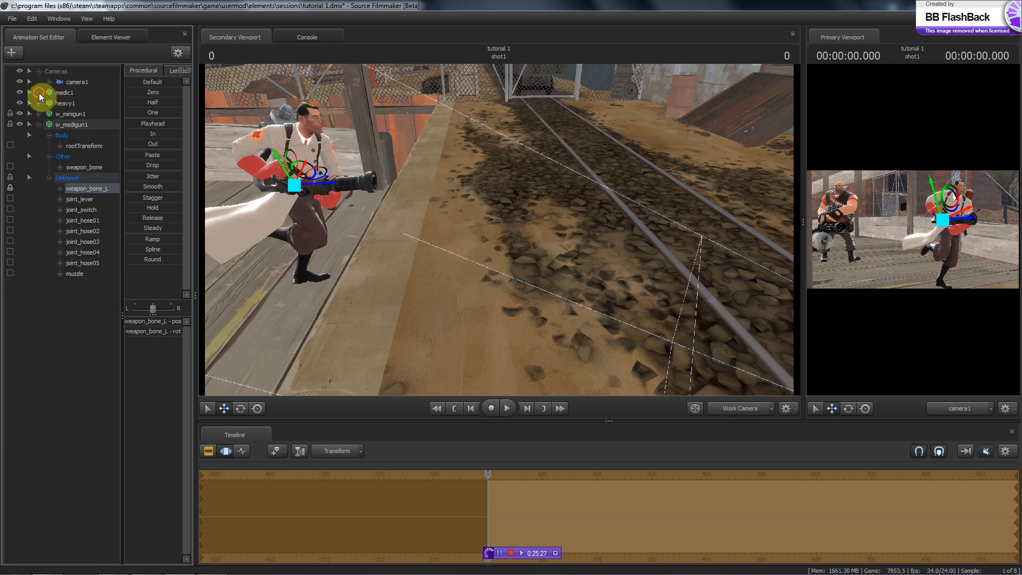
{"action": "left_click_drag", "start_coordinate": [561, 345], "coordinate": [499, 229]}
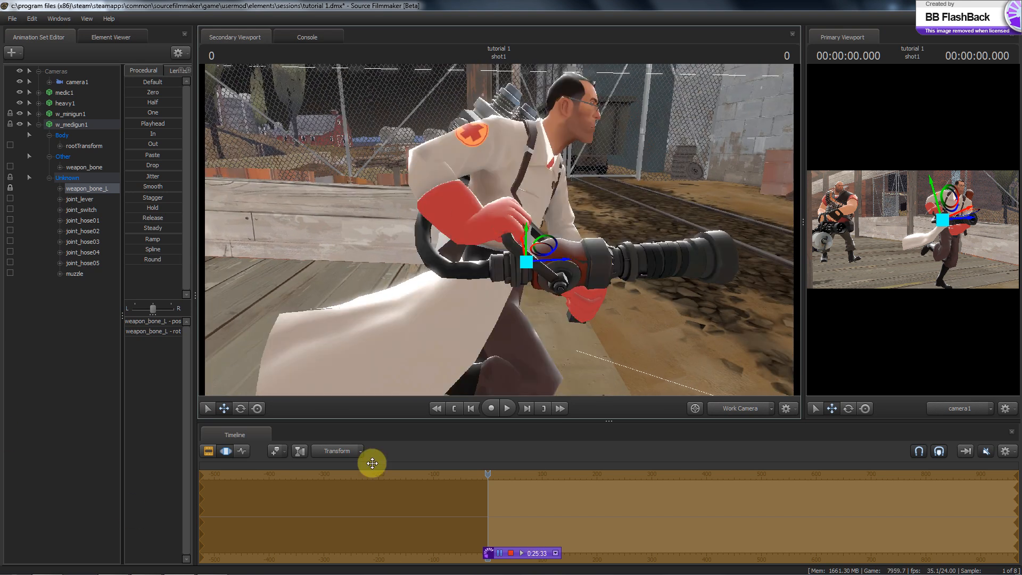
{"action": "left_click_drag", "start_coordinate": [475, 226], "coordinate": [500, 229]}
Start an animation set for a new model and filter the model files by "coat"
{"action": "right_click", "coordinate": [58, 368]}
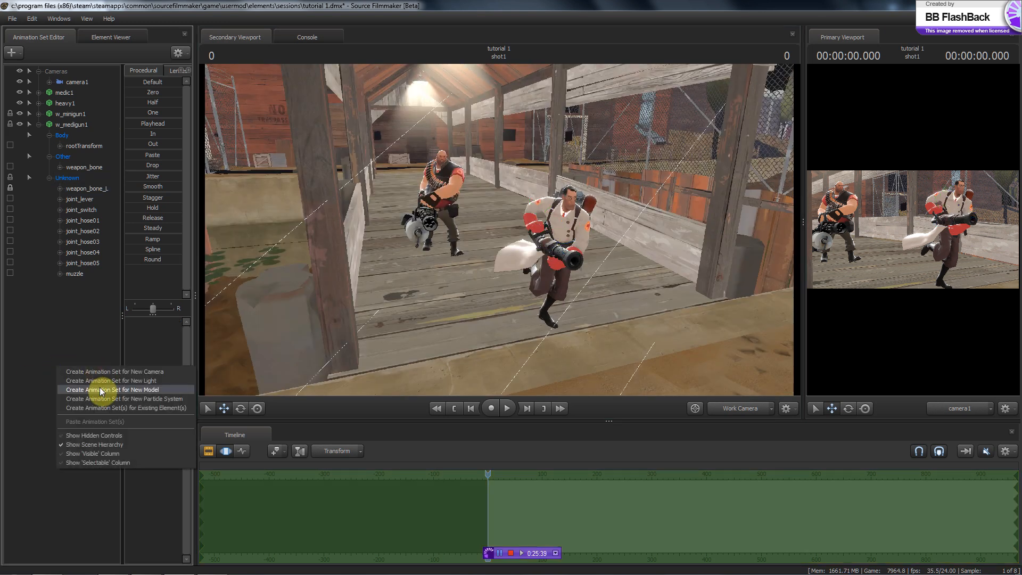
{"action": "left_click", "coordinate": [98, 389]}
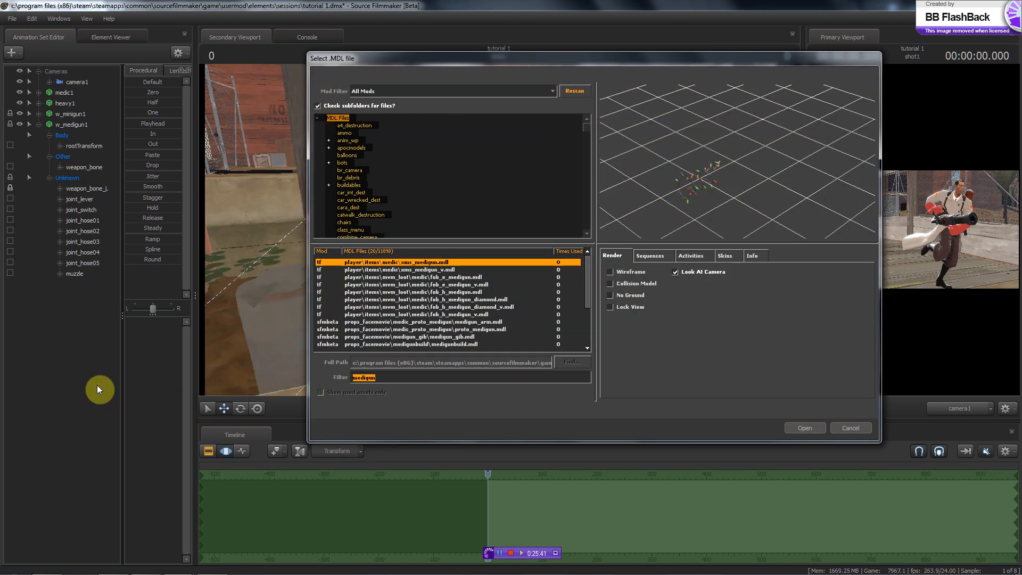
{"action": "type", "text": "coat"}
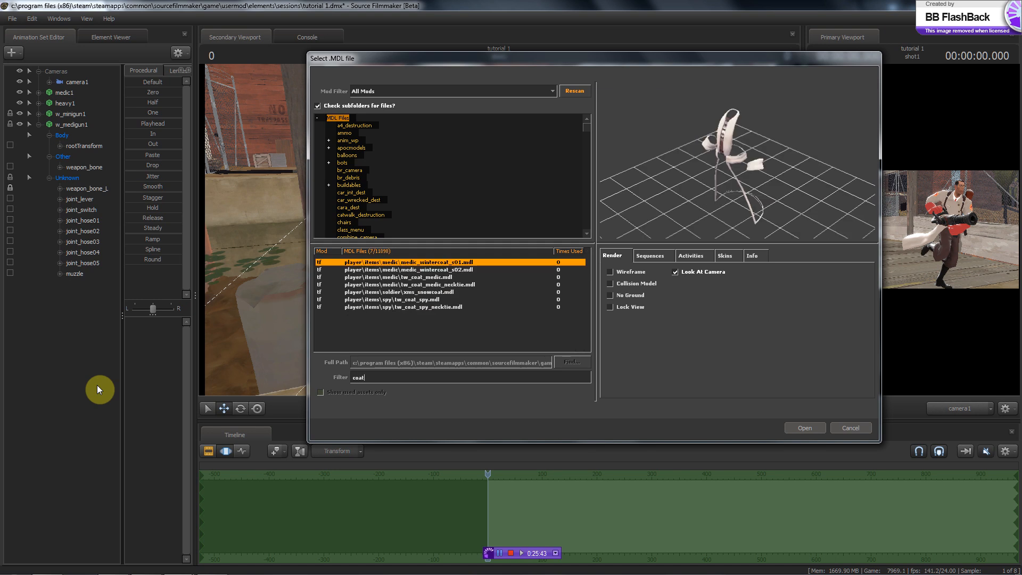
Preview the listed coat models and add player\items\medic\tw_coat_medic.mdl to the scene
{"action": "key", "text": "Down"}
{"action": "key", "text": "Down"}
{"action": "key", "text": "Down"}
{"action": "key", "text": "Down"}
{"action": "key", "text": "Down"}
{"action": "key", "text": "Down"}
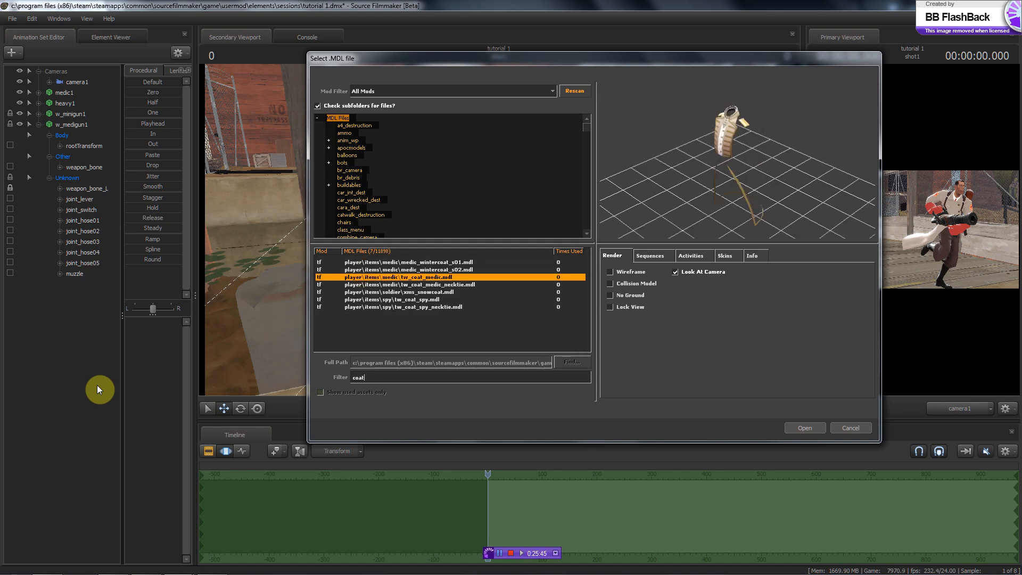
{"action": "key", "text": "Up"}
{"action": "key", "text": "Up"}
{"action": "key", "text": "Up"}
{"action": "key", "text": "Down"}
{"action": "key", "text": "Down"}
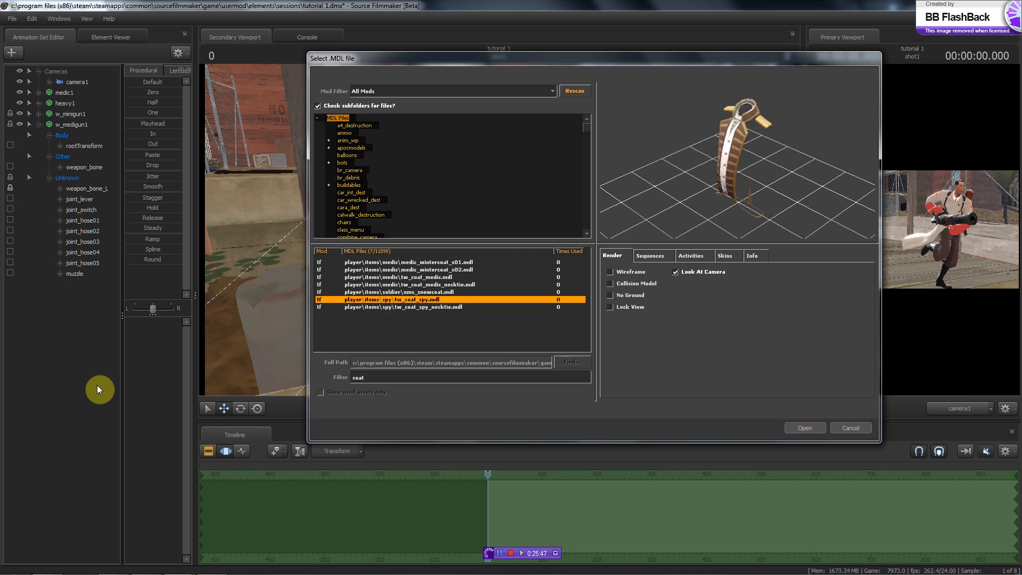
{"action": "key", "text": "Up"}
{"action": "key", "text": "Up"}
{"action": "key", "text": "Up"}
{"action": "key", "text": "Up"}
{"action": "key", "text": "Up"}
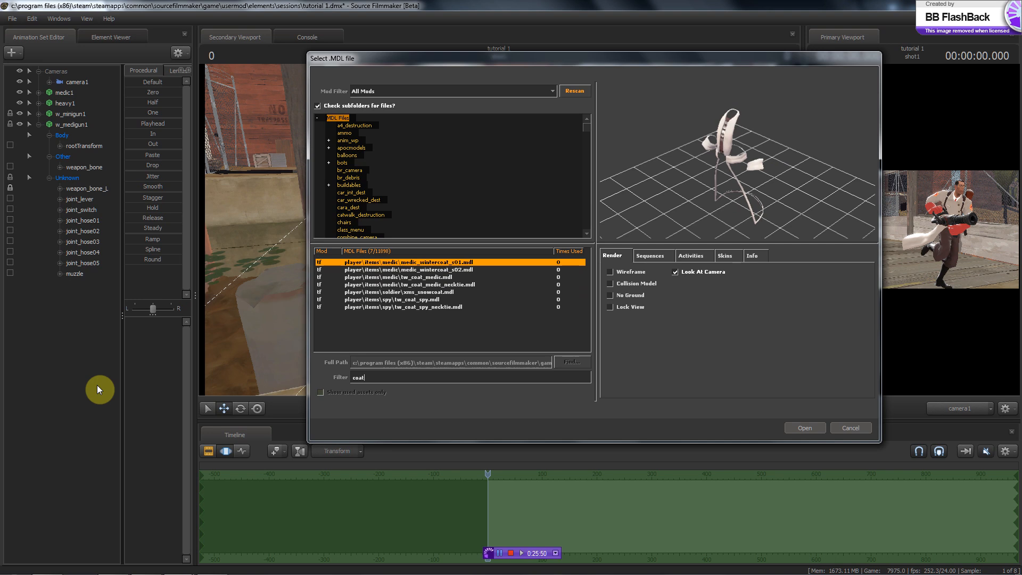
{"action": "key", "text": "Down"}
{"action": "key", "text": "Down"}
{"action": "key", "text": "Up"}
{"action": "key", "text": "Down"}
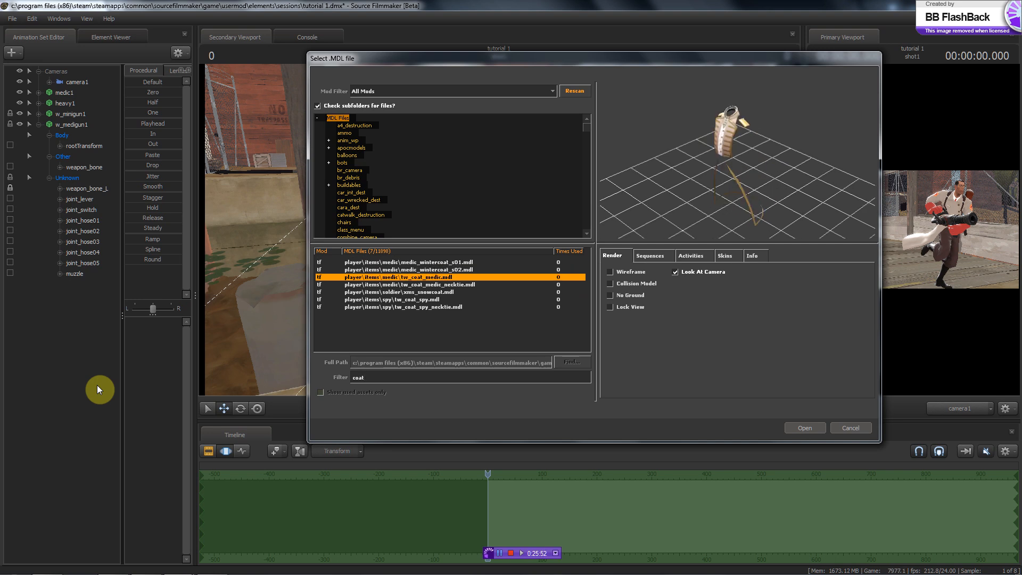
{"action": "key", "text": "Down"}
{"action": "key", "text": "Up"}
{"action": "key", "text": "Return"}
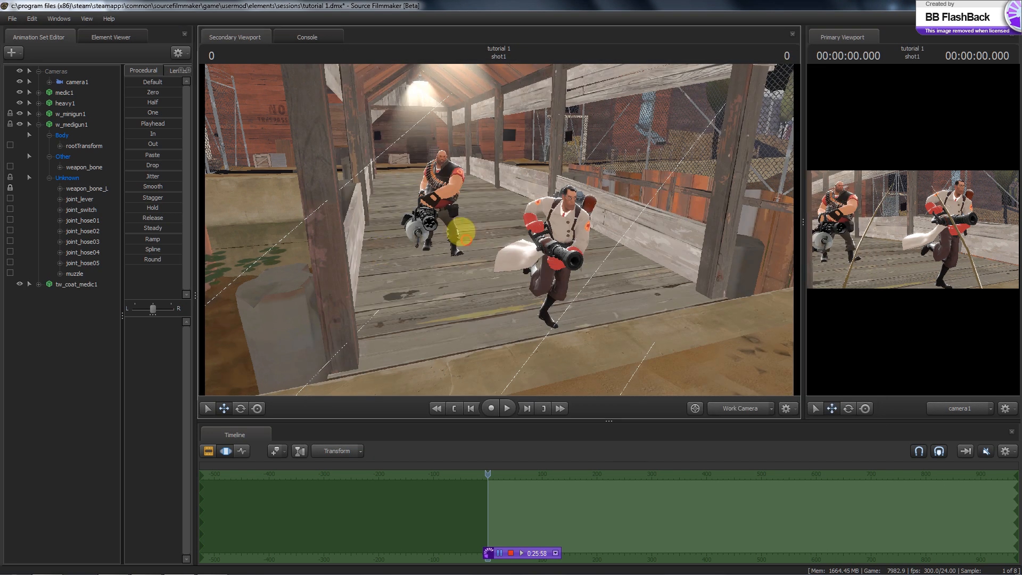
Try moving the coat model by its rootTransform control, and undo the move
{"action": "left_click_drag", "start_coordinate": [461, 233], "coordinate": [495, 228]}
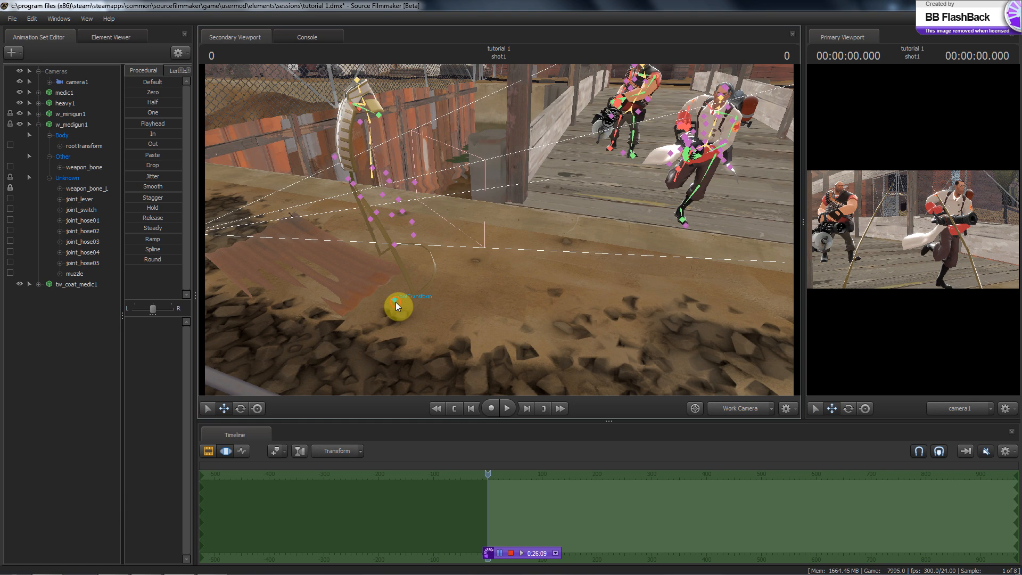
{"action": "left_click", "coordinate": [395, 302]}
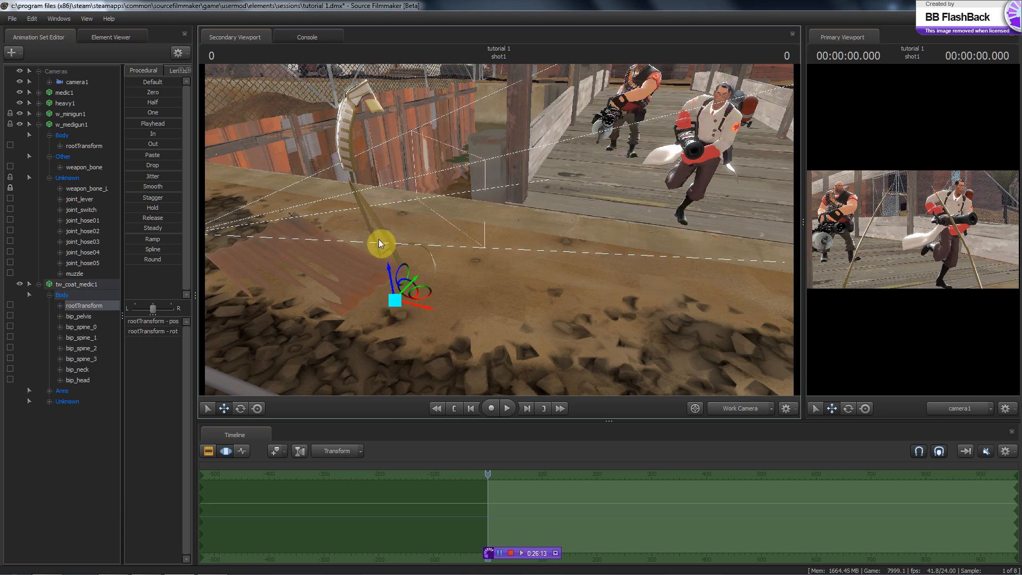
{"action": "left_click_drag", "start_coordinate": [500, 235], "coordinate": [424, 281]}
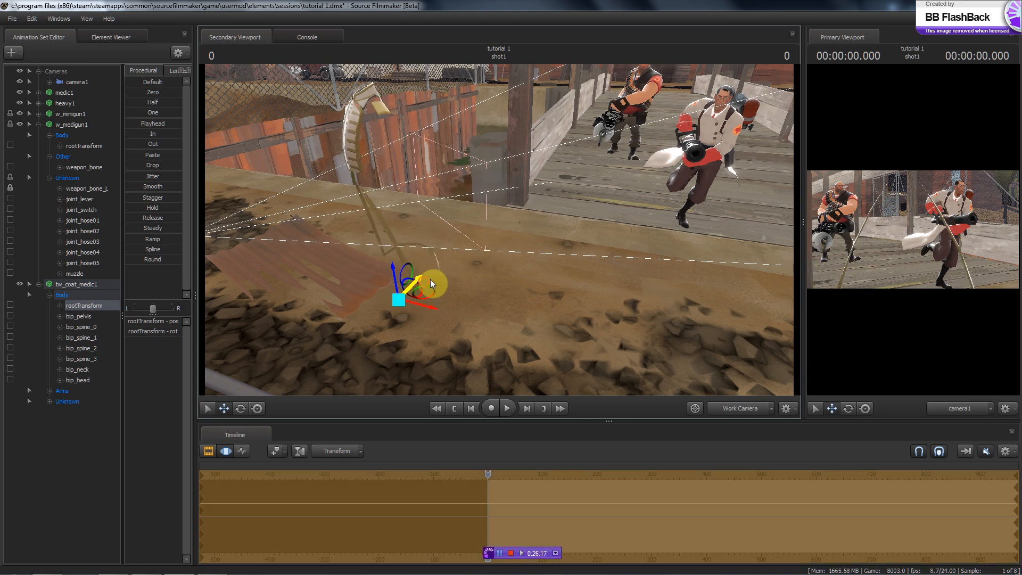
{"action": "key", "text": "ctrl+z"}
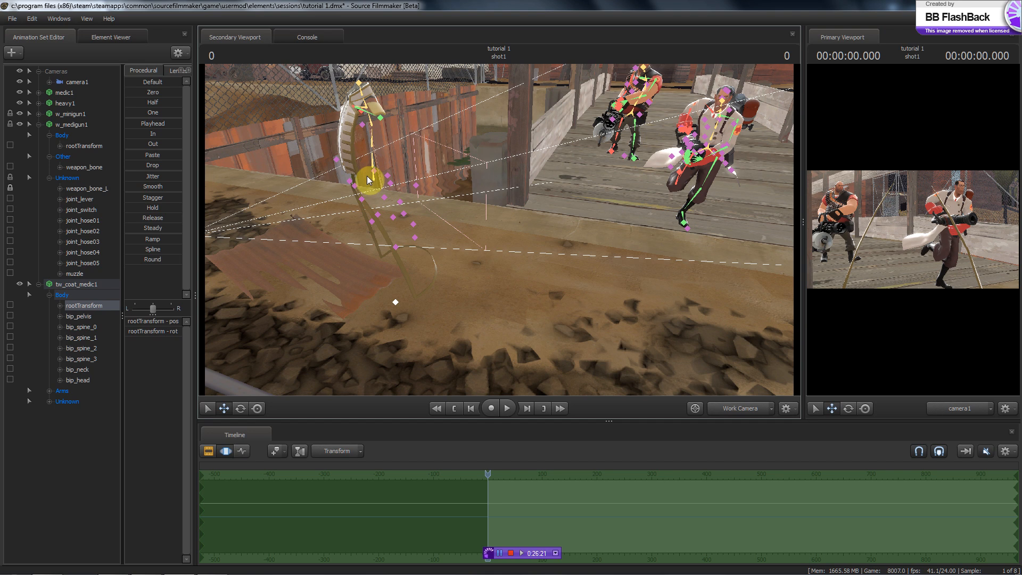
Try moving the coat's bip_pelvis and the Medic's bip_pelvis separately, undoing each move
{"action": "left_click", "coordinate": [376, 178]}
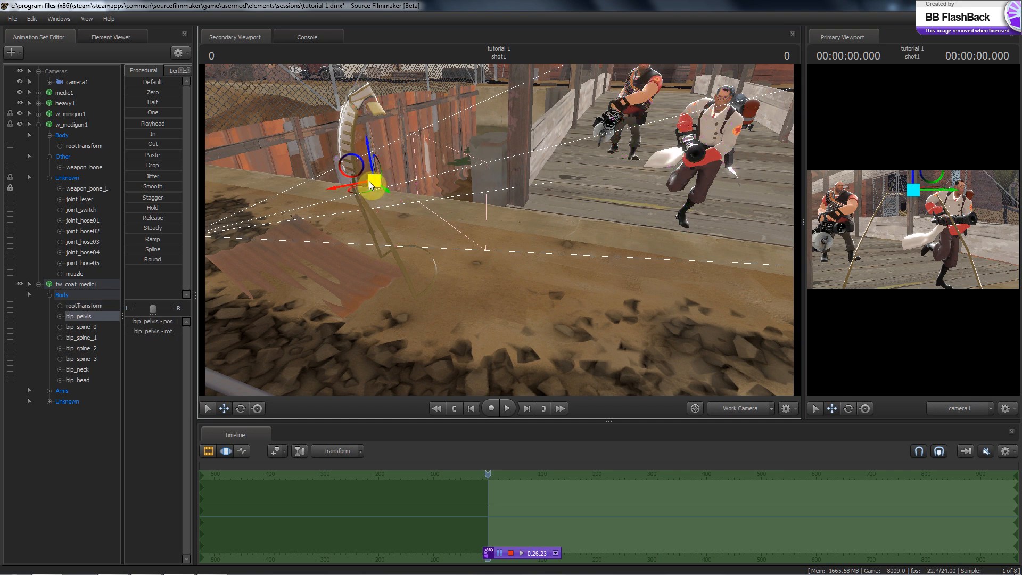
{"action": "left_click_drag", "start_coordinate": [365, 183], "coordinate": [323, 191]}
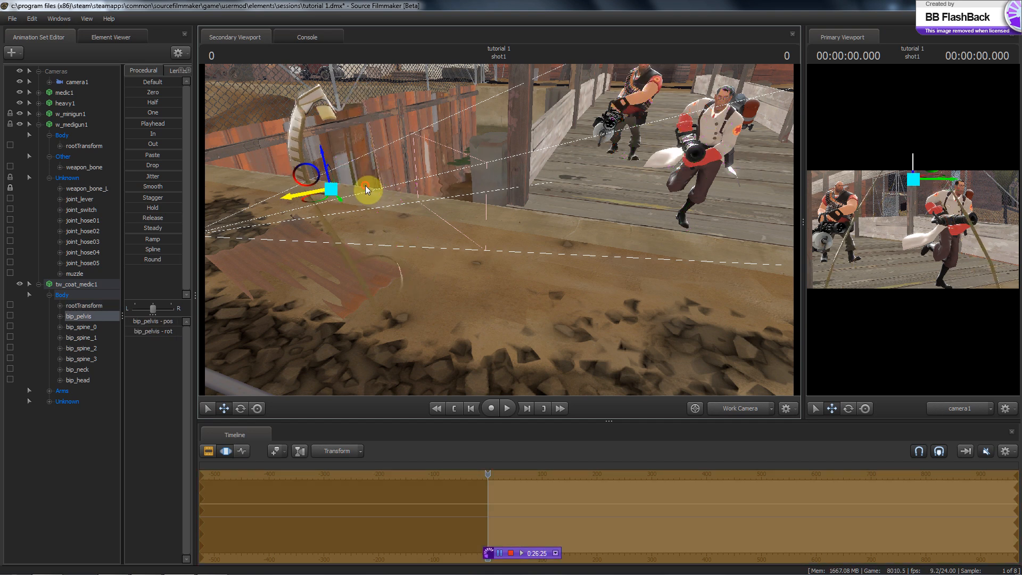
{"action": "left_click", "coordinate": [708, 148]}
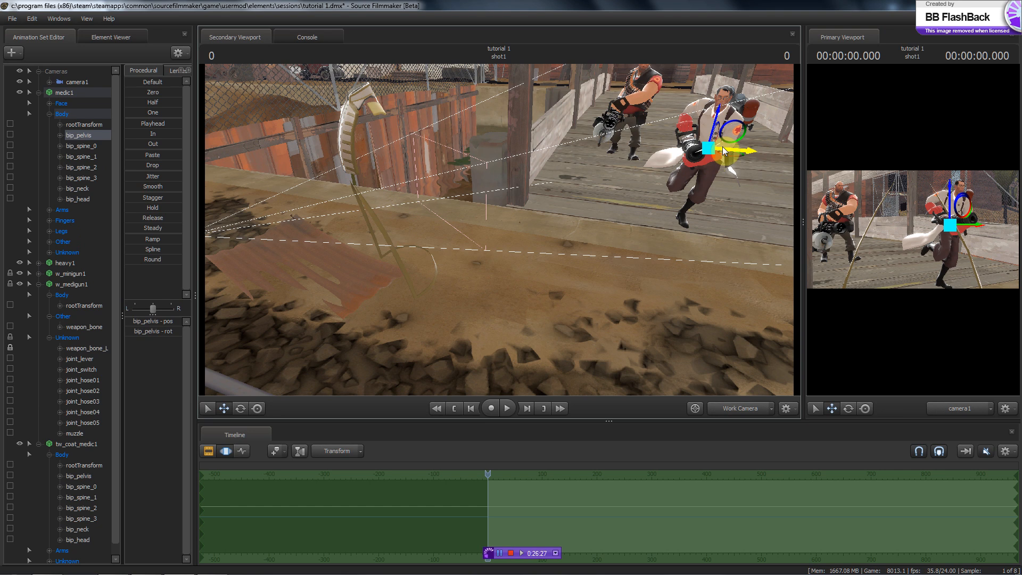
{"action": "left_click_drag", "start_coordinate": [724, 148], "coordinate": [730, 154]}
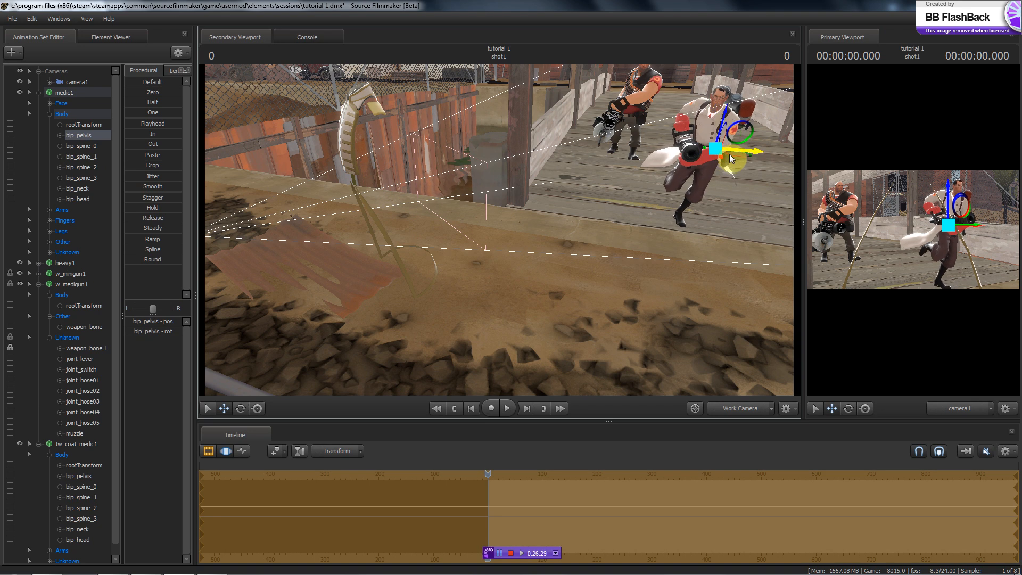
{"action": "key", "text": "ctrl+z"}
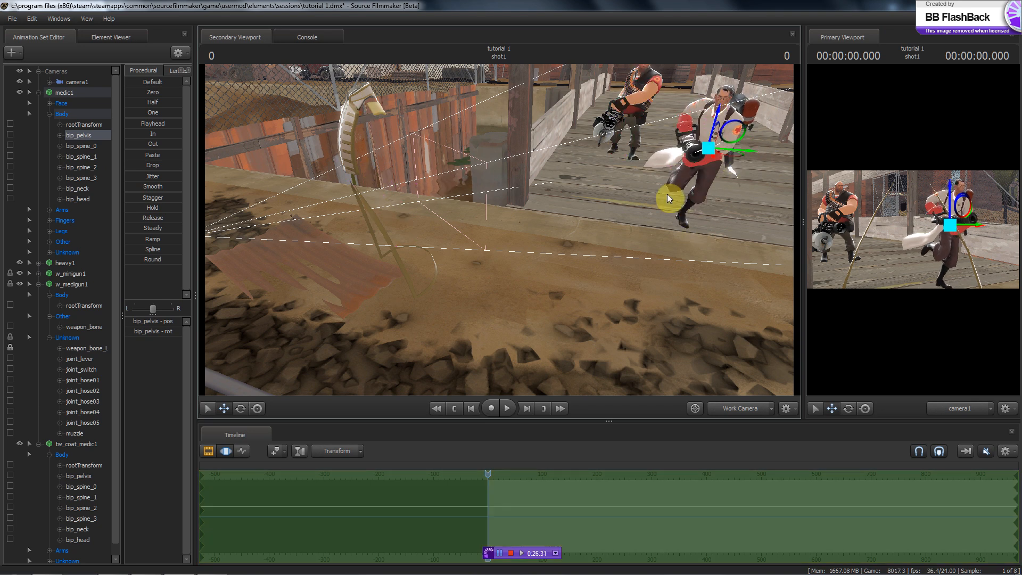
Collapse the Body groups of medic1 and tw_coat_medic1 in the animation set tree
{"action": "key", "text": "ctrl"}
{"action": "left_click_drag", "start_coordinate": [419, 272], "coordinate": [497, 230]}
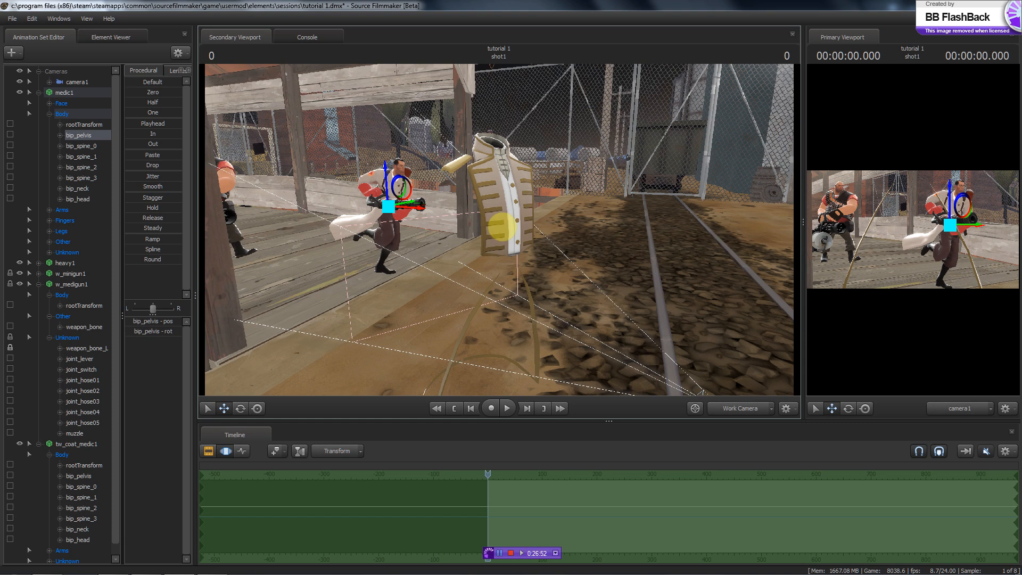
{"action": "left_click_drag", "start_coordinate": [497, 228], "coordinate": [500, 229]}
{"action": "left_click", "coordinate": [61, 326]}
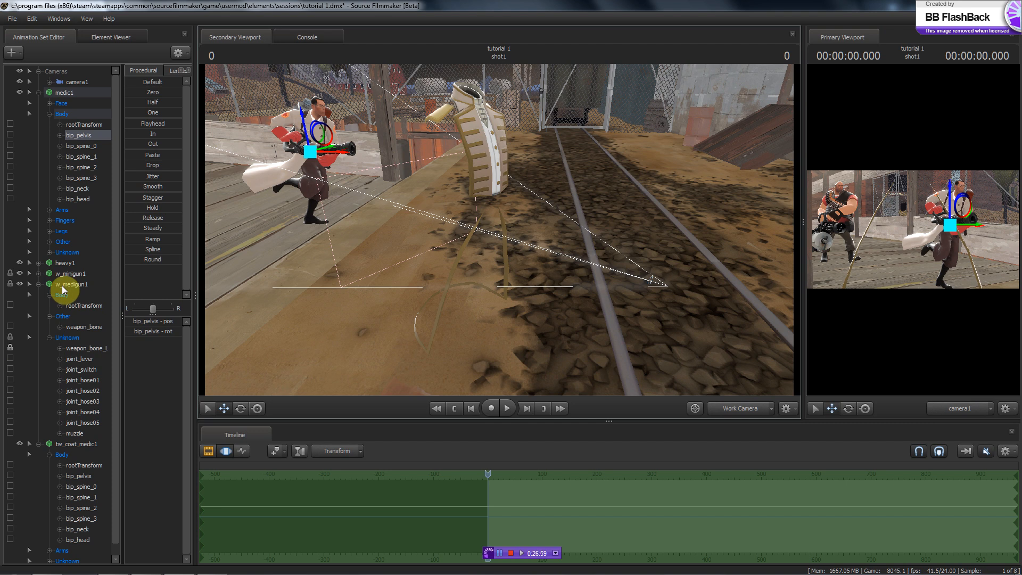
{"action": "left_click", "coordinate": [37, 130]}
{"action": "left_click", "coordinate": [50, 114]}
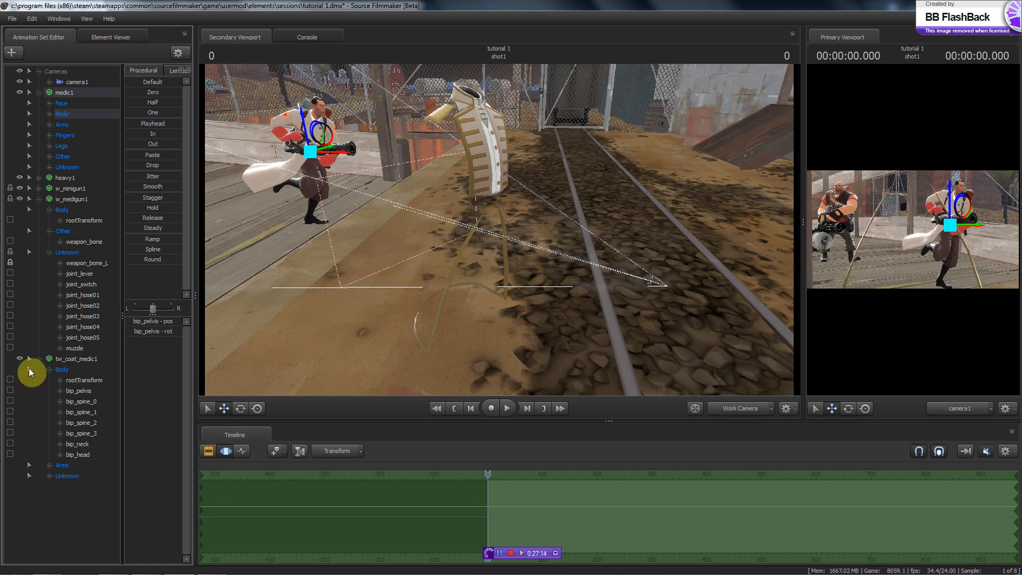
{"action": "left_click", "coordinate": [49, 369]}
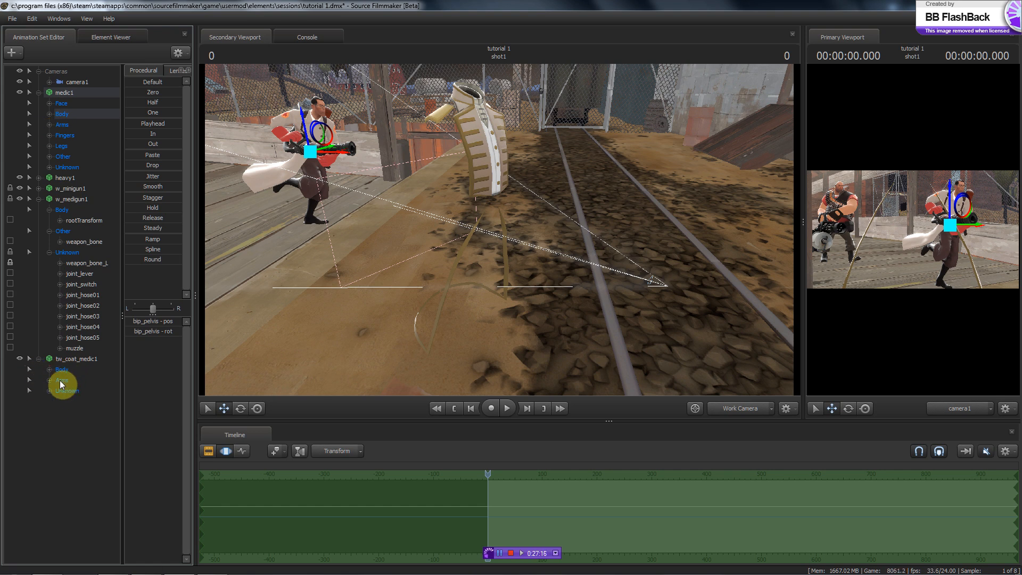
Select the Body, Arms and Unknown groups of medic1 together and copy their samples
{"action": "left_click", "coordinate": [73, 112]}
{"action": "left_click", "coordinate": [70, 127], "text": "ctrl"}
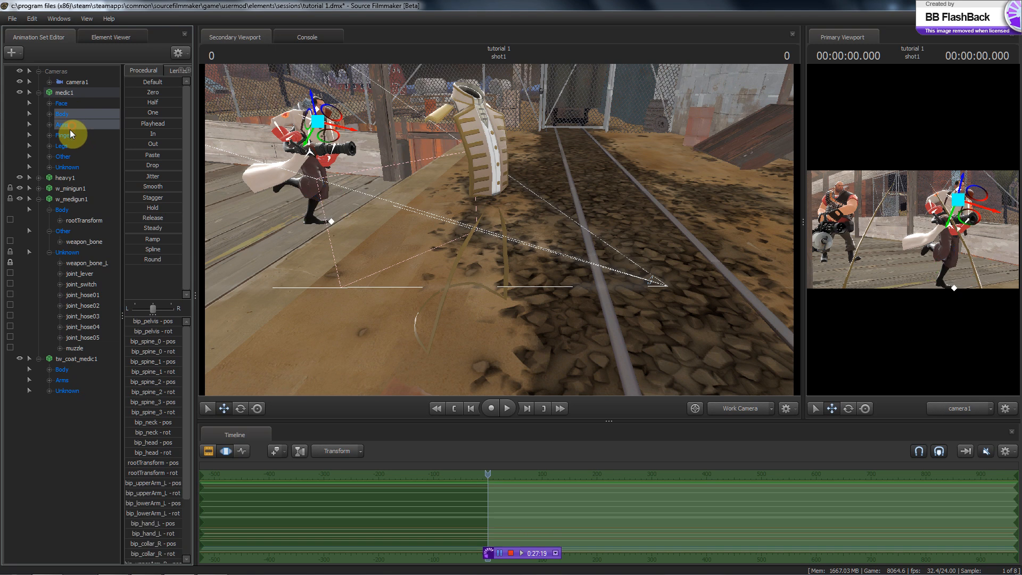
{"action": "left_click", "coordinate": [67, 167], "text": "ctrl"}
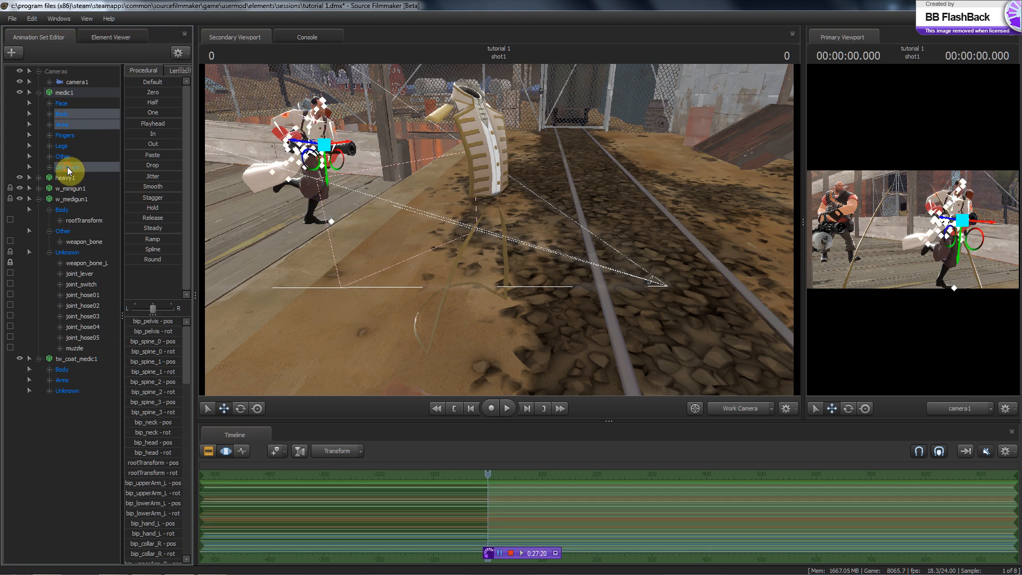
{"action": "right_click", "coordinate": [557, 513]}
{"action": "left_click", "coordinate": [590, 393]}
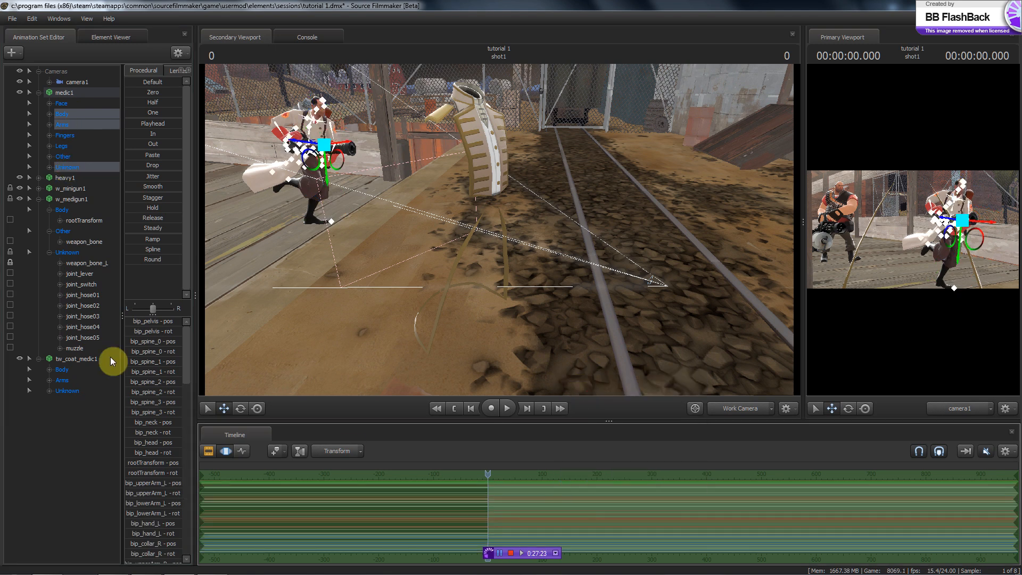
Paste the copied samples onto the whole tw_coat_medic1 animation set to fit the coat to the Medic's pose
{"action": "left_click", "coordinate": [61, 369]}
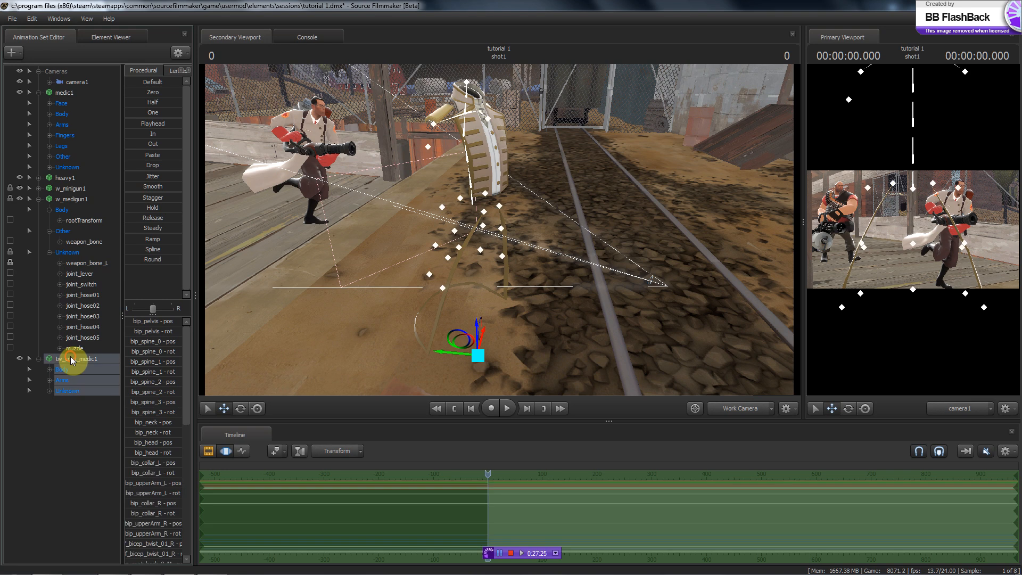
{"action": "right_click", "coordinate": [548, 539]}
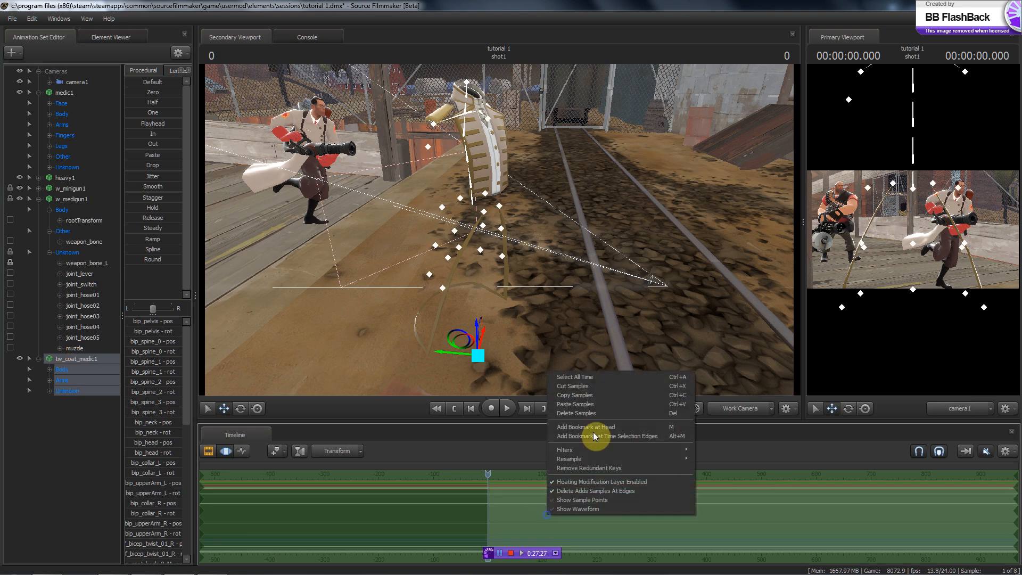
{"action": "left_click", "coordinate": [595, 412]}
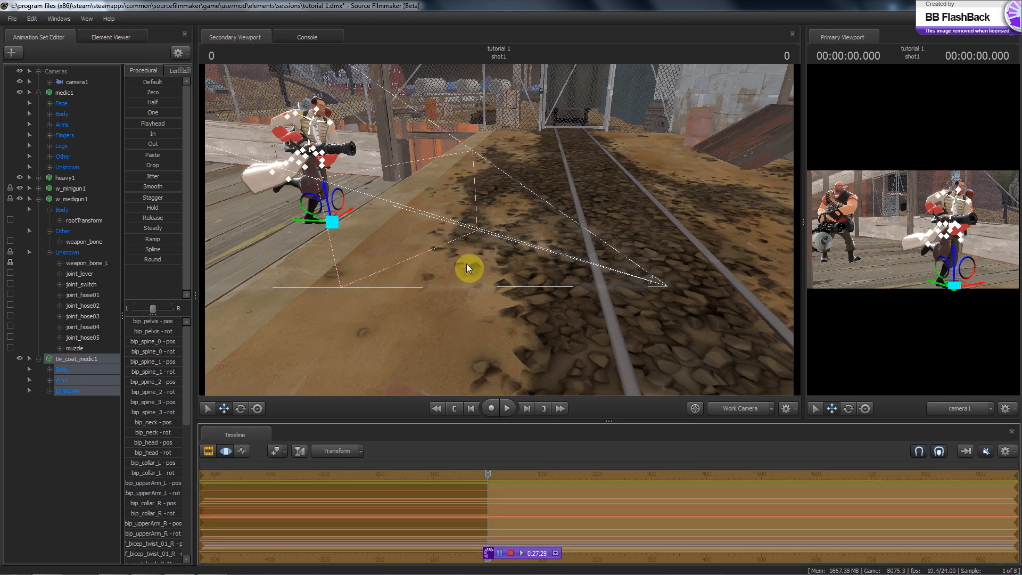
{"action": "left_click_drag", "start_coordinate": [546, 299], "coordinate": [497, 229]}
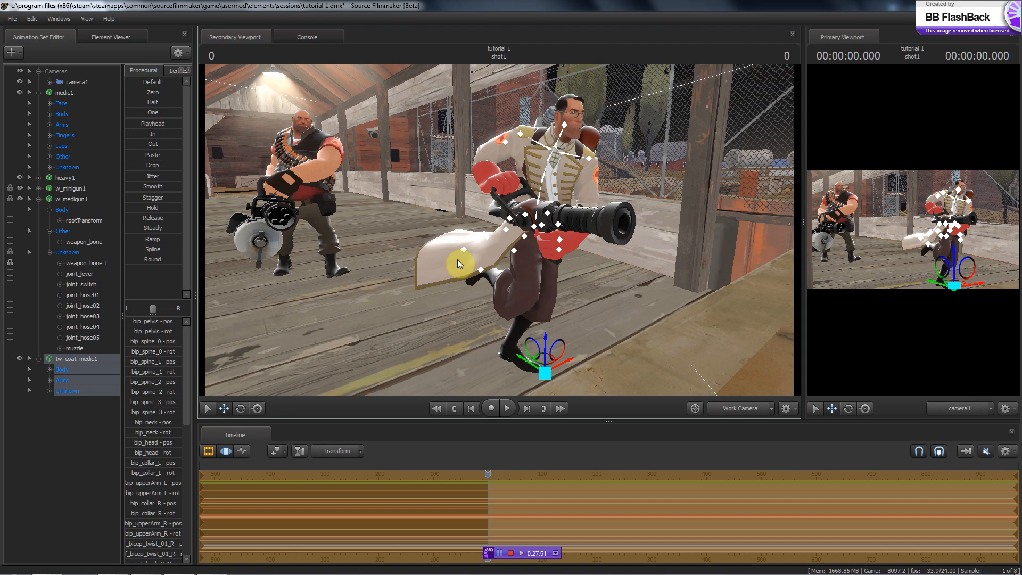
Try rotating the Medic's bip_collar_R to test whether the coat follows the arm, and undo the rotation
{"action": "left_click_drag", "start_coordinate": [428, 203], "coordinate": [532, 178]}
{"action": "left_click", "coordinate": [536, 125]}
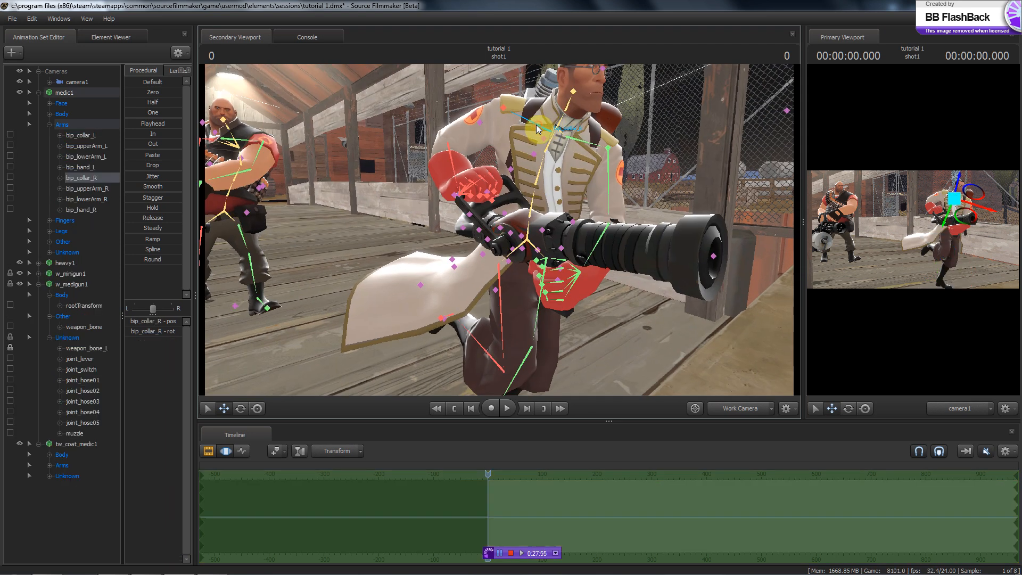
{"action": "key", "text": "e"}
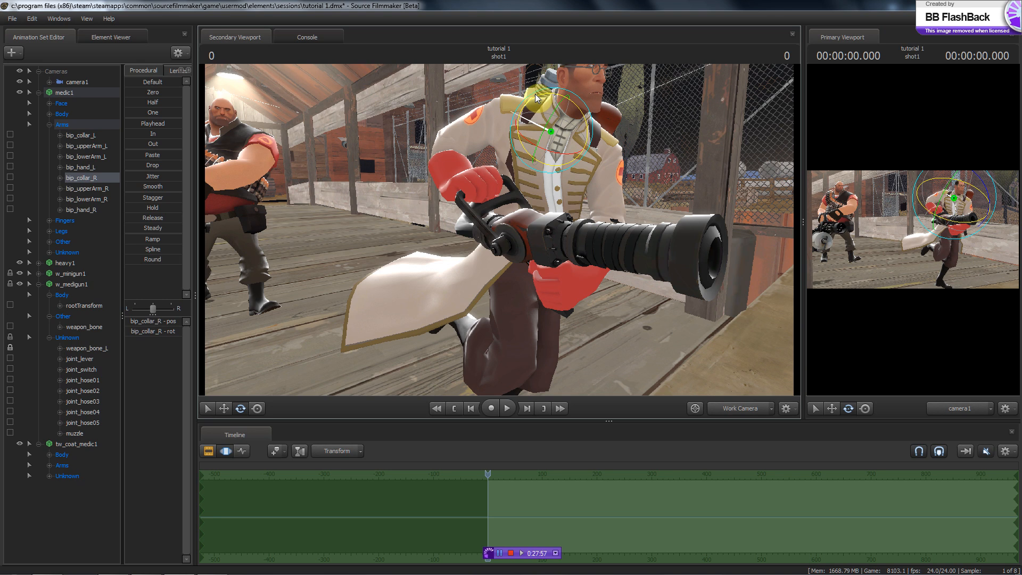
{"action": "left_click_drag", "start_coordinate": [536, 95], "coordinate": [536, 121]}
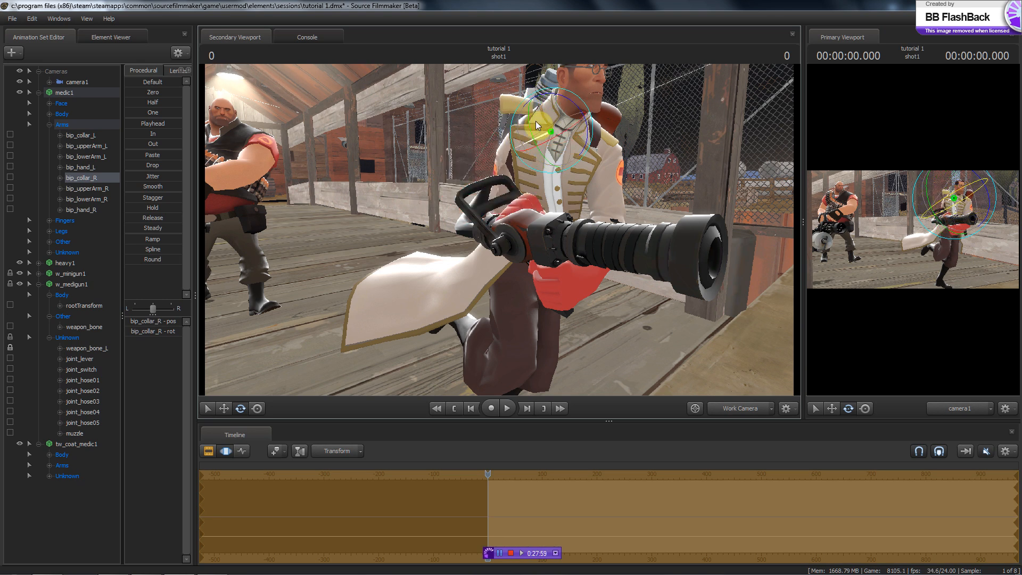
{"action": "left_click", "coordinate": [48, 502]}
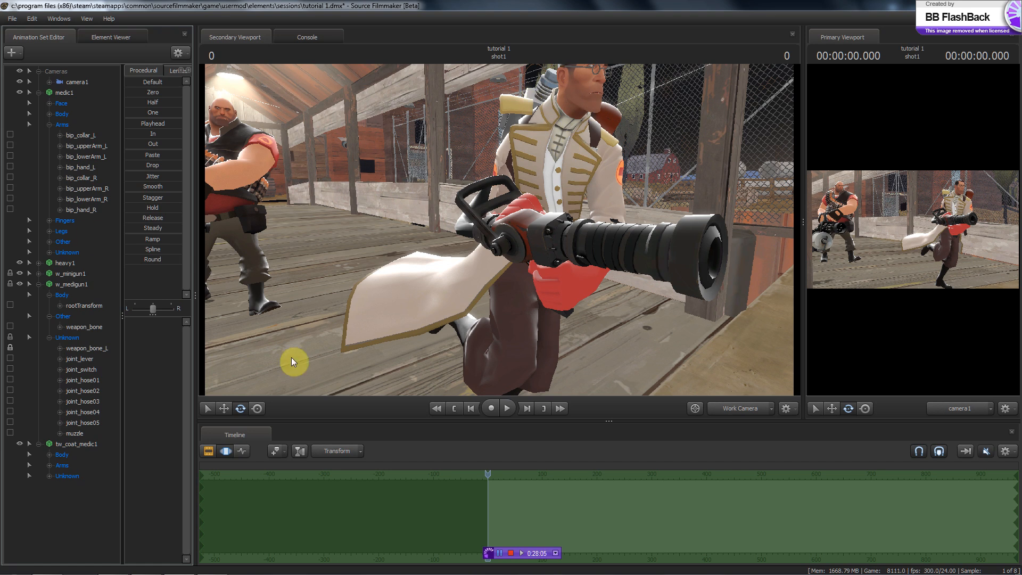
{"action": "key", "text": "ctrl"}
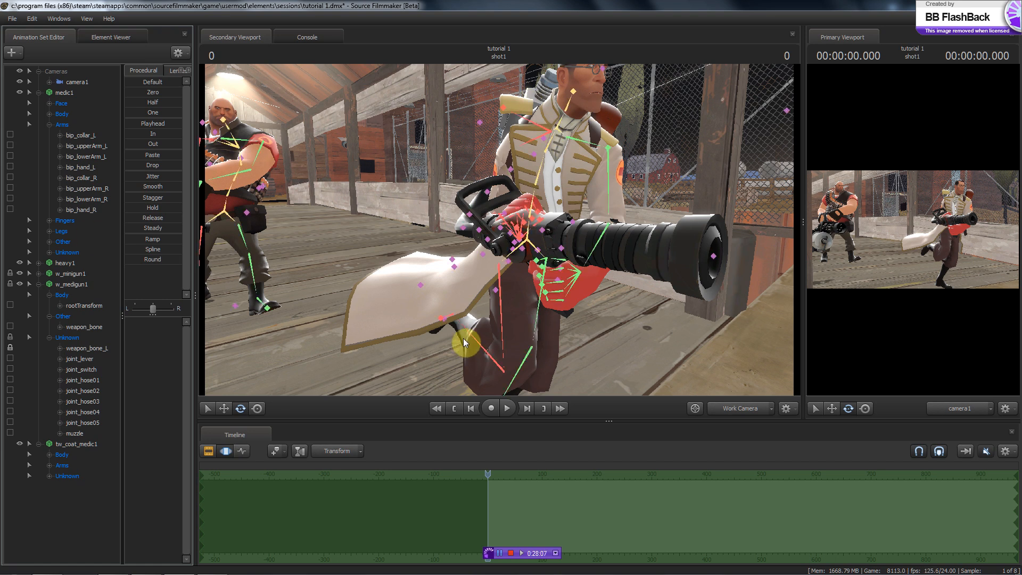
{"action": "key", "text": "ctrl+z"}
{"action": "key", "text": "ctrl+z"}
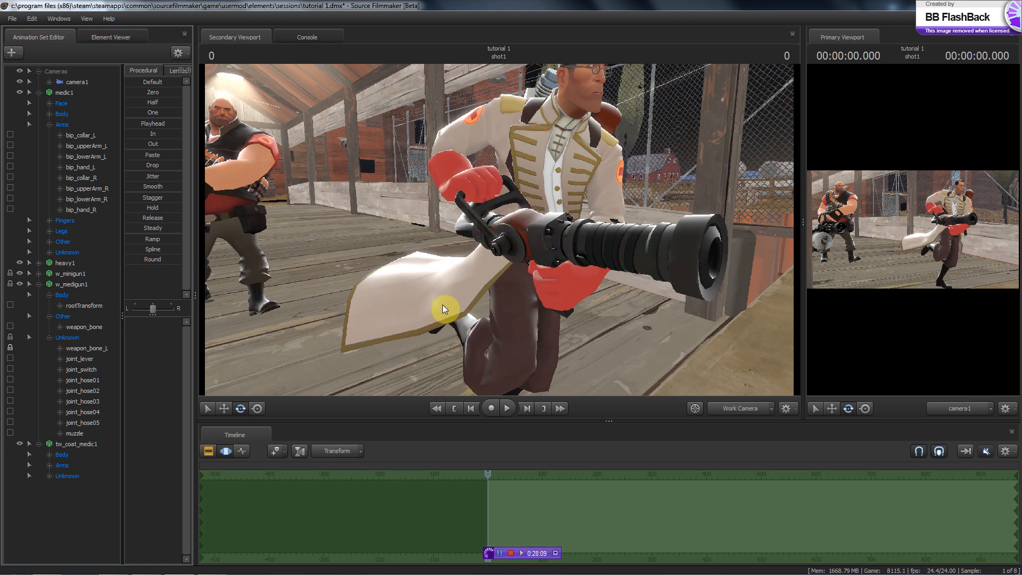
Inspect the fitted coat on the Medic from the side and front
{"action": "left_click_drag", "start_coordinate": [375, 255], "coordinate": [499, 230]}
{"action": "key", "text": "s"}
{"action": "key", "text": "w"}
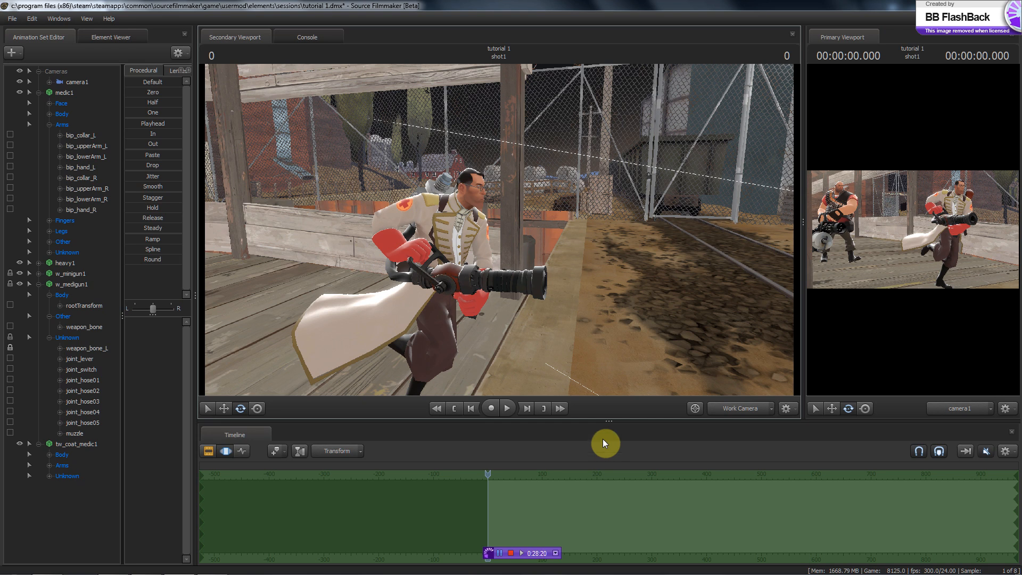
{"action": "left_click_drag", "start_coordinate": [584, 325], "coordinate": [442, 203]}
{"action": "left_click_drag", "start_coordinate": [484, 232], "coordinate": [499, 235]}
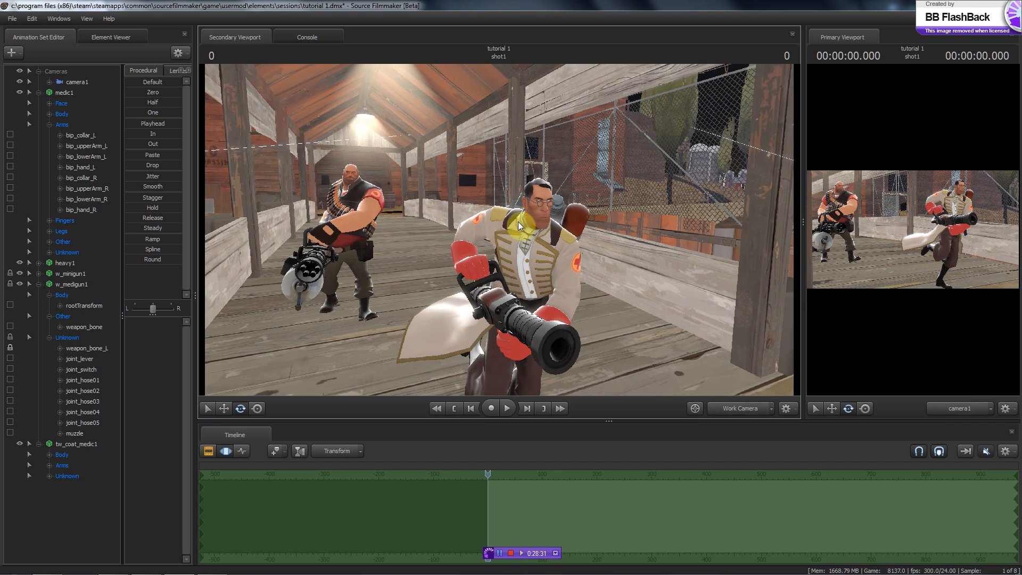
{"action": "mouse_move", "coordinate": [509, 237]}
{"action": "left_mouse_down"}
{"action": "mouse_move", "coordinate": [497, 222]}
{"action": "mouse_move", "coordinate": [488, 231]}
{"action": "mouse_move", "coordinate": [502, 233]}
{"action": "left_mouse_up"}
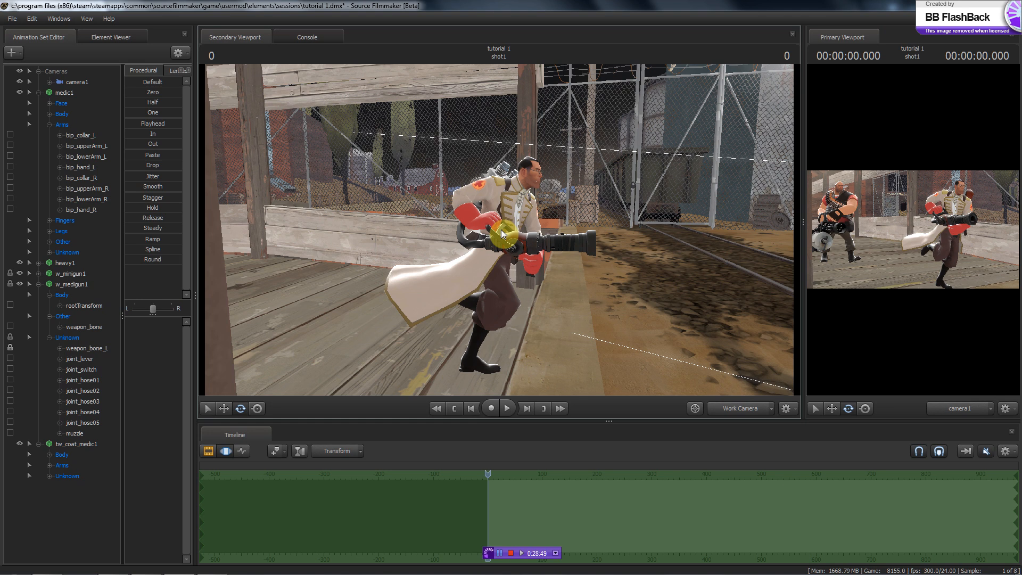
{"action": "mouse_move", "coordinate": [502, 233]}
{"action": "left_mouse_down"}
{"action": "mouse_move", "coordinate": [578, 320]}
{"action": "mouse_move", "coordinate": [488, 230]}
{"action": "mouse_move", "coordinate": [529, 222]}
{"action": "mouse_move", "coordinate": [499, 229]}
{"action": "left_mouse_up"}
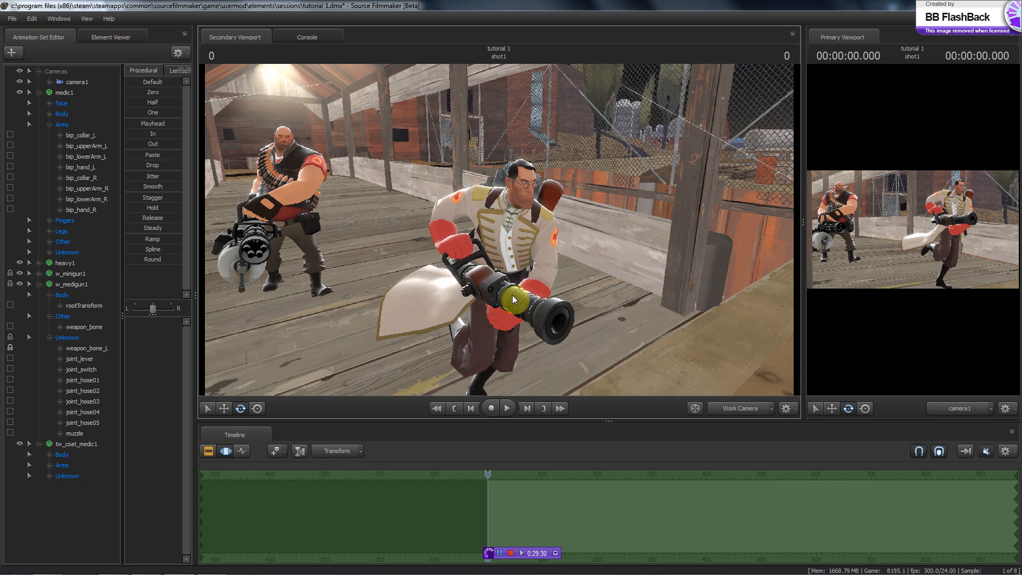
Select the Medic's bip_pelvis bone and view both armed characters from the front
{"action": "left_click", "coordinate": [511, 273]}
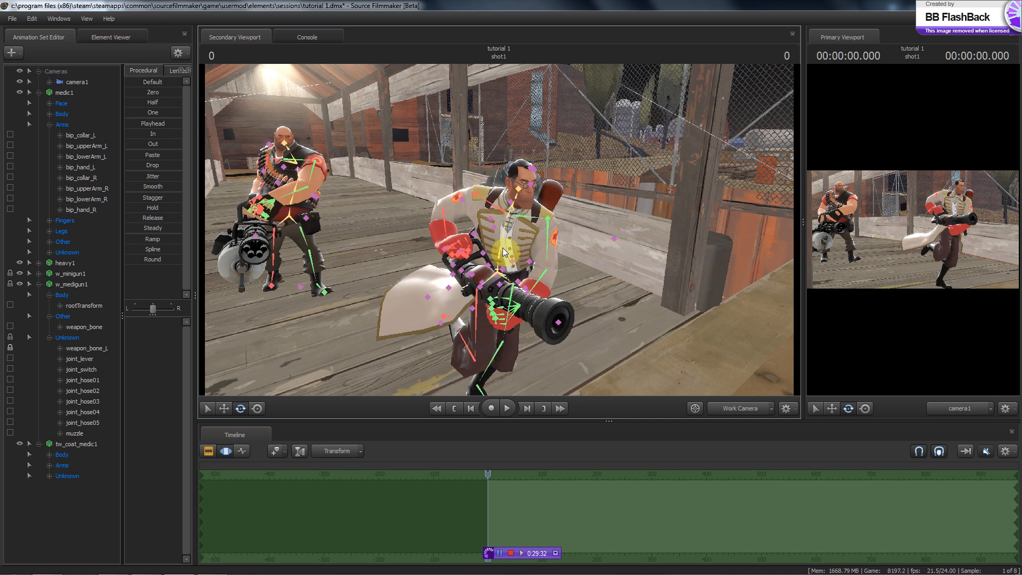
{"action": "left_click", "coordinate": [499, 279]}
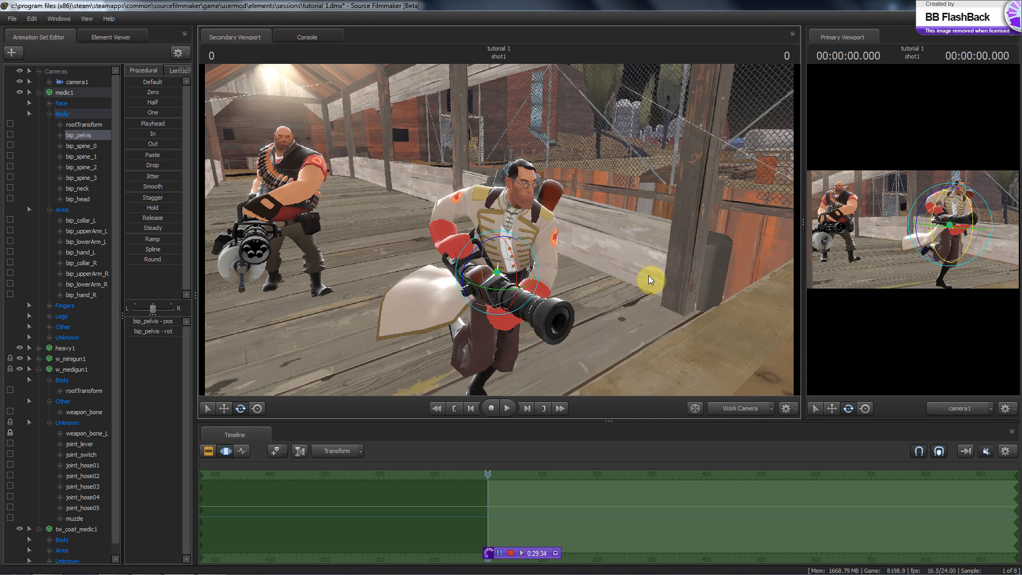
{"action": "left_click_drag", "start_coordinate": [651, 317], "coordinate": [612, 212]}
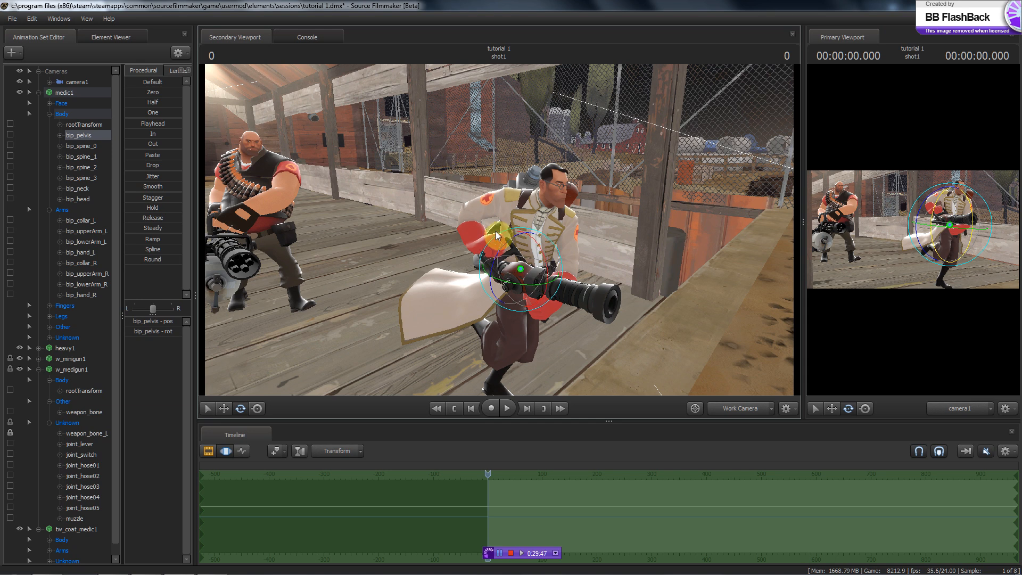
{"action": "left_click_drag", "start_coordinate": [413, 183], "coordinate": [422, 220]}
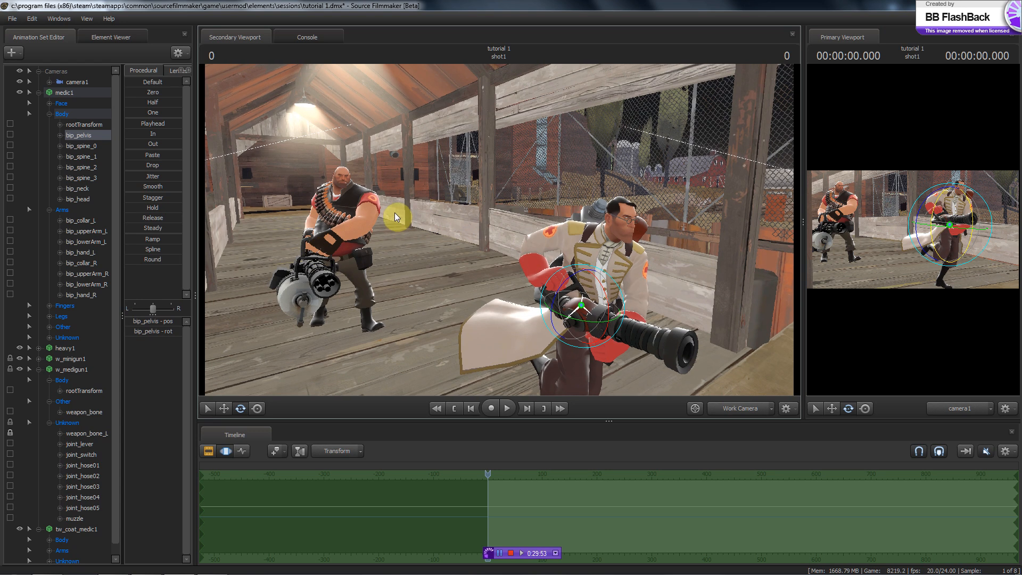